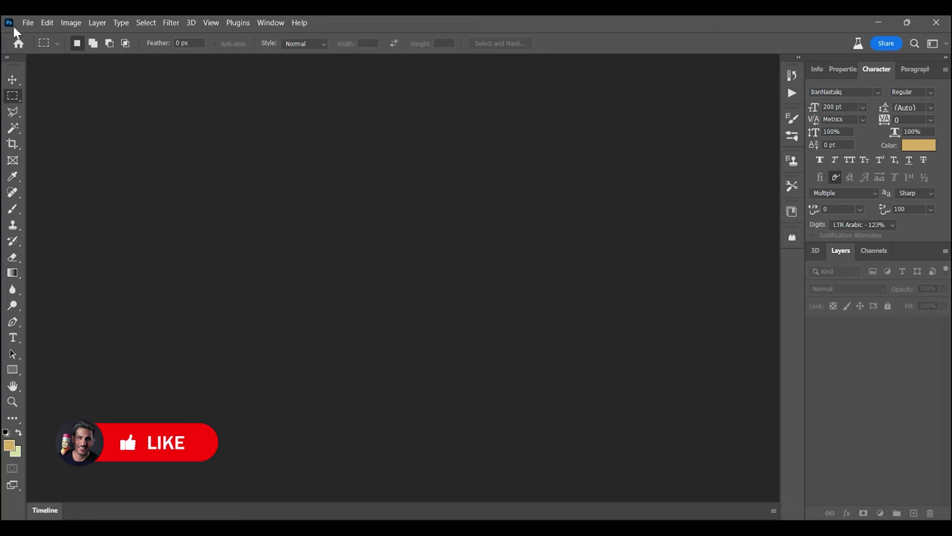
Step: Create a new blank document 4600 px wide and 3000 px high
click(28, 23)
click(34, 33)
drag(631, 174, 606, 173)
key(Tab)
text(300)
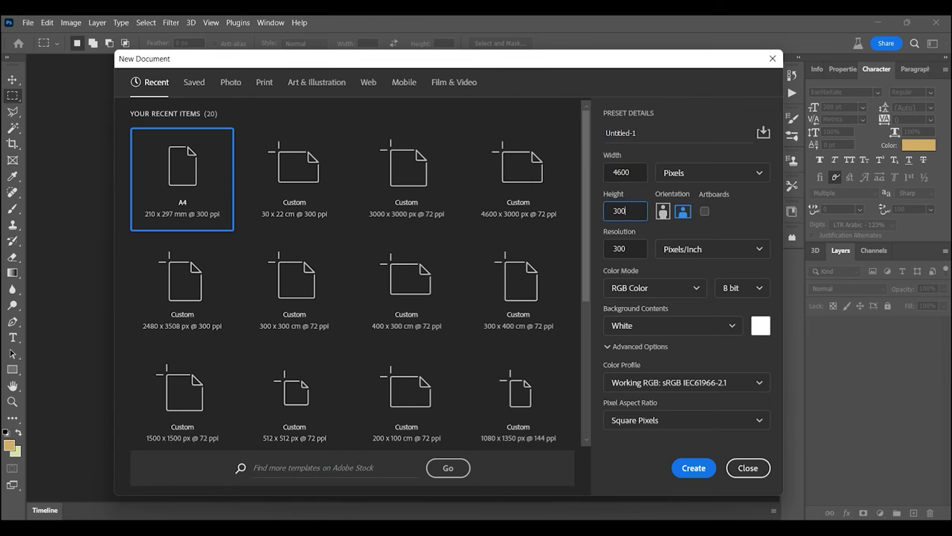
key(Return)
Step: Open the squirrel photo elisa-stone-FVoxybj_0P4-unsplash.jpg in its own tab
click(28, 22)
click(29, 45)
double_click(285, 112)
Step: Trace the squirrel's outline with the Pen tool, from the paws along its edge
key(z)
drag(431, 399, 476, 400)
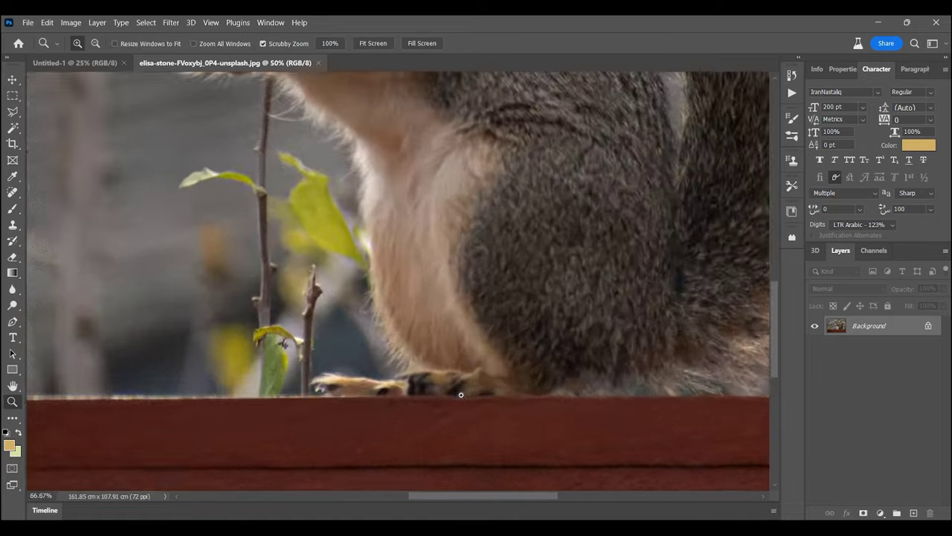
key(p)
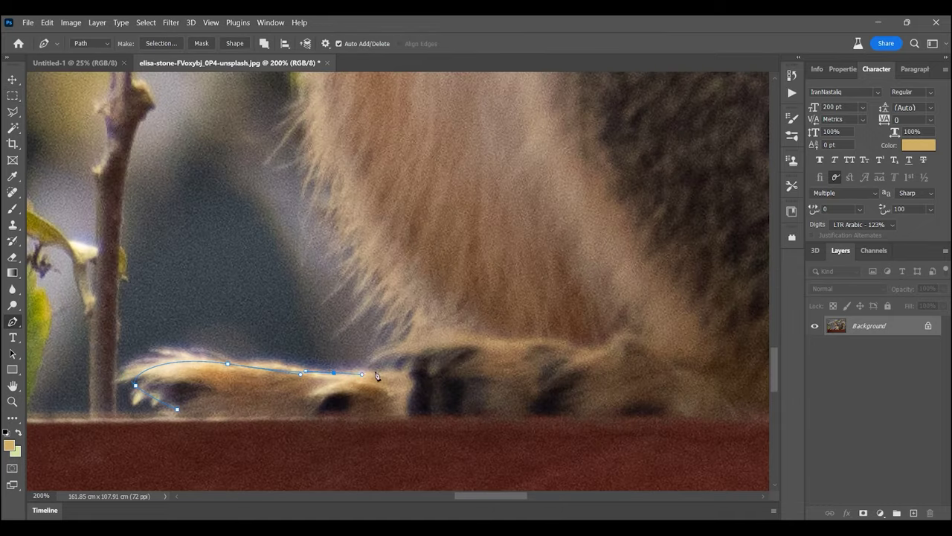
scroll(349, 327, up, 3)
drag(333, 180, 380, 357)
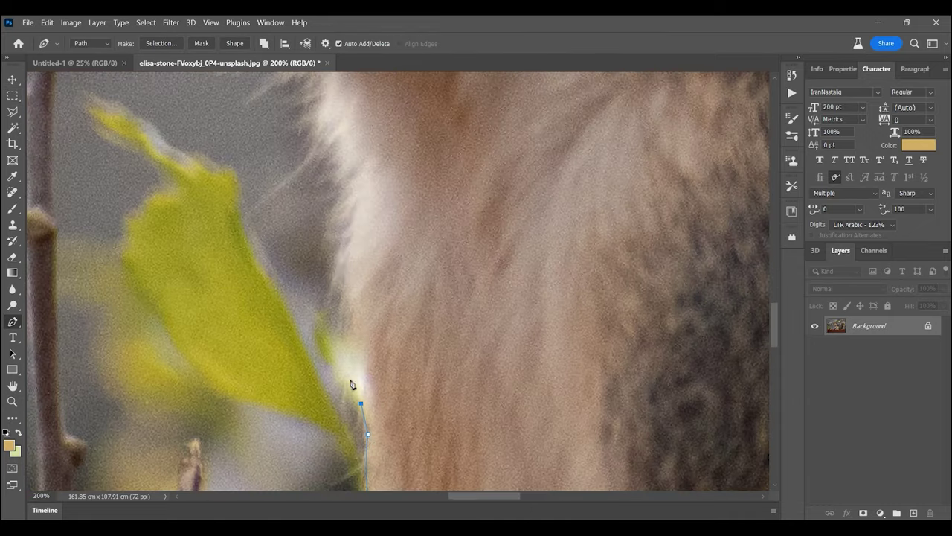
mouse_move(271, 248)
mouse_down()
mouse_move(245, 276)
mouse_move(372, 362)
mouse_move(333, 452)
mouse_up()
scroll(509, 245, left, 5)
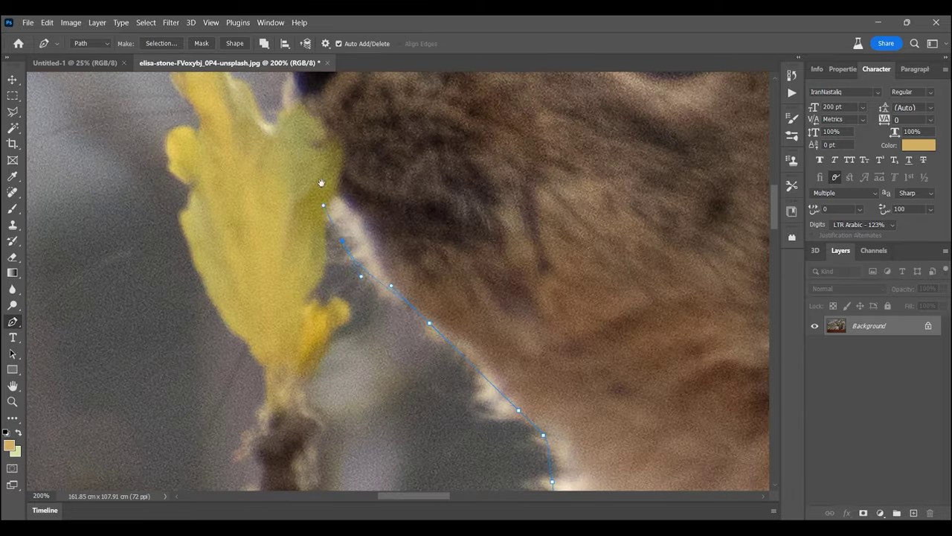
scroll(484, 231, right, 10)
scroll(476, 227, right, 10)
scroll(461, 221, right, 5)
scroll(461, 221, down, 5)
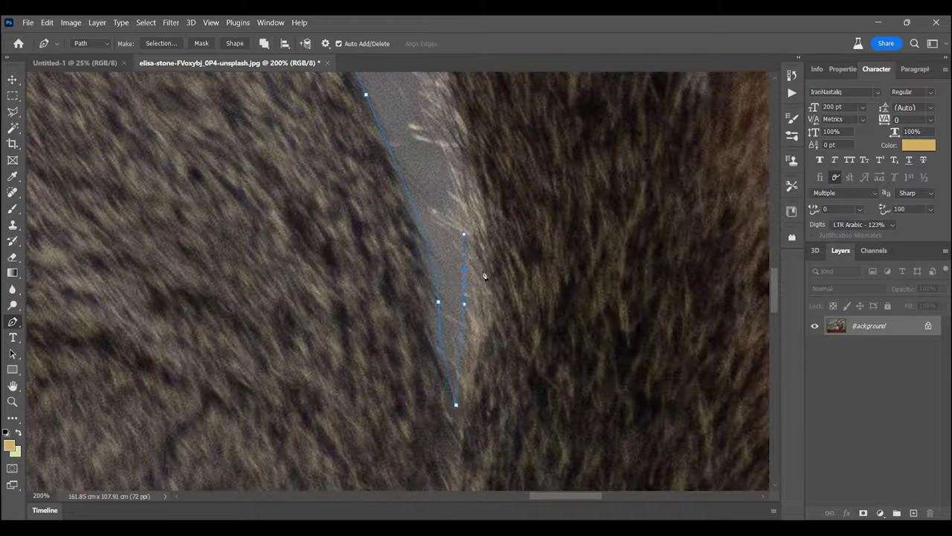
scroll(446, 186, up, 5)
scroll(424, 145, right, 5)
scroll(279, 389, down, 5)
scroll(280, 389, down, 5)
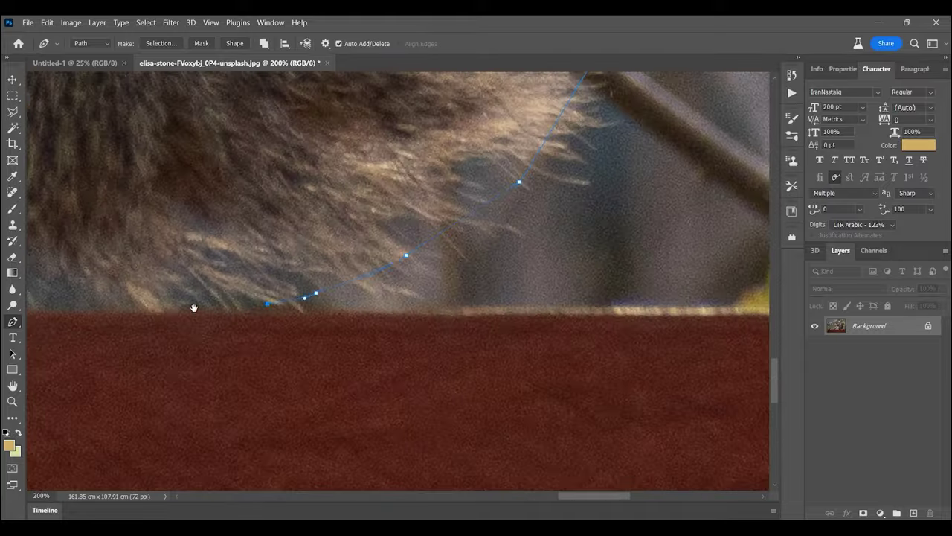
scroll(280, 389, down, 5)
Step: Bring the selected squirrel into Untitled-1, shift it lower right, and add a layer mask
key(ctrl+0)
key(Return)
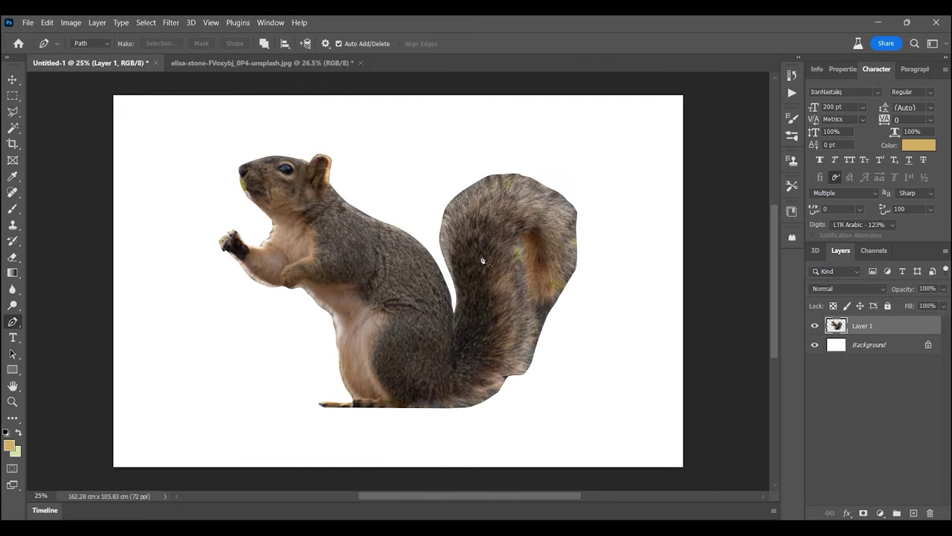
key(v)
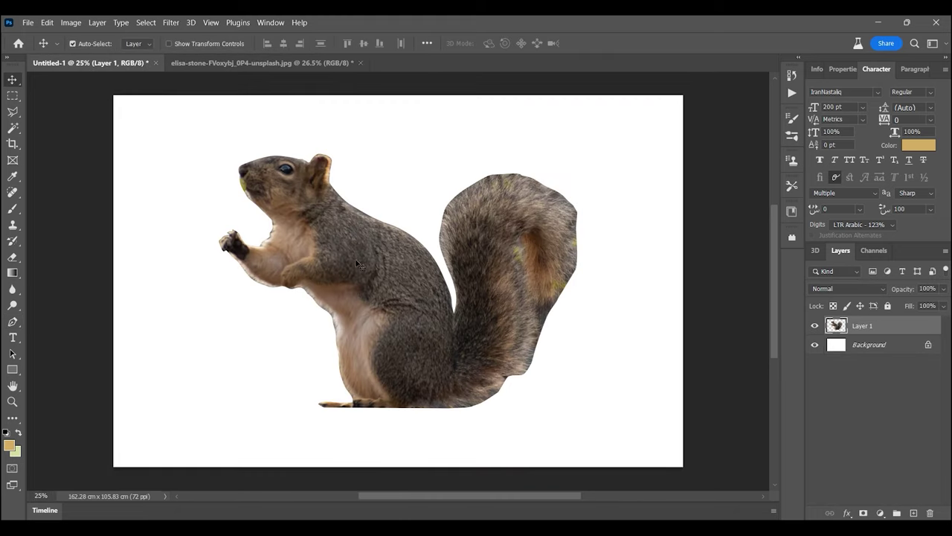
drag(482, 260, 497, 274)
click(863, 514)
Step: Zoom in close on the squirrel's fur edge to draw a strand path
key(z)
drag(336, 235, 517, 232)
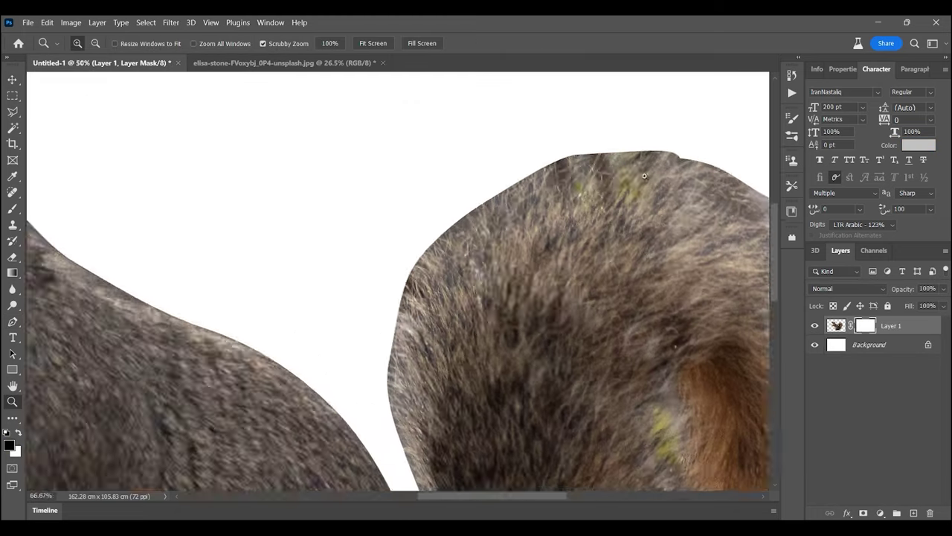
key(p)
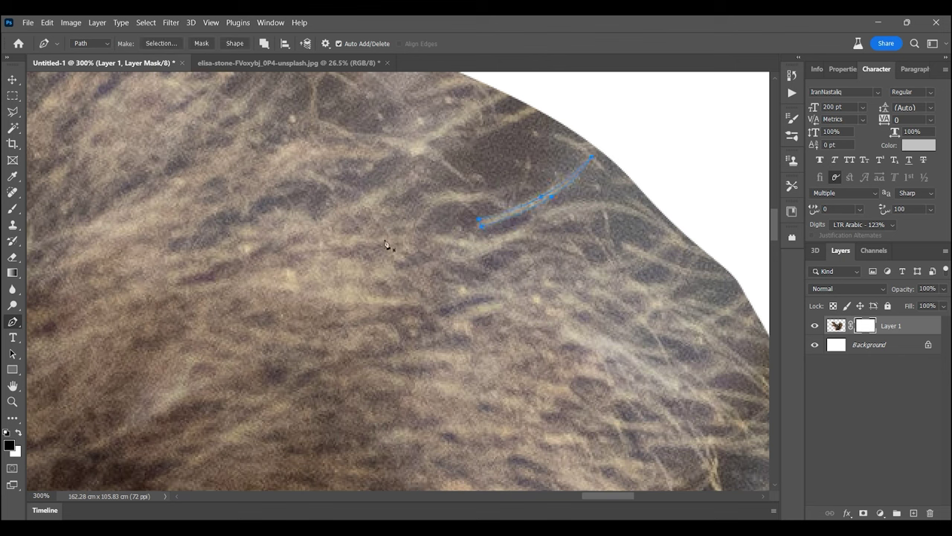
Step: Select the hair path on a new layer, hide the squirrel, and set black (000000) foreground
click(161, 43)
click(538, 145)
click(914, 514)
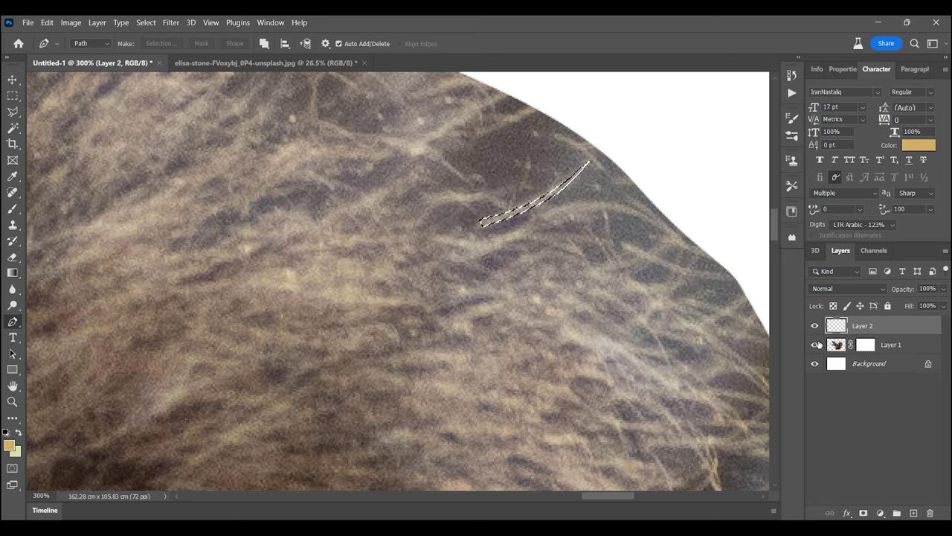
click(815, 345)
click(9, 445)
text(000000)
click(872, 262)
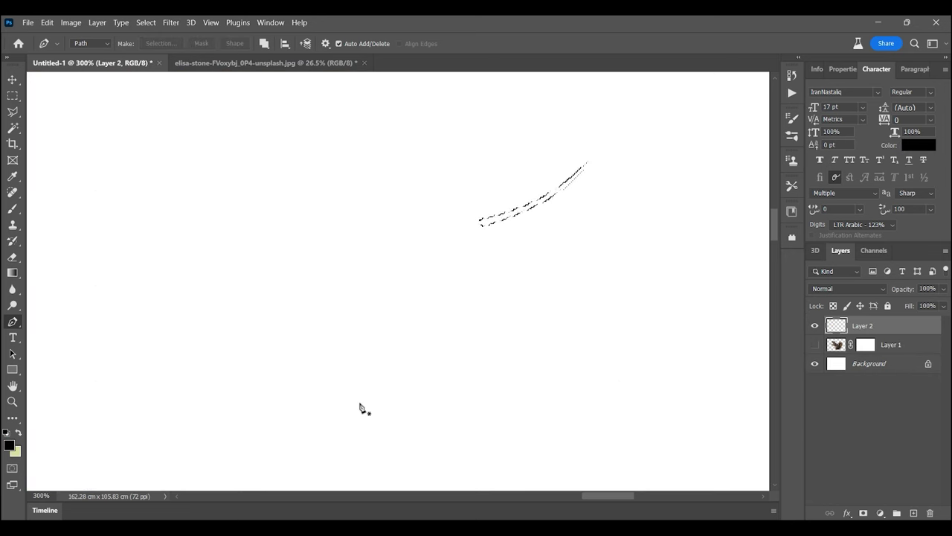
Step: Rotate the strand upright and add two offset, tilted copies to form a three-strand tuft
key(m)
key(ctrl+t)
mouse_move(599, 152)
mouse_down()
mouse_move(558, 108)
mouse_move(530, 125)
mouse_up()
key(Return)
key(ctrl+t)
mouse_move(567, 161)
mouse_down()
mouse_move(571, 172)
mouse_move(551, 195)
mouse_up()
key(Return)
key(ctrl+t)
mouse_move(565, 137)
mouse_down()
mouse_move(557, 171)
mouse_move(587, 178)
mouse_up()
drag(560, 213, 557, 217)
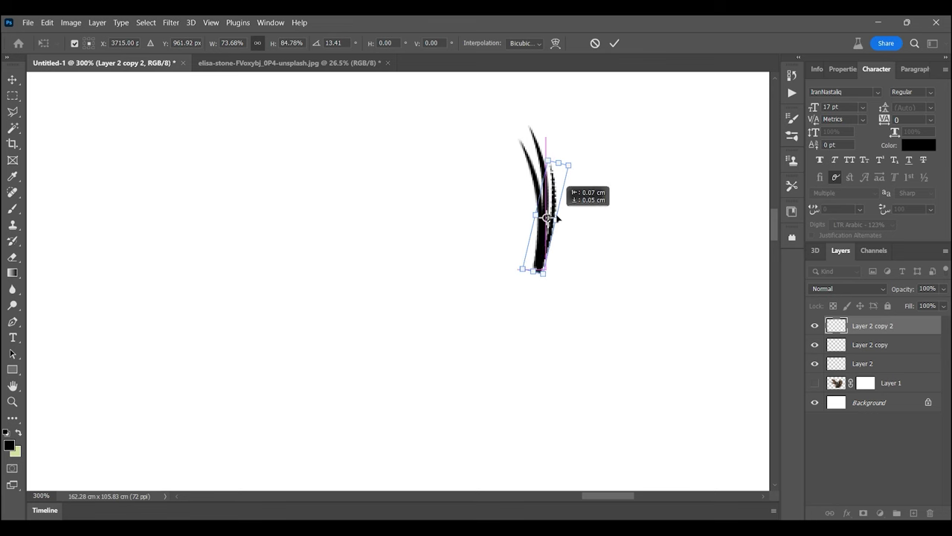
key(Return)
Step: Merge the three strands and define them as a new brush preset
key(m)
shift+click(863, 363)
key(ctrl+e)
ctrl+click(836, 325)
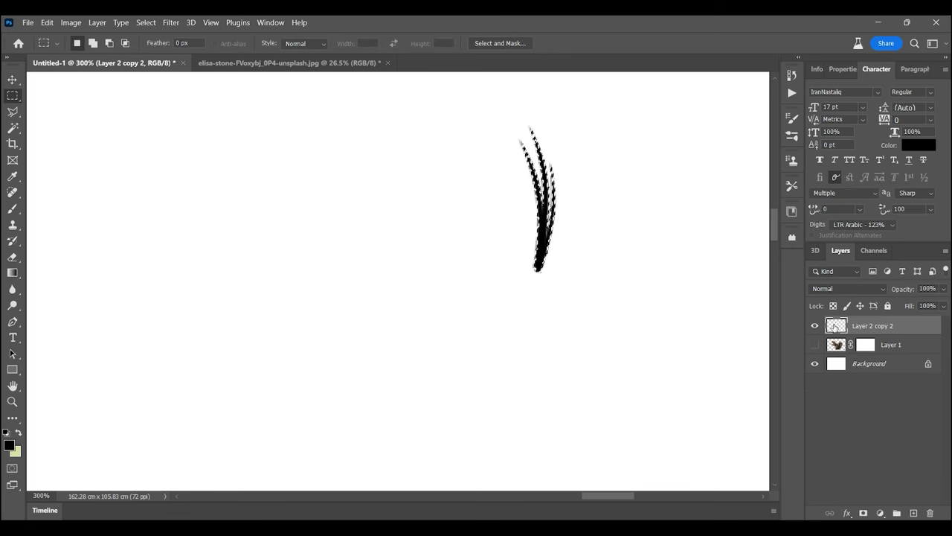
click(46, 22)
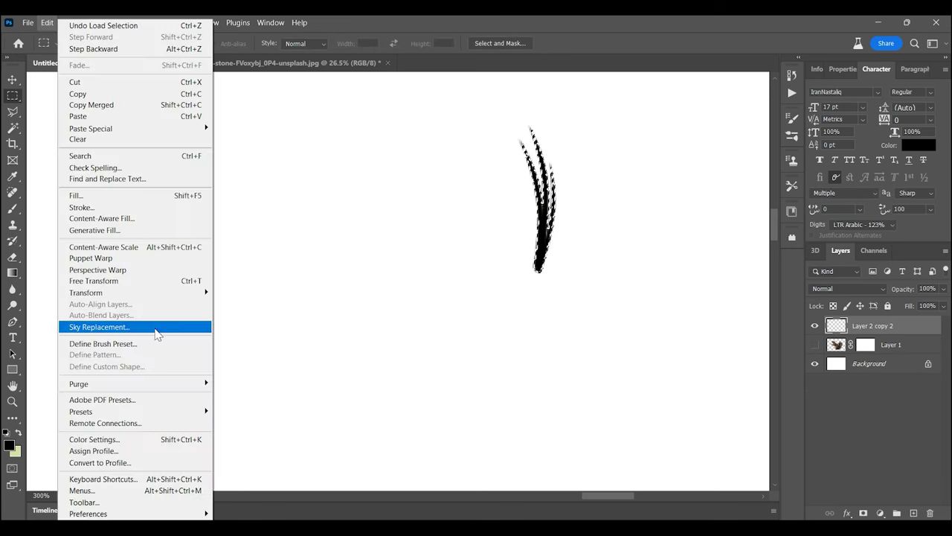
click(152, 348)
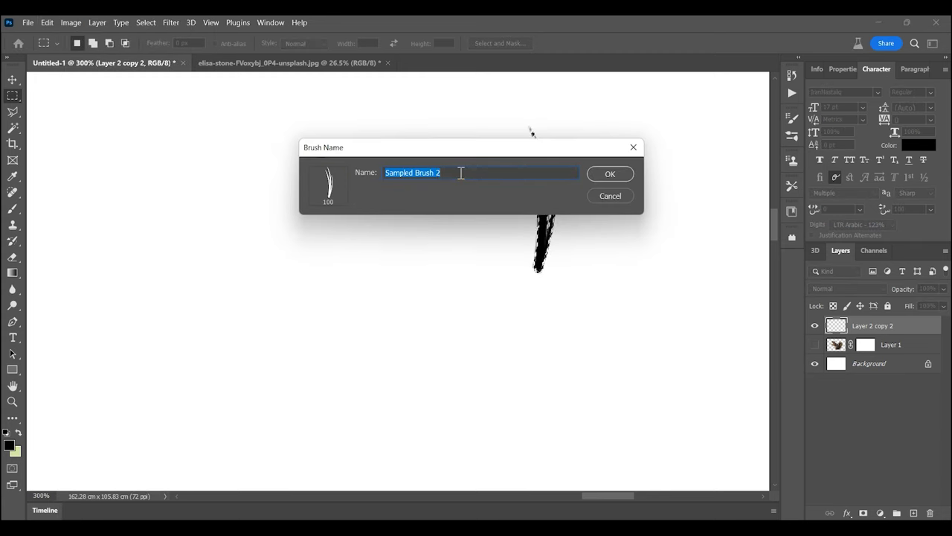
text(hair 3)
key(Return)
Step: Clear the strands, delete their layer, and show the squirrel layer again
key(b)
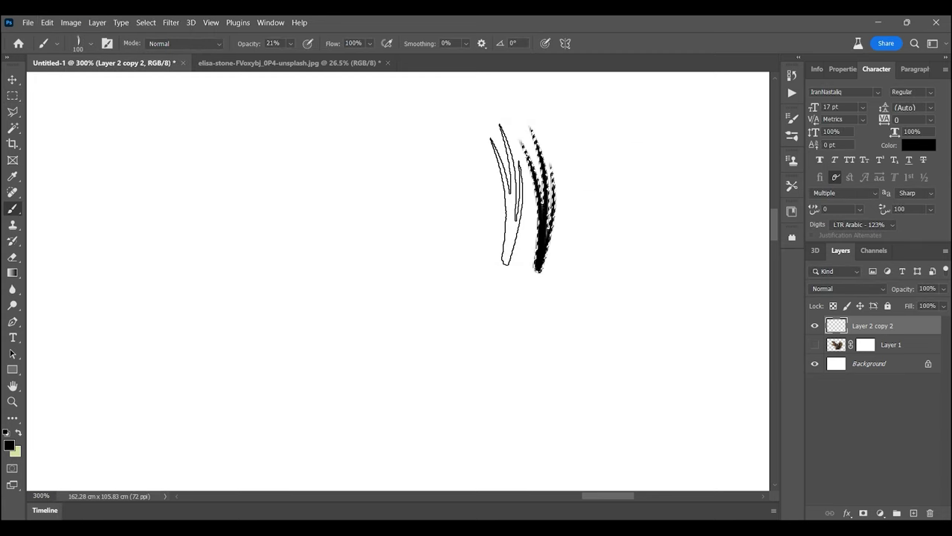
key(m)
drag(415, 99, 661, 346)
key(Delete)
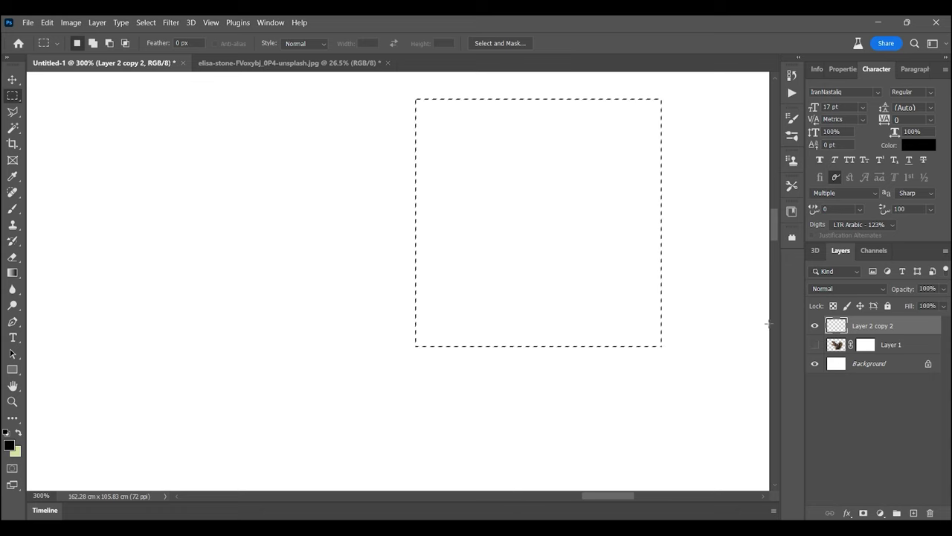
key(Delete)
click(814, 325)
Step: Zoom to the squirrel's neck and set the brush tip to 70 px with 54% spacing
key(z)
alt+click(335, 306)
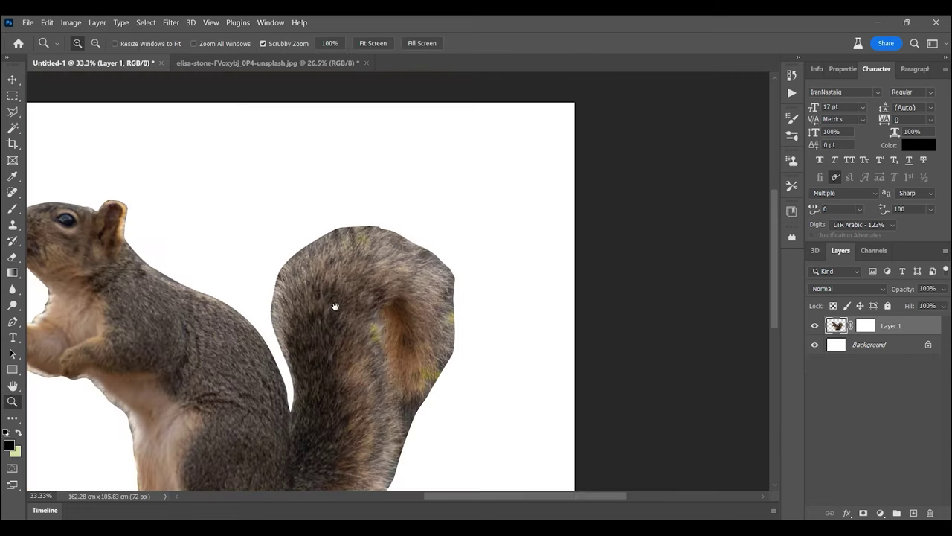
key(ctrl+1)
key(b)
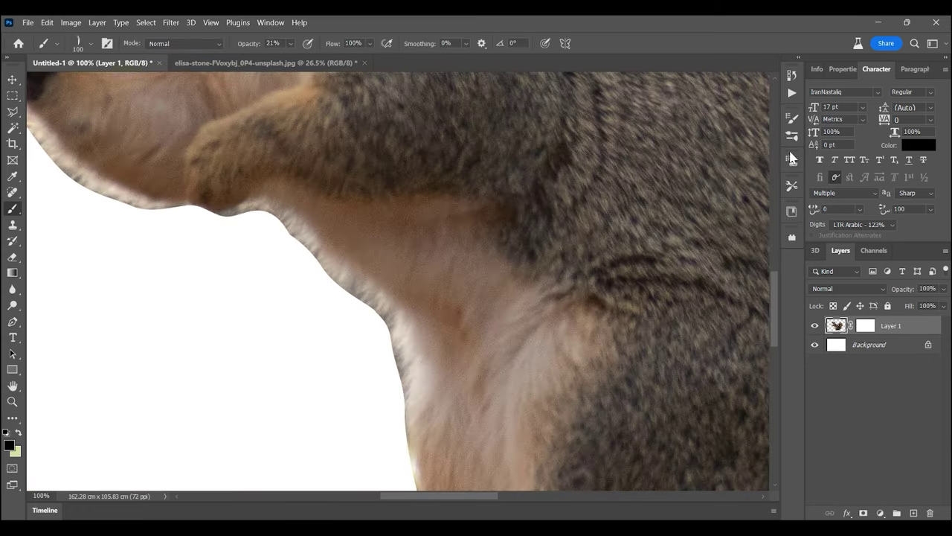
click(792, 139)
click(793, 119)
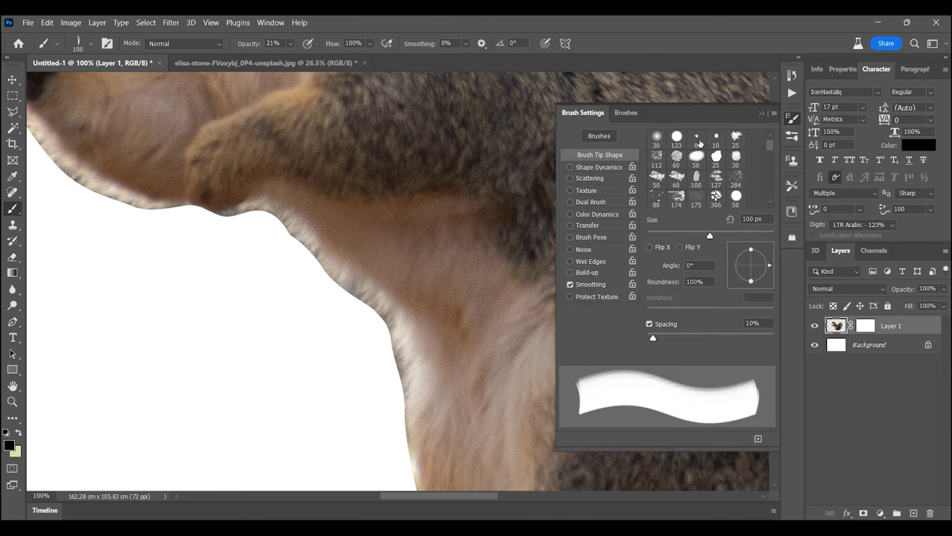
click(599, 167)
click(600, 155)
drag(710, 235, 691, 235)
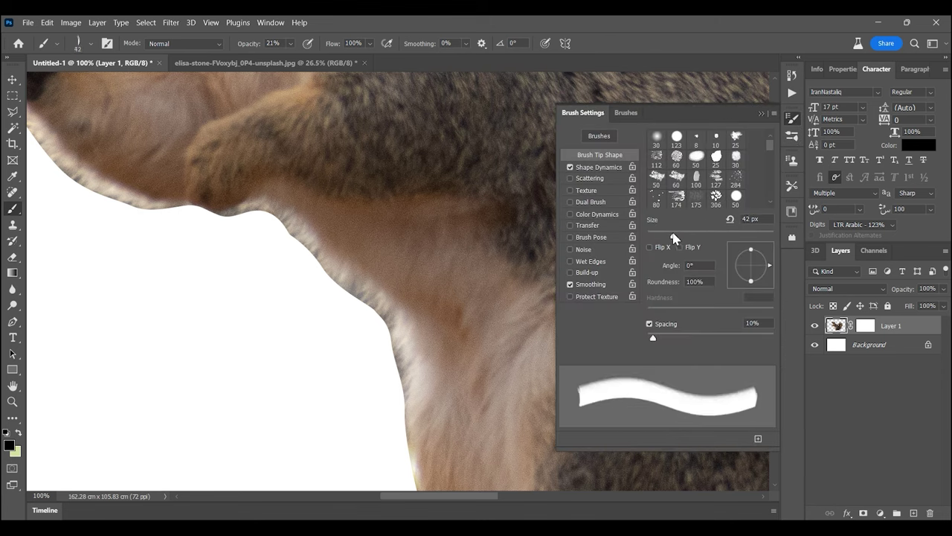
drag(654, 337, 678, 337)
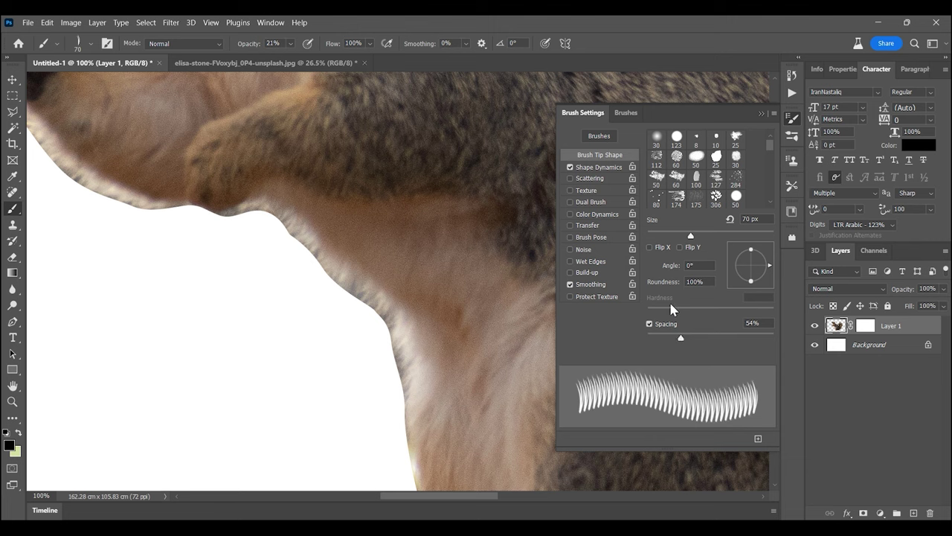
Step: Set Shape Dynamics: 28% size jitter, 20% minimum diameter, 5% angle jitter, 25% roundness jitter
click(599, 167)
drag(673, 149, 683, 149)
drag(647, 189, 672, 188)
drag(647, 244, 654, 244)
drag(647, 286, 704, 285)
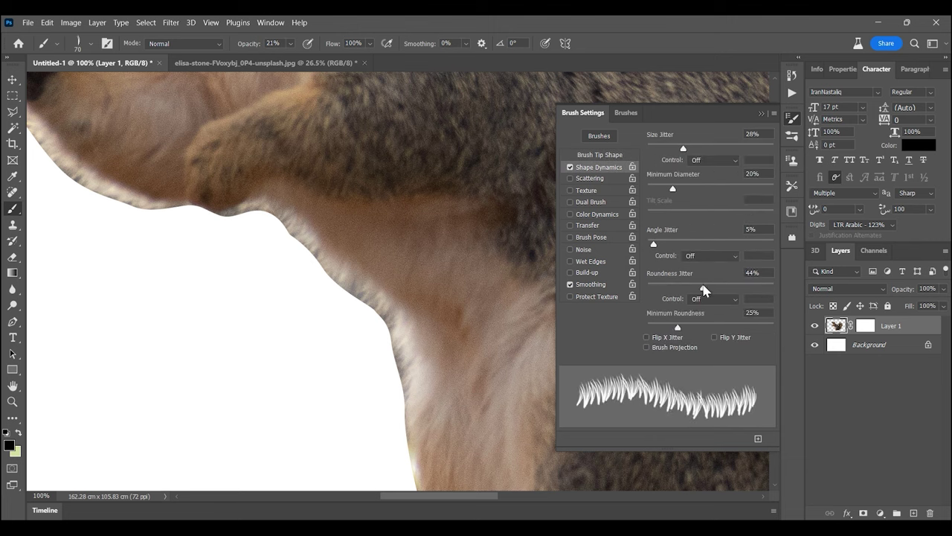
Step: Turn on Scattering at 20% and undo the grey test fur stroke
click(590, 178)
mouse_move(647, 147)
mouse_down()
mouse_move(676, 152)
mouse_move(649, 152)
mouse_up()
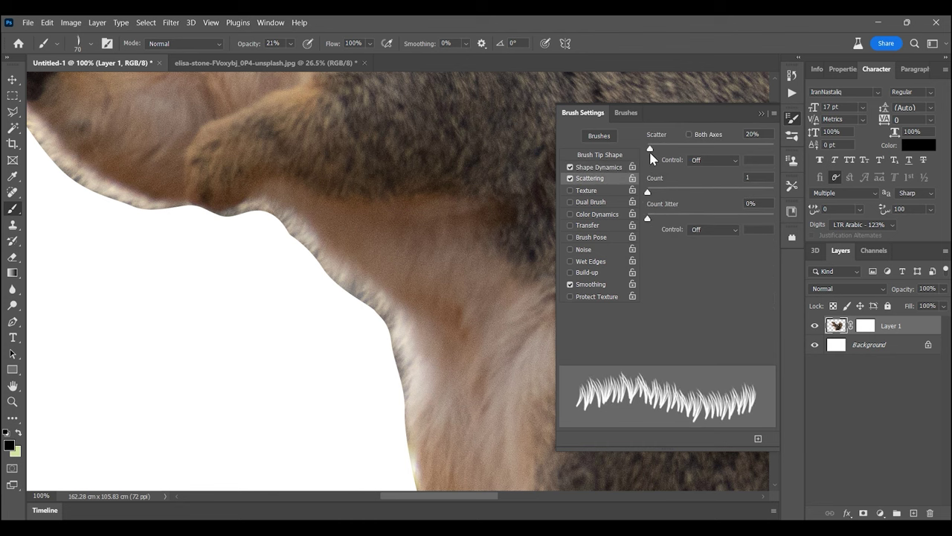
key(ctrl+z)
Step: Target the squirrel's layer mask in black and white, and set an angled, larger fur brush tip
click(15, 450)
click(878, 258)
click(865, 326)
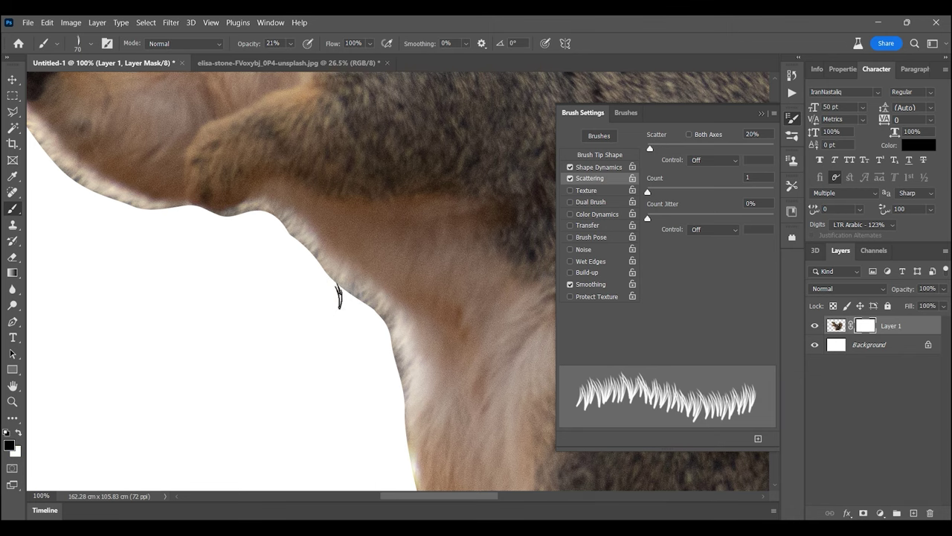
click(599, 167)
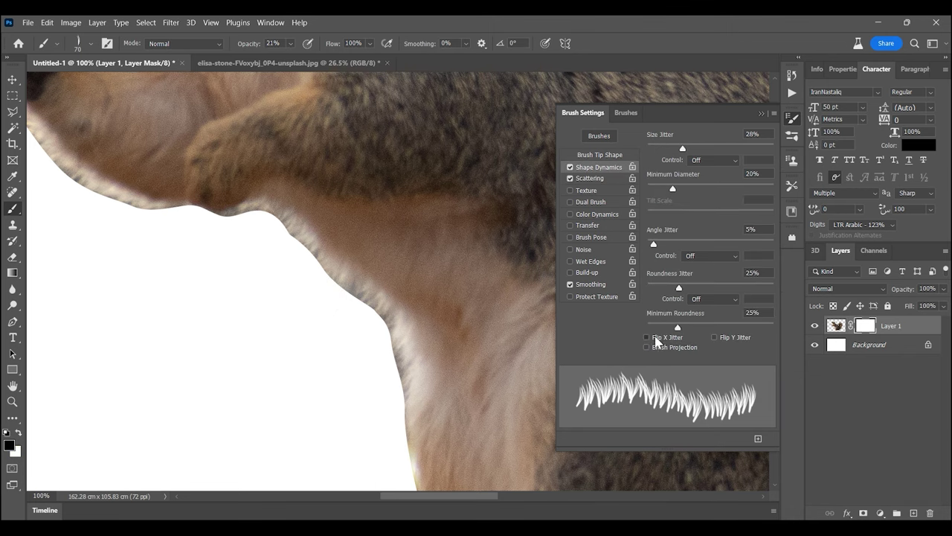
click(601, 155)
mouse_move(769, 272)
mouse_down()
mouse_move(767, 260)
mouse_move(773, 289)
mouse_up()
key(bracketright)
key(bracketright)
key(bracketright)
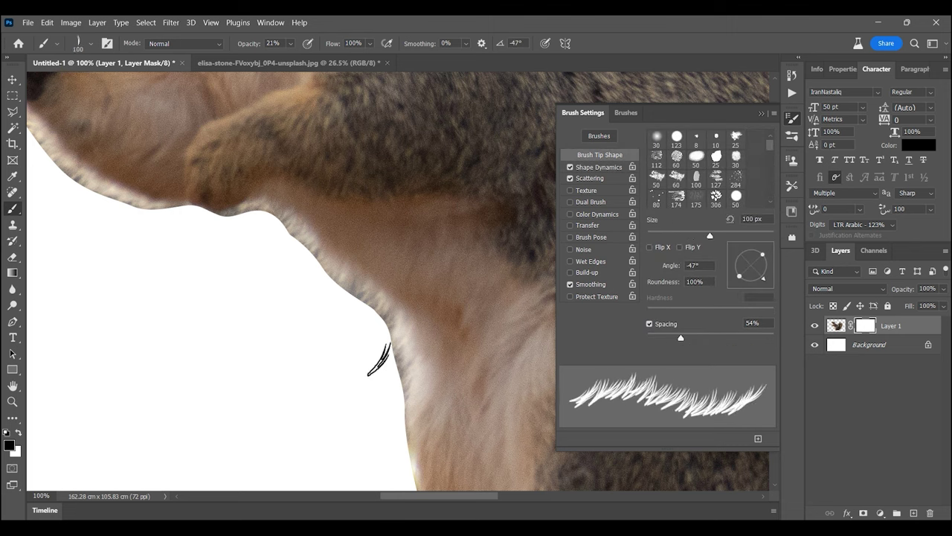
key(5)
key(9)
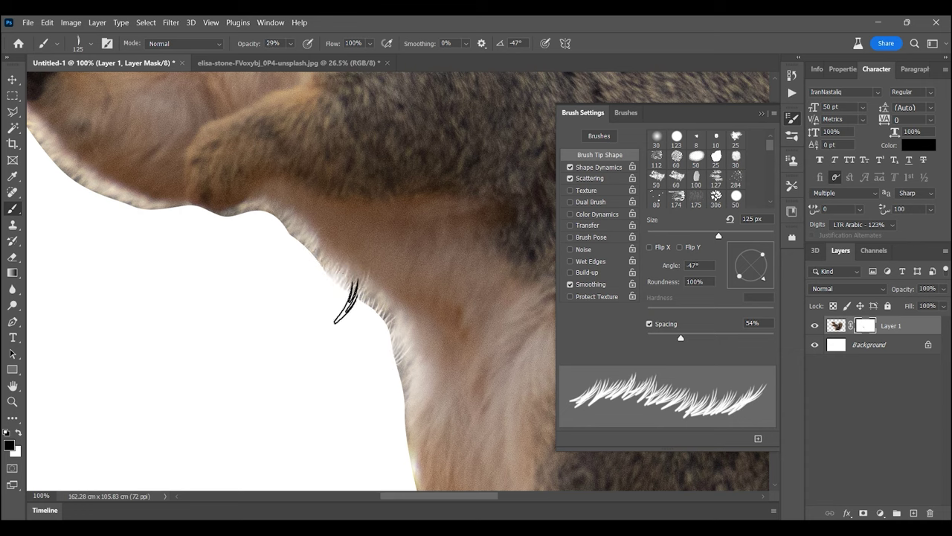
click(290, 43)
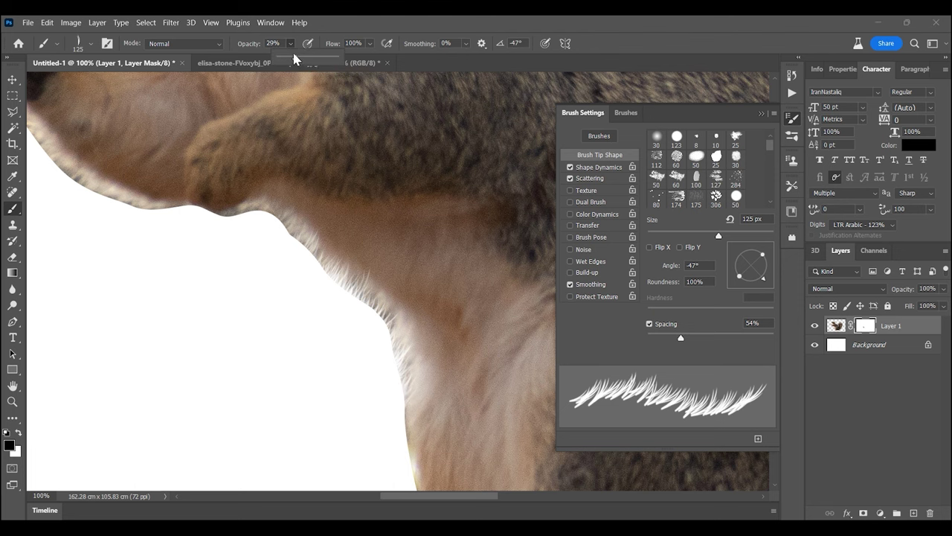
Step: Zoom in on the fur edge and paint fur strands along it with a smaller brush
click(13, 401)
click(384, 205)
click(760, 114)
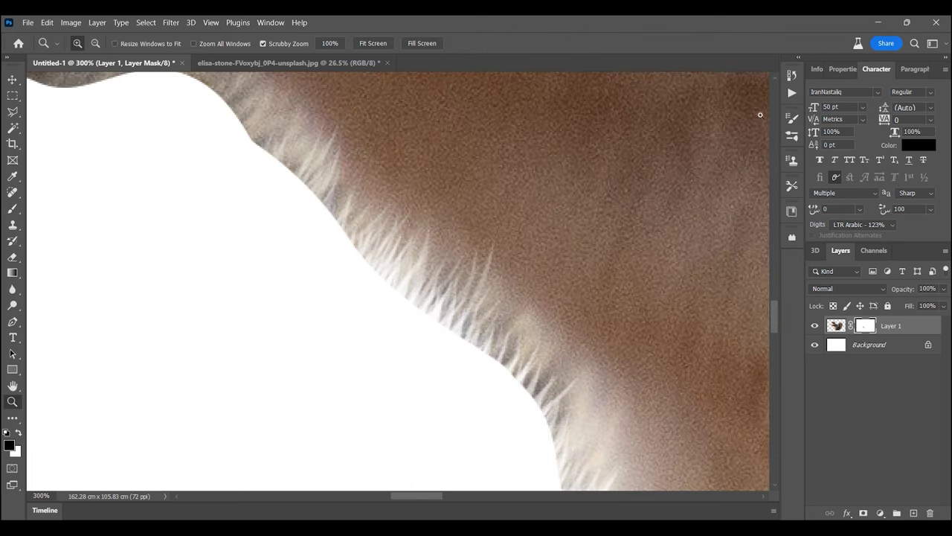
click(11, 214)
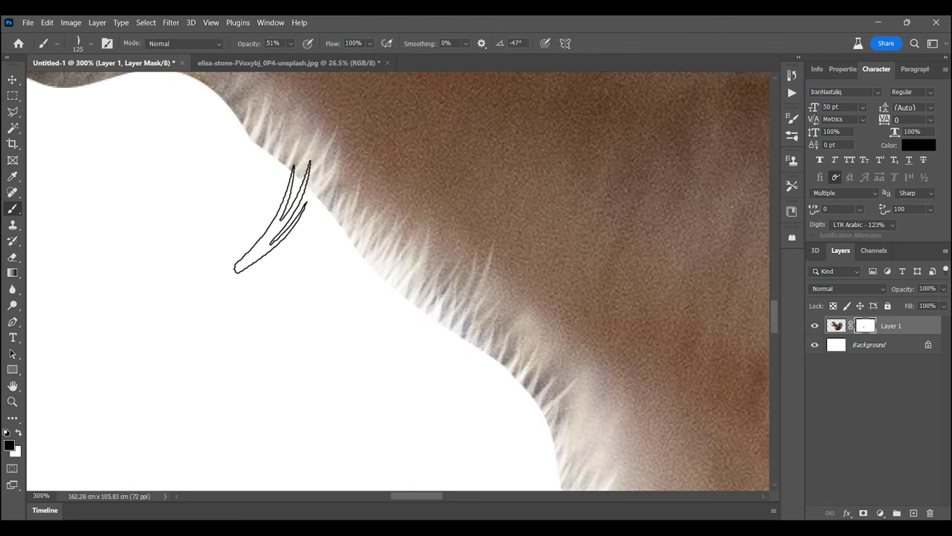
scroll(403, 415, down, 3)
key(bracketleft)
key(bracketleft)
key(bracketleft)
key(bracketleft)
key(bracketleft)
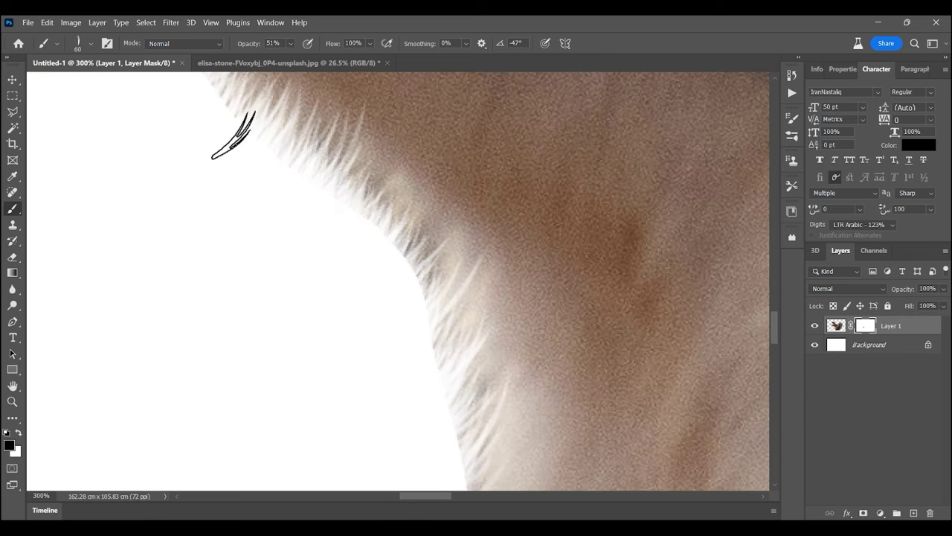
drag(233, 138, 372, 327)
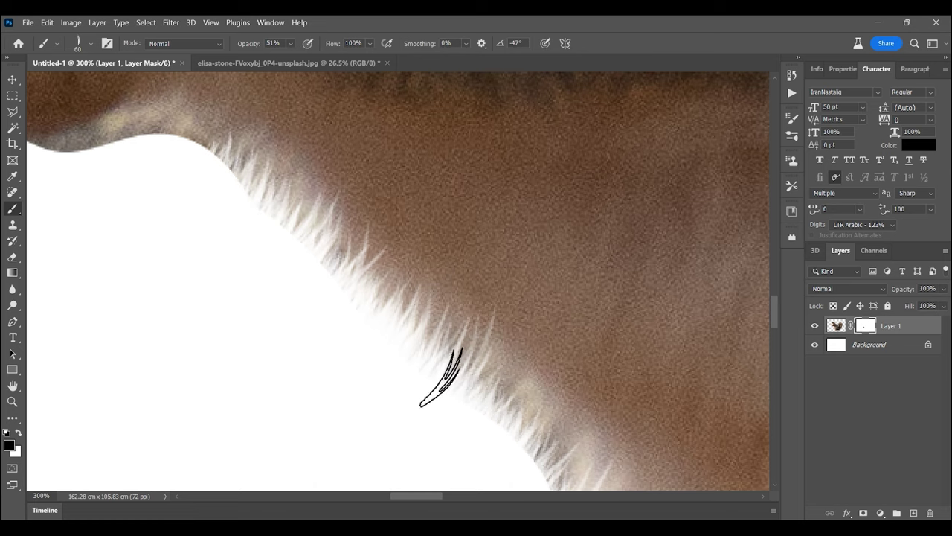
drag(441, 377, 418, 316)
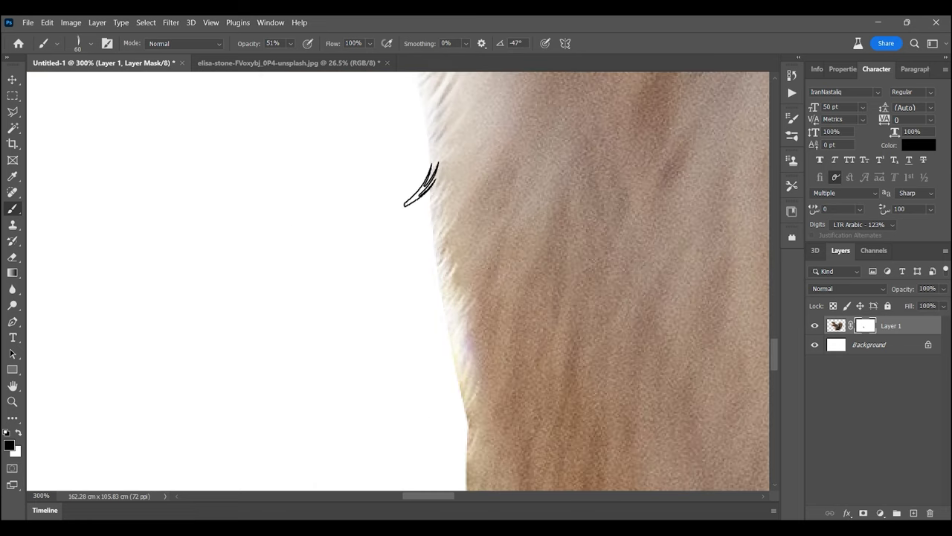
scroll(421, 191, down, 3)
scroll(386, 94, up, 2)
Step: Reopen Brush Settings and paint fur along the chin with a reduced brush size
key(F5)
scroll(404, 272, down, 5)
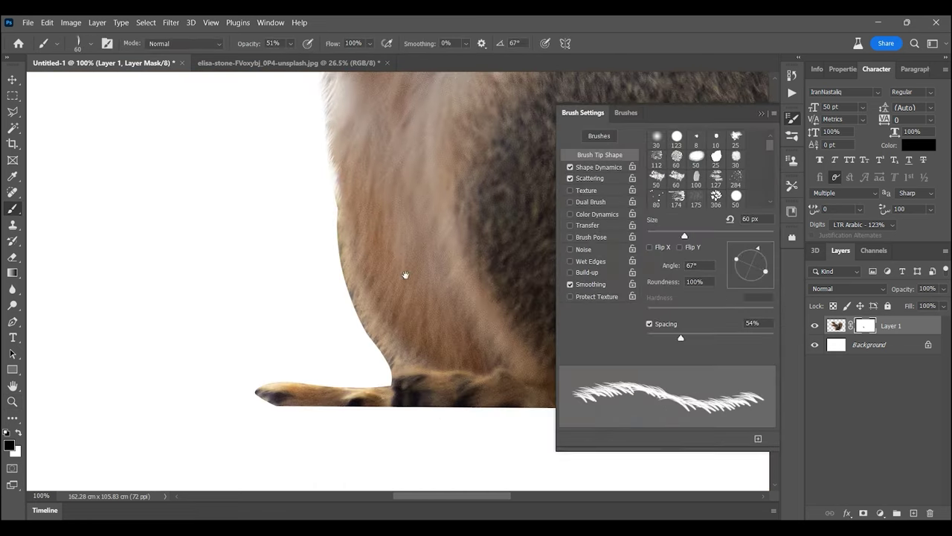
scroll(363, 348, up, 5)
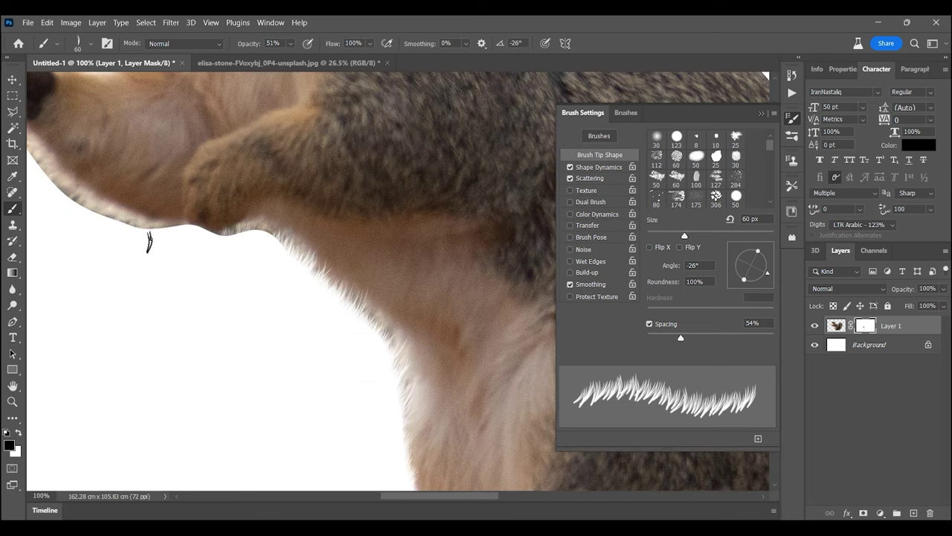
scroll(149, 240, left, 3)
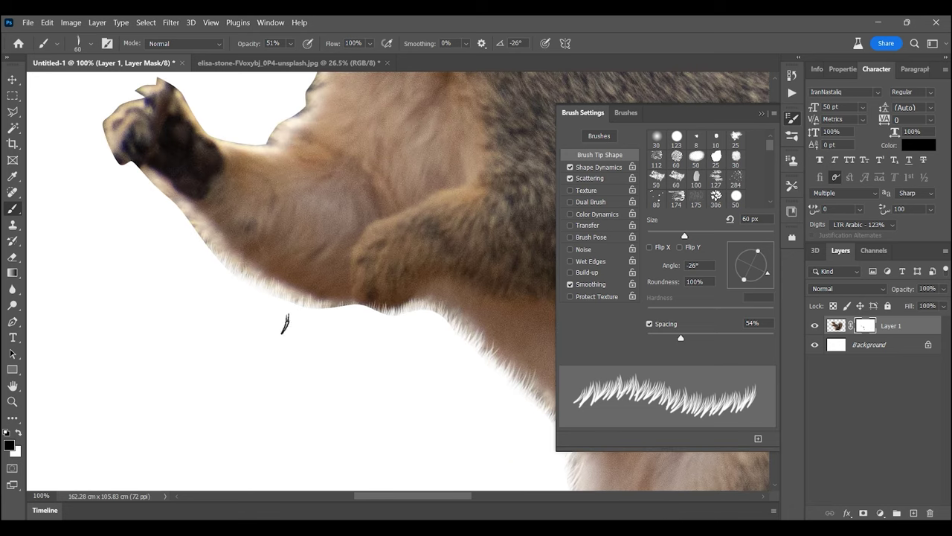
scroll(162, 195, up, 3)
key(bracketleft)
key(bracketleft)
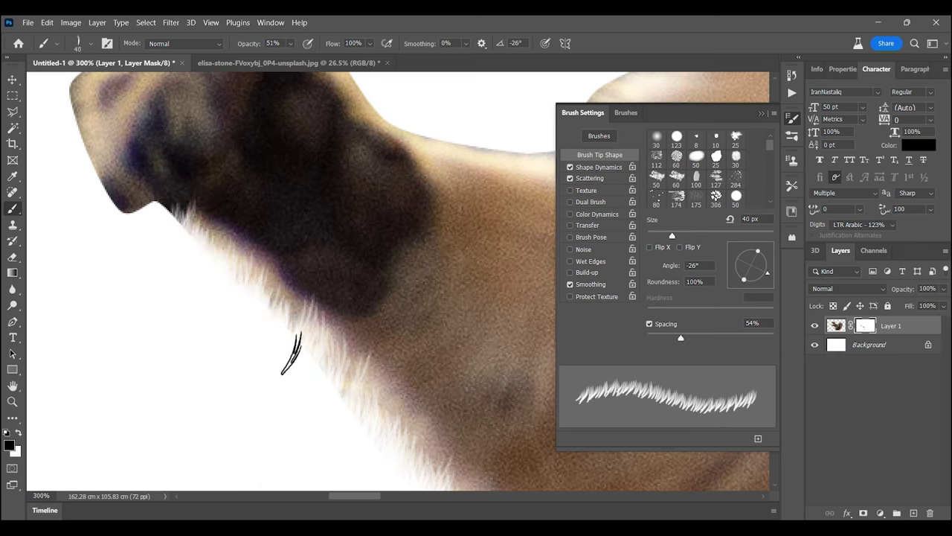
scroll(291, 350, up, 1)
scroll(497, 392, down, 5)
scroll(84, 298, down, 5)
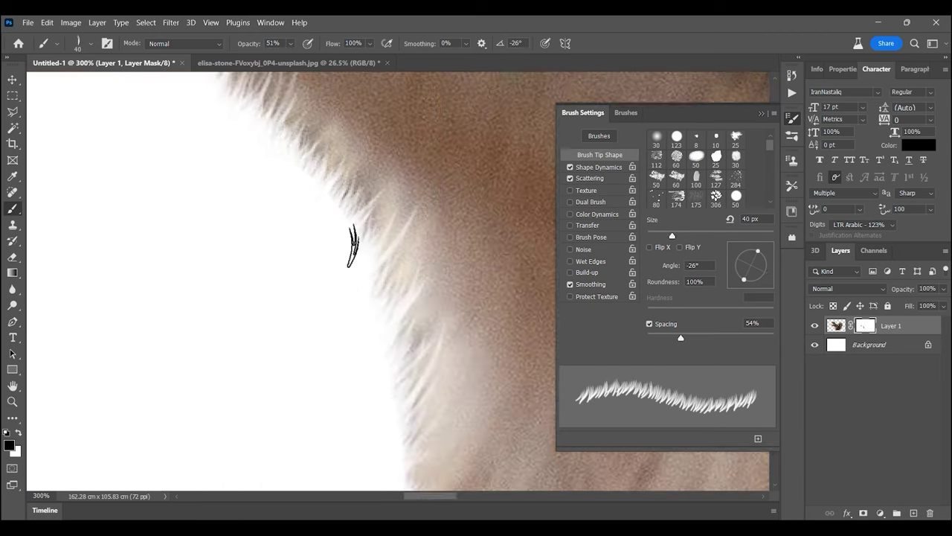
scroll(351, 245, left, 3)
Step: Paint the neck edge with a smaller brush at 100% opacity, rotating the tip to match
key(bracketleft)
scroll(468, 329, up, 1)
scroll(270, 297, up, 1)
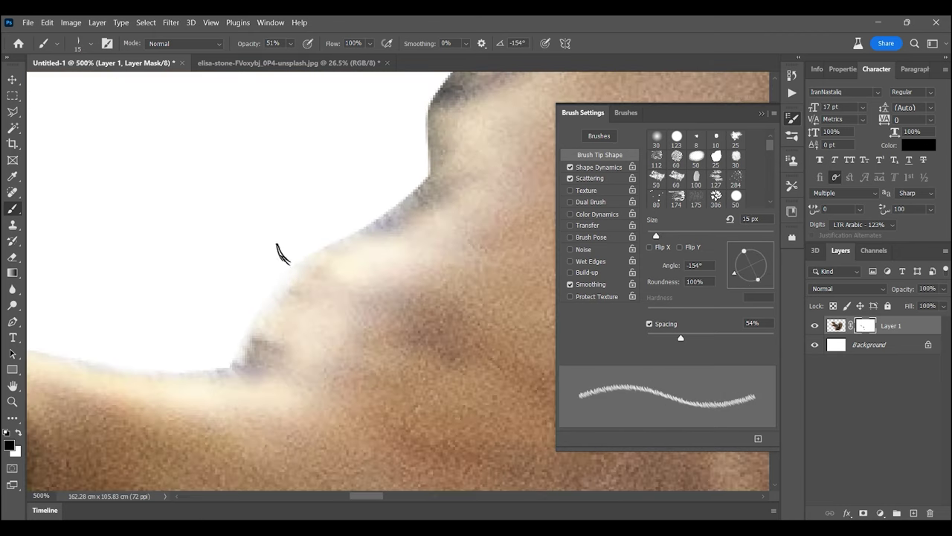
scroll(358, 191, down, 4)
scroll(117, 370, up, 3)
key(0)
scroll(202, 175, right, 3)
scroll(297, 287, down, 3)
drag(751, 250, 753, 250)
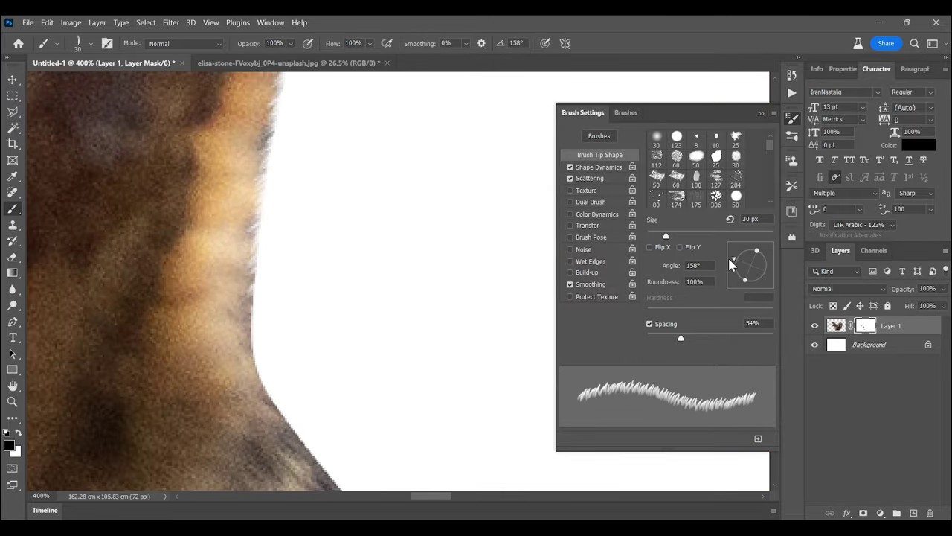
scroll(315, 272, down, 2)
scroll(315, 272, left, 3)
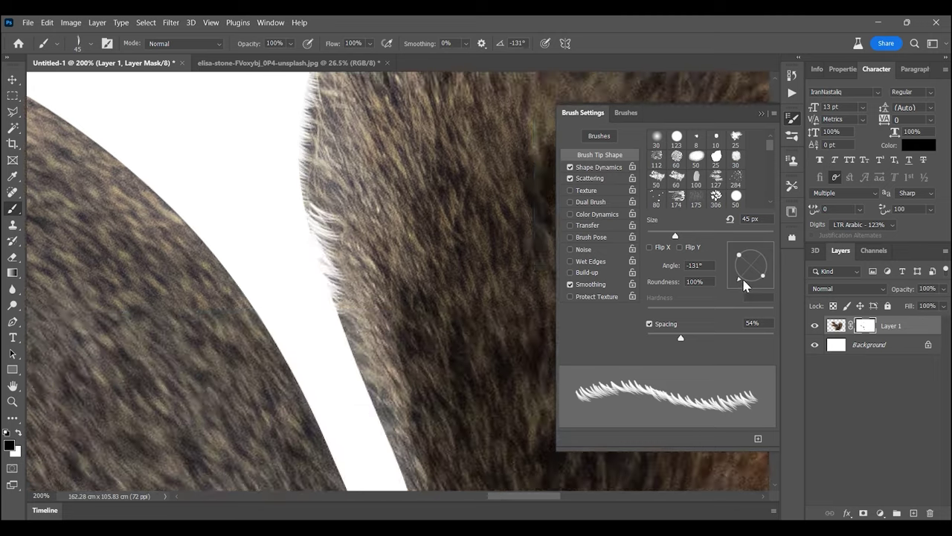
scroll(298, 223, up, 3)
Step: Paint further fur edges at 50% opacity, rotating the brush tip to follow each edge
key(5)
scroll(308, 266, up, 3)
scroll(383, 131, right, 2)
scroll(291, 298, up, 3)
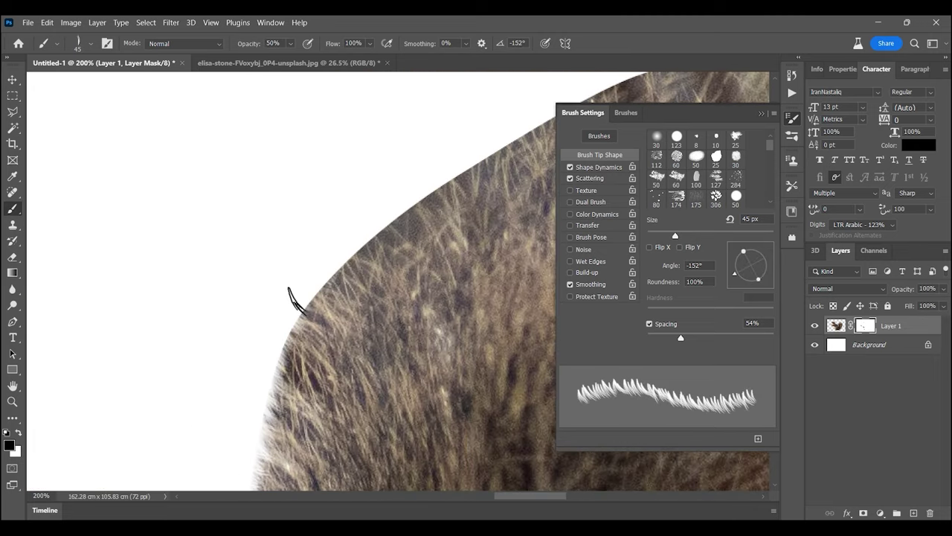
drag(426, 201, 276, 330)
scroll(340, 202, up, 3)
scroll(206, 124, left, 3)
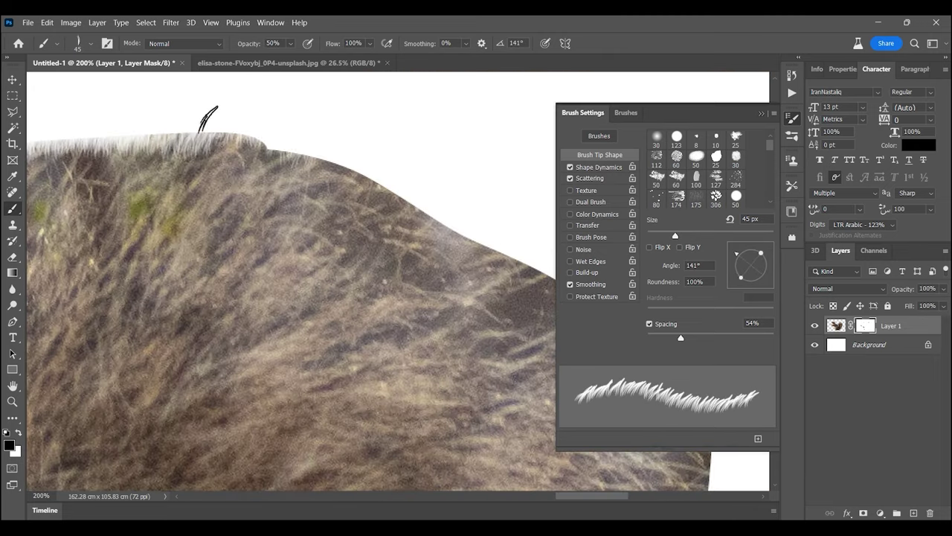
scroll(285, 218, up, 3)
scroll(285, 218, up, 3)
drag(283, 255, 378, 322)
scroll(320, 248, up, 1)
scroll(320, 247, up, 3)
scroll(128, 265, up, 3)
scroll(382, 451, down, 3)
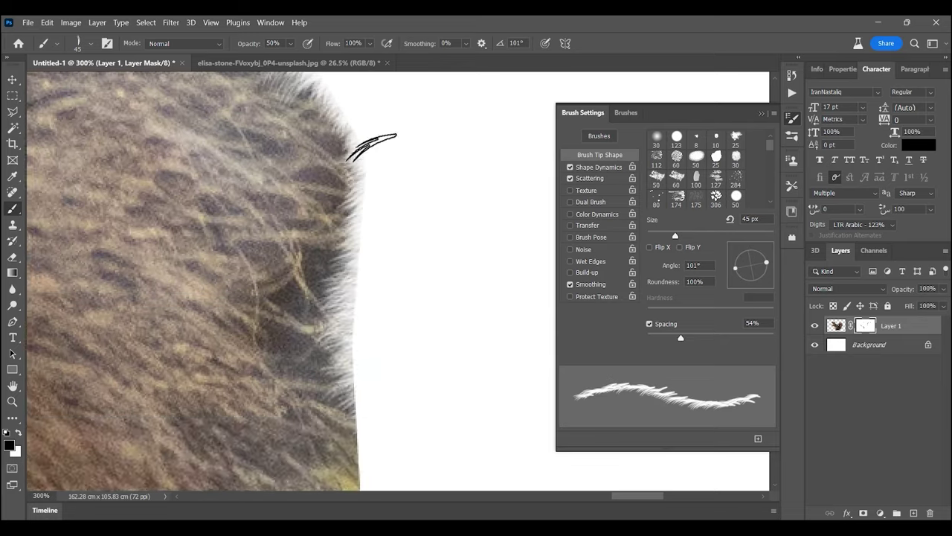
Step: Paint the remaining edges at 100% view, then fit the whole squirrel in the window
key(z)
alt+click(427, 195)
key(b)
scroll(289, 163, up, 3)
scroll(298, 224, down, 3)
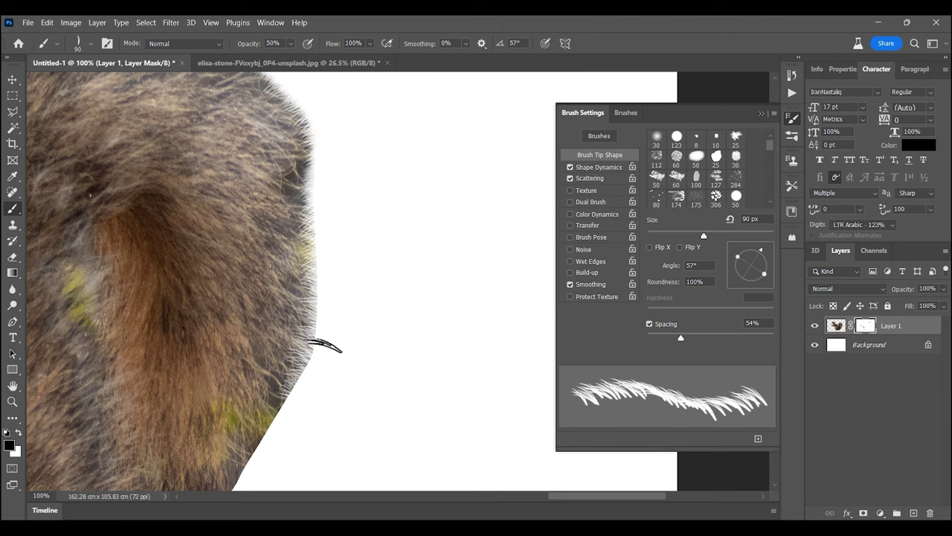
scroll(323, 344, left, 3)
scroll(361, 234, down, 3)
scroll(329, 266, left, 3)
mouse_move(766, 256)
mouse_down()
mouse_move(757, 267)
mouse_move(753, 248)
mouse_up()
scroll(372, 201, left, 3)
scroll(453, 270, down, 3)
scroll(459, 246, up, 1)
key(ctrl+0)
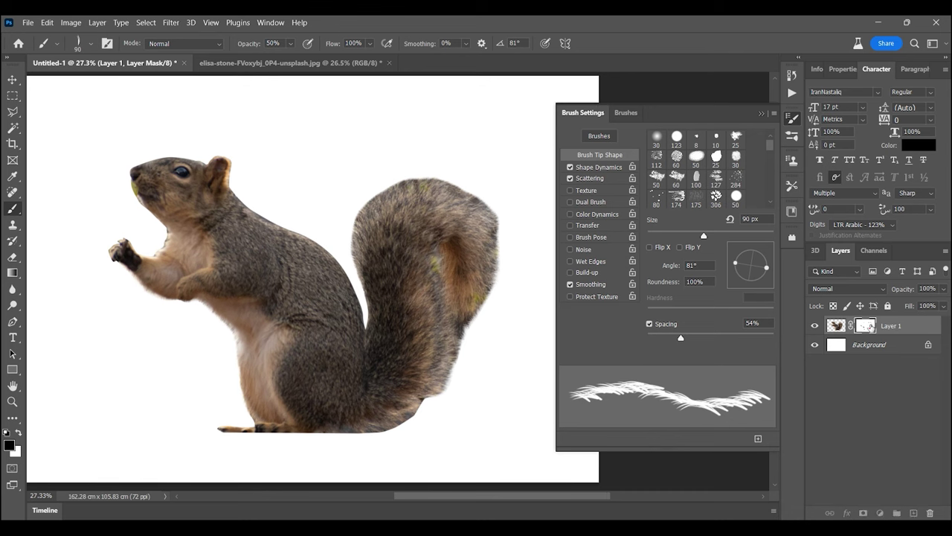
Step: Select the leaf in the squirrel's mouth from a pen path and delete it from the image
click(17, 400)
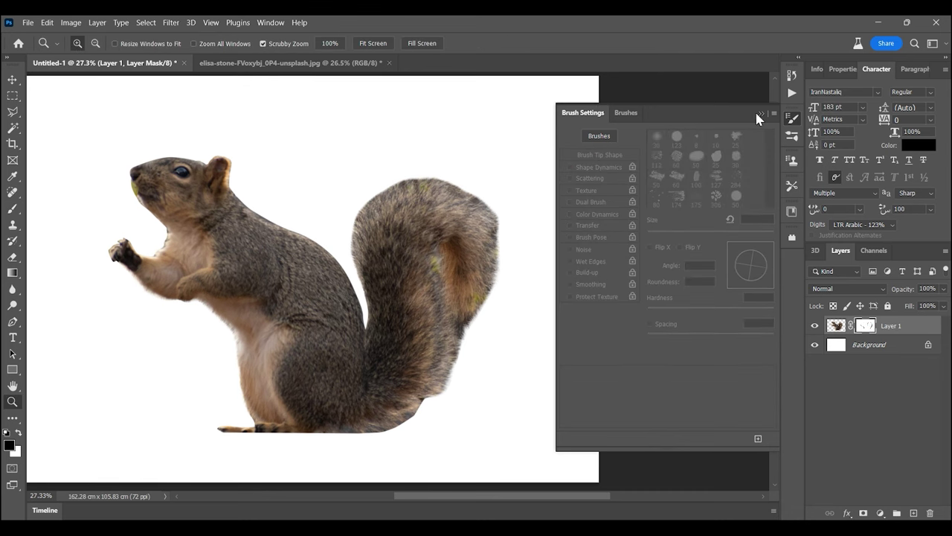
click(760, 114)
drag(111, 171, 282, 268)
key(p)
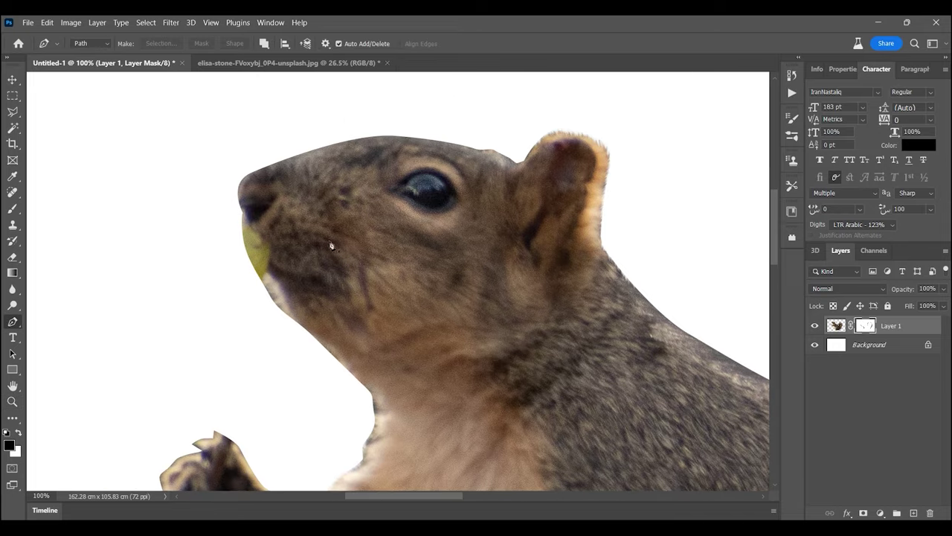
click(224, 209)
click(161, 43)
key(Return)
click(836, 325)
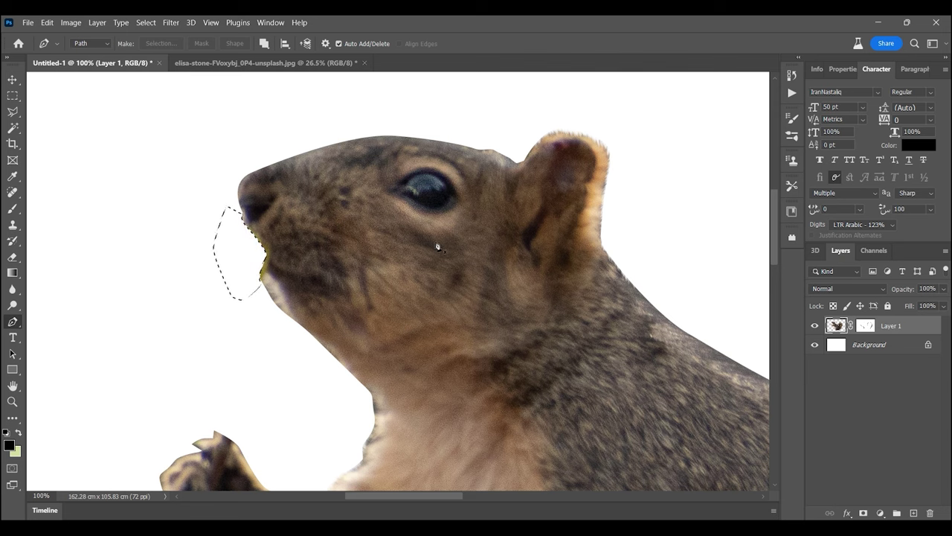
key(ctrl+d)
Step: Clone Stamp fur over the leftover edge at the squirrel's chin
key(z)
key(ctrl+minus)
key(ctrl+minus)
key(ctrl+minus)
drag(306, 306, 327, 307)
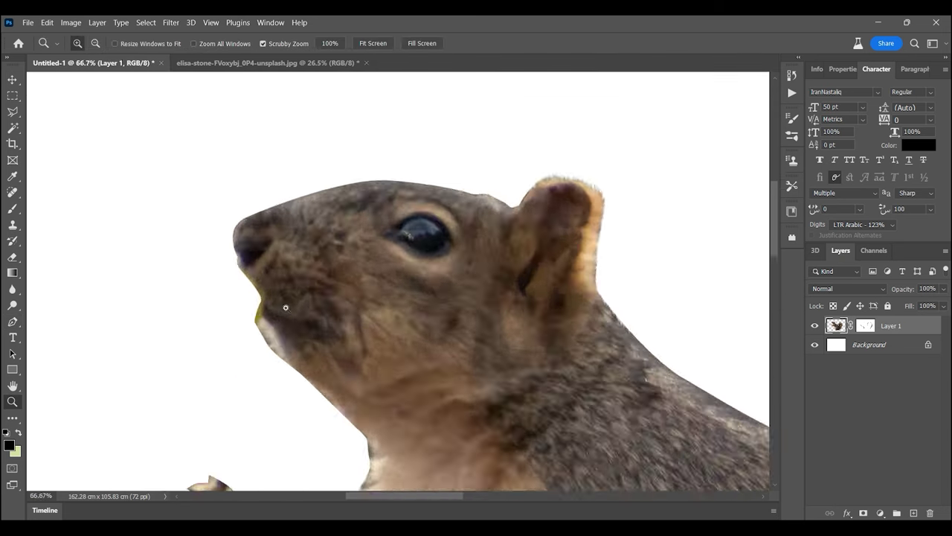
ctrl+click(835, 326)
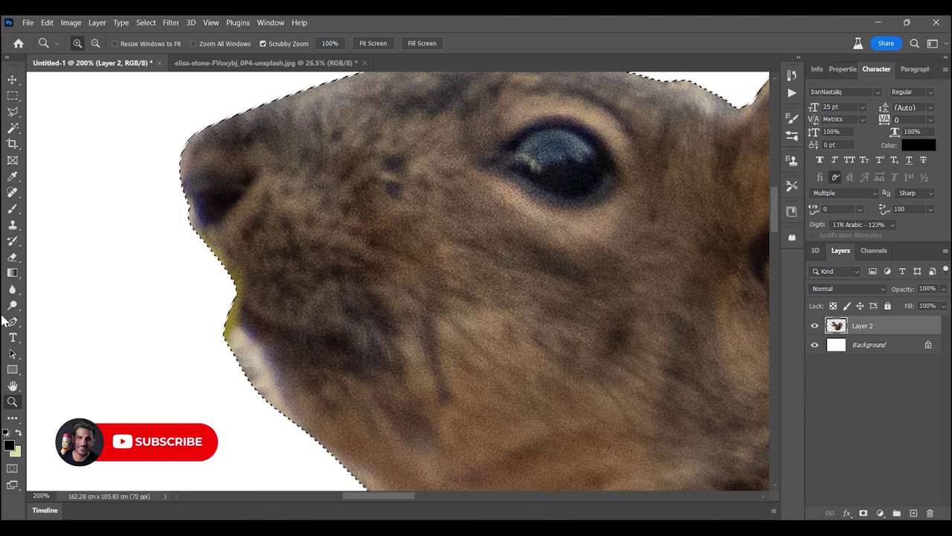
key(s)
drag(232, 327, 239, 299)
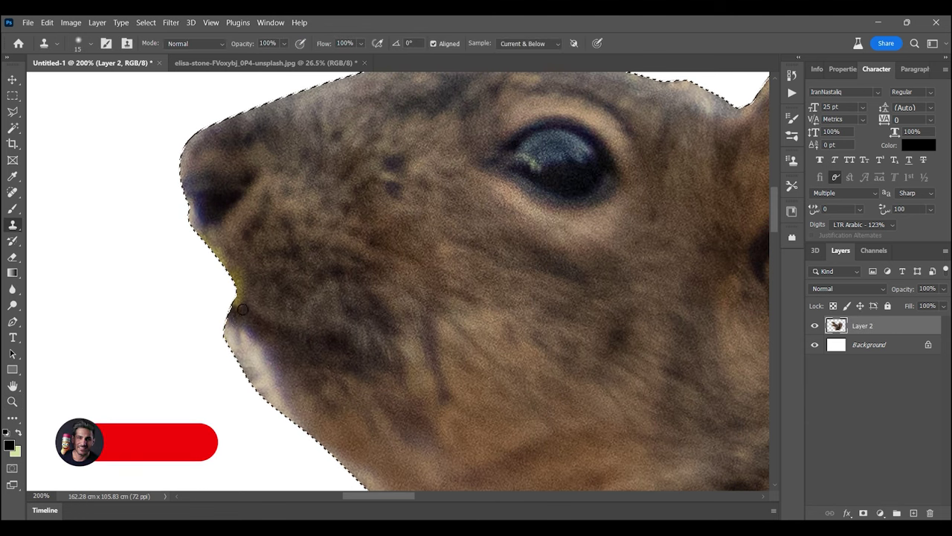
key(ctrl+d)
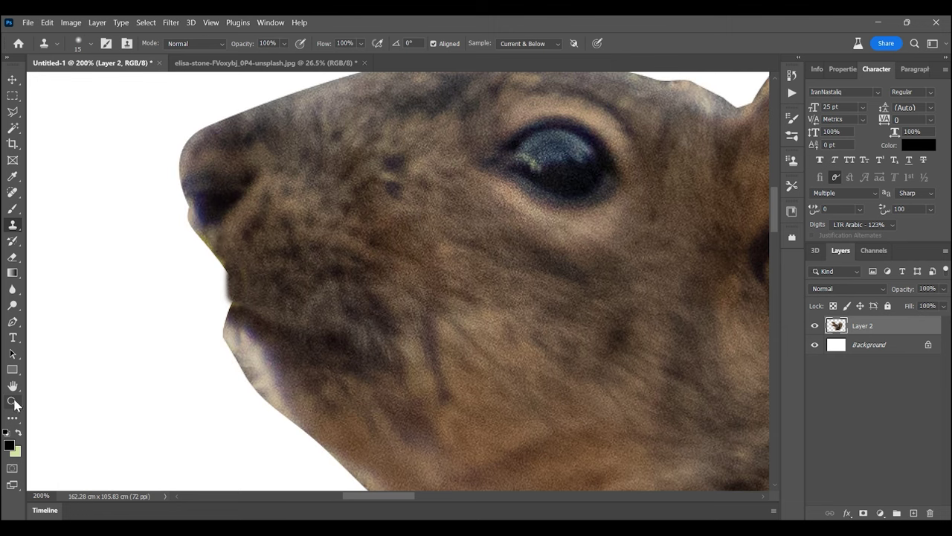
Step: Scale the squirrel down to about 80% (79.66%)
key(z)
alt+click(359, 339)
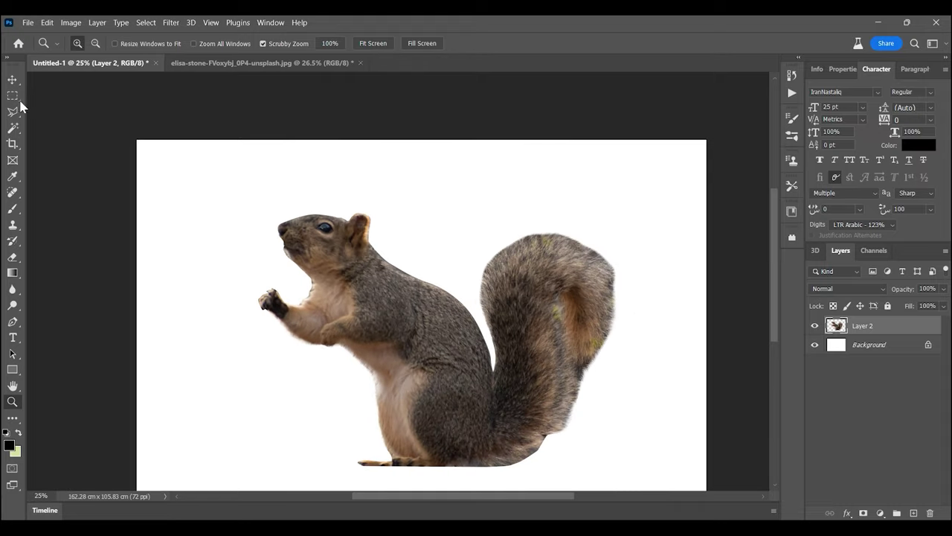
alt+click(311, 363)
key(ctrl+t)
drag(519, 278, 494, 287)
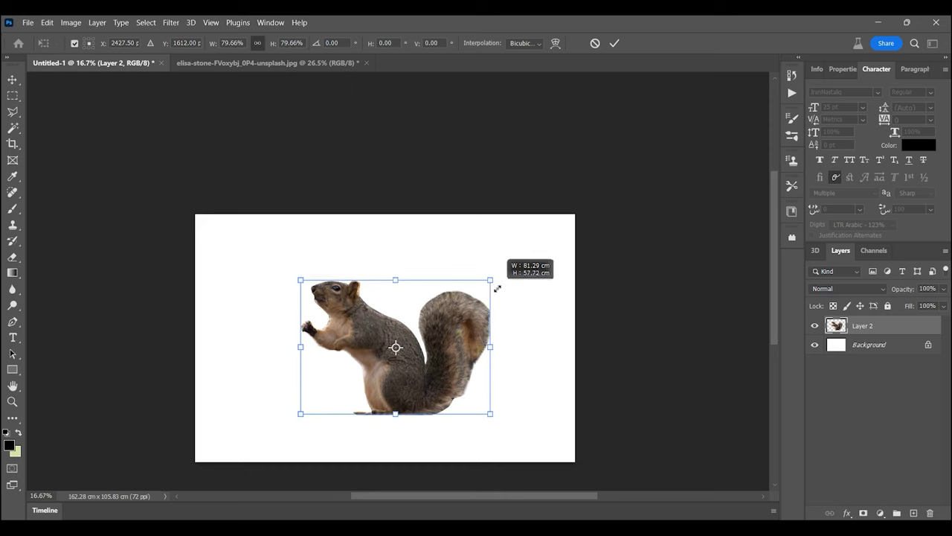
key(Return)
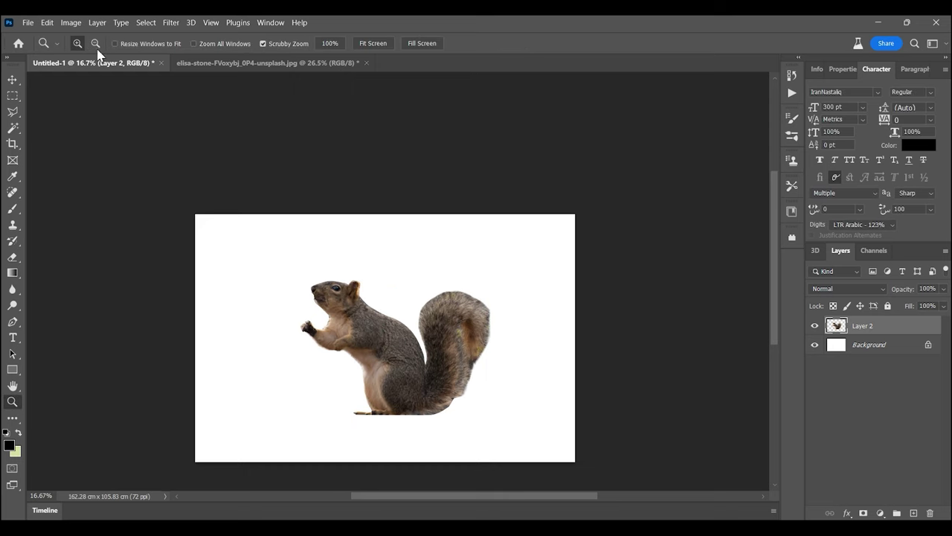
Step: Close the squirrel source photo without saving and open the baby photo
click(268, 63)
click(366, 63)
click(495, 217)
click(28, 22)
click(37, 43)
double_click(341, 132)
Step: Trace a pen path around the baby's fingers and arm at close zoom
key(ctrl+plus)
key(ctrl+plus)
key(ctrl+plus)
key(ctrl+plus)
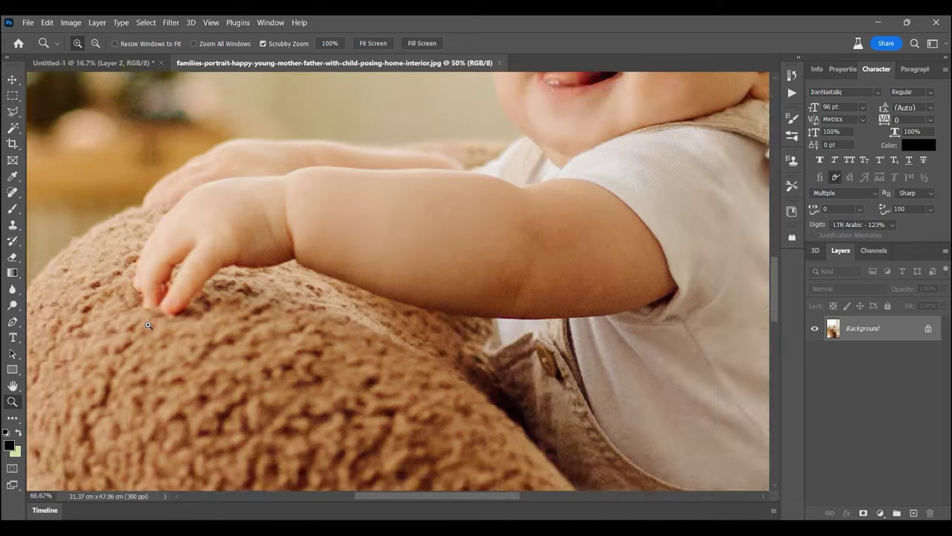
click(148, 325)
click(248, 297)
key(p)
click(305, 170)
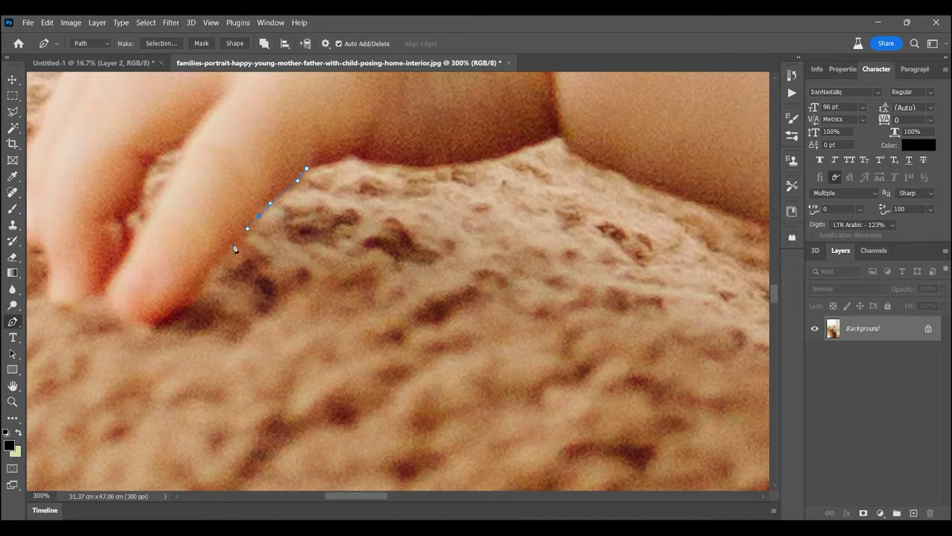
drag(107, 295, 375, 315)
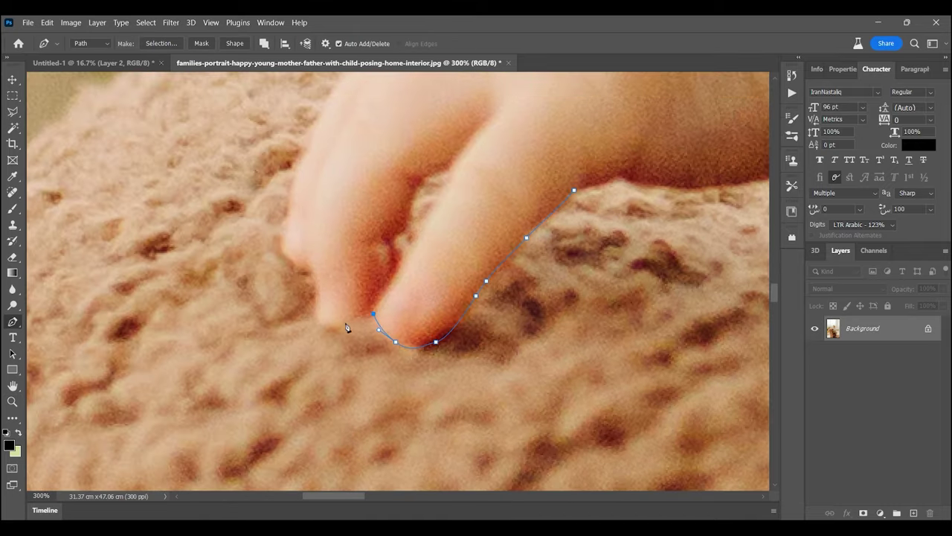
mouse_move(295, 191)
mouse_down()
mouse_move(325, 216)
mouse_move(472, 127)
mouse_move(230, 246)
mouse_up()
key(ctrl+plus)
click(417, 263)
scroll(432, 251, up, 5)
scroll(424, 267, up, 5)
scroll(391, 285, up, 5)
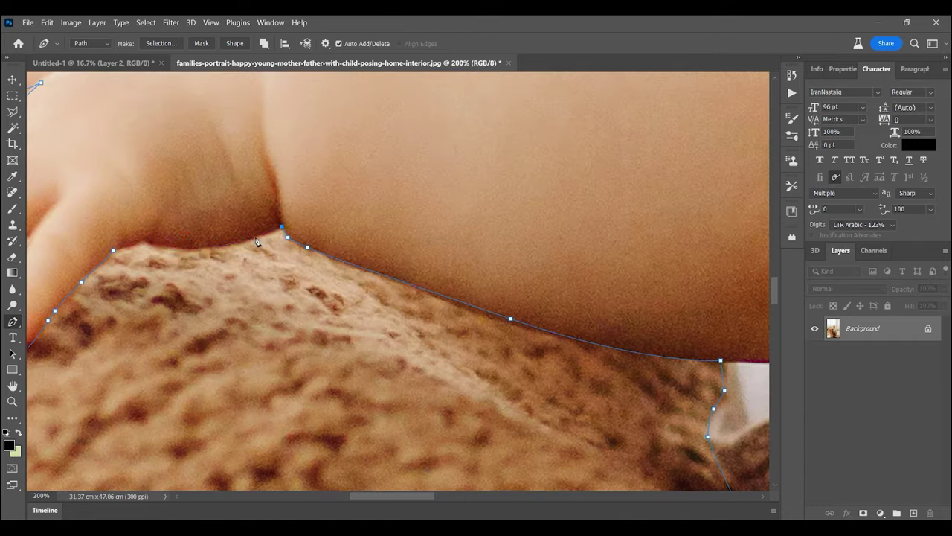
Step: Turn the baby outline into a selection and place it, scaled down, on the squirrel's back
click(163, 44)
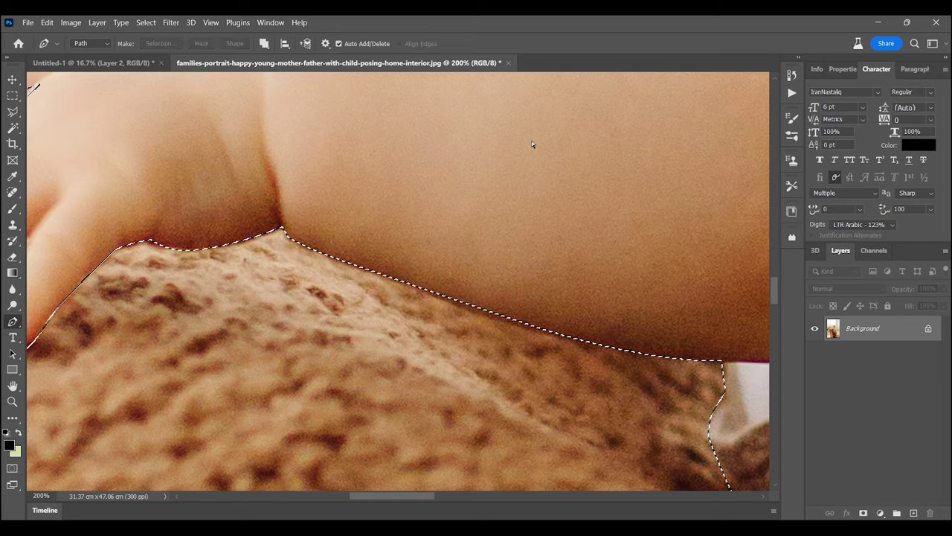
key(ctrl+t)
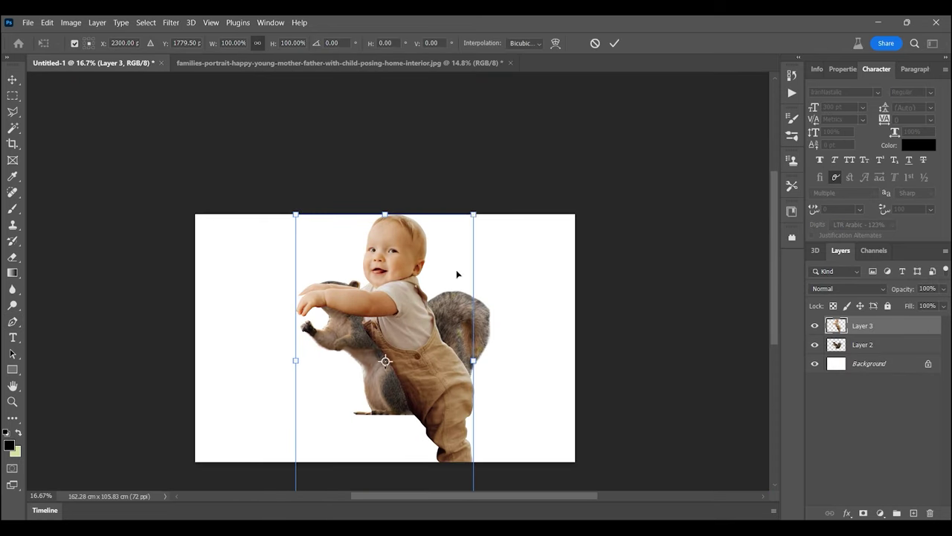
drag(470, 215, 421, 284)
drag(399, 330, 412, 321)
drag(433, 401, 424, 387)
key(Return)
Step: Nudge the baby slightly right and zoom around to check the composite
key(z)
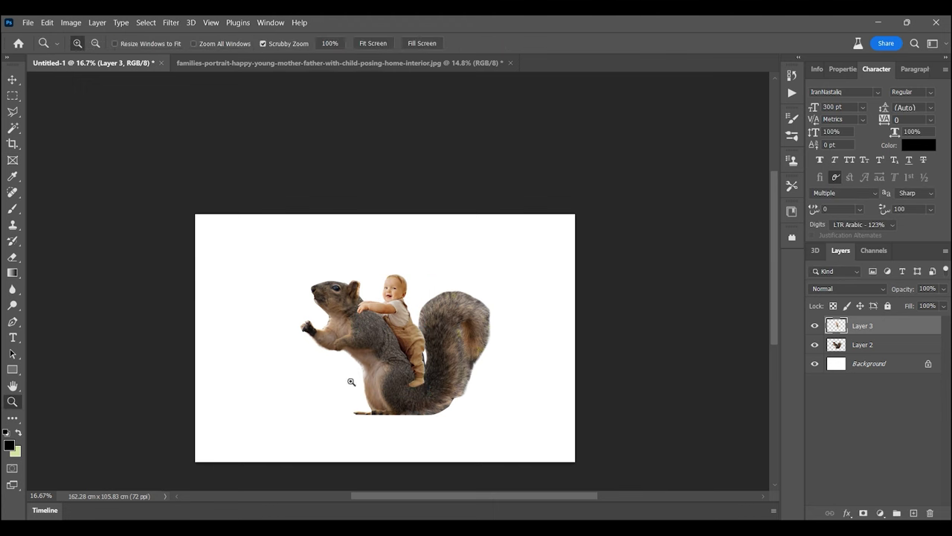
key(ctrl+plus)
key(ctrl+plus)
key(ctrl+plus)
drag(411, 269, 422, 270)
alt+click(424, 273)
alt+click(423, 274)
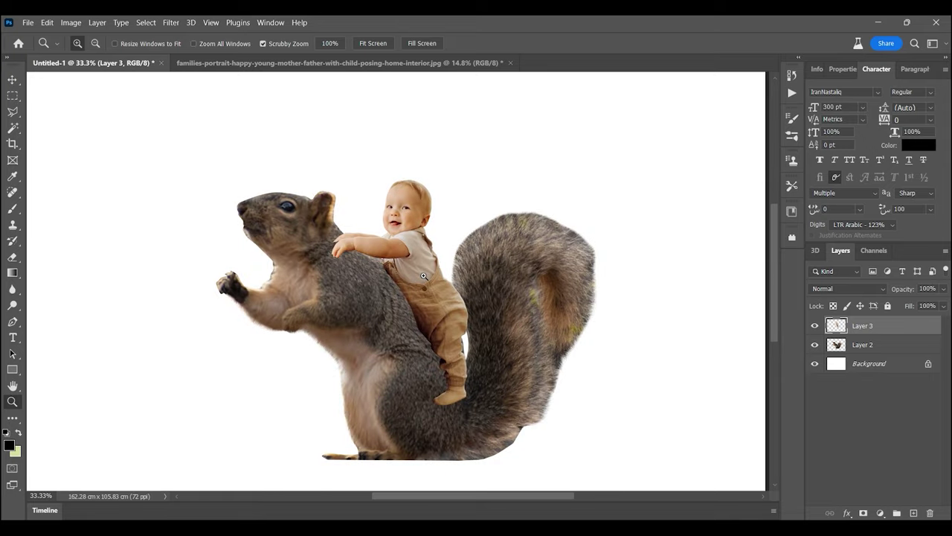
click(473, 250)
ctrl+click(617, 313)
Step: Brighten the squirrel layer's shadows with Shadows/Highlights
alt+click(438, 272)
alt+click(438, 272)
click(71, 22)
click(224, 305)
drag(729, 110, 754, 110)
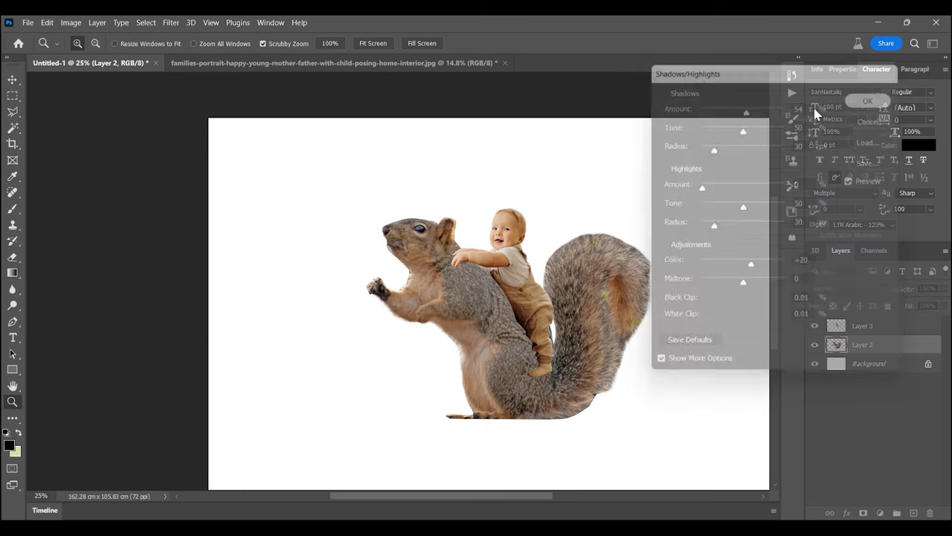
Step: Apply Shadows/Highlights (Amount 41, Radius 48, Midtone +11) to the duplicated squirrel layer
click(868, 345)
click(71, 22)
click(223, 255)
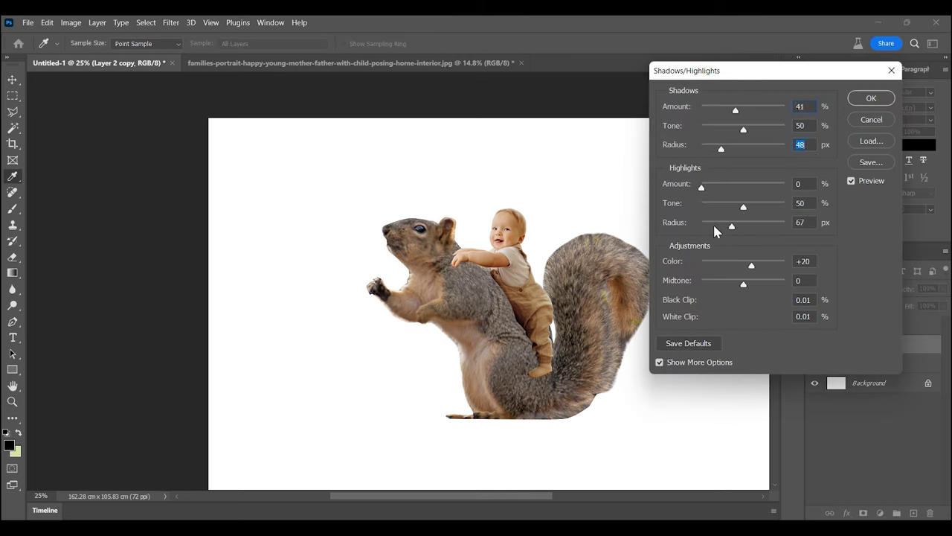
click(871, 98)
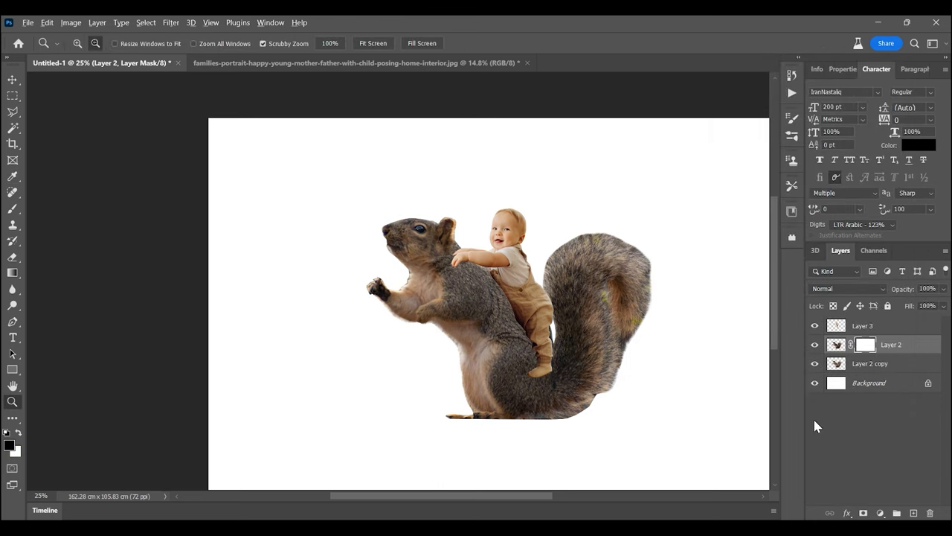
Step: Add a black mask to Layer 2 and set up a soft white brush
key(ctrl+i)
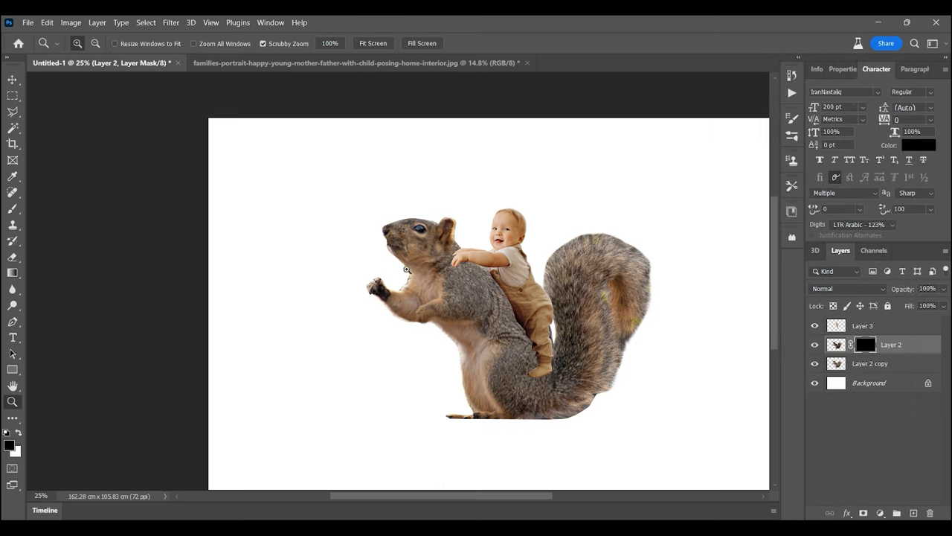
drag(408, 270, 485, 270)
key(b)
click(78, 43)
scroll(81, 216, down, 3)
click(12, 401)
click(355, 226)
click(447, 202)
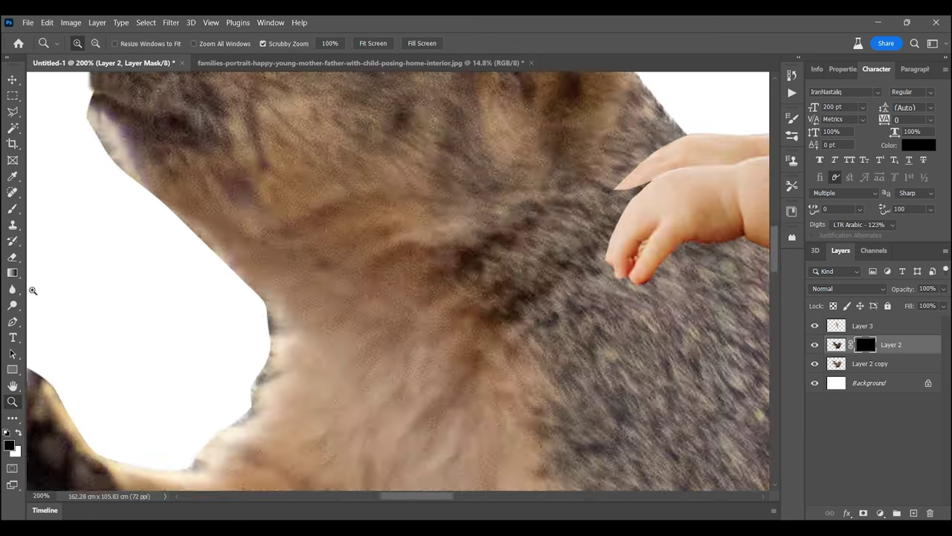
click(12, 208)
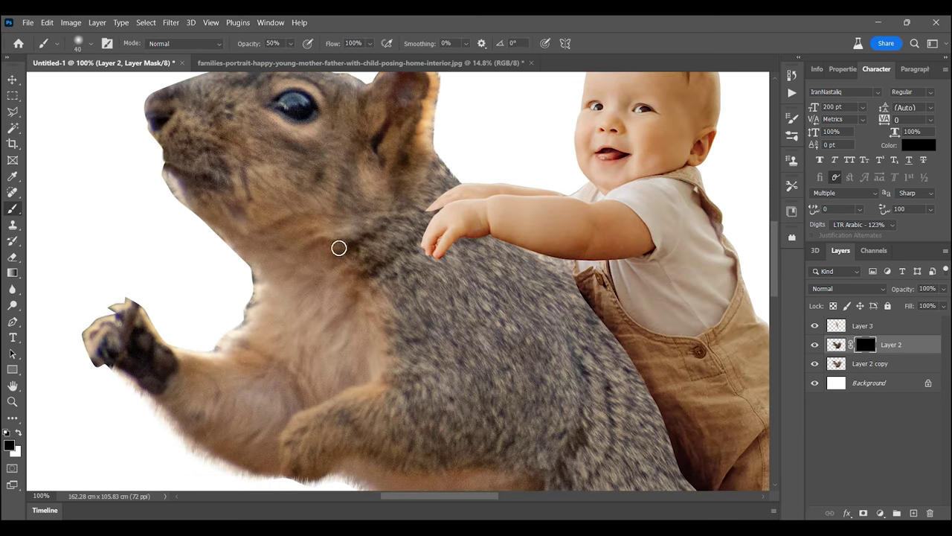
key(x)
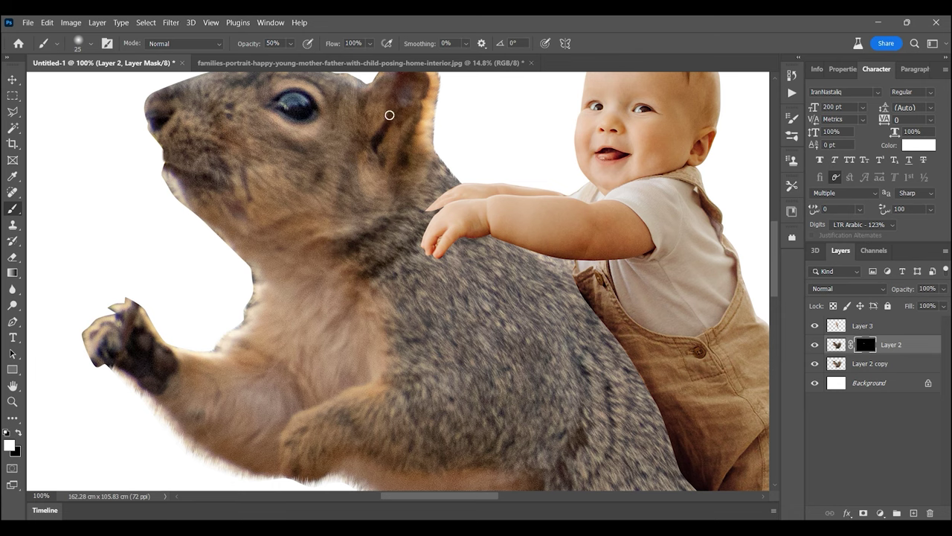
Step: Paint white on the mask over the squirrel's body to reveal the lightened fur
scroll(389, 114, up, 3)
scroll(223, 283, down, 1)
scroll(224, 283, left, 1)
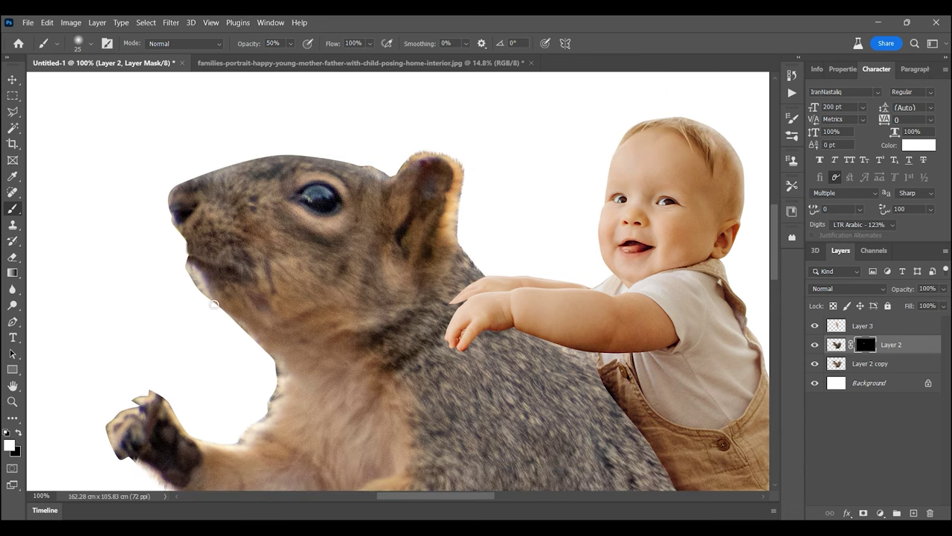
scroll(233, 278, down, 3)
scroll(302, 340, down, 2)
scroll(302, 340, right, 2)
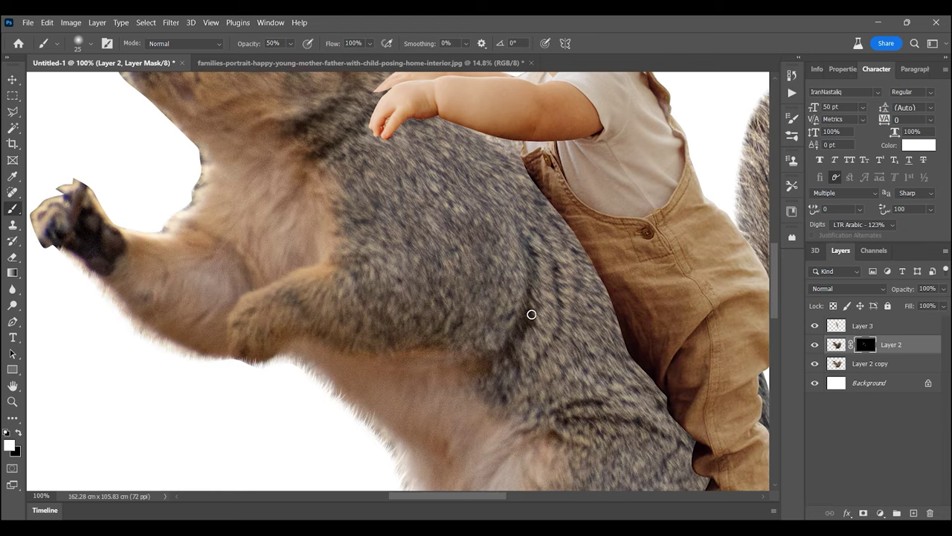
scroll(524, 315, down, 3)
scroll(520, 312, right, 1)
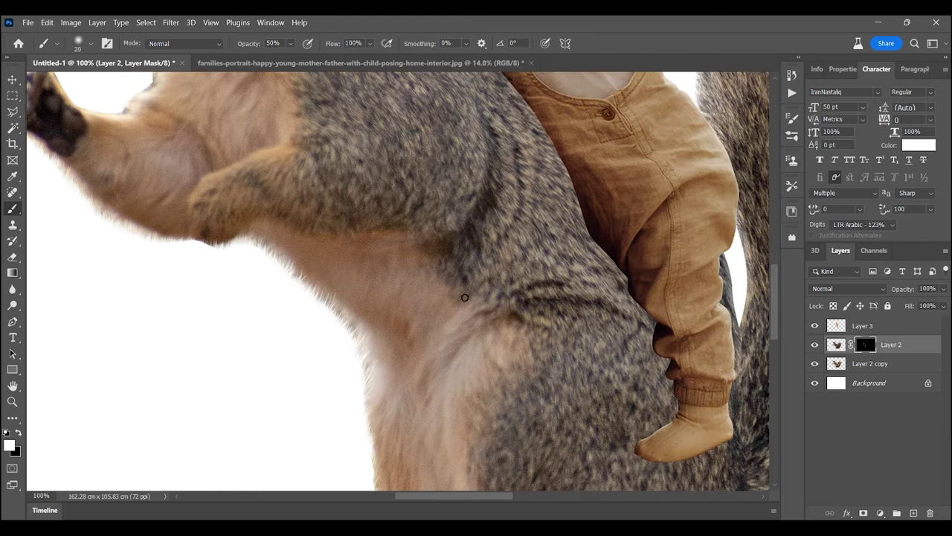
key(bracketright)
key(bracketright)
key(bracketright)
scroll(447, 335, down, 5)
scroll(443, 379, up, 4)
scroll(443, 379, right, 2)
scroll(444, 436, up, 4)
scroll(163, 293, up, 2)
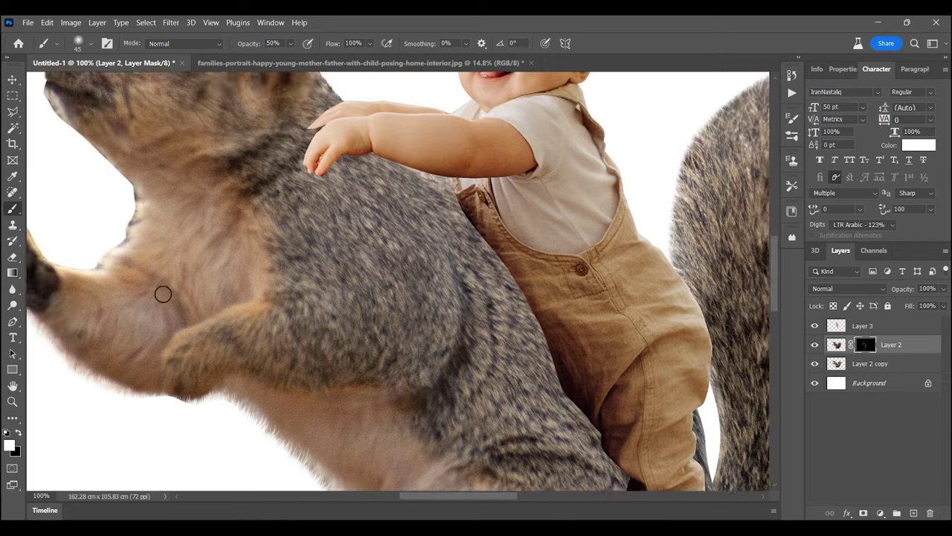
scroll(163, 294, up, 1)
scroll(198, 324, left, 4)
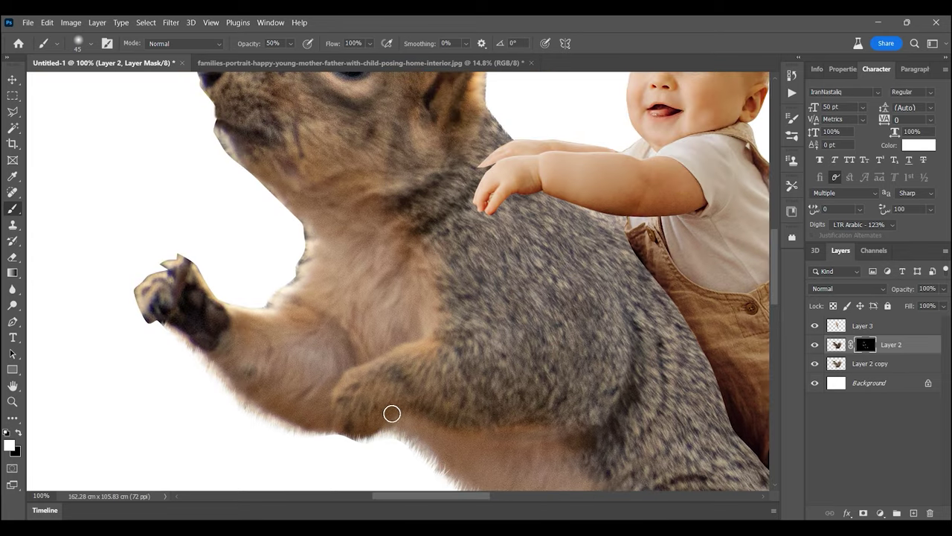
key(ctrl+0)
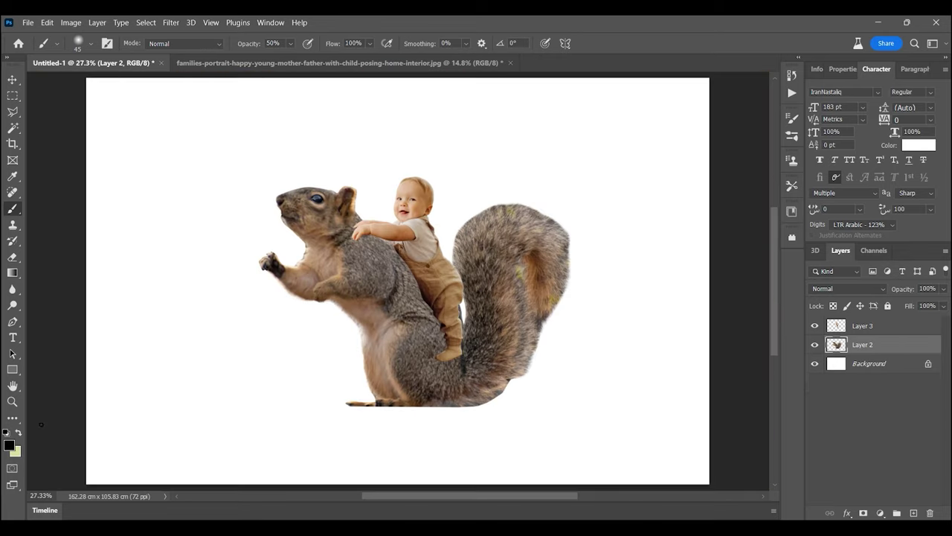
Step: Select the Burn tool with Range Shadows and 14% exposure
key(z)
drag(324, 220, 521, 223)
click(12, 305)
click(56, 305)
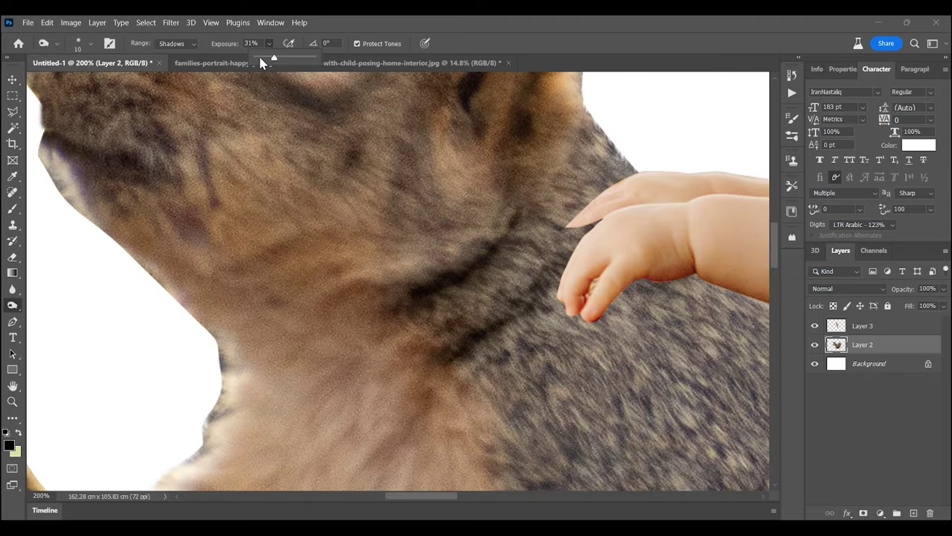
key(1)
key(4)
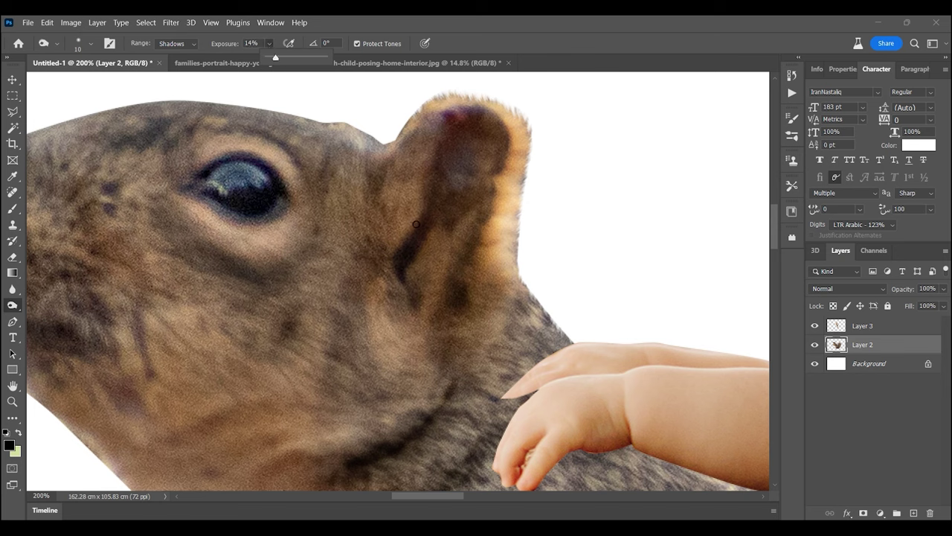
Step: Burn the shadows in the squirrel's inner ear, neck and paw fur
drag(474, 132, 483, 167)
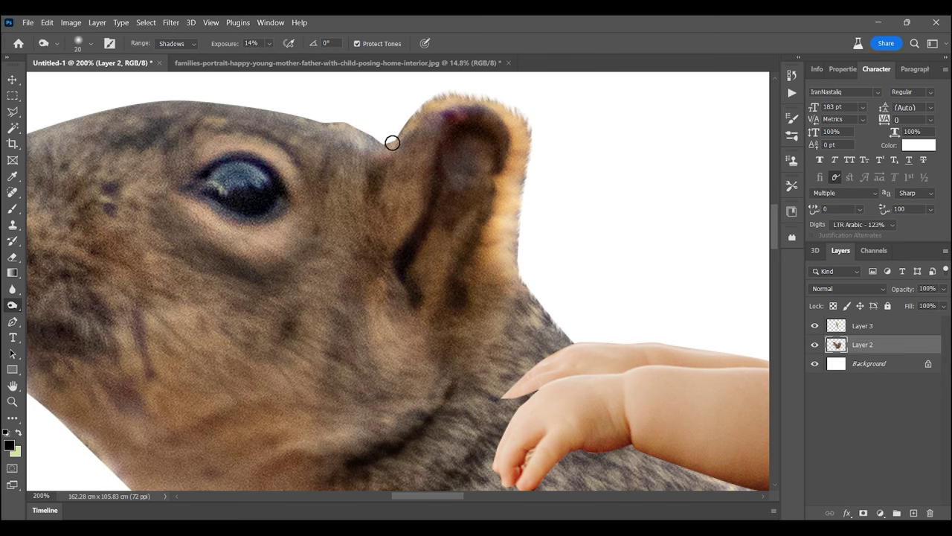
drag(194, 270, 390, 264)
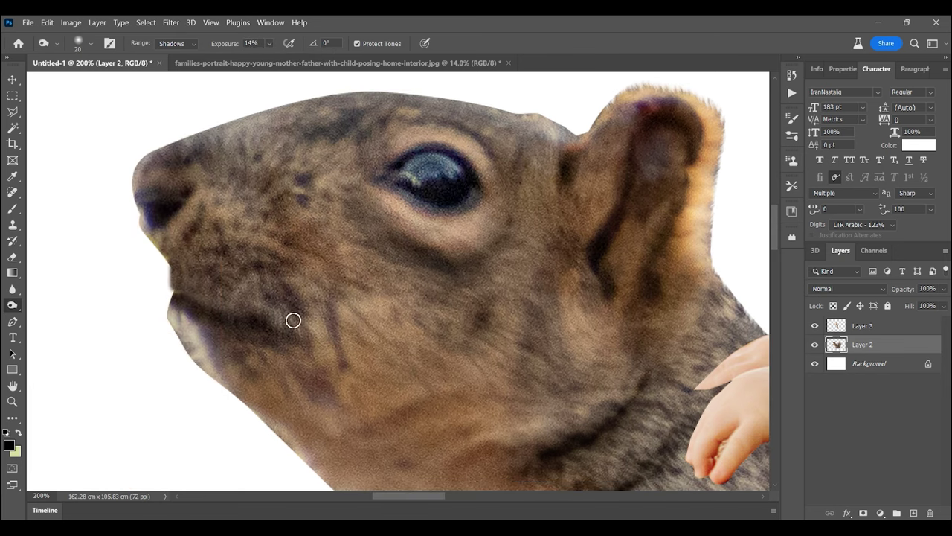
scroll(294, 320, down, 3)
scroll(385, 223, down, 3)
scroll(381, 286, down, 3)
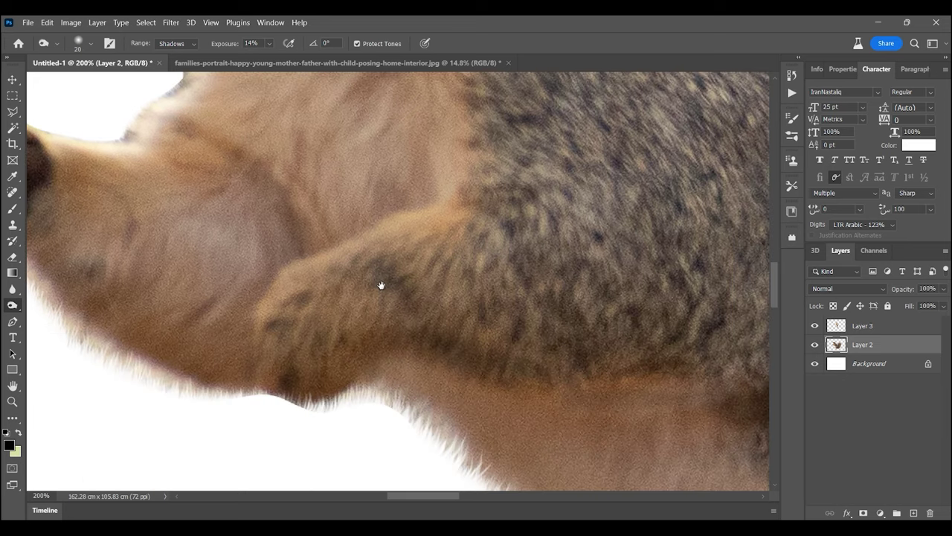
drag(287, 324, 305, 340)
scroll(456, 343, down, 3)
scroll(576, 350, down, 3)
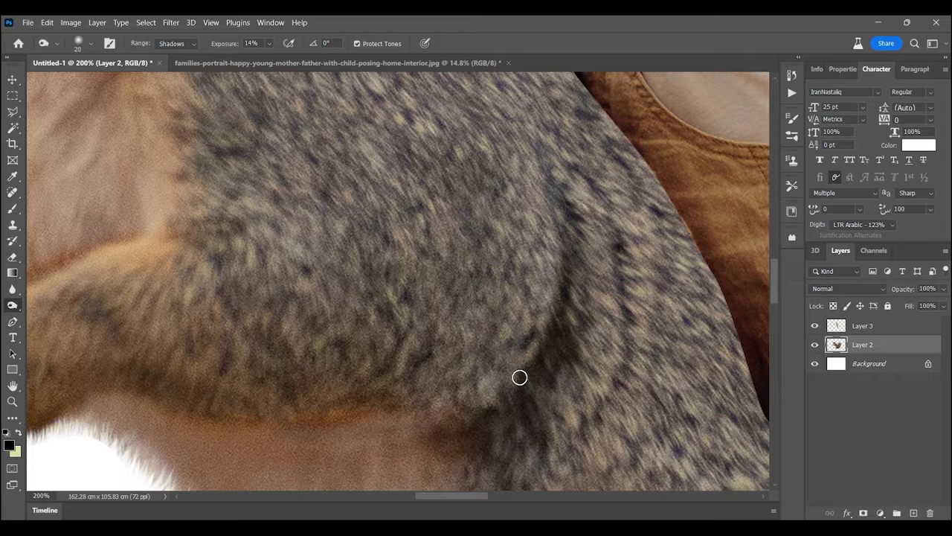
Step: Burn the squirrel's body fur with a larger brush, then ready a smaller Dodge brush
key(ctrl+0)
key(z)
click(12, 305)
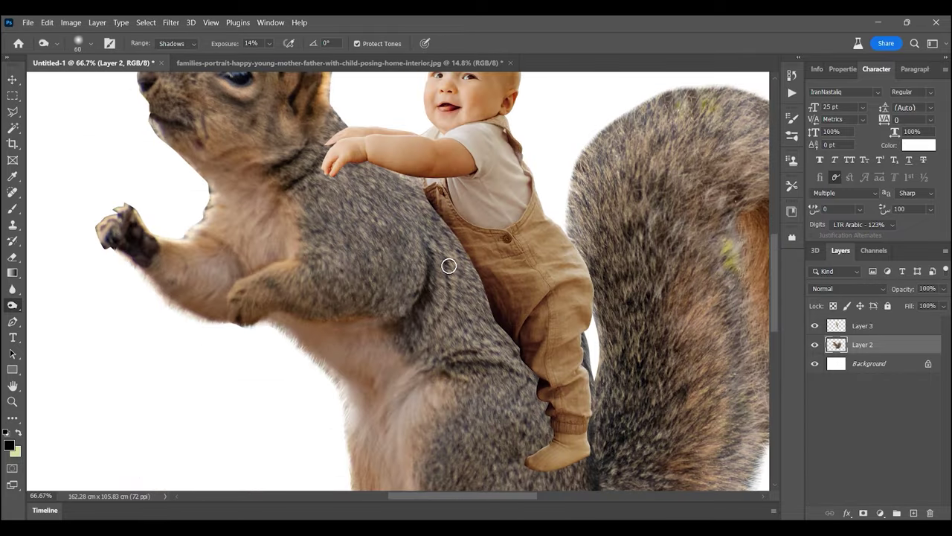
key(bracketright)
key(bracketright)
key(bracketright)
scroll(448, 266, down, 2)
scroll(416, 298, down, 5)
scroll(416, 297, right, 5)
scroll(357, 297, up, 8)
scroll(357, 298, left, 8)
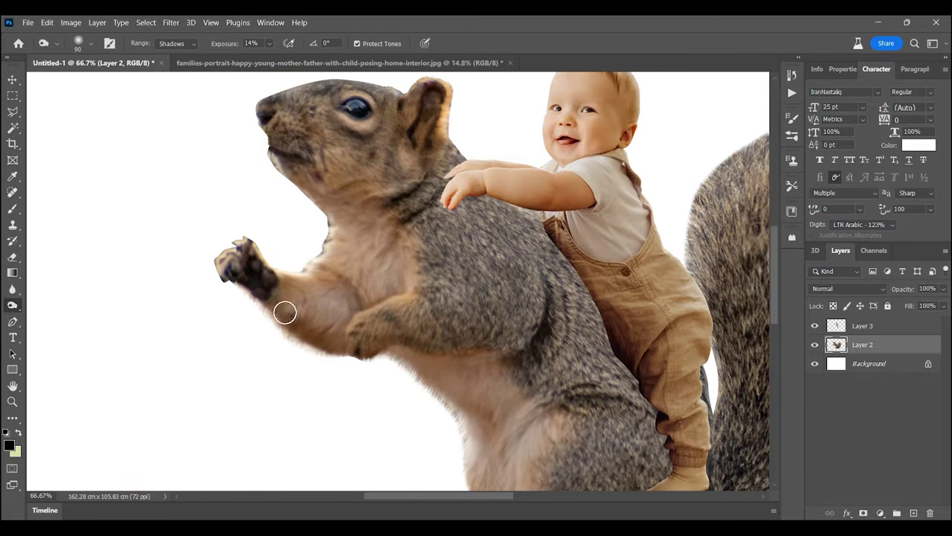
scroll(334, 290, up, 2)
scroll(397, 270, right, 2)
scroll(448, 291, up, 3)
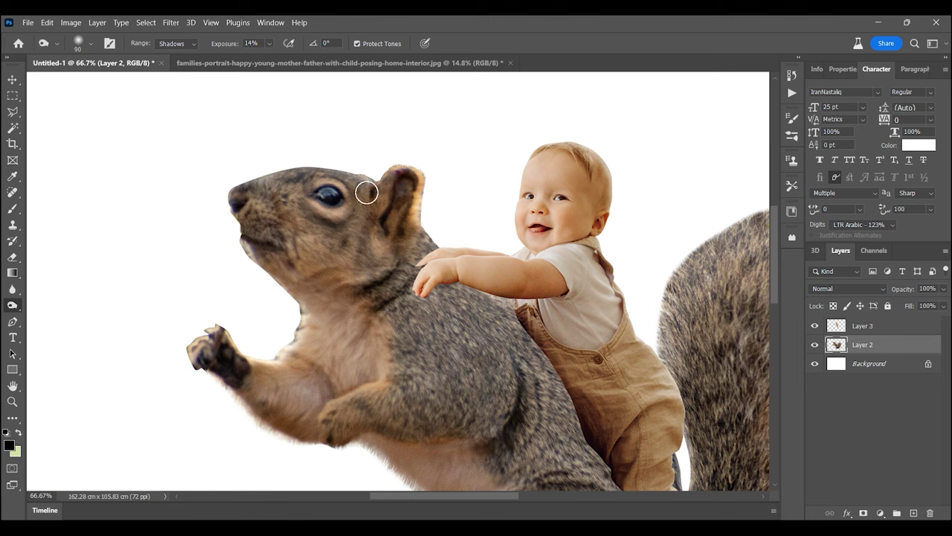
key(shift+o)
key(bracketleft)
key(bracketleft)
key(bracketleft)
key(bracketleft)
key(bracketleft)
key(bracketleft)
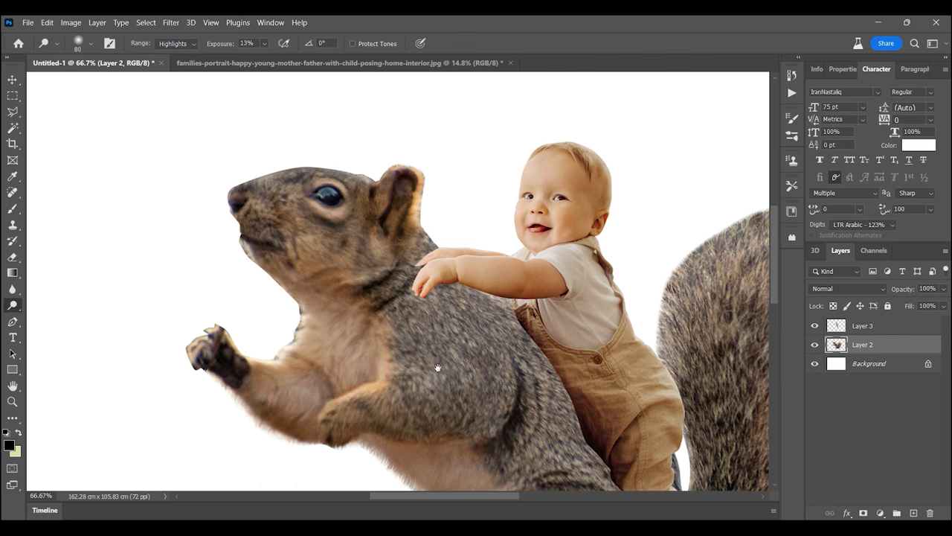
Step: Dodge highlights at 13% exposure on the squirrel's neck, face, paw and belly fur
scroll(415, 417, down, 3)
scroll(404, 215, down, 3)
key(z)
click(257, 239)
key(o)
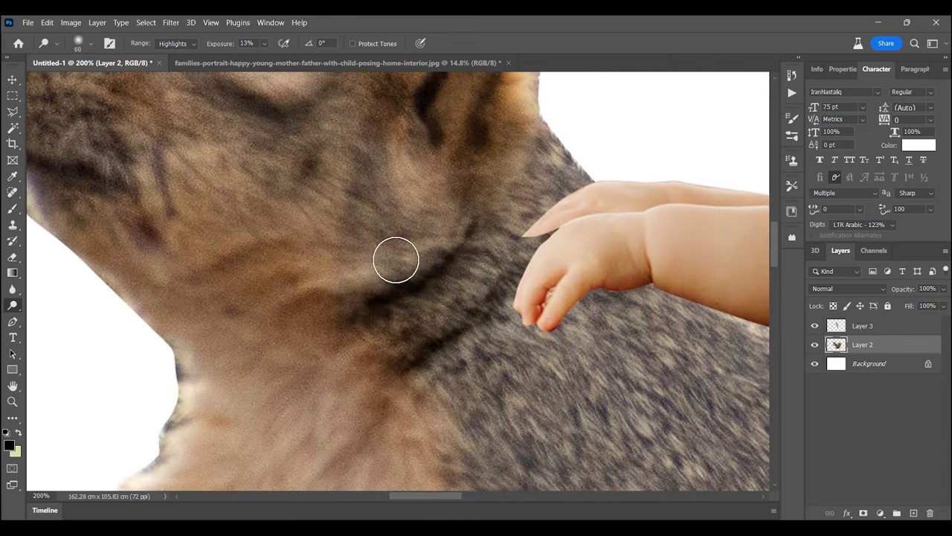
scroll(377, 280, up, 3)
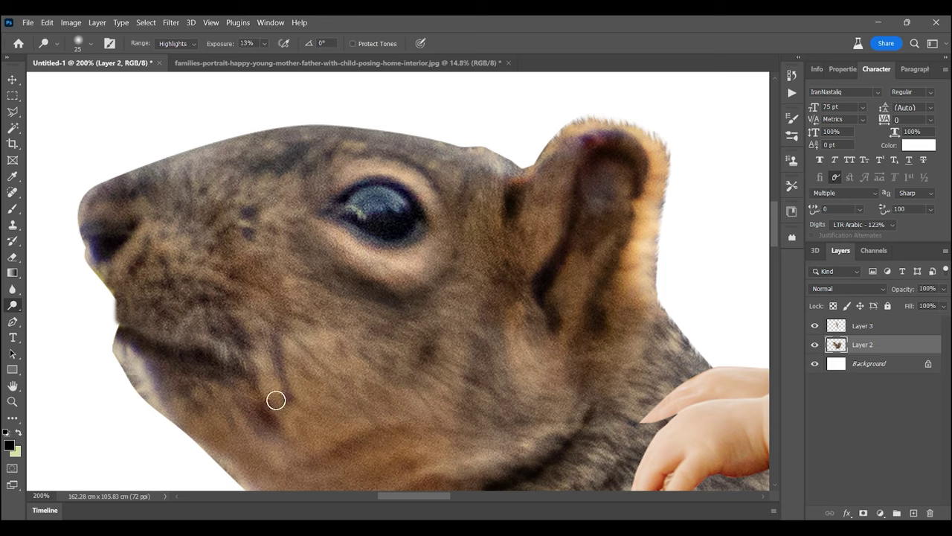
scroll(276, 400, down, 5)
scroll(223, 342, down, 2)
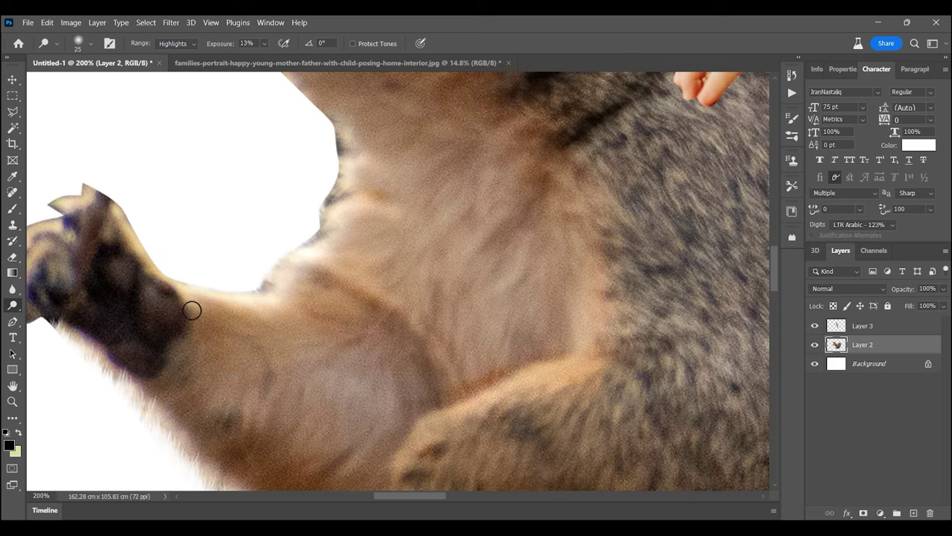
scroll(427, 335, down, 3)
scroll(414, 253, right, 3)
scroll(414, 253, right, 2)
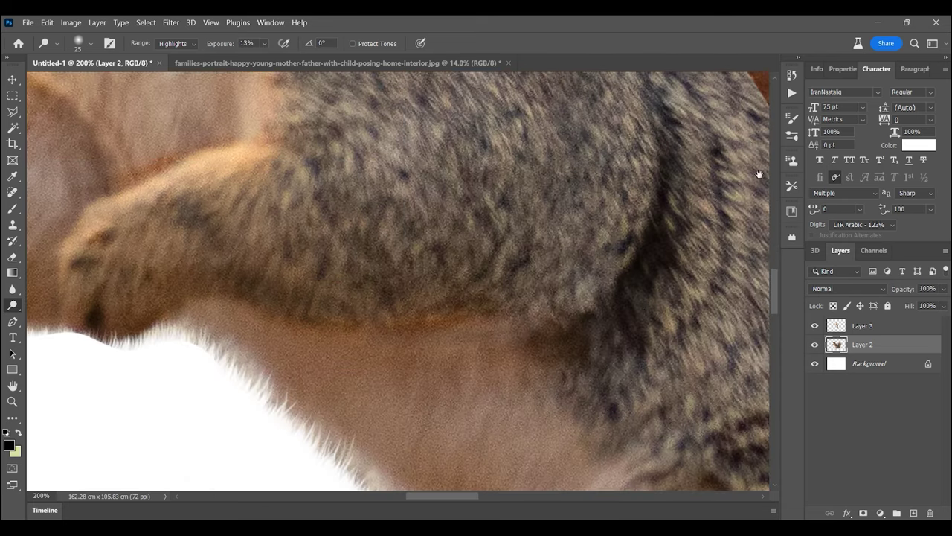
scroll(611, 254, right, 2)
key(ctrl+0)
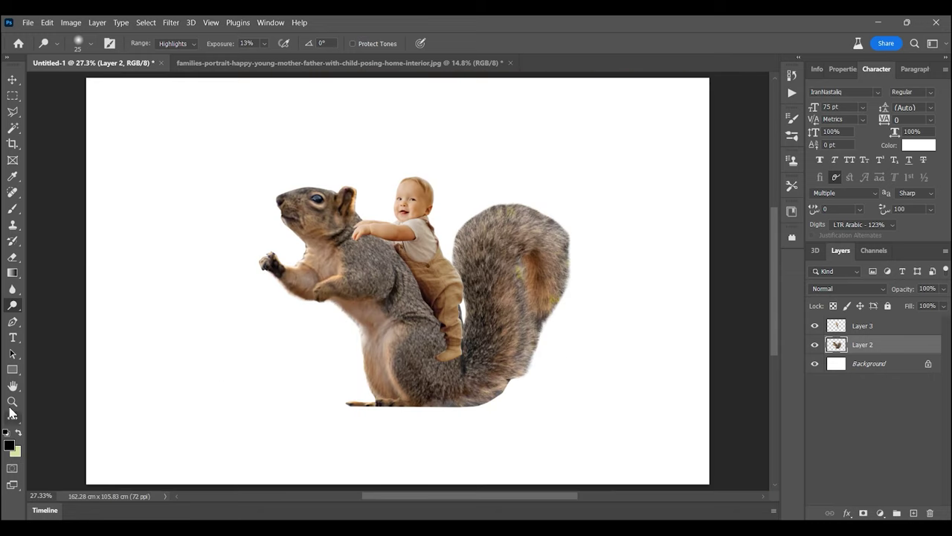
Step: Scale Layer 3's baby to 92.99%, rotate it −3.15°, and seat it on the squirrel
click(12, 401)
drag(525, 255, 533, 255)
click(12, 305)
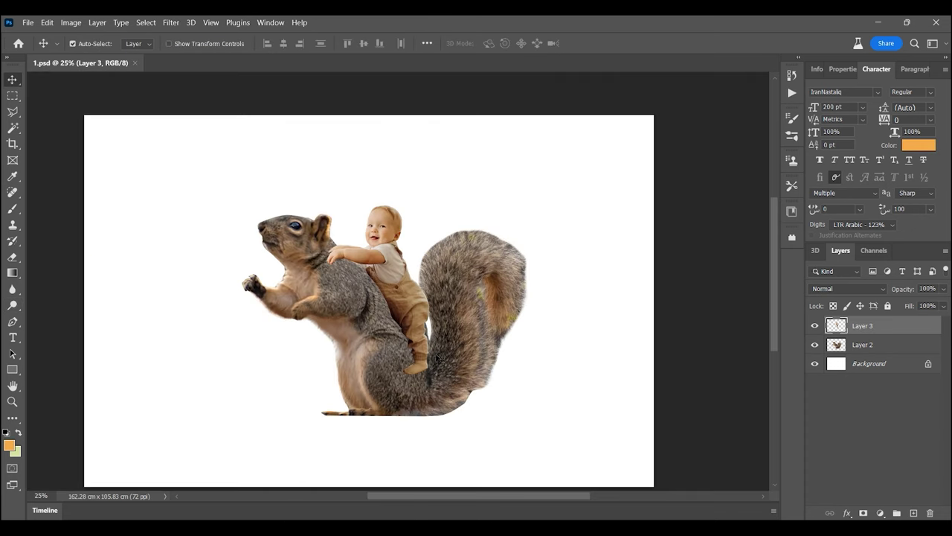
key(ctrl+t)
mouse_move(429, 374)
mouse_down()
mouse_move(421, 361)
mouse_move(443, 360)
mouse_up()
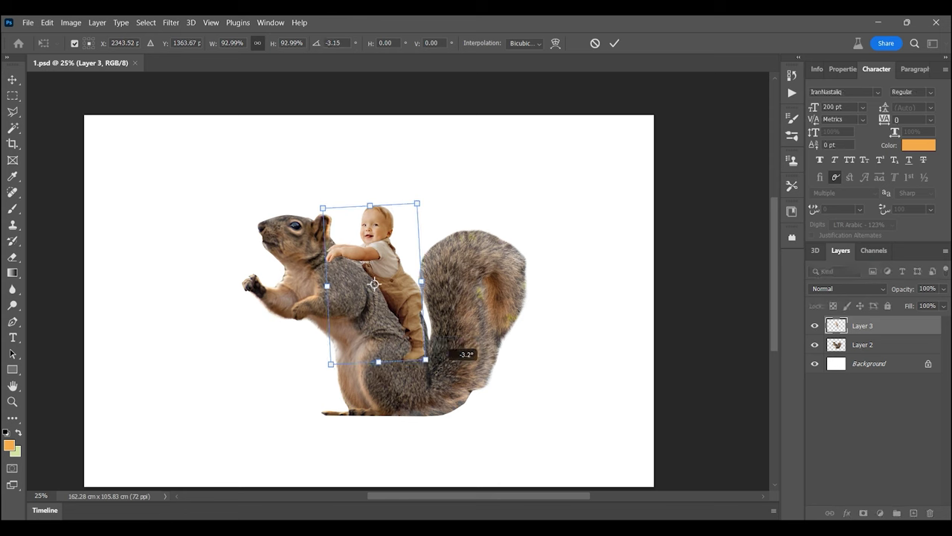
key(Return)
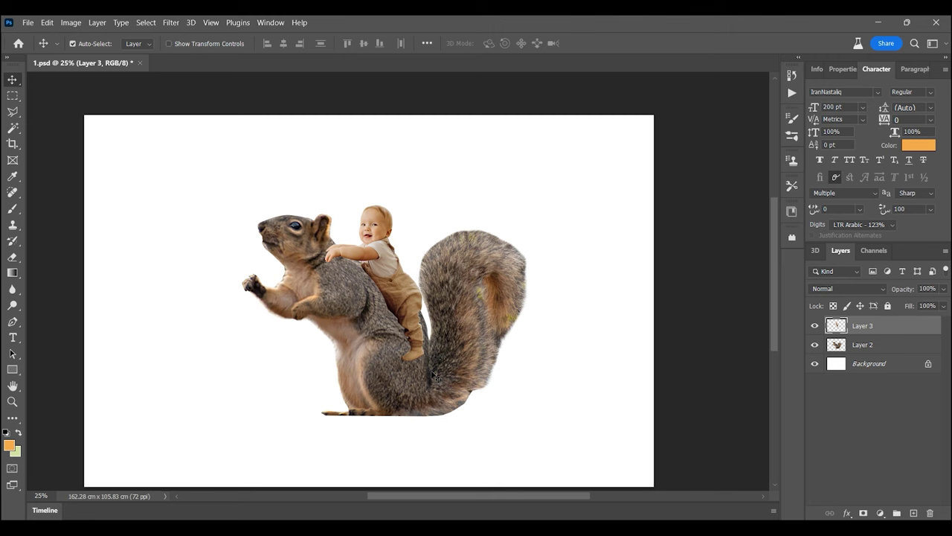
Step: Apply Shadows/Highlights to the Layer 3 baby with Shadows 42% and Highlights 21%
click(71, 22)
click(298, 248)
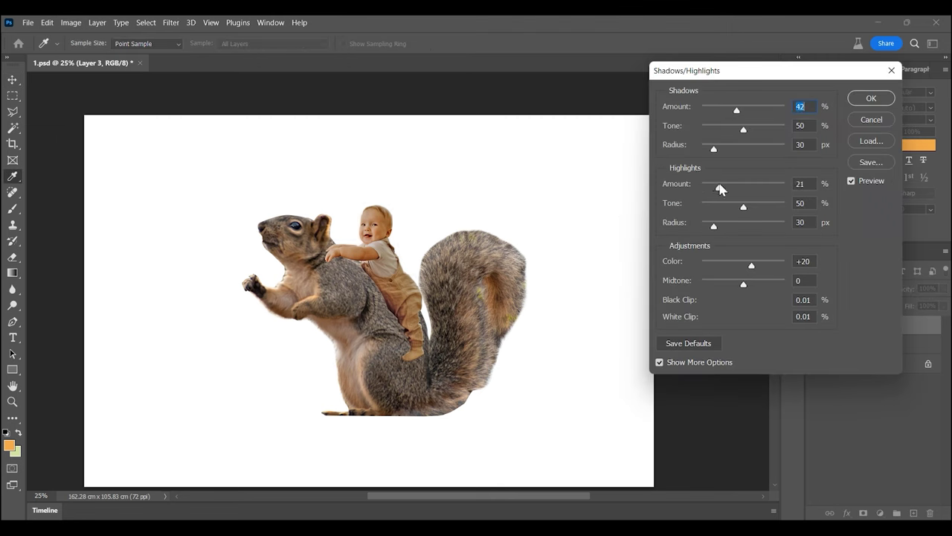
key(Return)
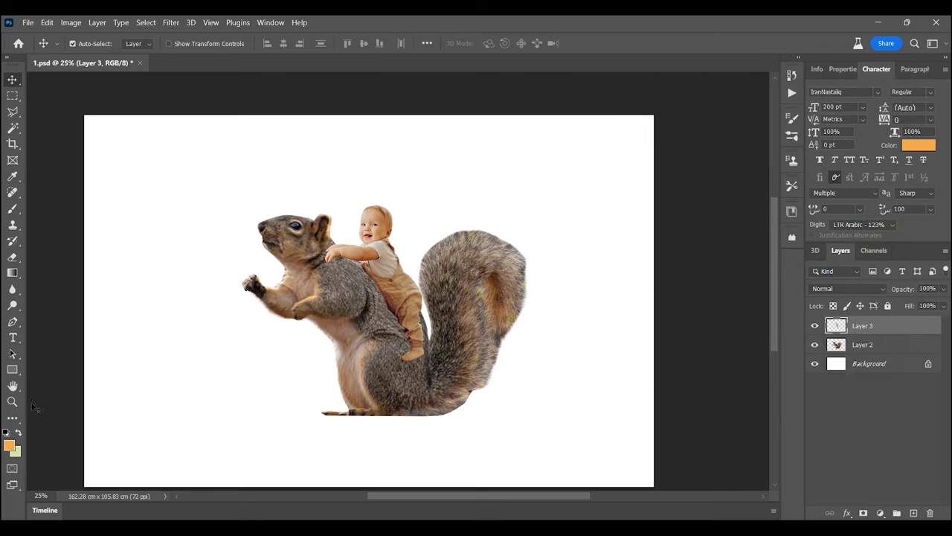
click(12, 402)
key(ctrl+plus)
key(ctrl+j)
key(ctrl+1)
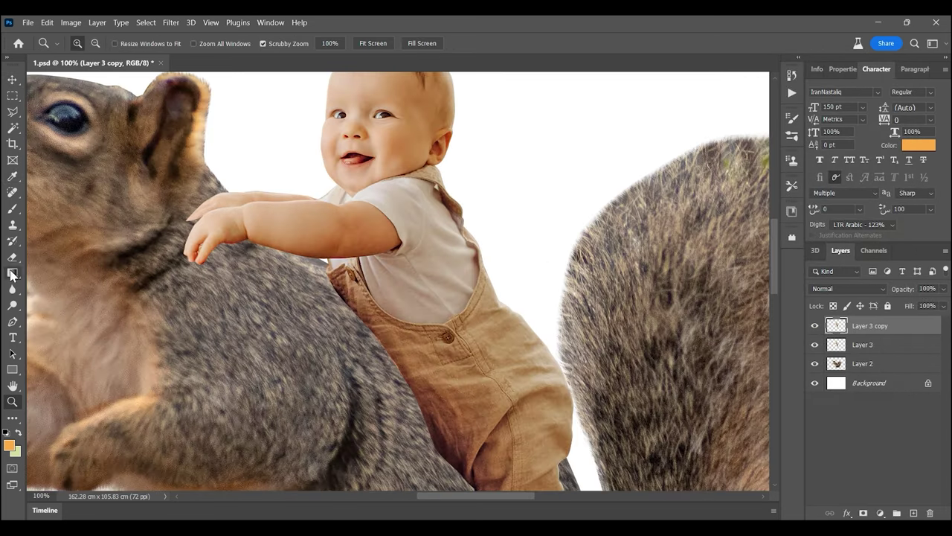
key(ctrl+e)
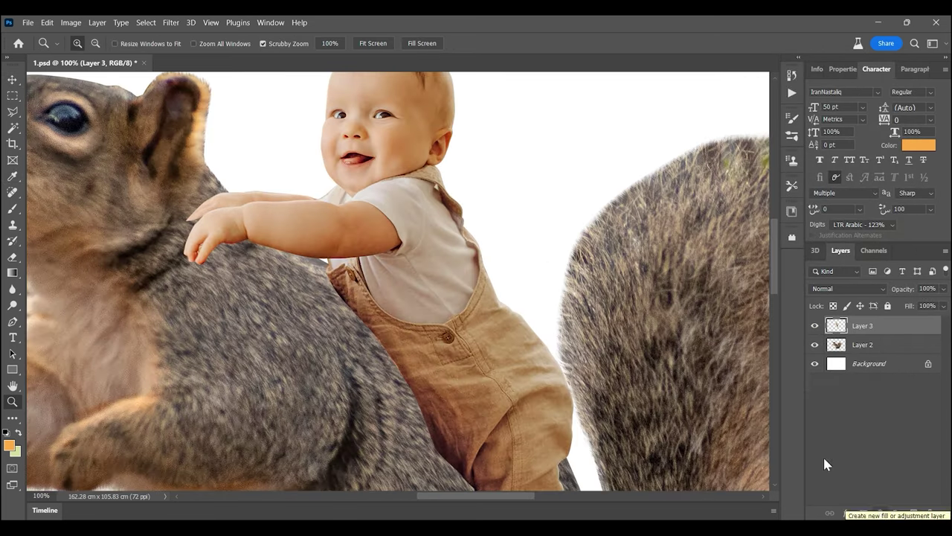
Step: Dodge the shadows on the baby's shirt and overalls at 15% exposure
click(380, 294)
right_click(12, 306)
click(56, 305)
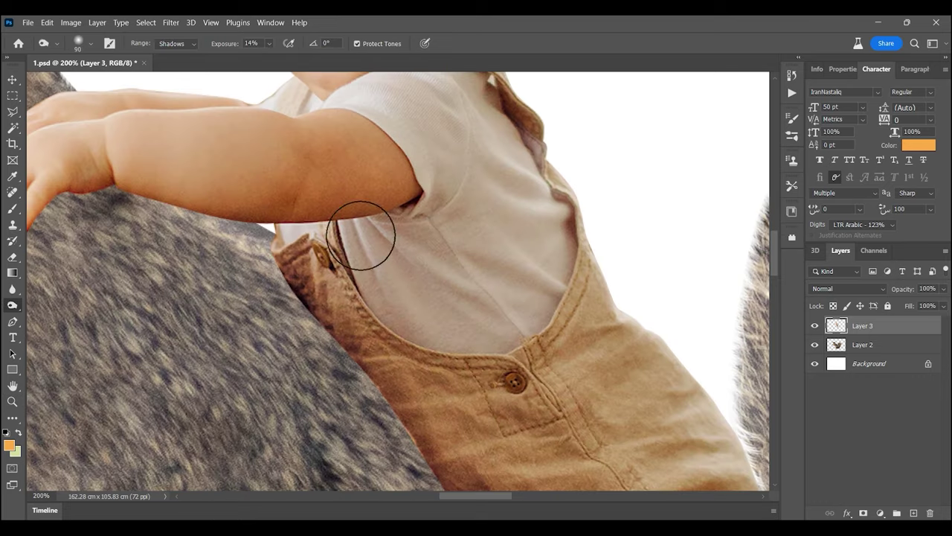
scroll(268, 43, up, 1)
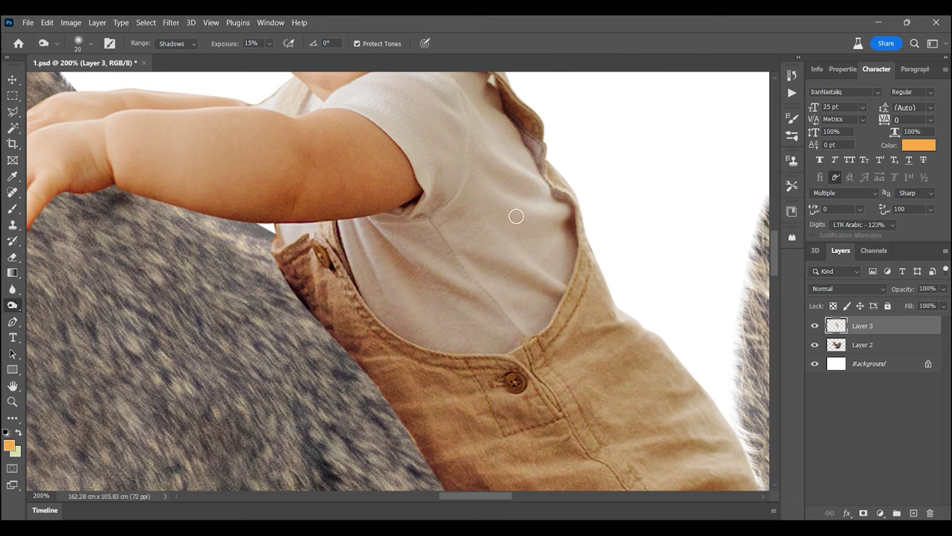
scroll(476, 201, up, 1)
scroll(461, 245, up, 2)
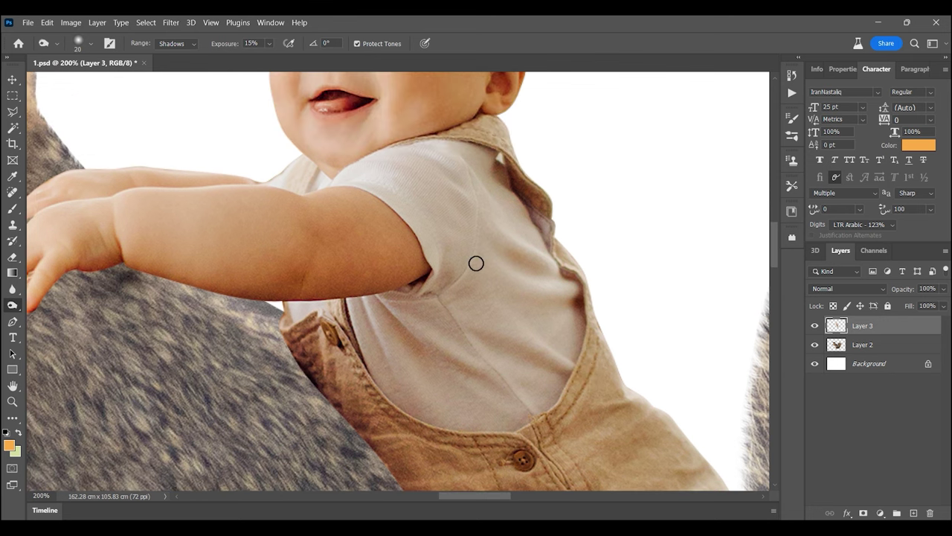
scroll(461, 298, up, 2)
scroll(386, 335, down, 3)
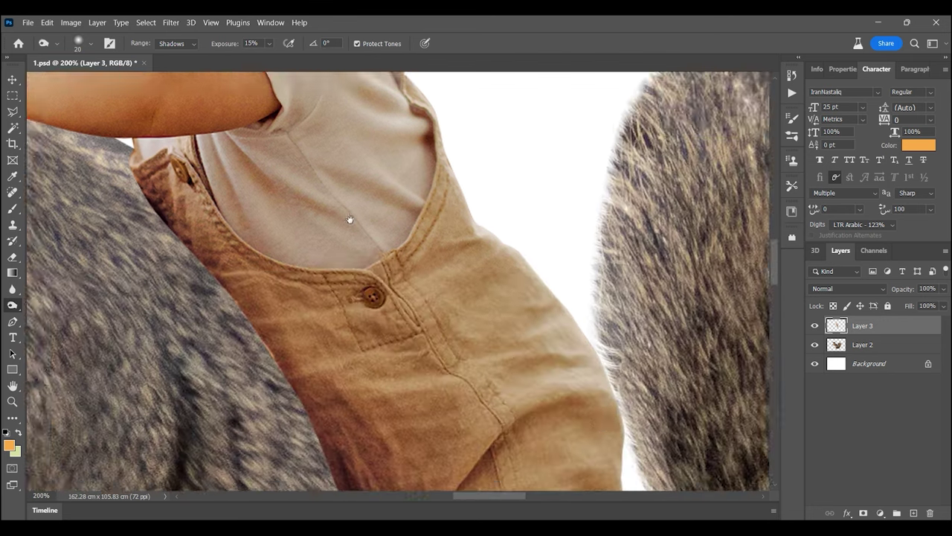
scroll(416, 305, down, 2)
scroll(461, 401, down, 3)
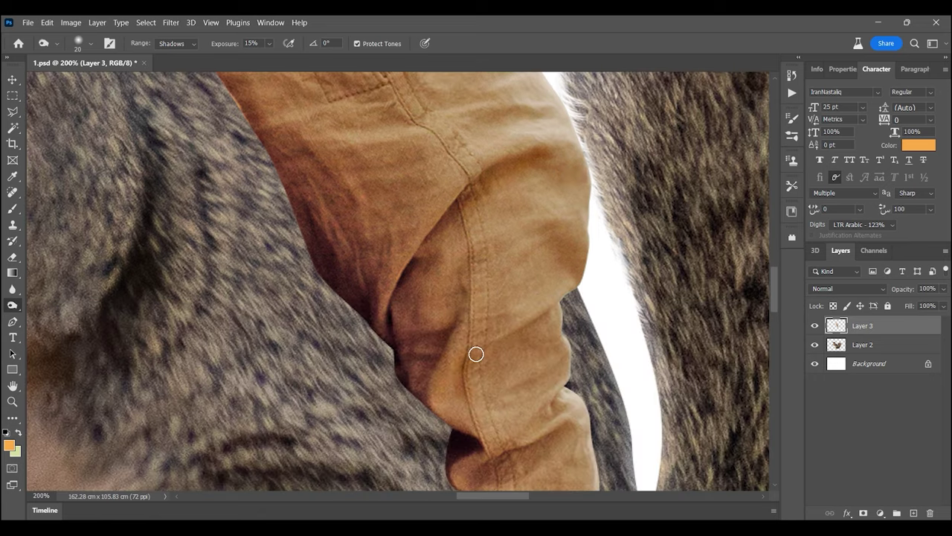
scroll(447, 334, down, 3)
scroll(476, 387, up, 5)
scroll(539, 334, down, 2)
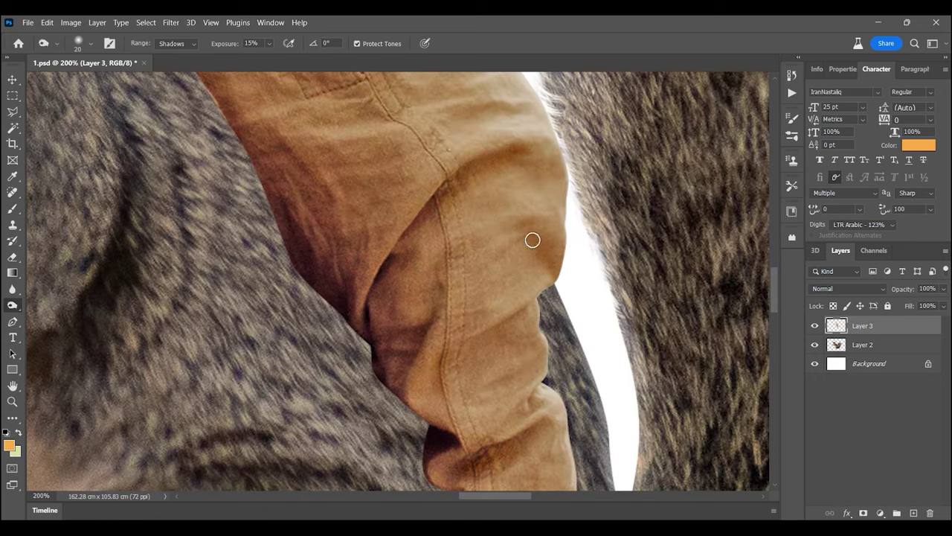
scroll(525, 227, down, 2)
scroll(462, 262, up, 3)
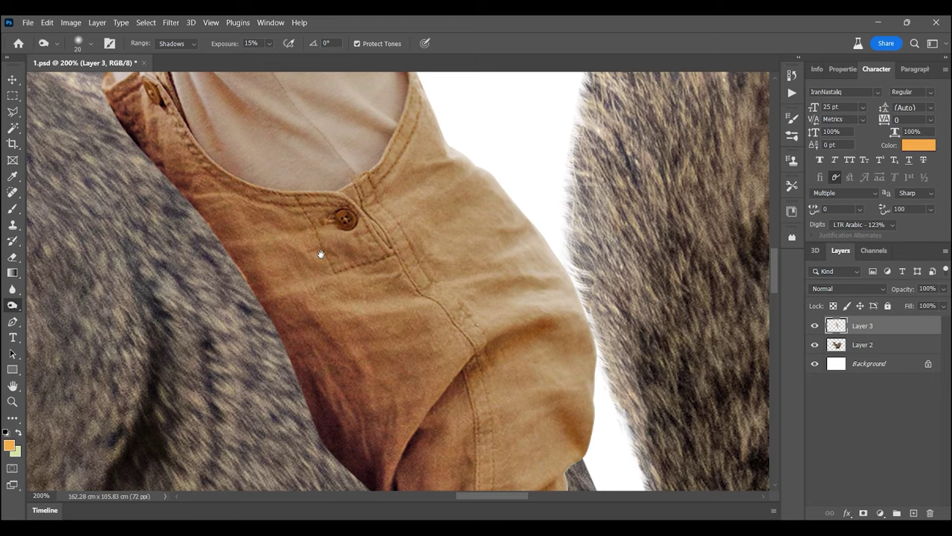
Step: Lighten the baby's face, then dodge highlights on the overalls and fur below
drag(321, 254, 444, 372)
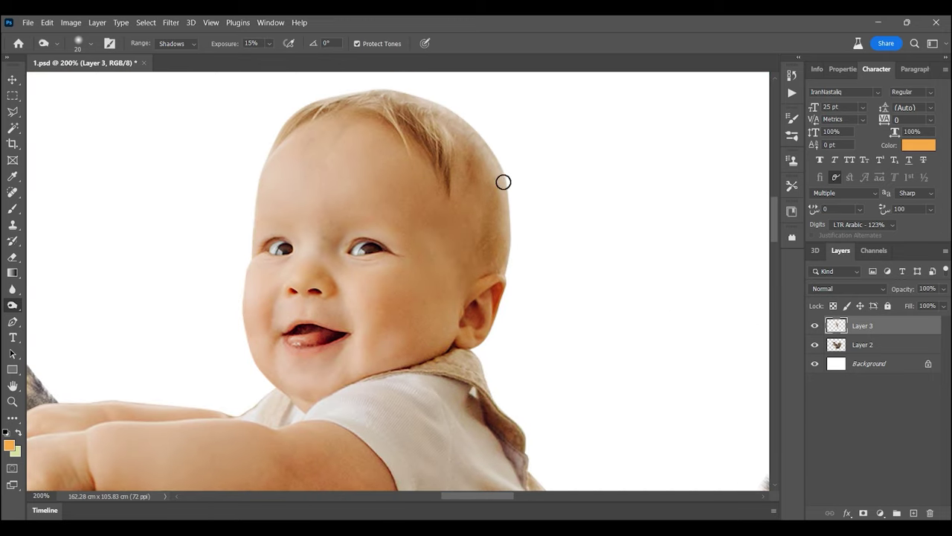
scroll(297, 357, down, 4)
right_click(12, 306)
click(56, 304)
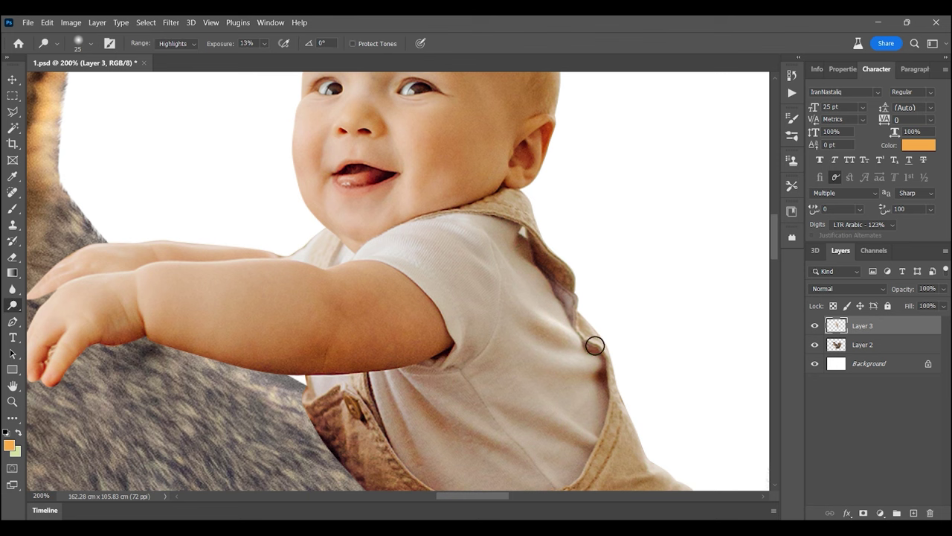
drag(588, 443, 485, 184)
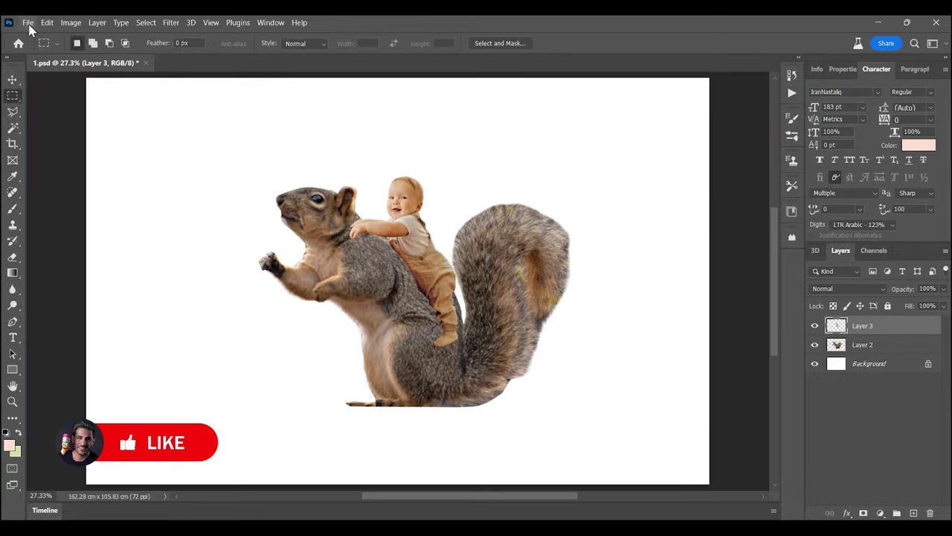
Step: Open the photo blond-pilot-happy-expression.jpg
click(27, 23)
click(38, 45)
click(261, 153)
double_click(261, 154)
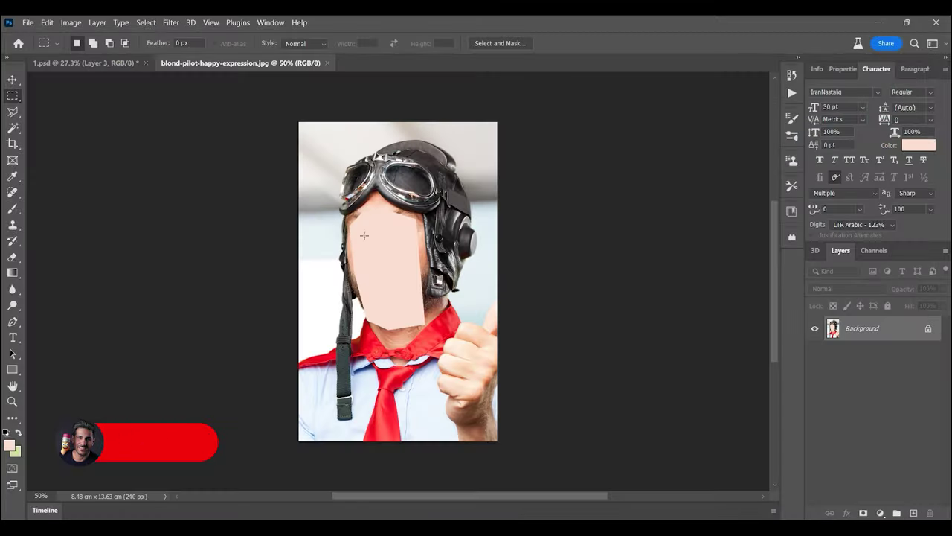
Step: Trace the pilot helmet and goggle strap outline with the Pen tool
key(z)
drag(350, 209, 388, 151)
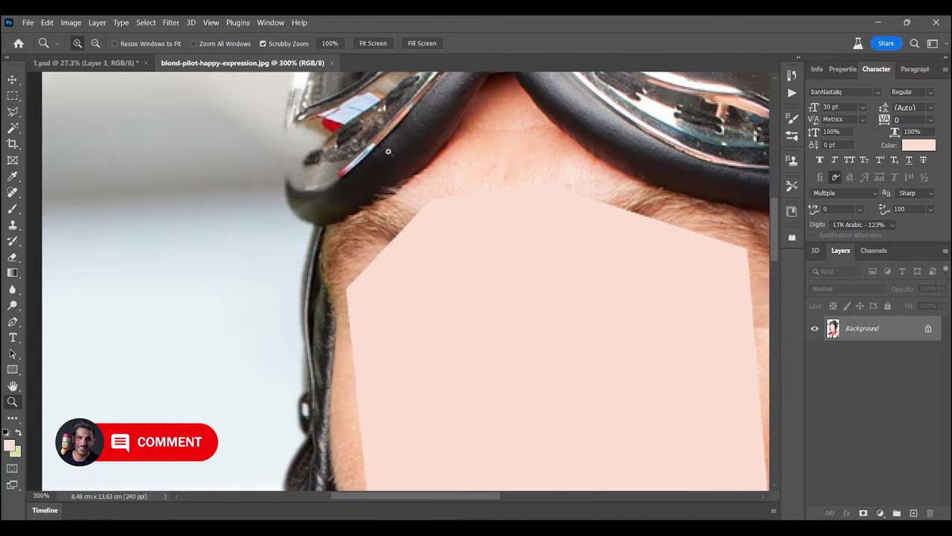
click(336, 170)
key(p)
click(309, 258)
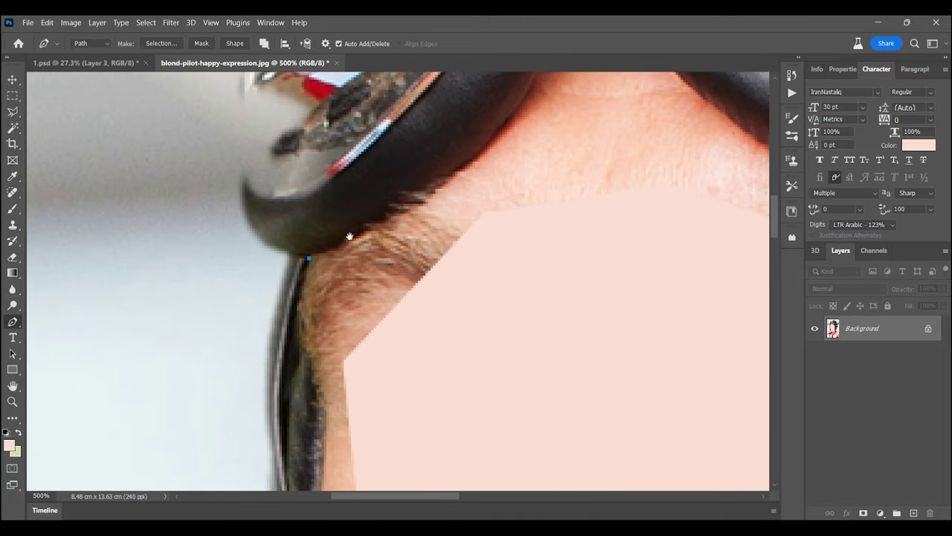
drag(348, 236, 237, 376)
drag(395, 260, 371, 305)
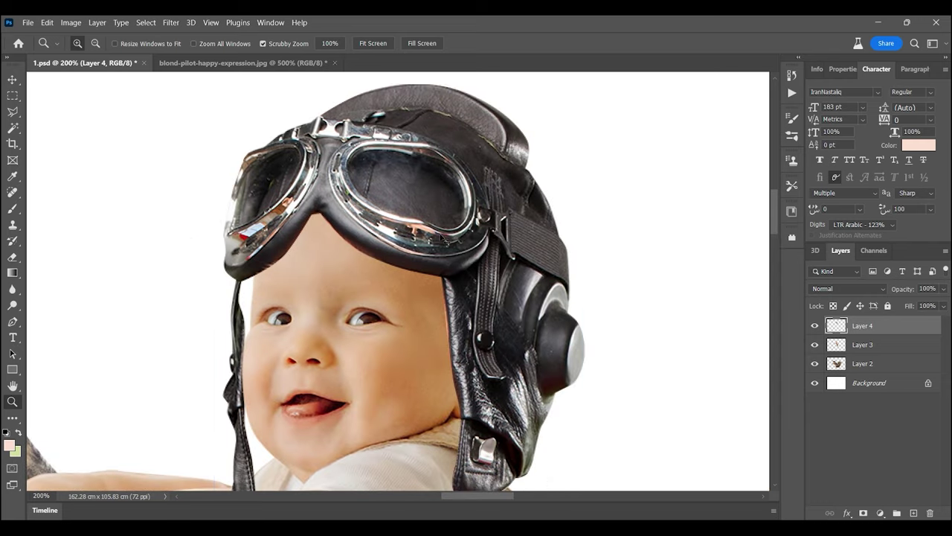
Step: Scale Layer 4's helmet to 95.85% and fit it onto the baby's head
key(ctrl+t)
drag(392, 250, 399, 227)
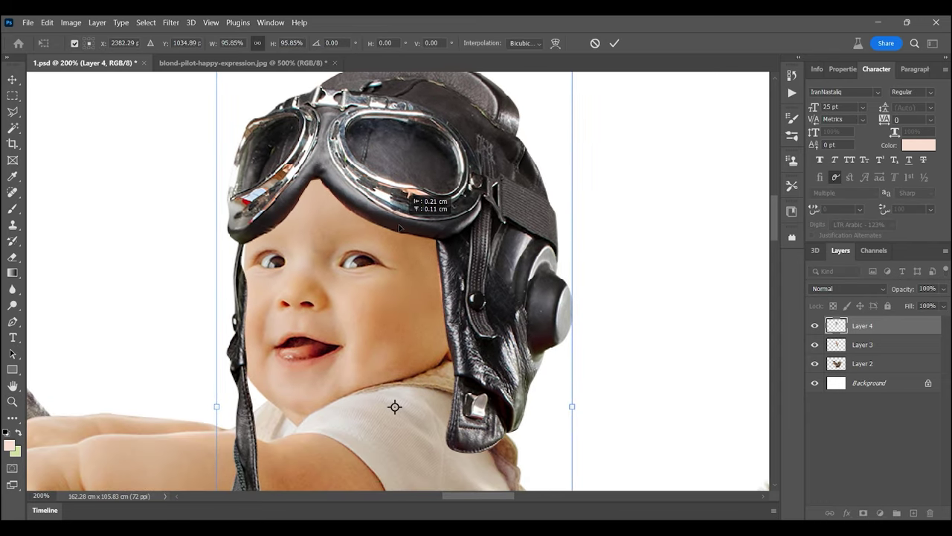
key(Return)
key(z)
key(ctrl+0)
drag(390, 208, 395, 207)
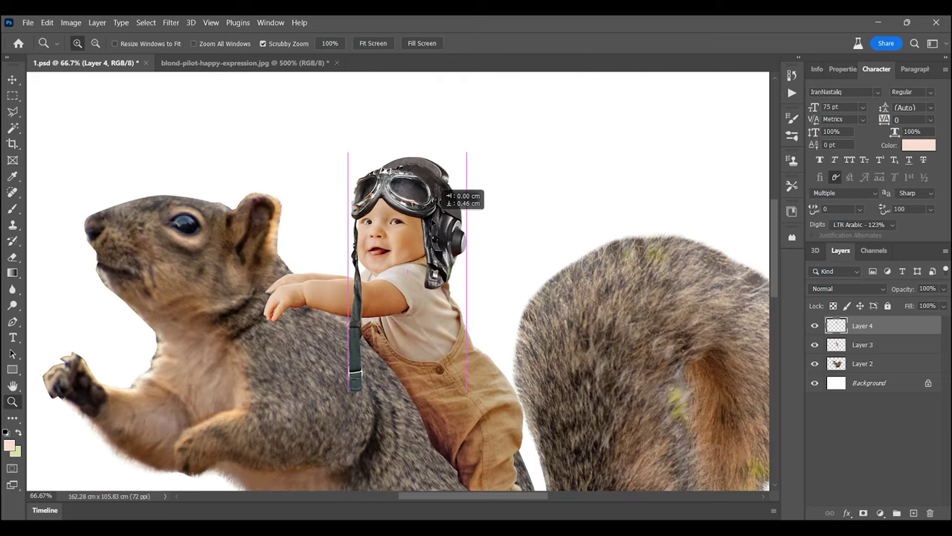
Step: Inspect the strap over the arm and add a layer mask to Layer 4
alt+click(459, 296)
alt+click(458, 296)
alt+click(458, 296)
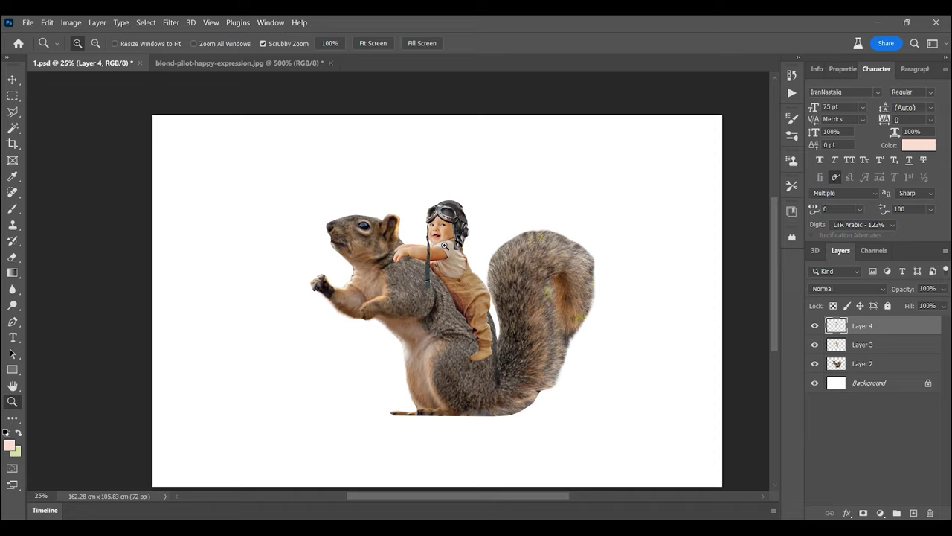
drag(444, 246, 506, 245)
click(863, 512)
click(12, 322)
Step: Trace around the baby's arm with the Pen tool and turn it into a selection
drag(414, 290, 429, 297)
scroll(442, 298, down, 5)
click(494, 404)
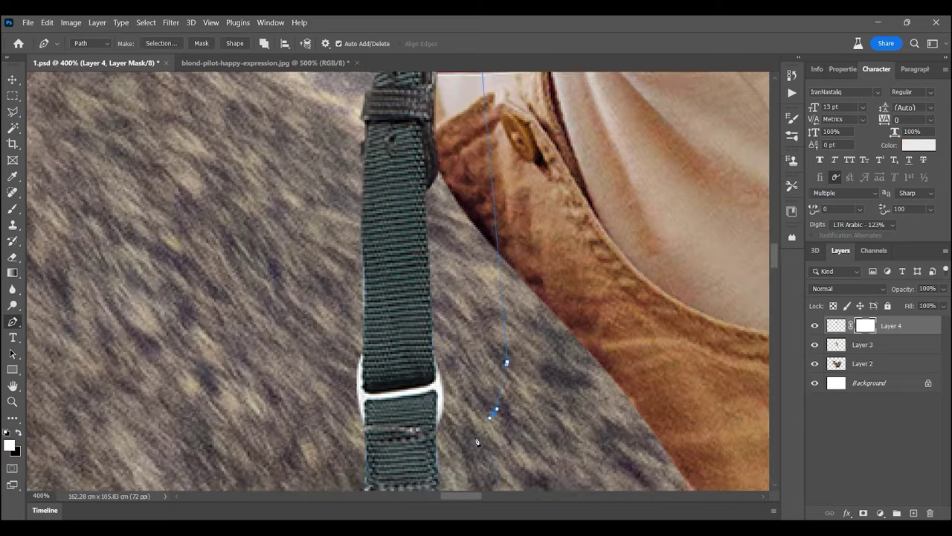
scroll(493, 403, up, 4)
click(402, 230)
click(161, 43)
click(541, 146)
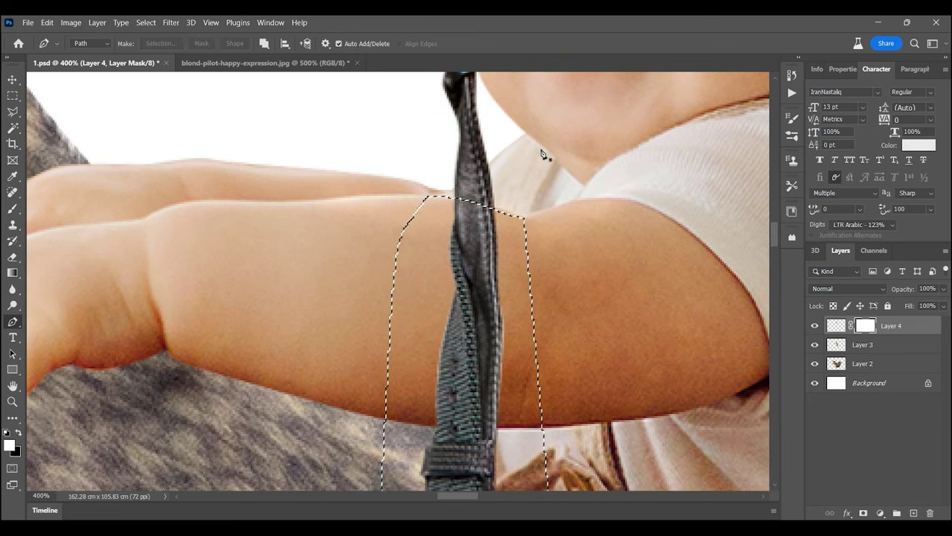
Step: Fill Layer 4's mask with black inside the arm selection, then deselect
key(ctrl+0)
click(12, 96)
click(210, 156)
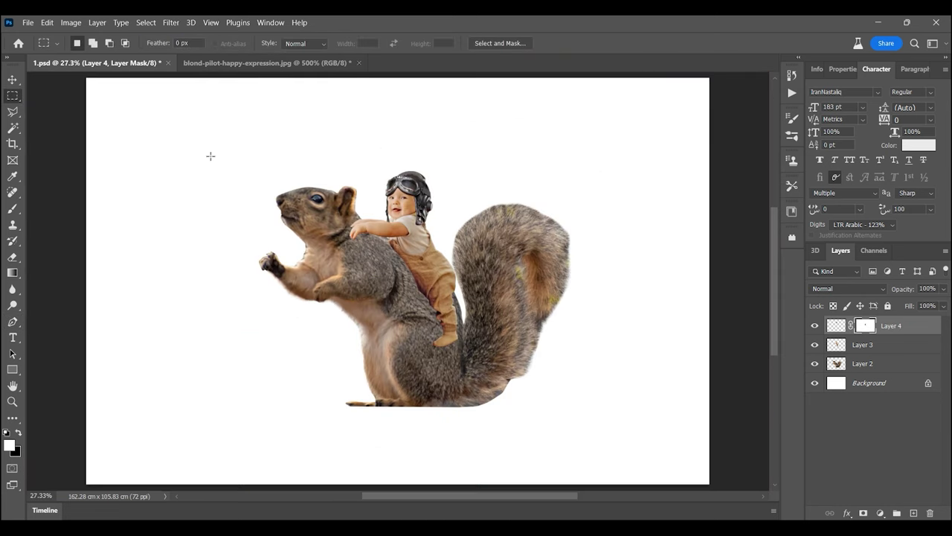
key(z)
drag(371, 211, 571, 176)
key(ctrl+2)
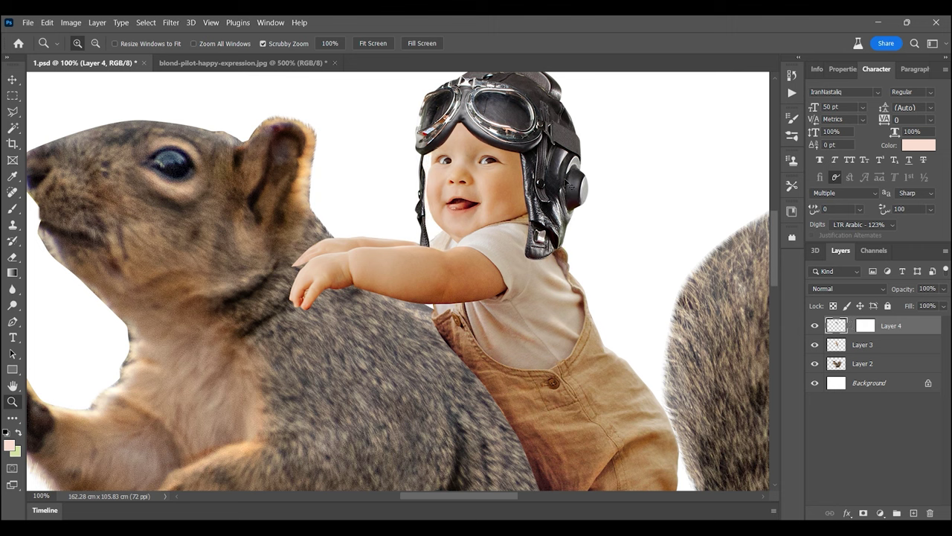
Step: Shrink the helmet slightly and nudge it into place on the baby's head
key(ctrl+t)
drag(591, 408, 584, 400)
drag(552, 312, 555, 315)
drag(576, 366, 555, 340)
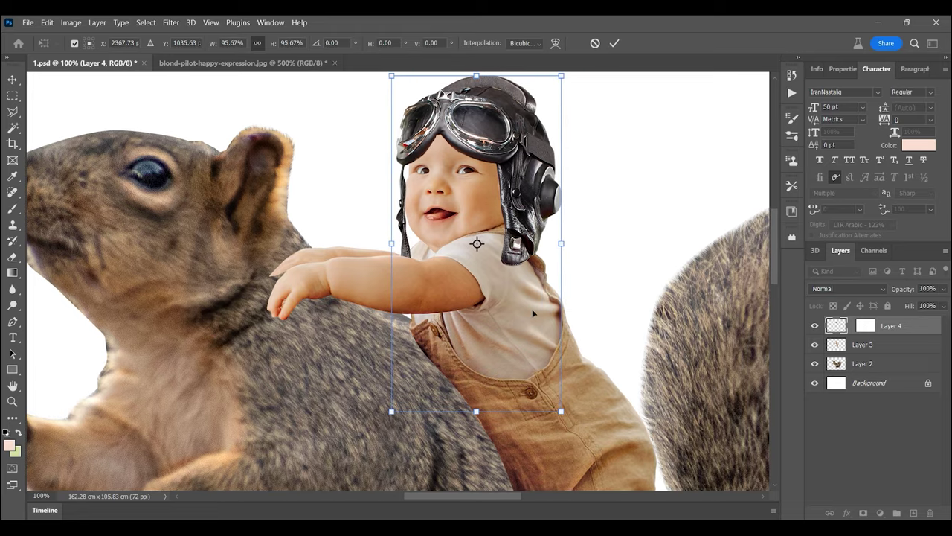
key(Return)
key(z)
key(Left)
key(Left)
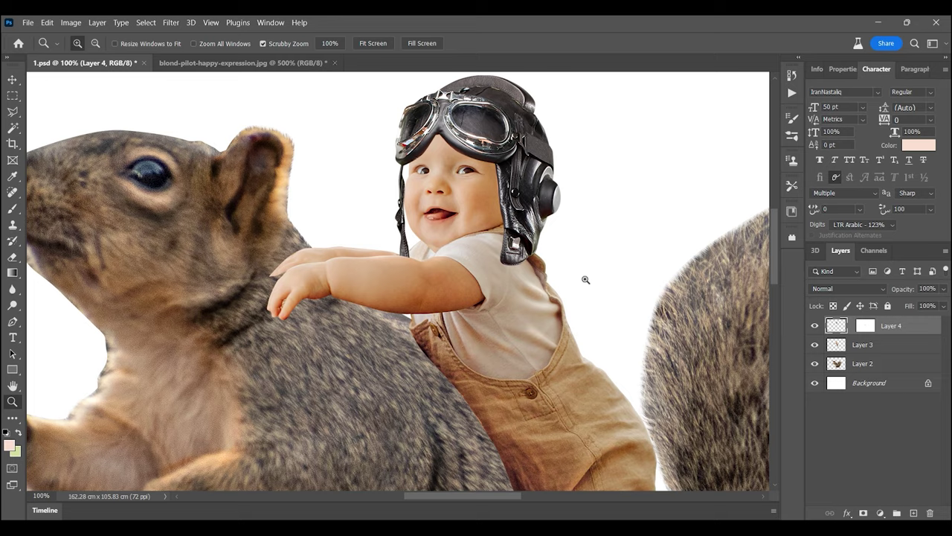
Step: Check the helmet strap up close, reset to black paint colour, and save the composite
click(407, 199)
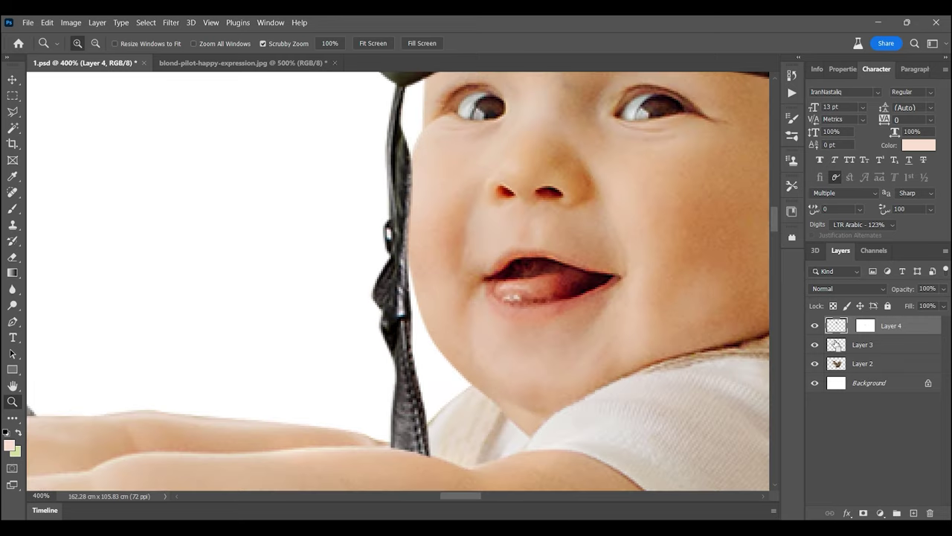
key(b)
key(d)
key(x)
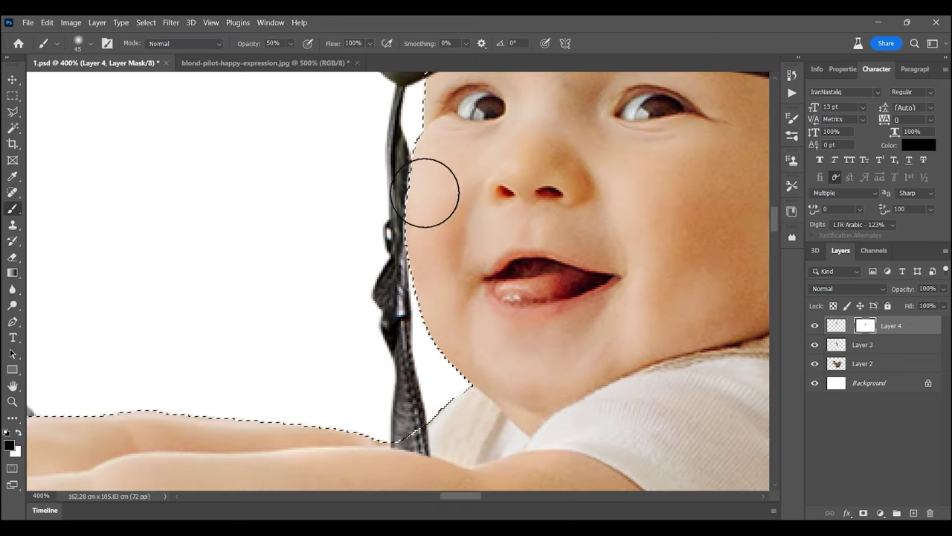
key(ctrl+0)
key(m)
key(ctrl+s)
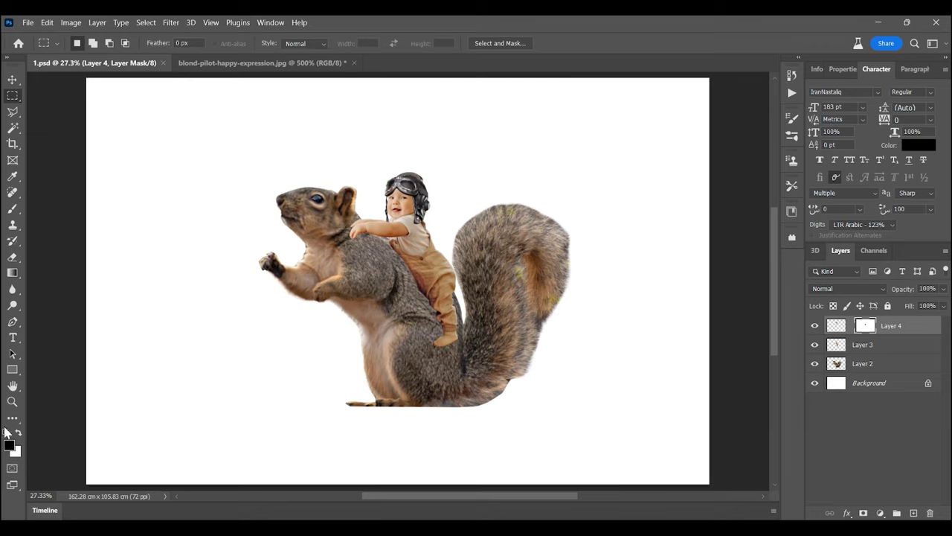
Step: Add a blank Layer 5 above the baby's Layer 3 and zoom into the face
key(z)
drag(408, 197, 455, 218)
key(ctrl+shift+alt+n)
alt+click(456, 217)
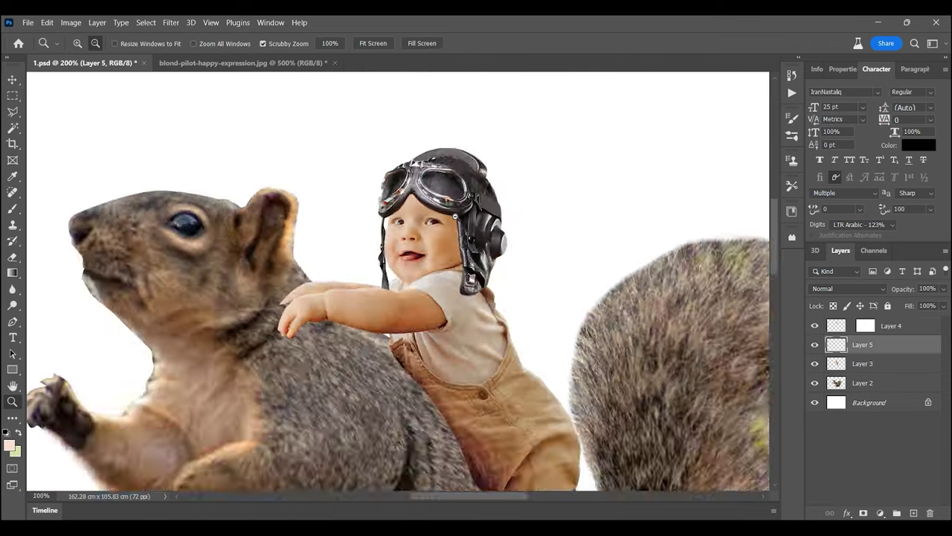
click(410, 203)
Step: Pick a brown brush colour and set Layer 5's blend mode to Multiply
key(b)
click(9, 444)
click(723, 338)
click(874, 260)
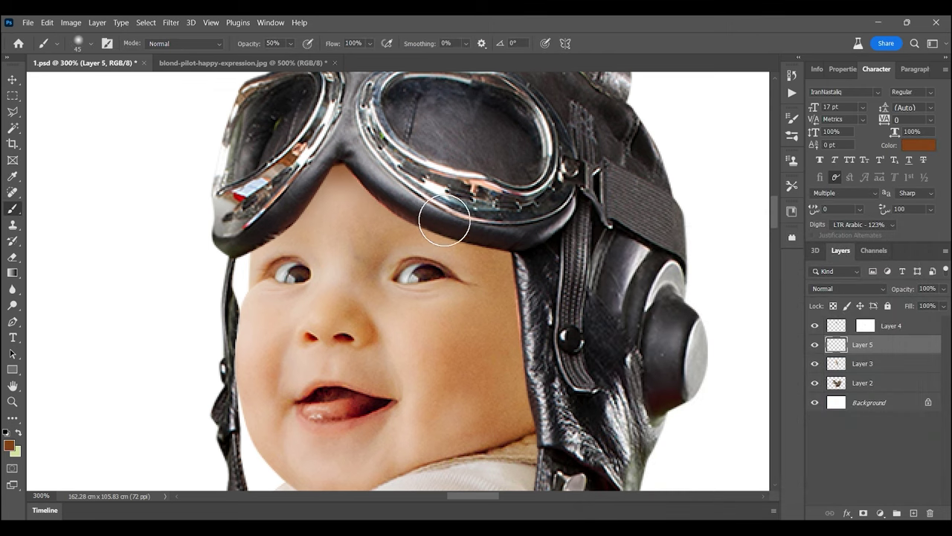
click(844, 288)
click(840, 253)
Step: Paint dark-brown shading along the helmet strap with a 45 px brush at 31% opacity
key(3)
key(1)
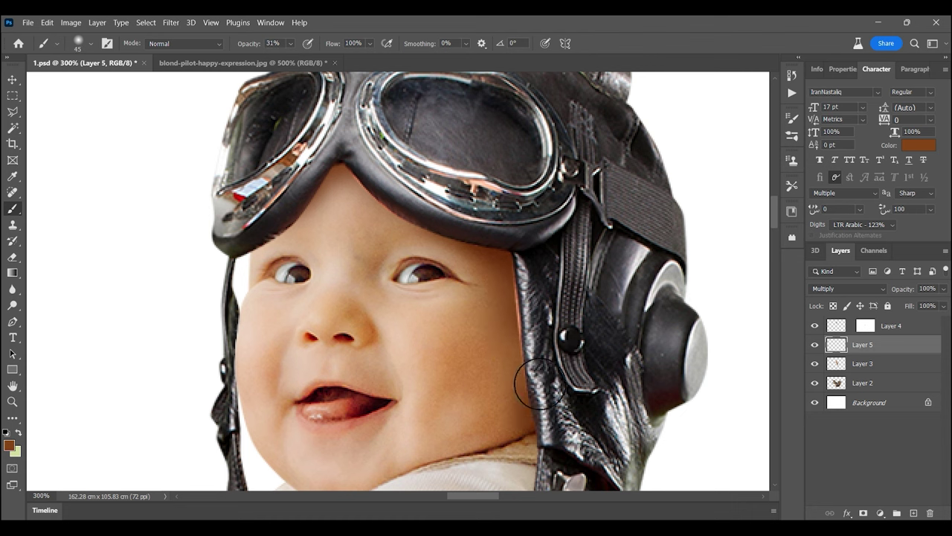
key(bracketright)
key(bracketright)
key(bracketright)
scroll(520, 335, down, 3)
click(8, 445)
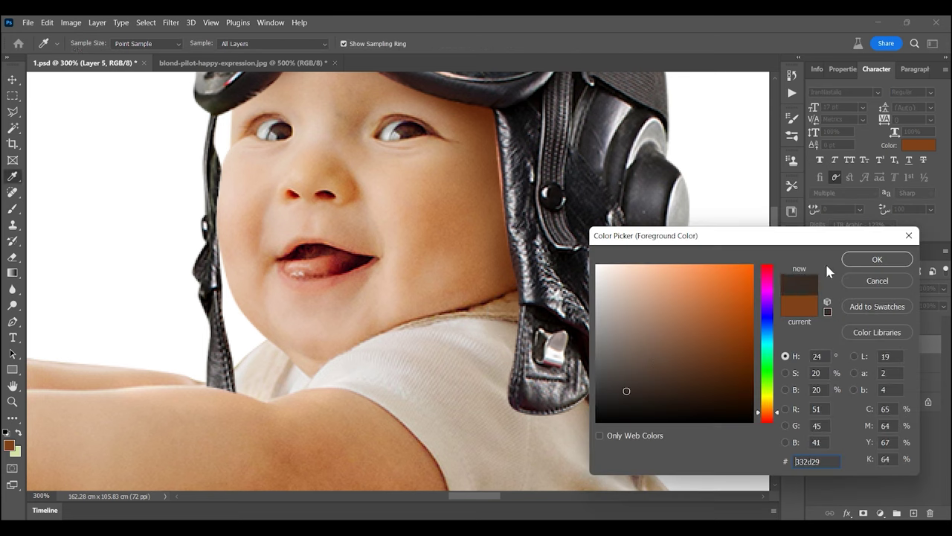
key(Return)
drag(532, 320, 530, 395)
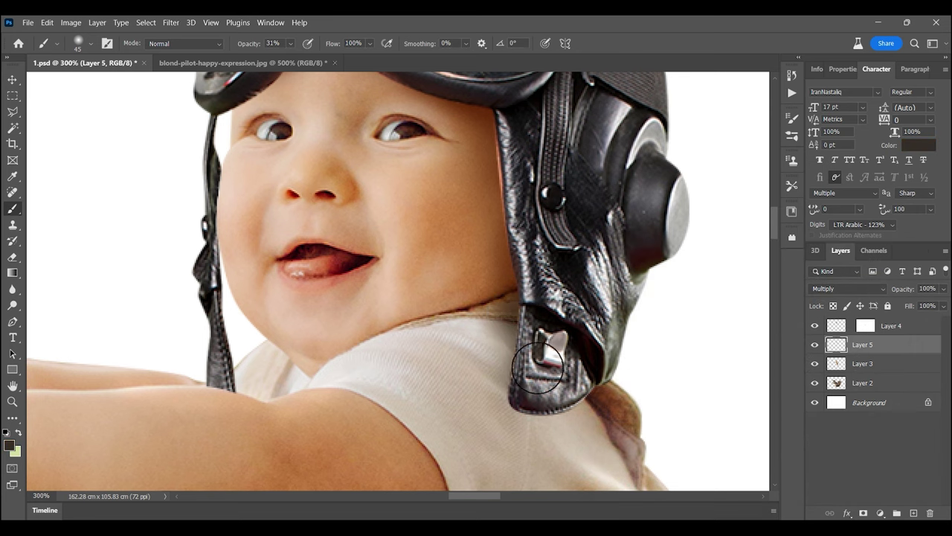
scroll(603, 389, down, 3)
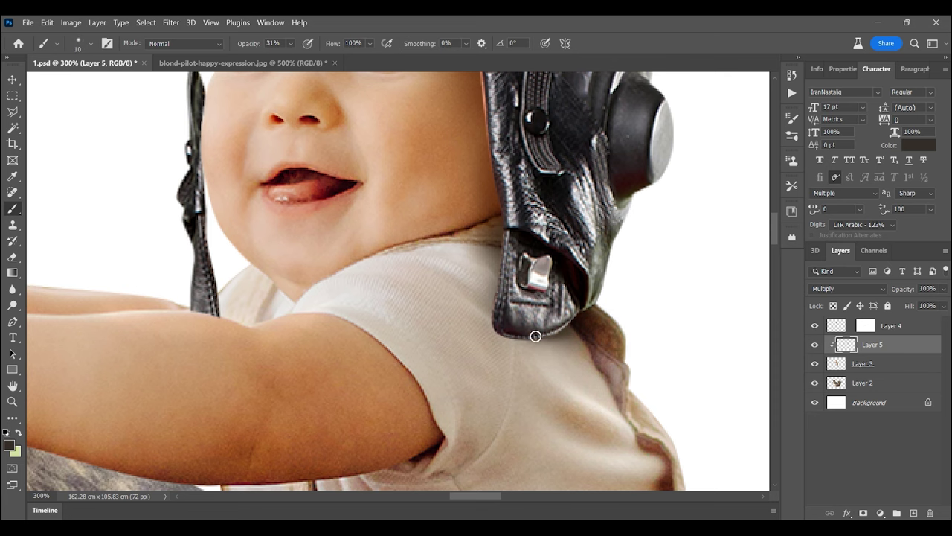
scroll(533, 297, up, 5)
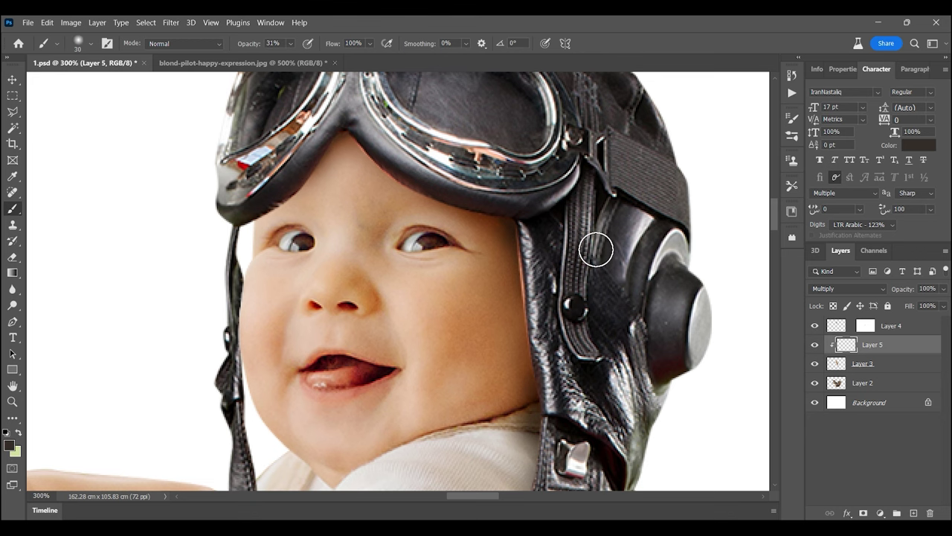
Step: Zoom out until the baby and the whole squirrel fit in view
click(12, 402)
key(ctrl+minus)
key(ctrl+minus)
key(ctrl+minus)
scroll(505, 241, down, 2)
alt+click(505, 242)
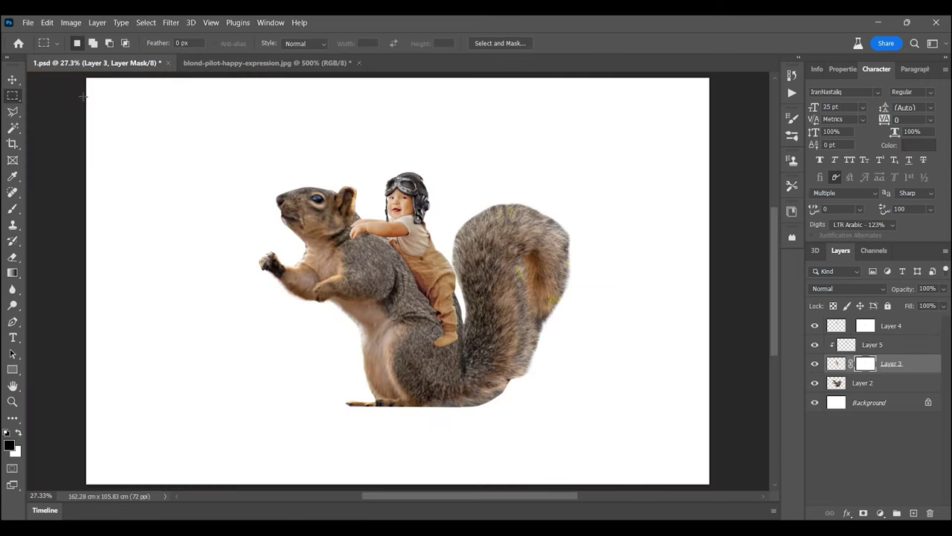
Step: Add a new layer above the squirrel, zoom to 200%, and set a 40 px brush at 14% opacity
click(12, 401)
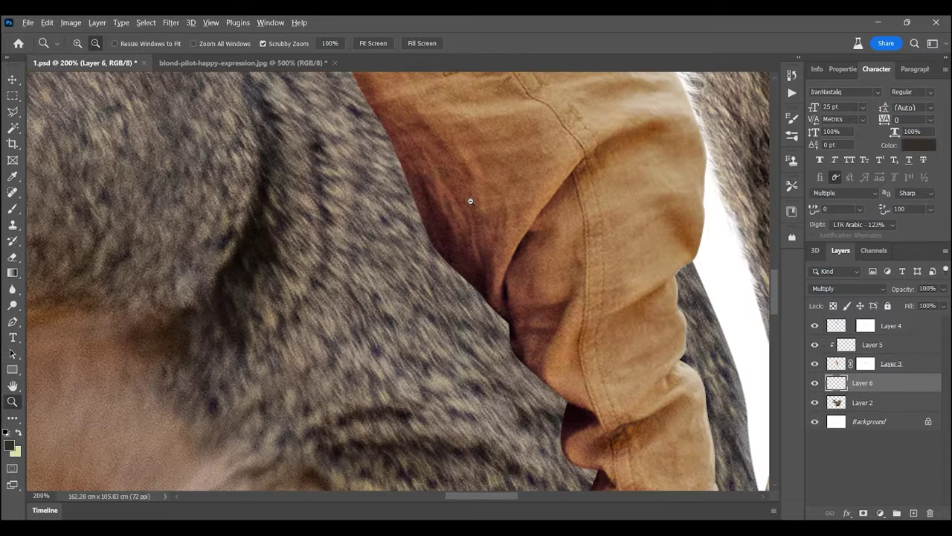
click(13, 209)
key(ctrl+plus)
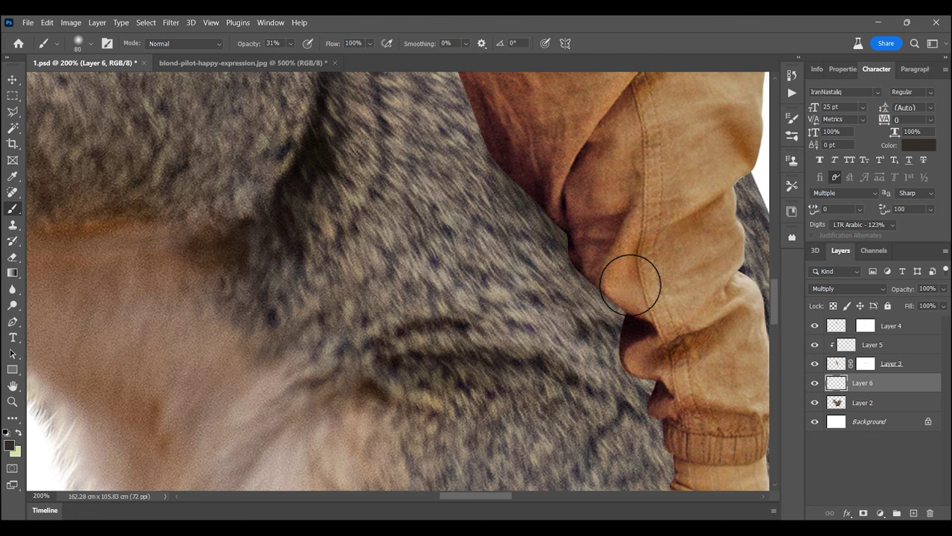
key(bracketright)
key(bracketright)
key(bracketright)
key(bracketleft)
key(bracketleft)
key(bracketleft)
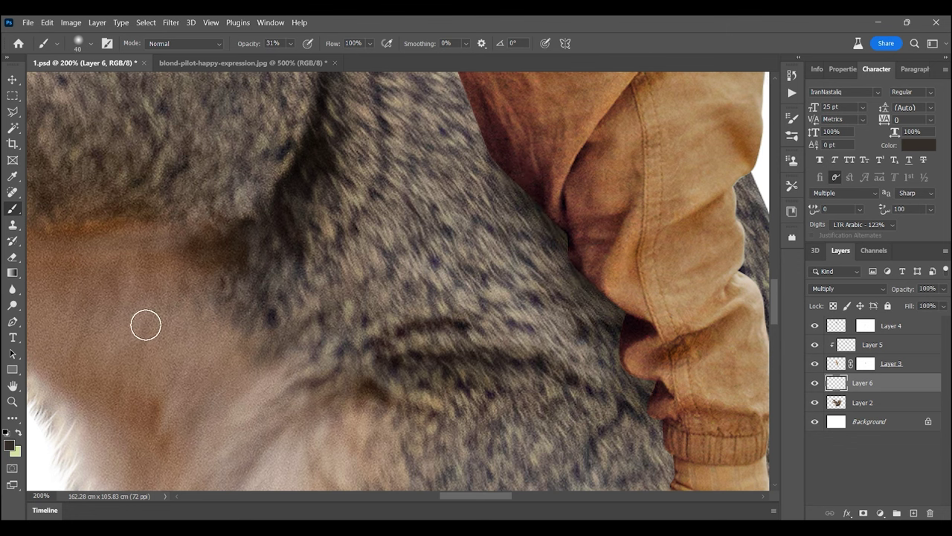
key(1)
key(4)
Step: Paint soft shadows in the fur beneath the baby's leg and boot, then fit the composition
drag(680, 356, 592, 237)
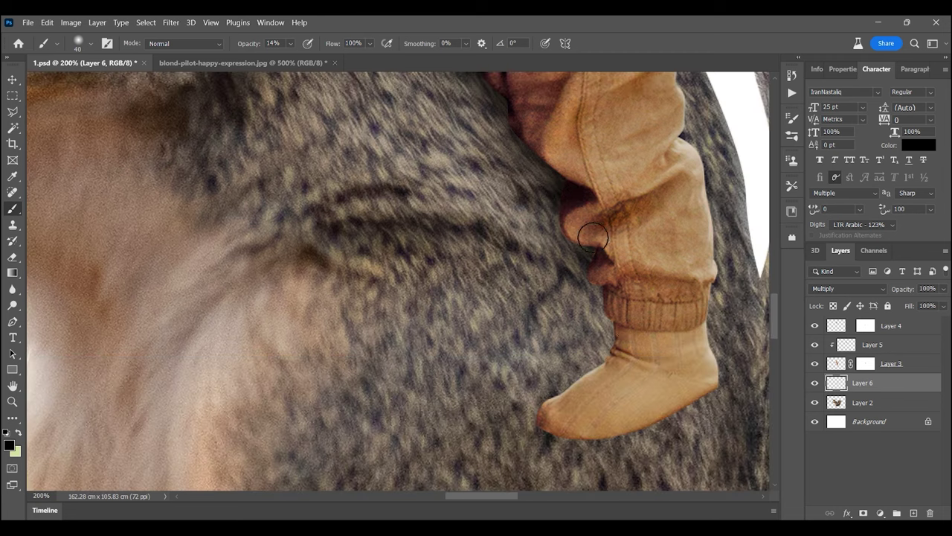
key(bracketright)
key(bracketright)
key(bracketright)
scroll(573, 359, down, 1)
scroll(573, 359, down, 2)
key(bracketleft)
key(bracketleft)
key(bracketleft)
key(bracketleft)
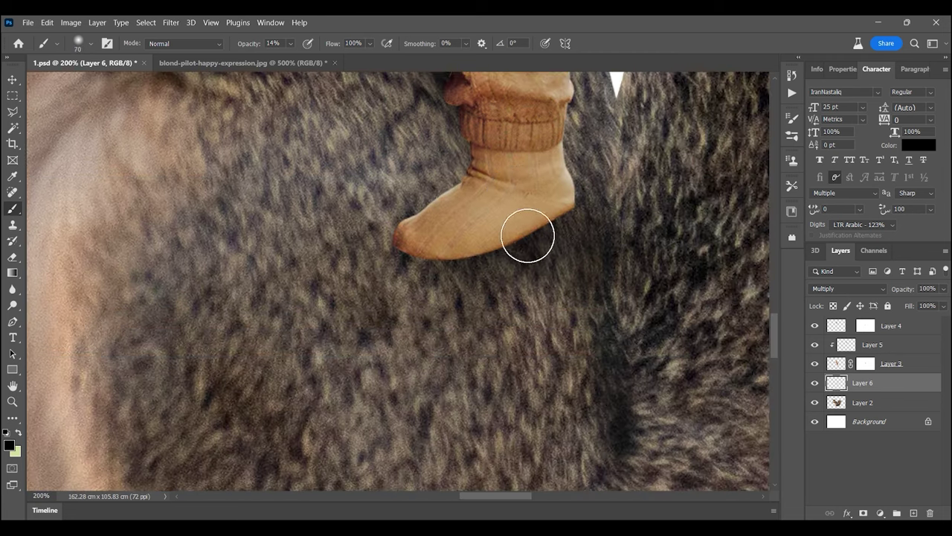
key(bracketleft)
key(bracketleft)
key(ctrl+0)
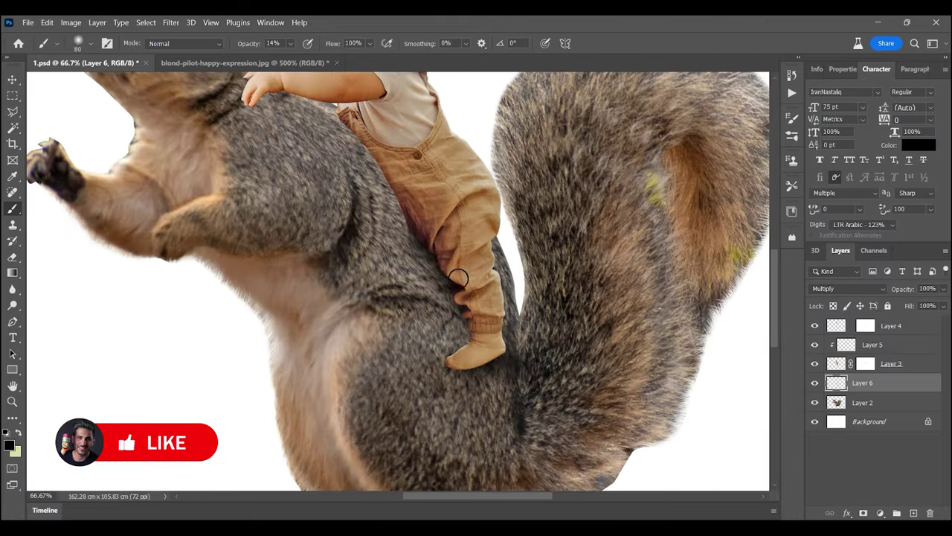
key(ctrl+0)
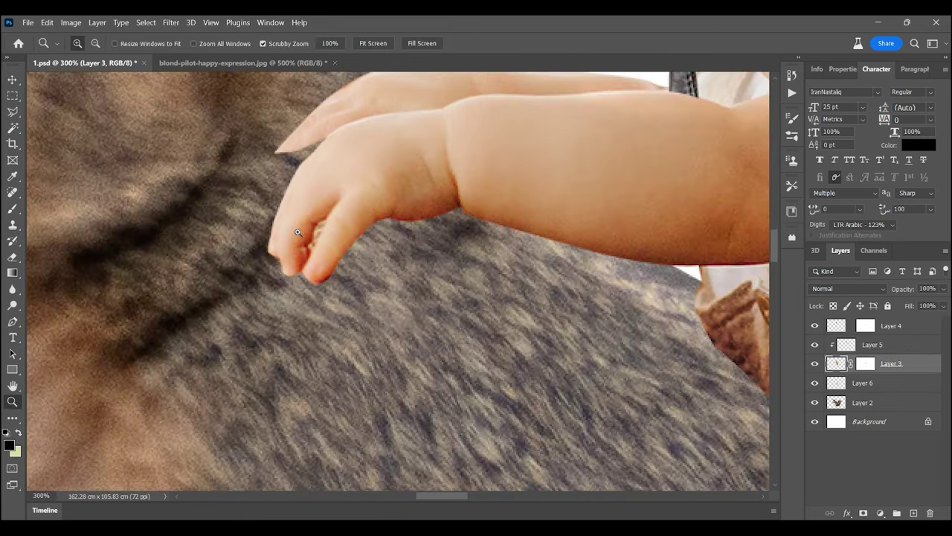
Step: Turn the finger-gap path into a selection and cut that gap out of the baby's hand
ctrl+click(286, 257)
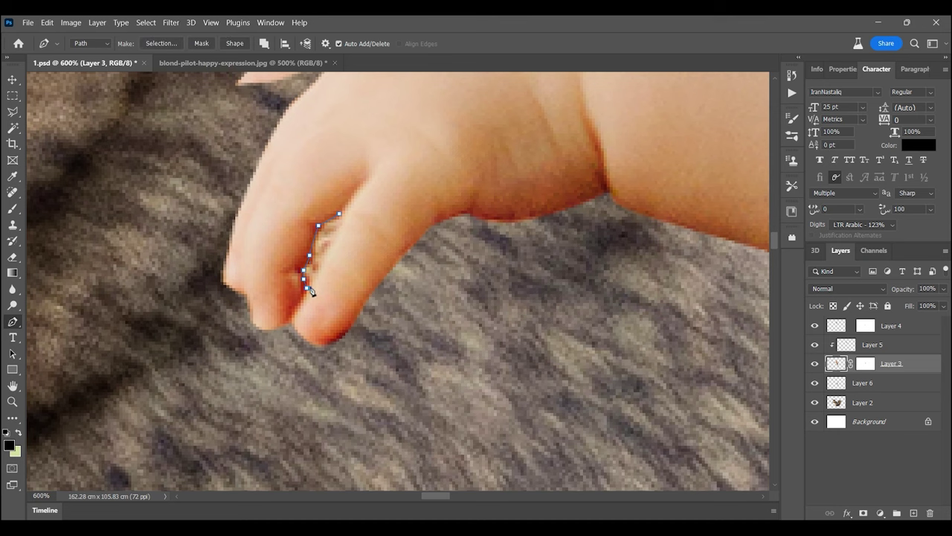
key(ctrl+Return)
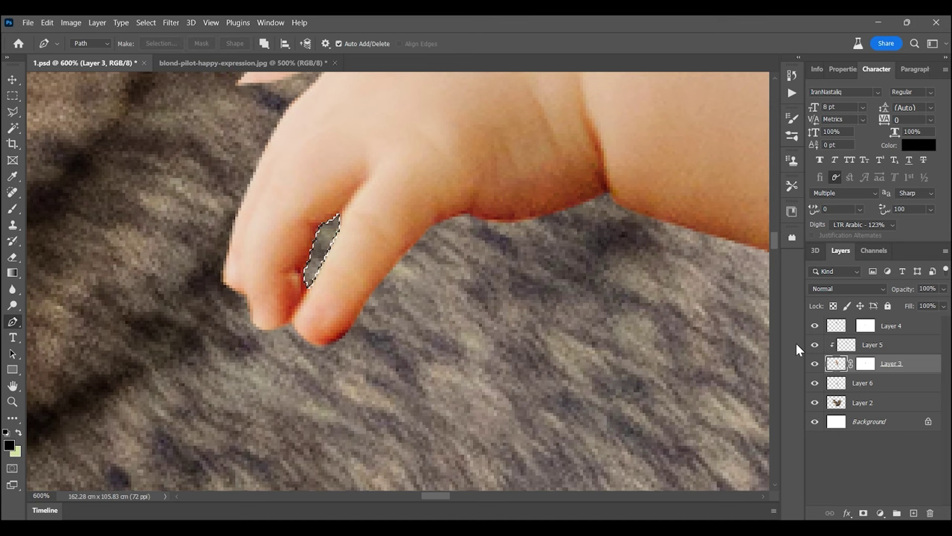
click(12, 98)
click(62, 126)
key(ctrl+0)
key(z)
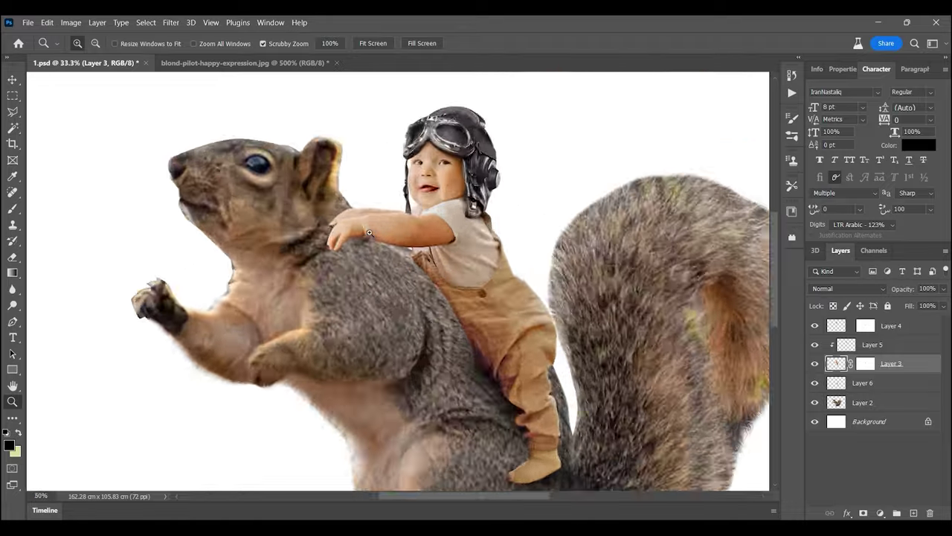
drag(214, 291, 246, 292)
Step: Clip shadow Layer 6 to the squirrel and paint a shadow in the fur under the arm
key(b)
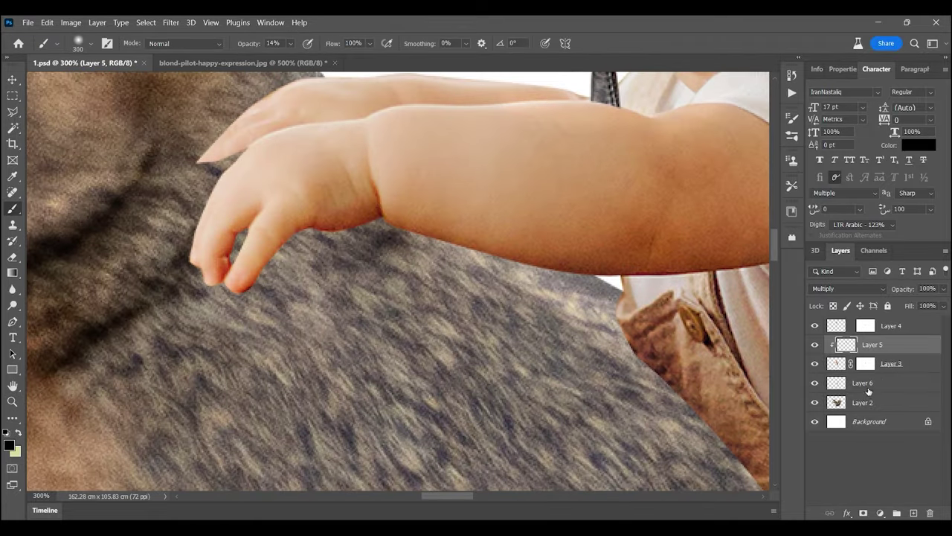
click(871, 382)
key(ctrl+alt+g)
key(bracketleft)
key(bracketleft)
key(bracketleft)
key(bracketleft)
key(bracketleft)
key(bracketleft)
key(bracketleft)
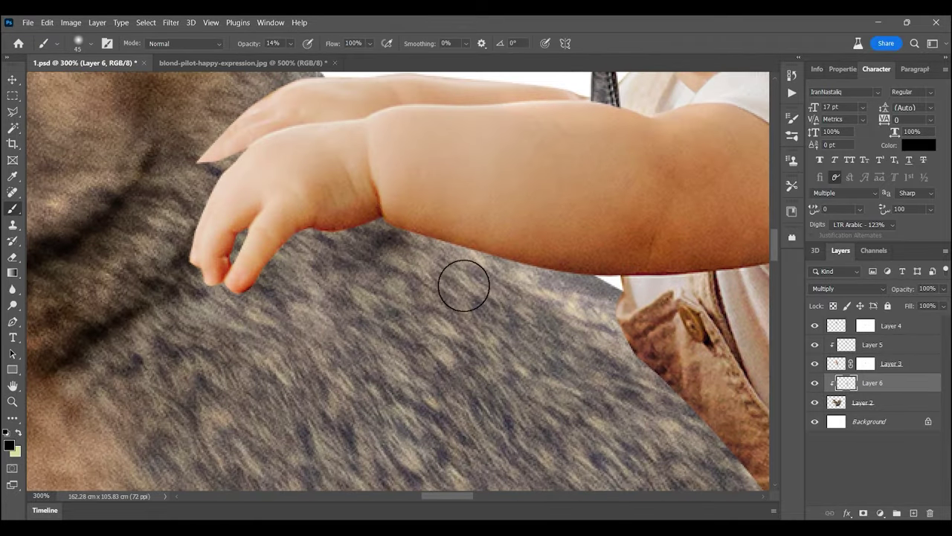
mouse_move(623, 323)
mouse_down()
mouse_move(276, 213)
mouse_move(312, 276)
mouse_move(714, 351)
mouse_move(681, 348)
mouse_up()
key(bracketleft)
key(bracketleft)
key(bracketleft)
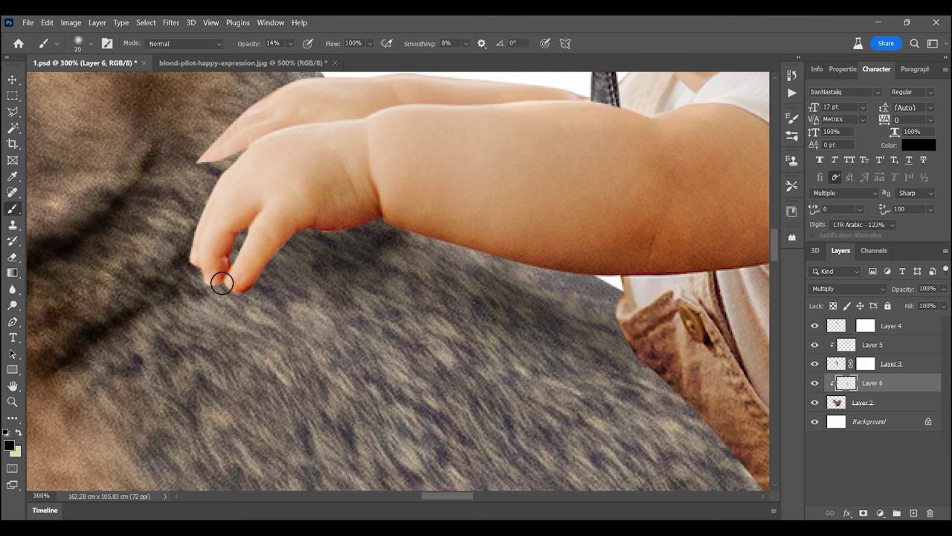
Step: Darken the fur under the fingertips and deepen the arm shadow with a 70 px brush
drag(270, 282, 299, 259)
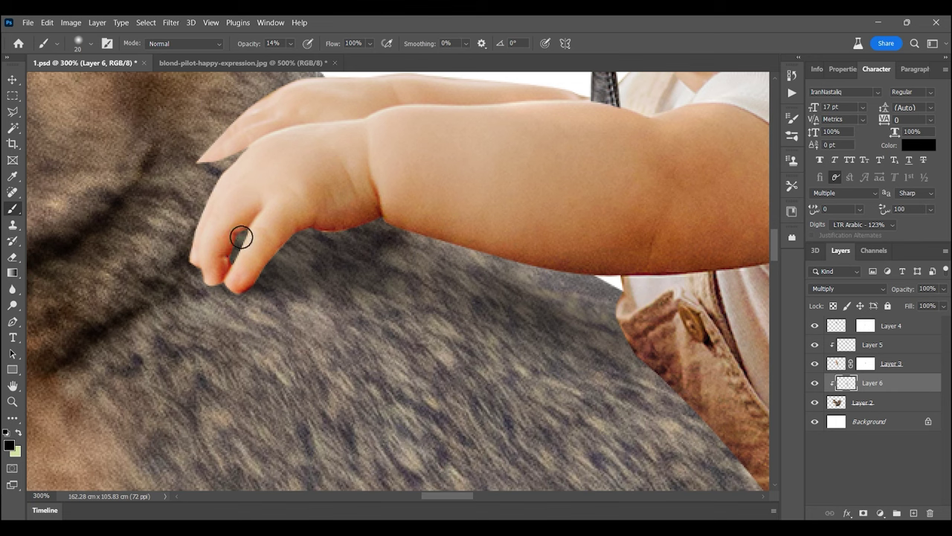
key(bracketright)
key(bracketright)
key(bracketright)
mouse_move(252, 289)
mouse_down()
mouse_move(283, 285)
mouse_move(593, 358)
mouse_move(647, 359)
mouse_up()
key(z)
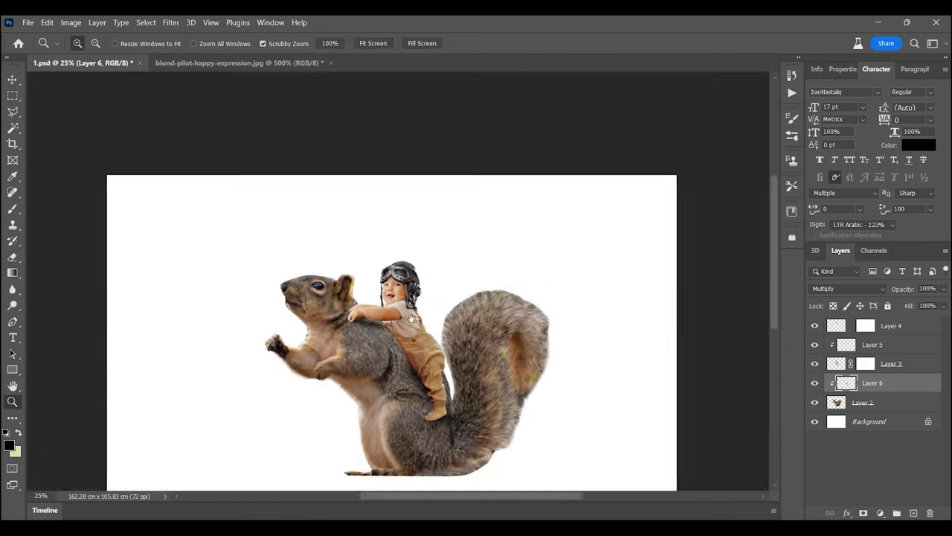
drag(45, 369, 388, 322)
click(9, 212)
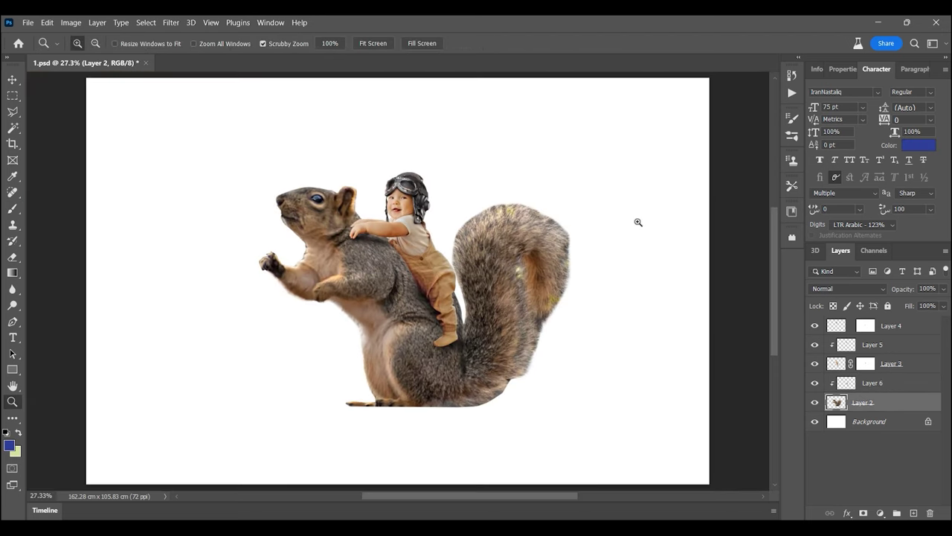
Step: Open the backpack photo vitolda-klein-4At3cYkIZpw-unsplash.jpg and zoom in on the backpack
click(27, 22)
click(47, 47)
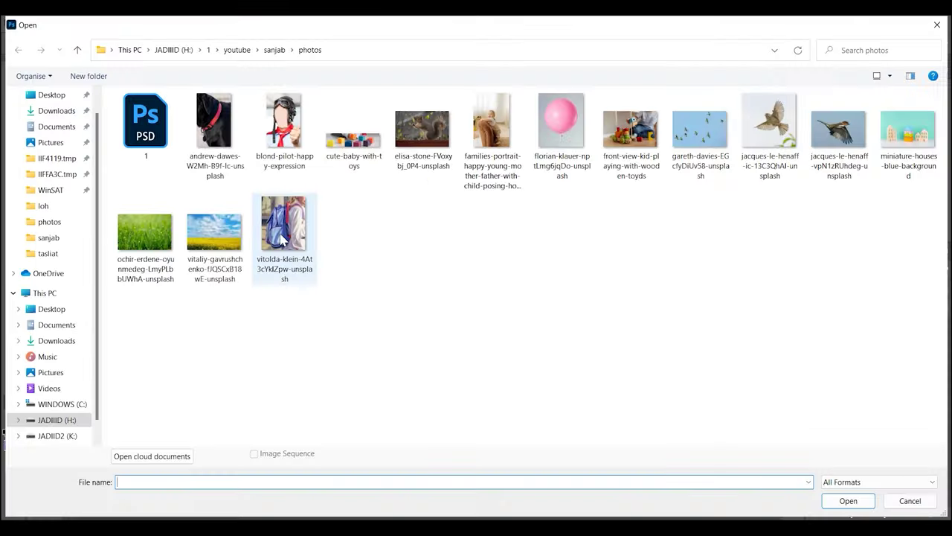
double_click(287, 224)
drag(92, 385, 459, 114)
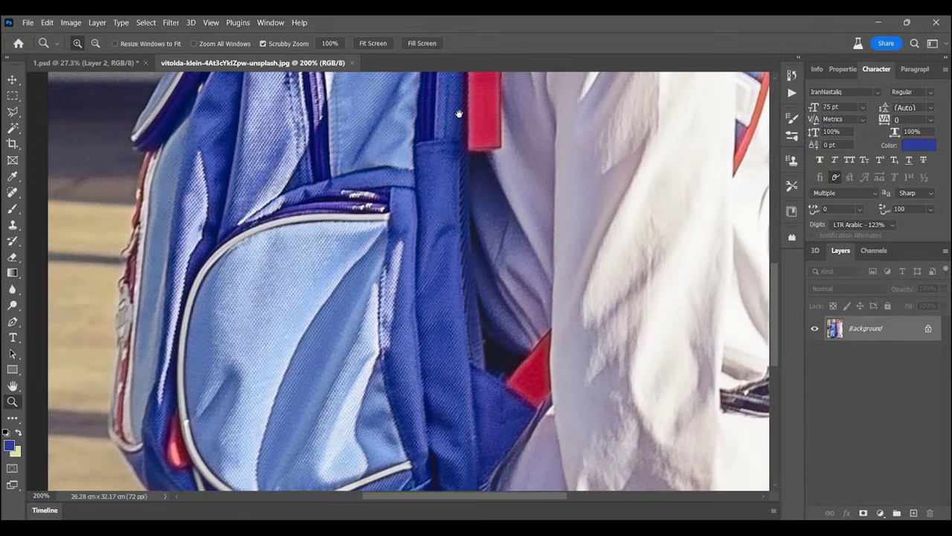
click(478, 244)
Step: Trace the backpack's edges with the Pen tool and convert the path into a selection
key(p)
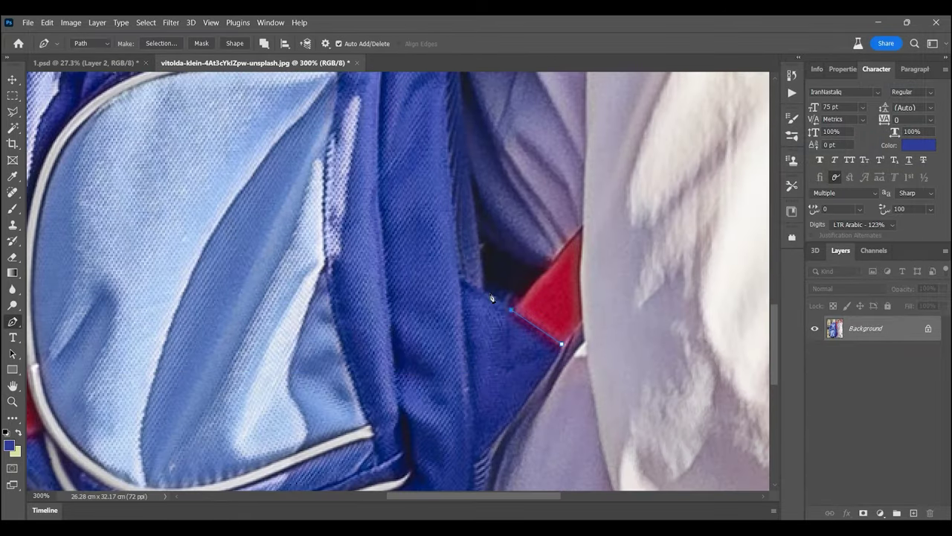
scroll(491, 299, up, 5)
scroll(440, 287, up, 5)
scroll(431, 276, up, 5)
scroll(435, 275, up, 5)
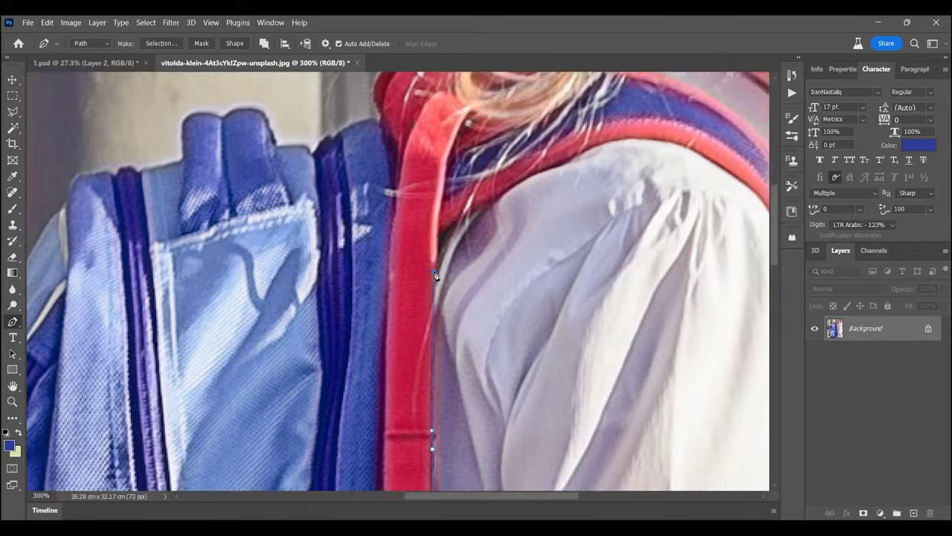
scroll(431, 277, up, 5)
scroll(424, 279, up, 2)
scroll(417, 281, left, 5)
scroll(408, 283, left, 5)
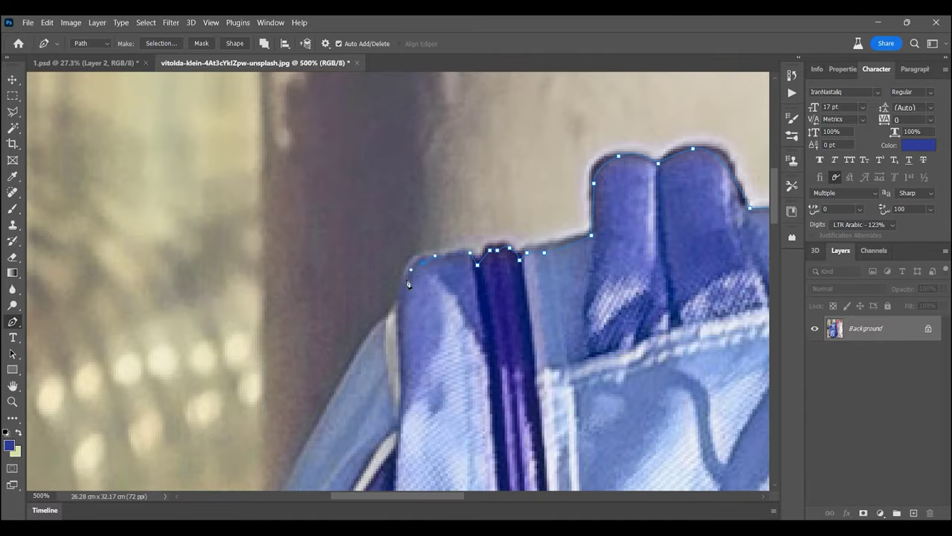
scroll(408, 283, down, 5)
scroll(407, 283, left, 5)
scroll(521, 298, down, 5)
scroll(558, 305, left, 3)
scroll(669, 319, right, 3)
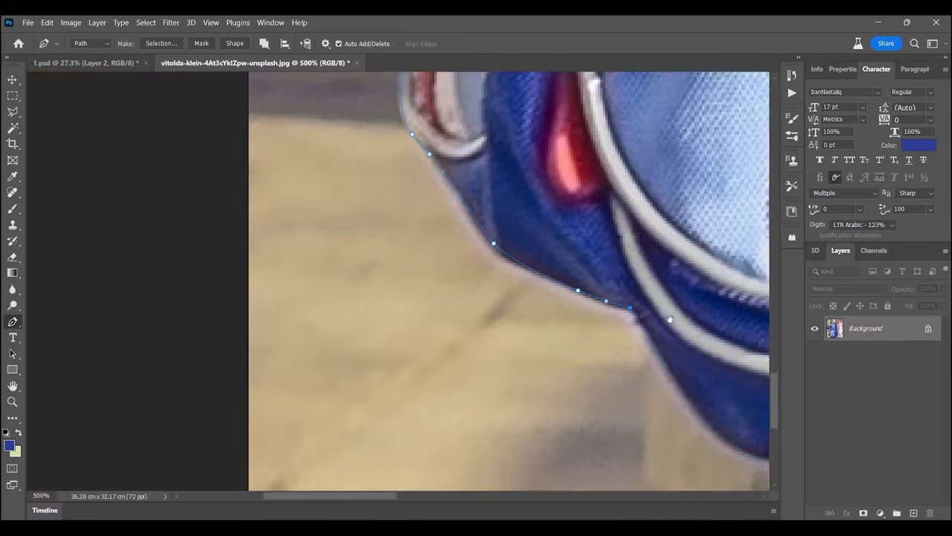
scroll(669, 319, right, 5)
scroll(447, 297, up, 5)
scroll(409, 298, up, 2)
key(i)
key(p)
key(ctrl+Return)
key(ctrl+0)
Step: In 1.psd, merge the baby's Layer 3 with its shading into Layer 5
key(ctrl+Tab)
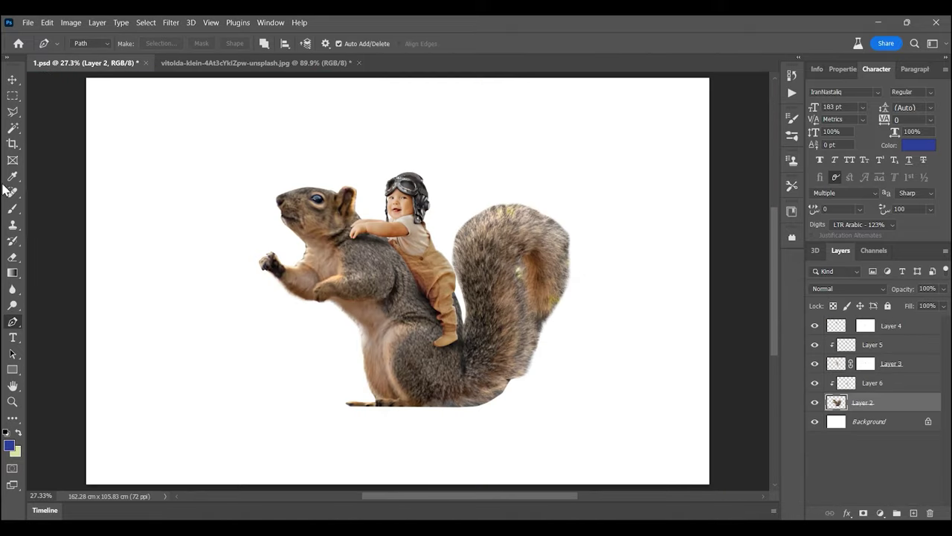
key(v)
click(885, 363)
shift+click(863, 345)
key(ctrl+e)
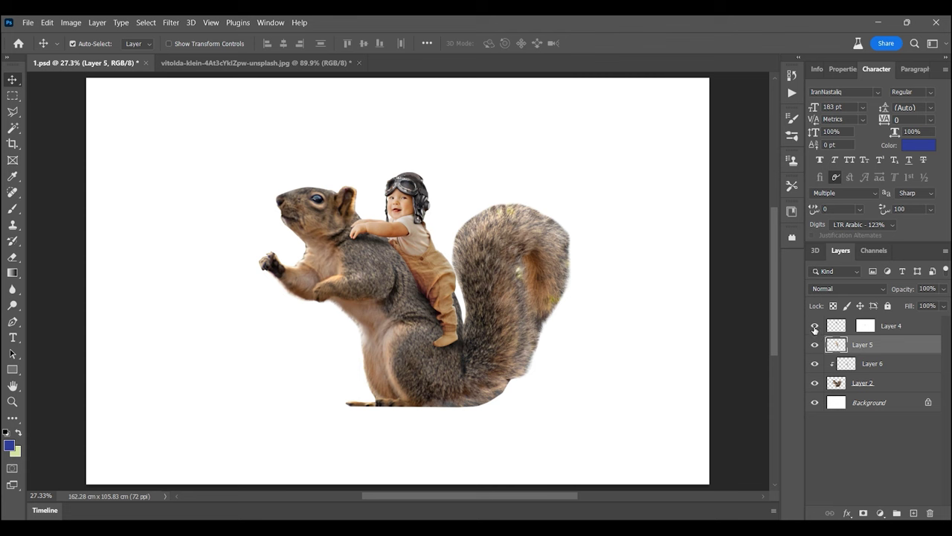
Step: Merge two pairs of earlier layers and make the merged baby layer active
shift+click(892, 327)
key(ctrl+e)
click(866, 344)
shift+click(863, 363)
key(ctrl+e)
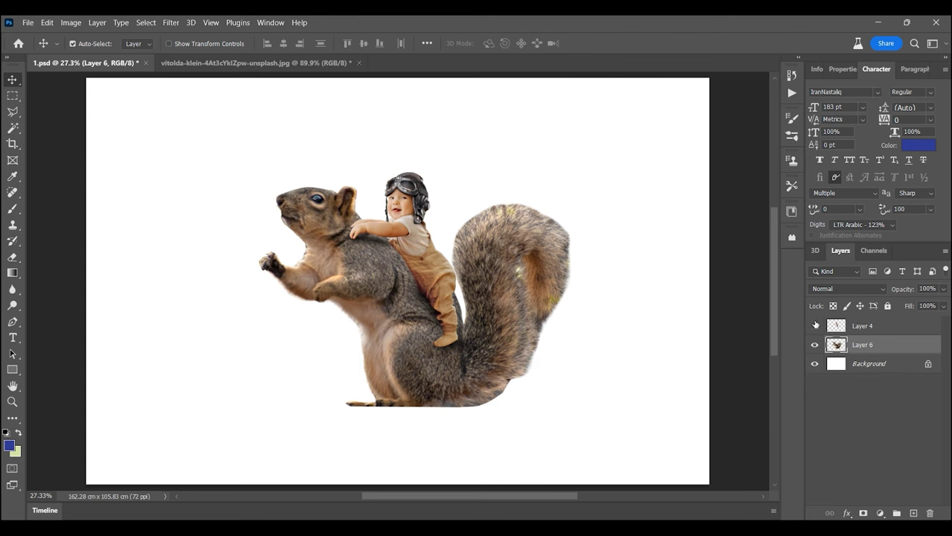
click(857, 328)
Step: Paste the backpack, flip it horizontally, and shrink it beside the baby
key(ctrl+v)
key(ctrl+t)
right_click(406, 216)
click(453, 276)
mouse_move(414, 330)
mouse_down()
mouse_move(467, 245)
mouse_move(495, 251)
mouse_up()
key(Return)
Step: Resize the backpack a little more so it fits the baby's back
key(z)
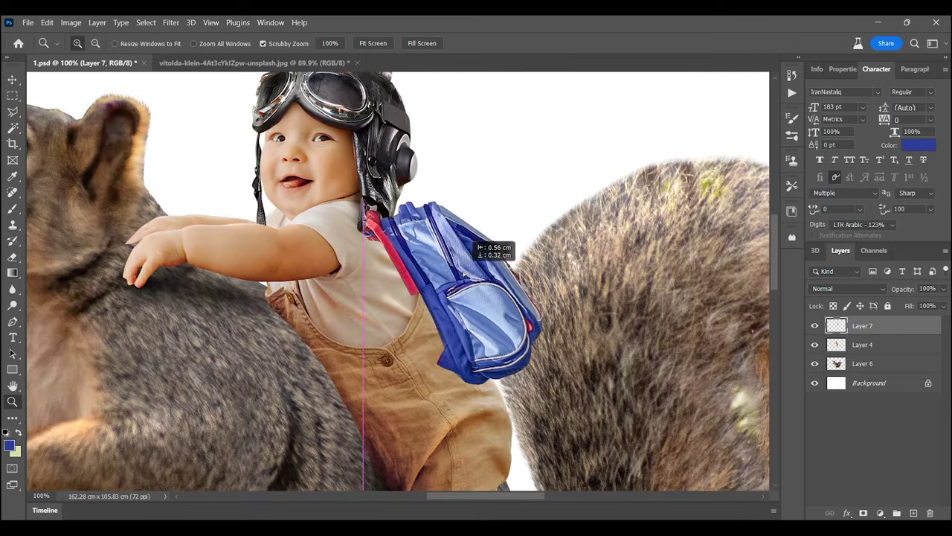
click(465, 275)
key(ctrl+minus)
key(ctrl+minus)
key(ctrl+t)
drag(537, 340, 528, 327)
key(Return)
key(z)
key(ctrl+0)
drag(431, 232, 450, 250)
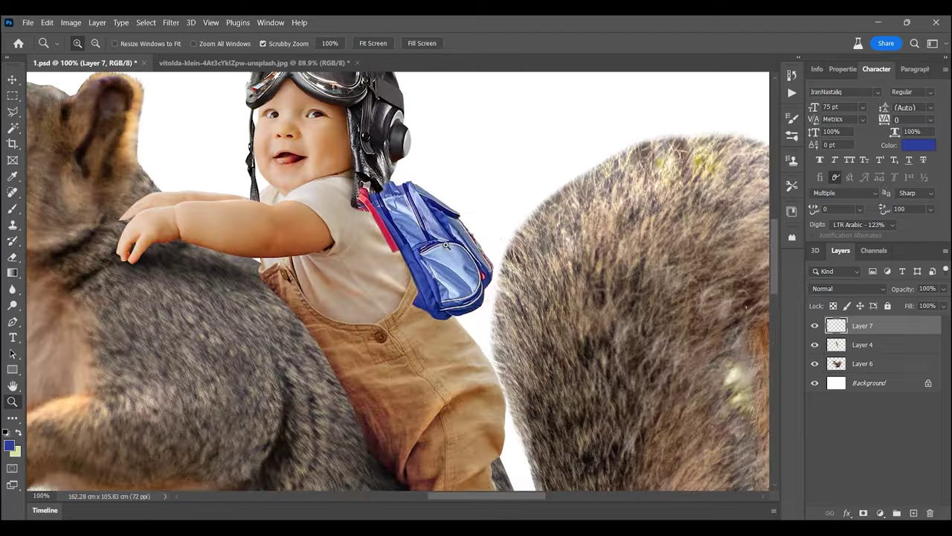
key(ctrl+minus)
key(ctrl+minus)
key(ctrl+minus)
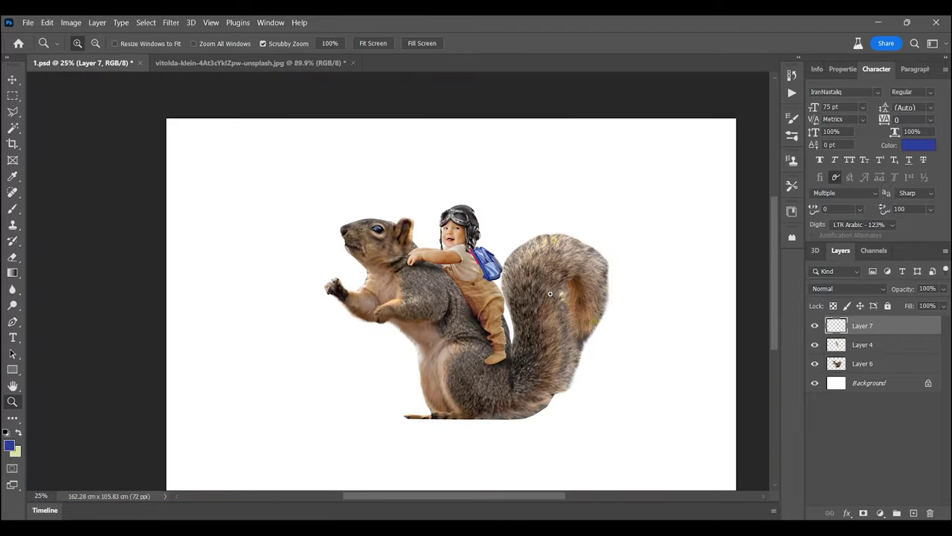
Step: Warp the backpack onto the baby's back and shoulder, then add a layer mask
key(ctrl+plus)
key(ctrl+plus)
key(ctrl+plus)
key(ctrl+plus)
key(ctrl+plus)
key(ctrl+t)
right_click(467, 232)
click(493, 316)
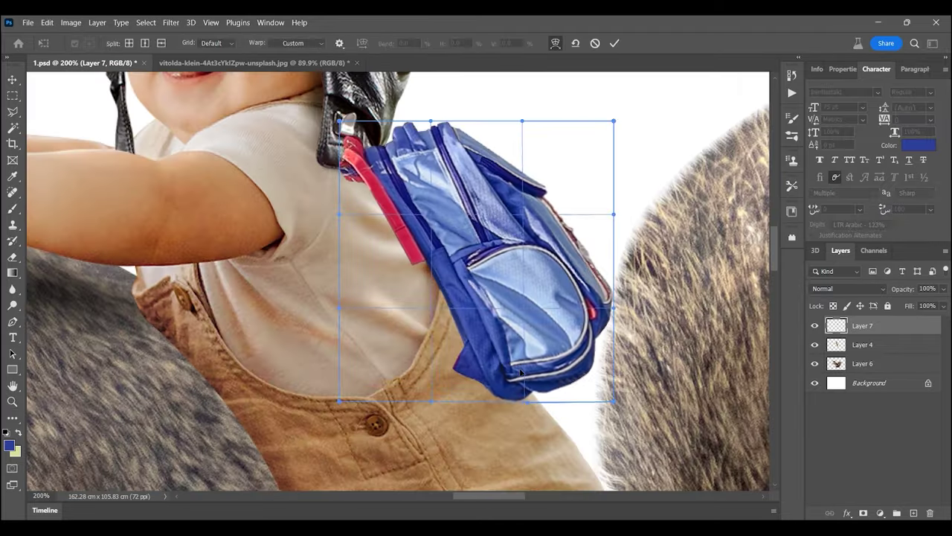
drag(521, 372, 540, 365)
drag(456, 282, 489, 336)
drag(404, 223, 426, 210)
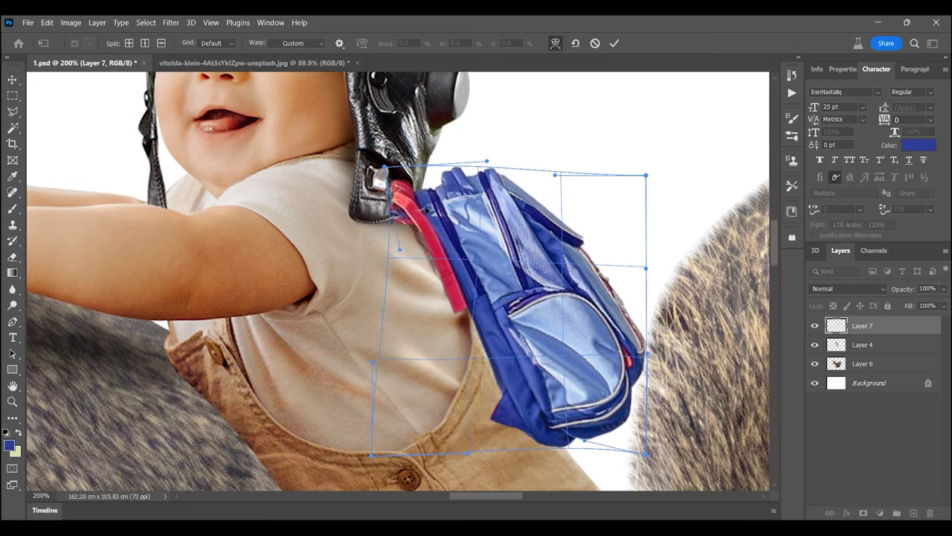
key(Return)
key(z)
click(862, 513)
Step: Pen-trace the helmet's chin strap and fill Layer 7's mask black to tuck the red strap behind it
click(814, 325)
click(421, 216)
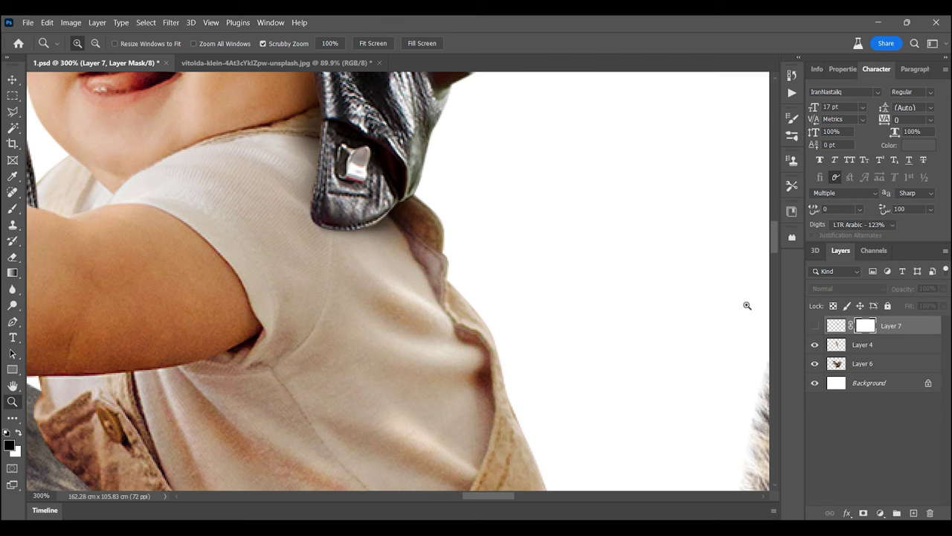
key(p)
key(ctrl+comma)
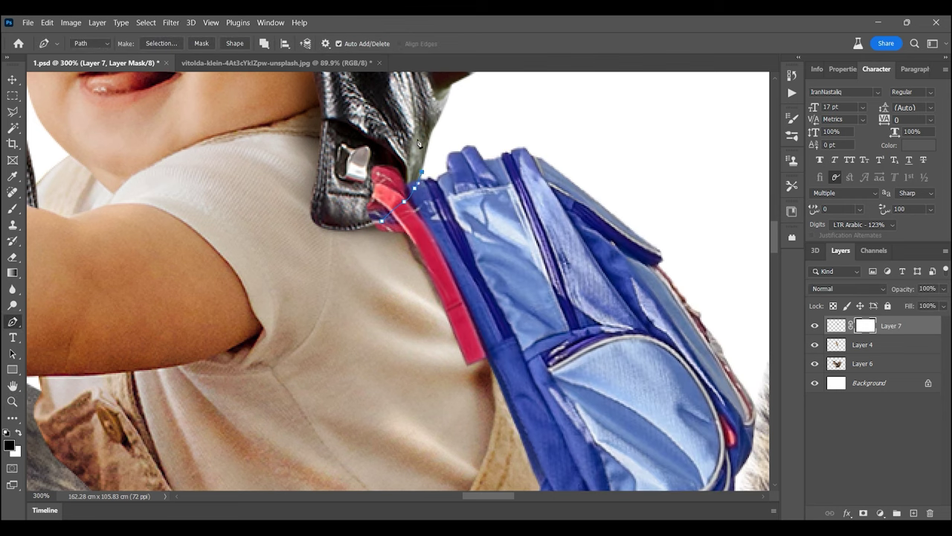
click(162, 43)
key(Return)
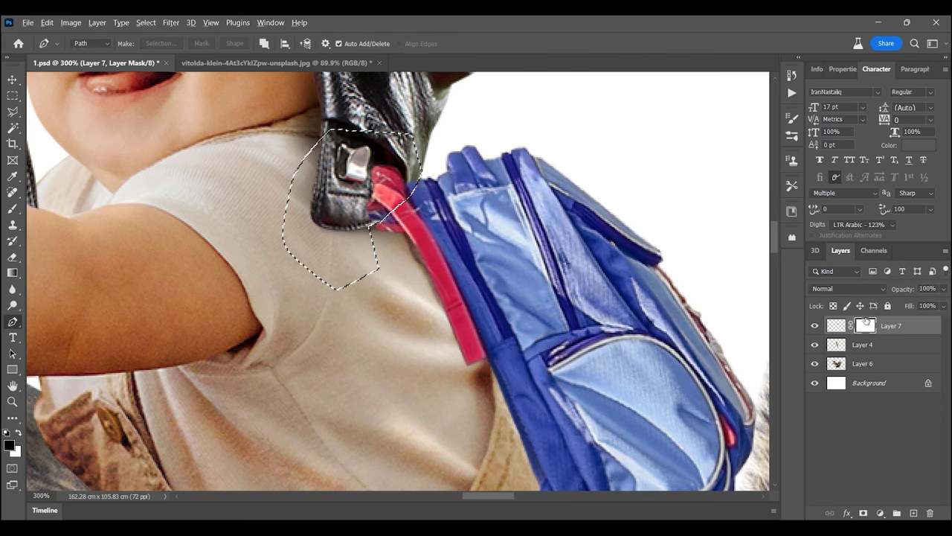
key(m)
click(11, 401)
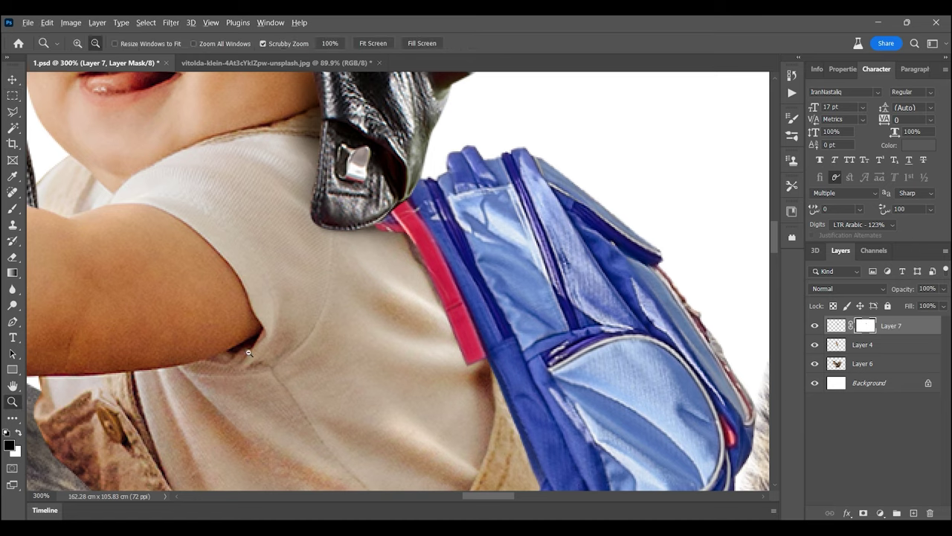
drag(438, 216, 769, 312)
drag(443, 239, 469, 324)
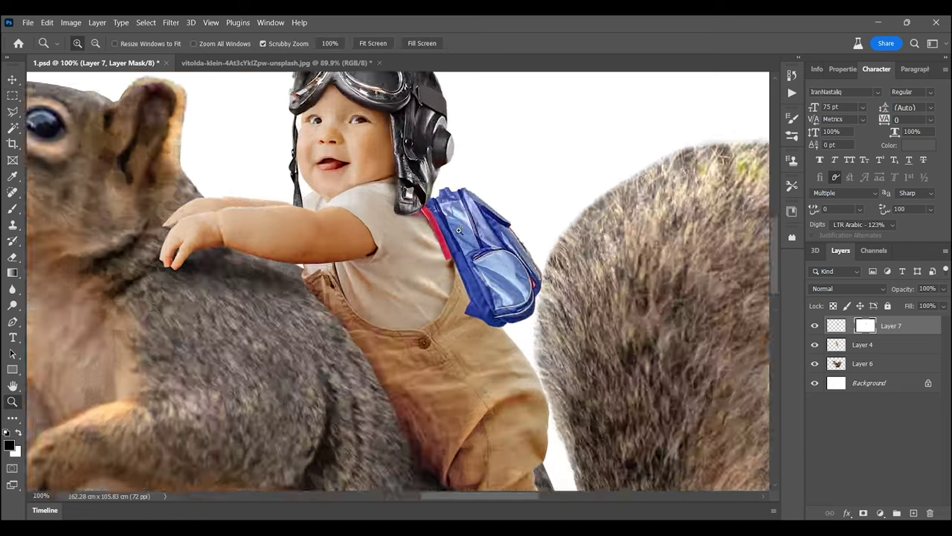
scroll(470, 324, down, 4)
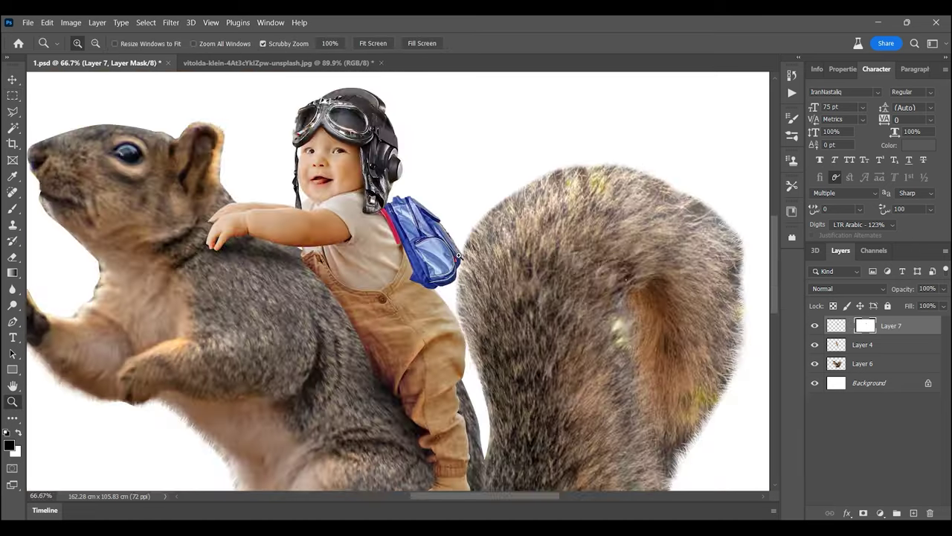
scroll(517, 276, down, 3)
Step: Lasso and copy a narrow strip of fabric from the backpack source photo
scroll(505, 272, up, 1)
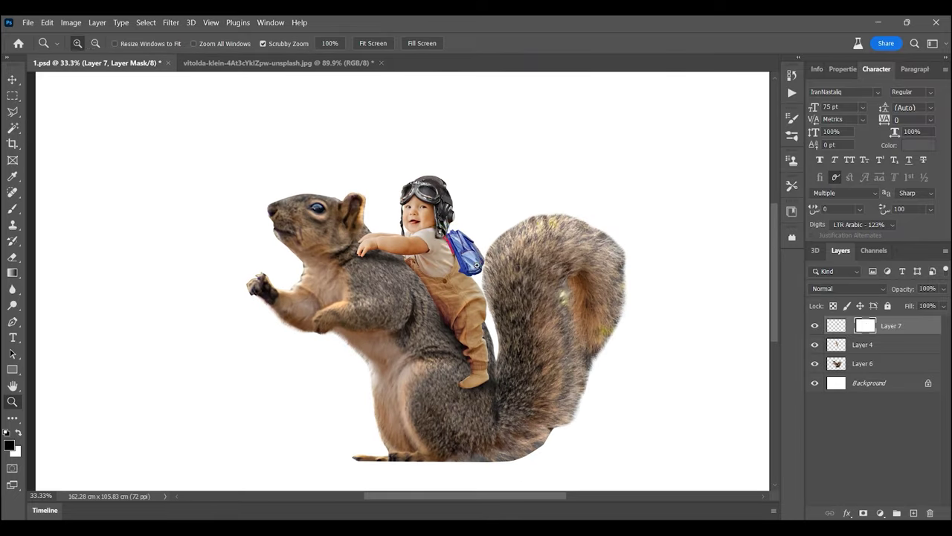
scroll(505, 271, up, 2)
click(835, 329)
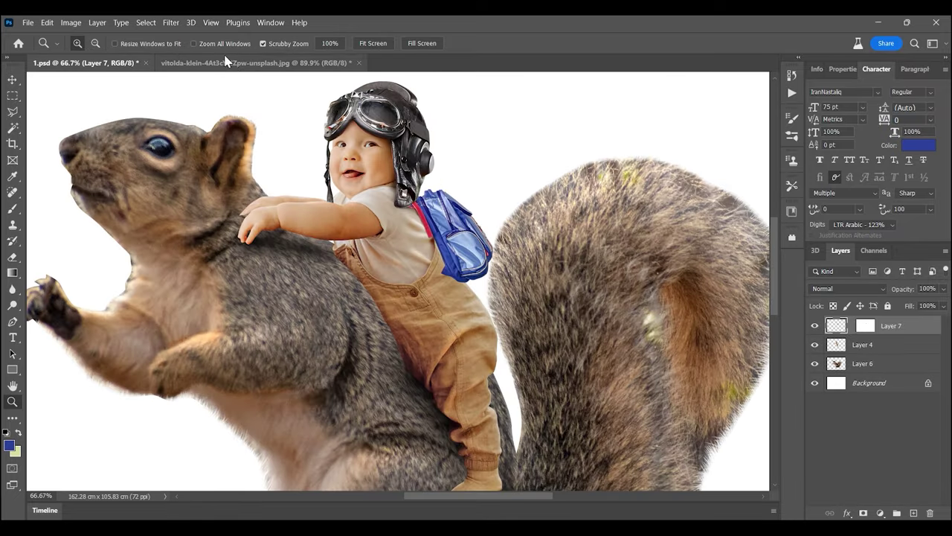
click(283, 63)
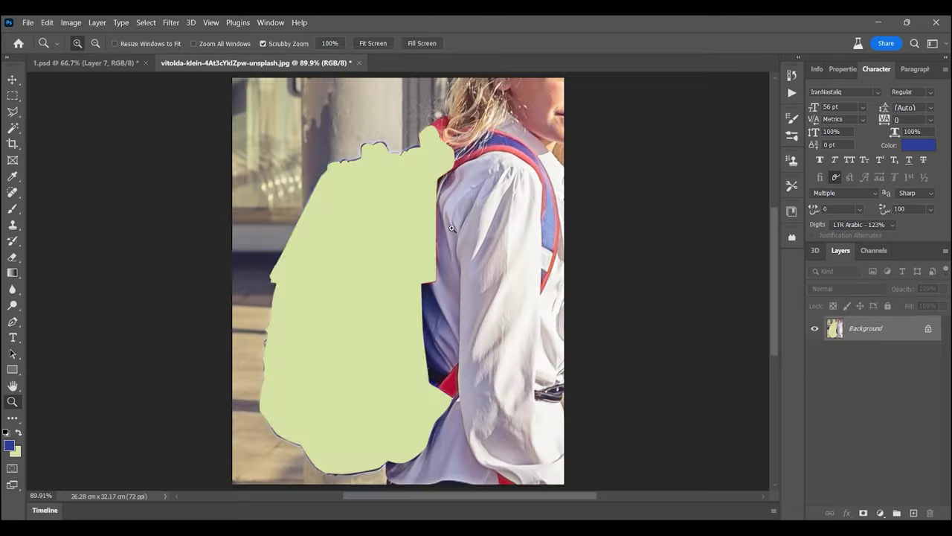
scroll(59, 145, up, 3)
click(12, 95)
click(12, 112)
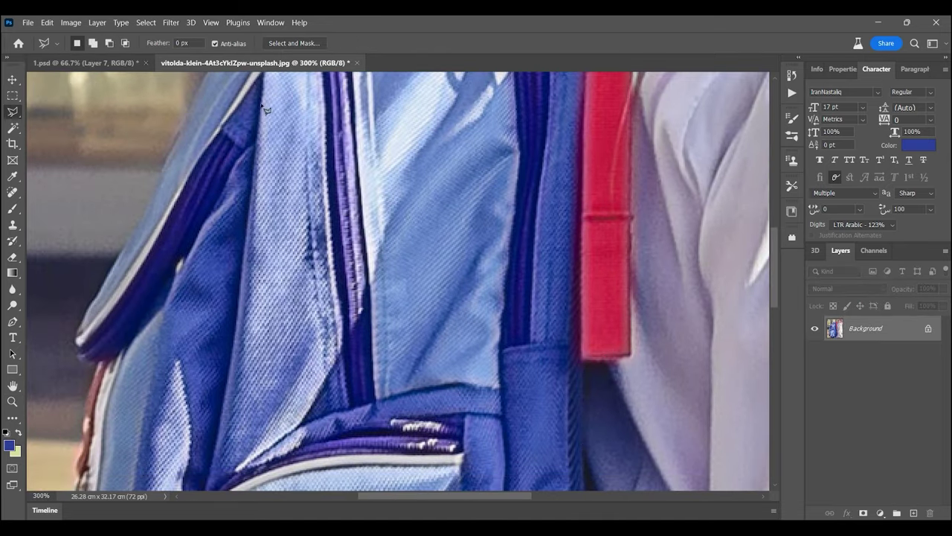
mouse_move(275, 93)
mouse_down()
mouse_move(311, 374)
mouse_move(276, 372)
mouse_up()
key(ctrl+c)
Step: Paste the fabric strip below the backpack and rotate it diagonally across the baby's chest
key(ctrl+Tab)
key(ctrl+v)
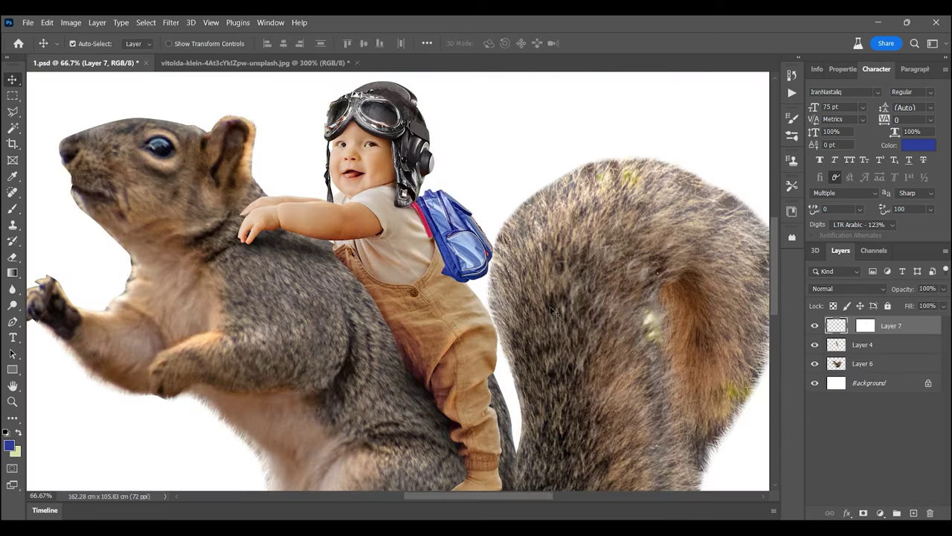
drag(859, 325, 874, 355)
key(ctrl+plus)
key(ctrl+plus)
key(ctrl+t)
mouse_move(476, 245)
mouse_down()
mouse_move(548, 319)
mouse_move(569, 296)
mouse_up()
scroll(569, 296, up, 3)
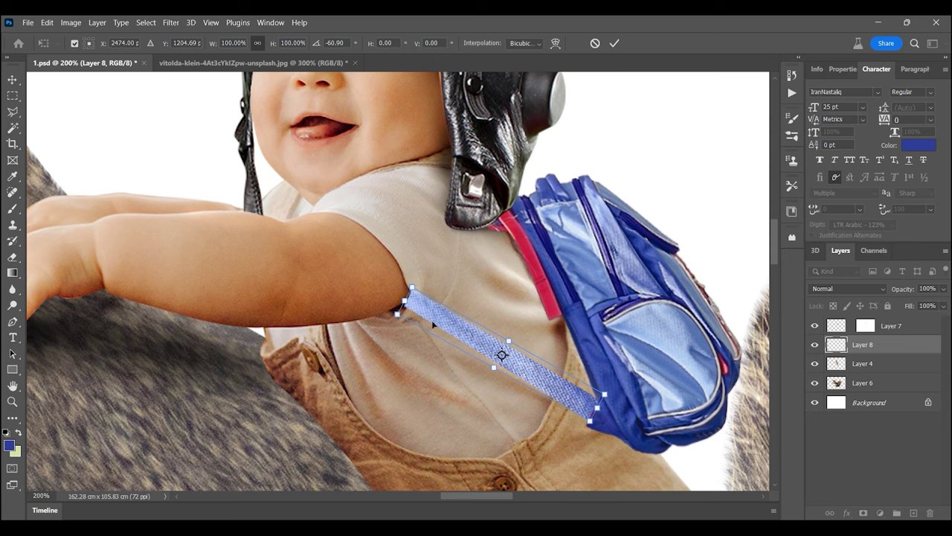
key(Return)
Step: Warp the strap so it runs into the backpack and curves under the baby's arm
key(ctrl+plus)
key(ctrl+t)
right_click(507, 320)
click(528, 144)
mouse_move(420, 296)
mouse_down()
mouse_move(684, 457)
mouse_move(638, 401)
mouse_up()
drag(360, 259, 350, 250)
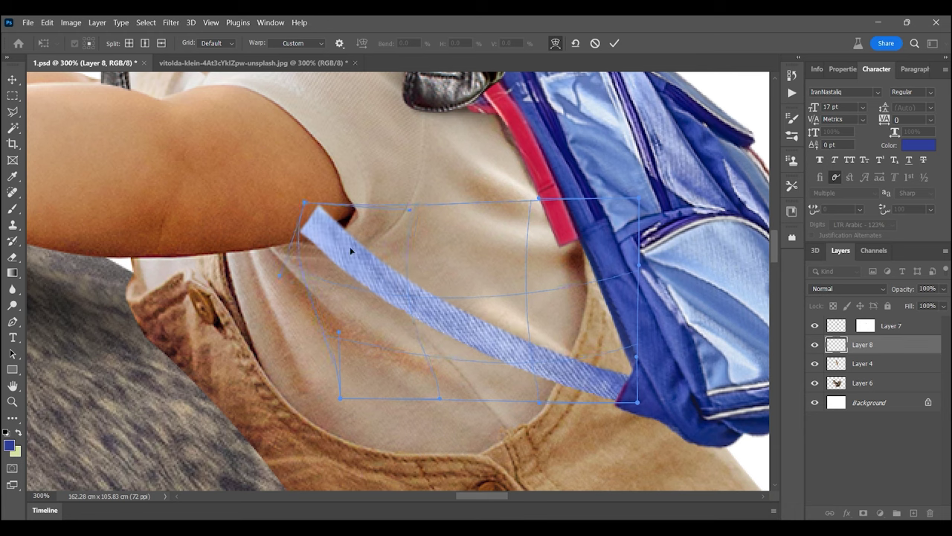
key(Return)
Step: Darken the strap with Levels output 160 and mask its end under the arm using a Pen path
key(ctrl+l)
drag(853, 298, 793, 301)
click(889, 135)
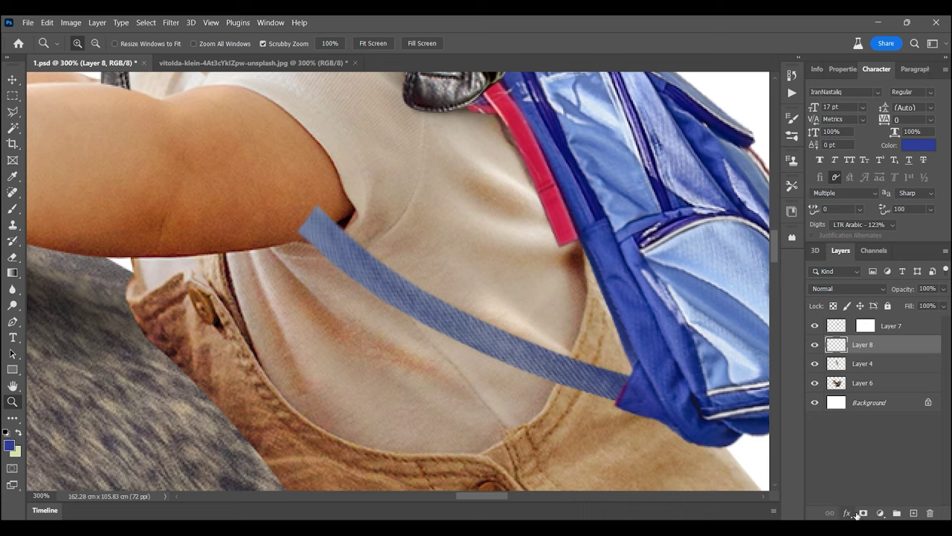
click(863, 512)
scroll(268, 268, up, 2)
key(p)
click(266, 145)
key(ctrl+Return)
key(alt+BackSpace)
key(m)
Step: Merge the strap layer into the backpack's Layer 7
key(ctrl+d)
key(ctrl+0)
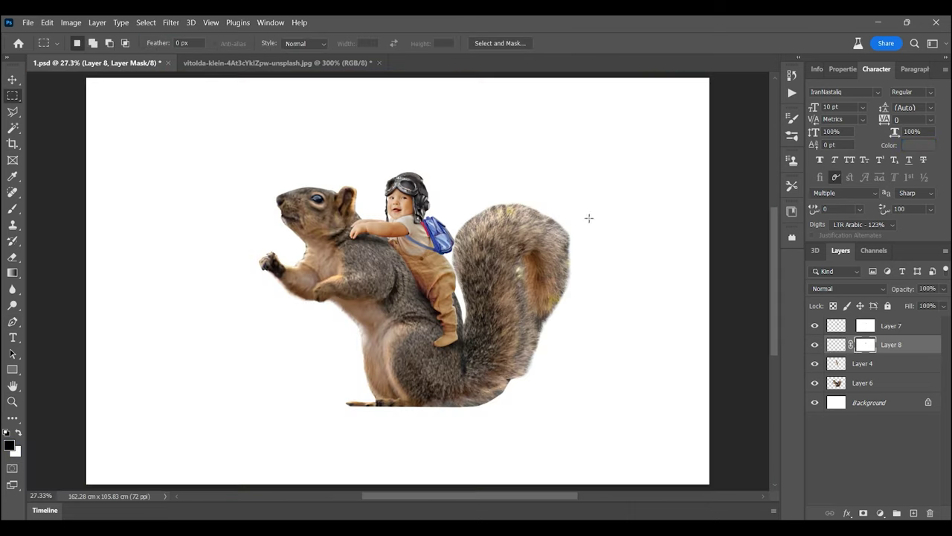
shift+click(863, 326)
key(ctrl+e)
key(z)
click(474, 199)
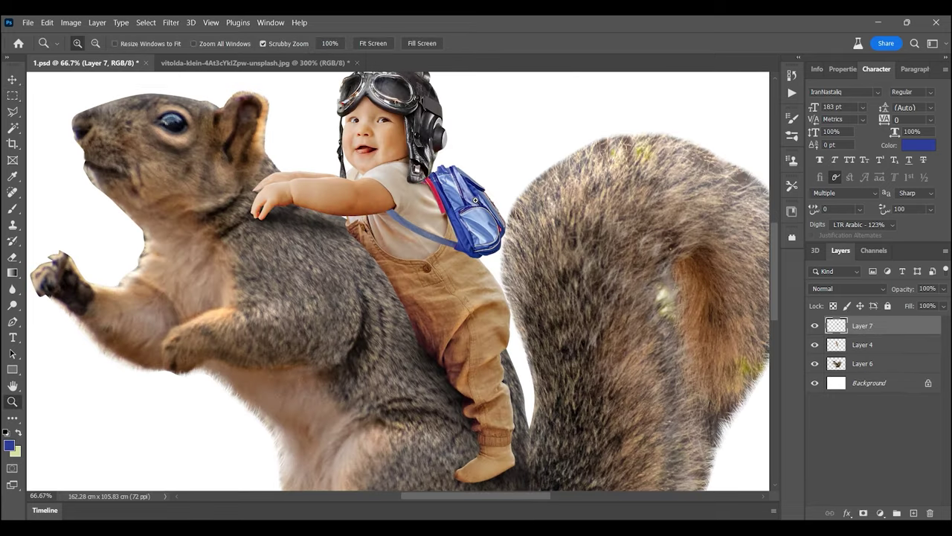
Step: Colorize the backpack with Hue/Saturation: Hue 340, Saturation 25, Lightness -18
click(475, 200)
key(ctrl+u)
drag(759, 108, 781, 110)
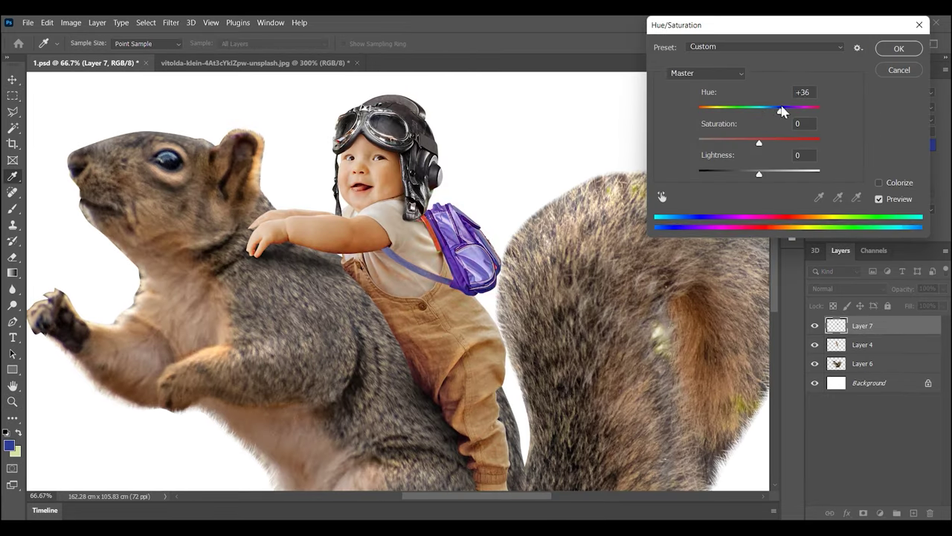
key(alt+o)
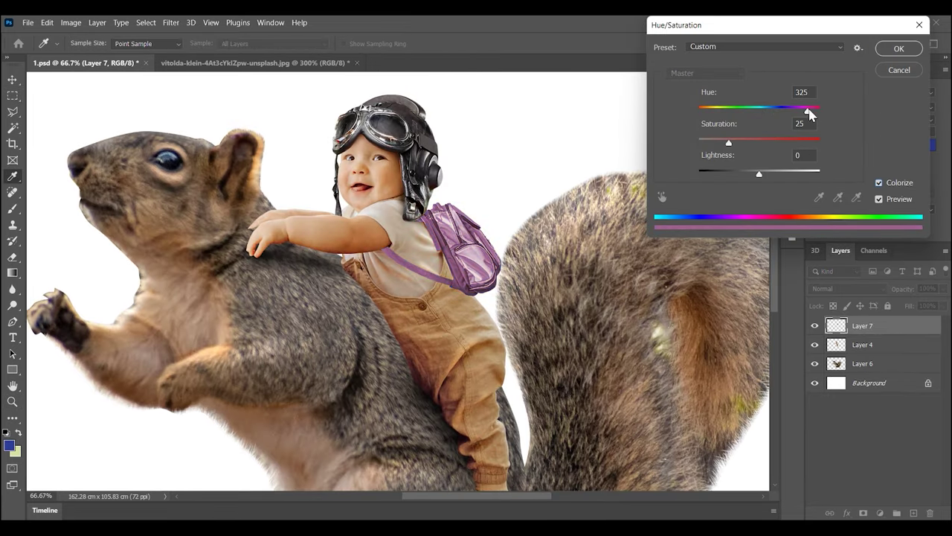
drag(758, 174, 749, 174)
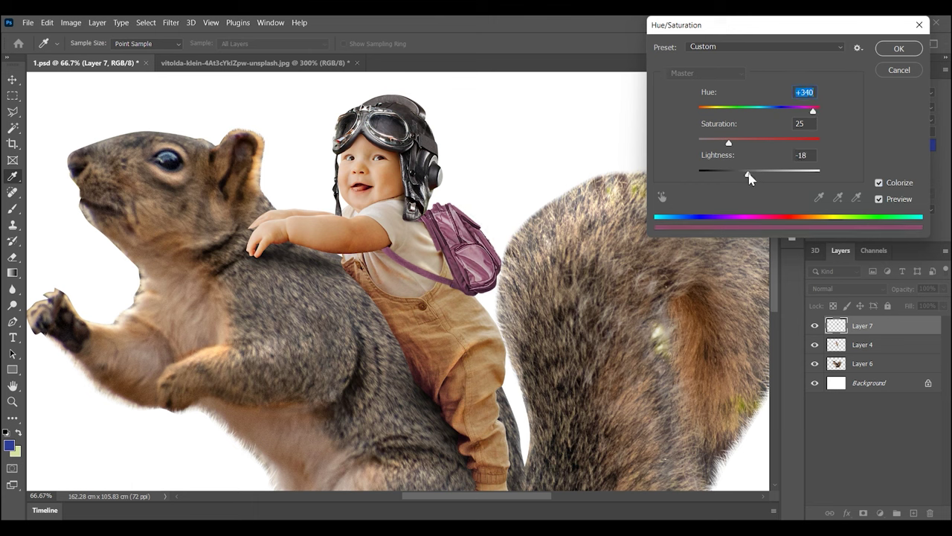
click(895, 49)
Step: Apply Shadows/Highlights to the backpack with a 35% shadow amount
key(alt+i)
key(a)
key(w)
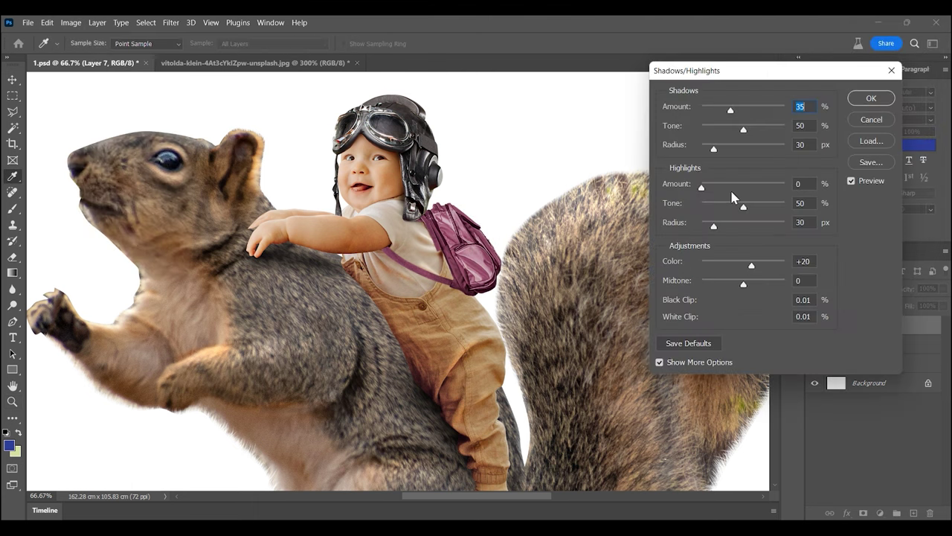
key(Return)
key(z)
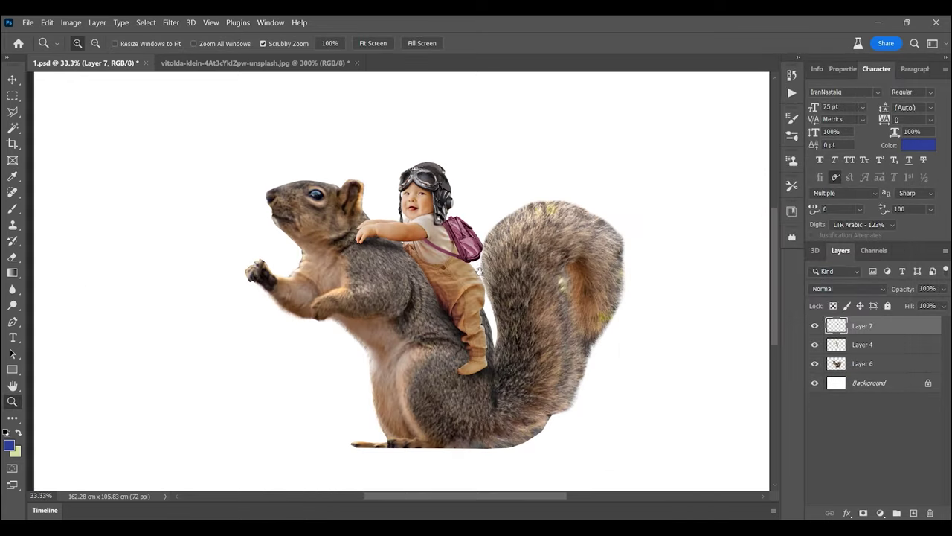
key(ctrl+minus)
key(ctrl+minus)
drag(506, 240, 566, 241)
Step: Set up a Multiply shading layer over the baby with a black brush
key(b)
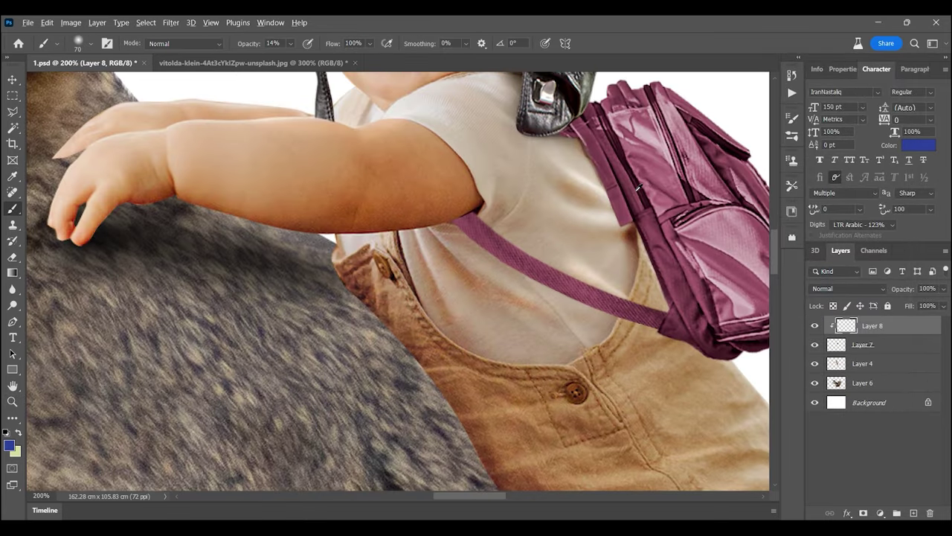
click(837, 291)
click(833, 252)
scroll(667, 205, up, 2)
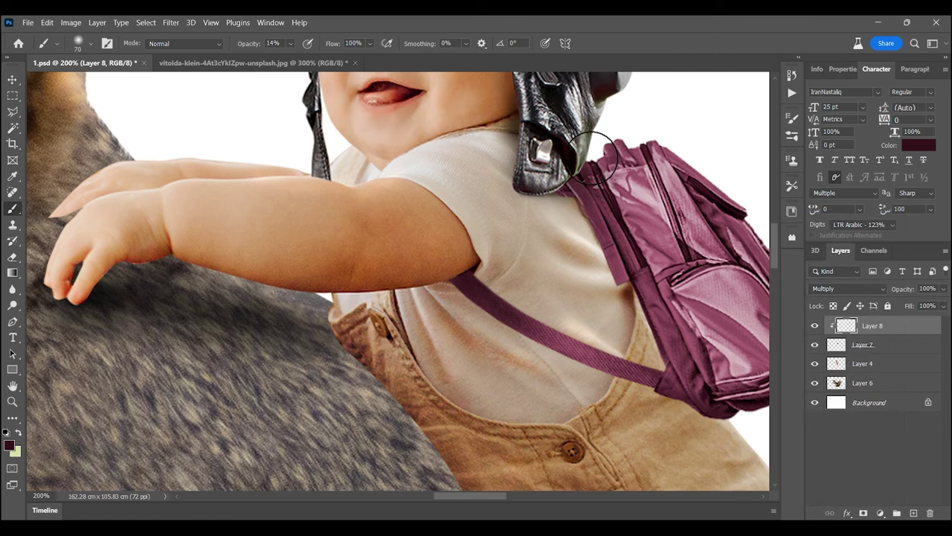
drag(628, 295, 541, 185)
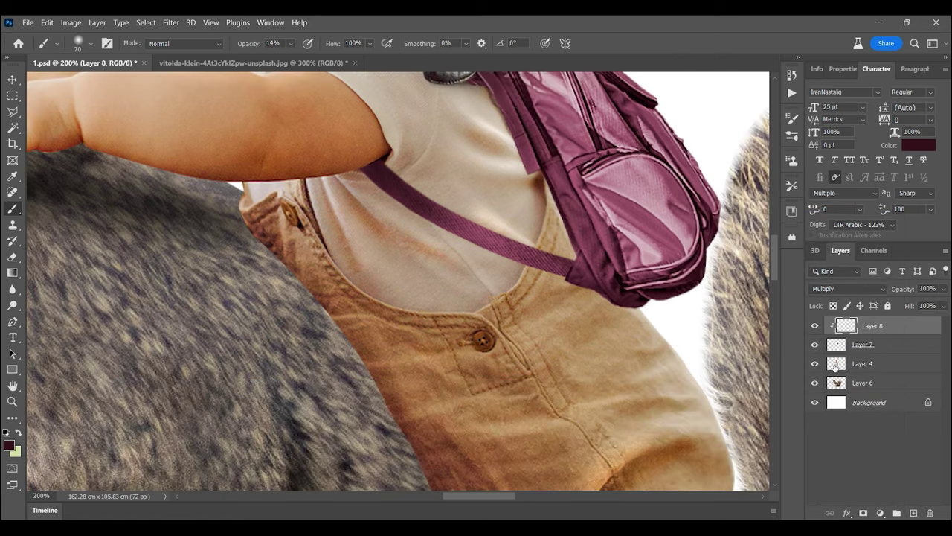
click(834, 365)
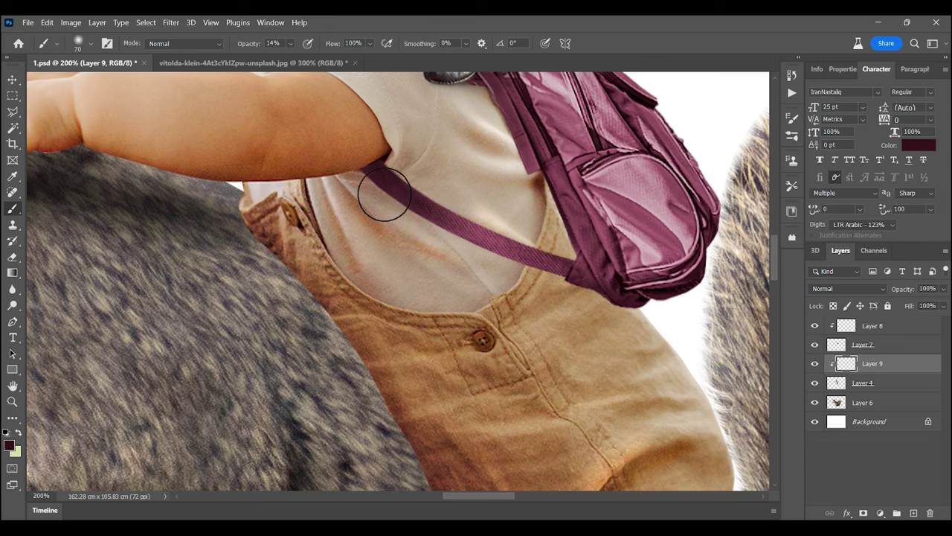
click(9, 445)
click(878, 257)
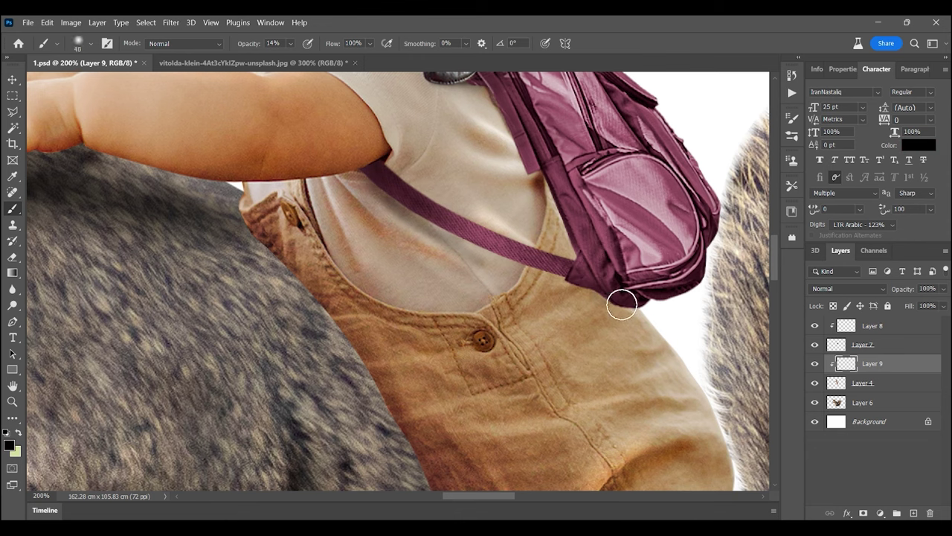
click(843, 289)
click(833, 253)
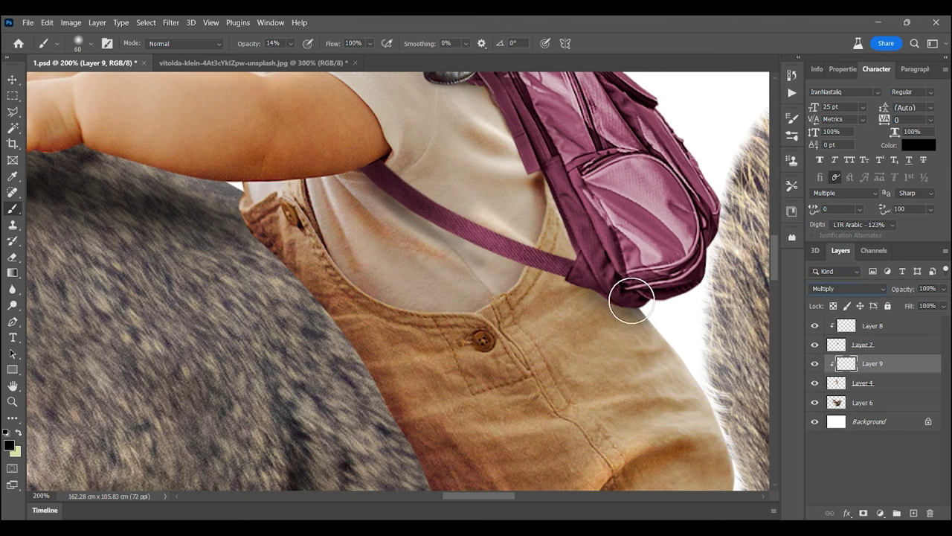
Step: Paint a soft dark brown shadow at 14% on the shirt below the strap
alt+click(592, 400)
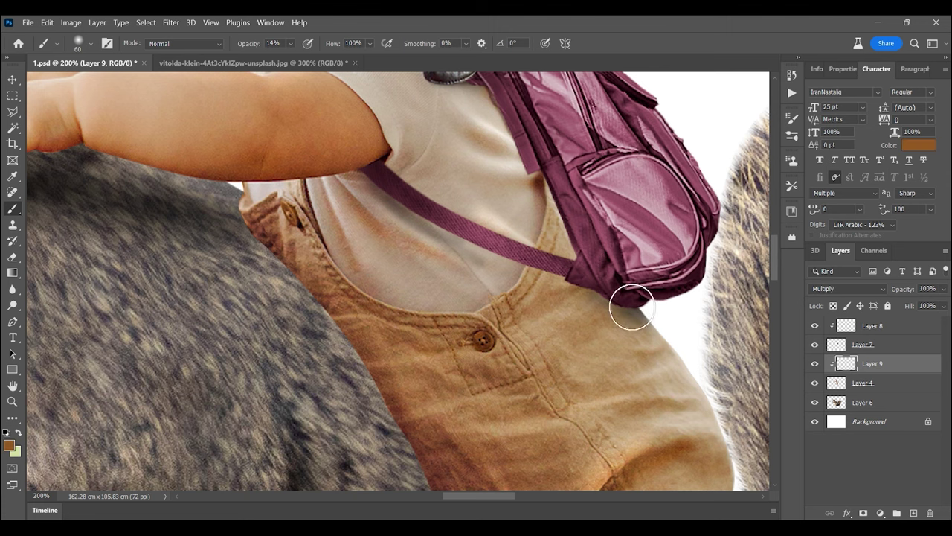
alt+click(619, 479)
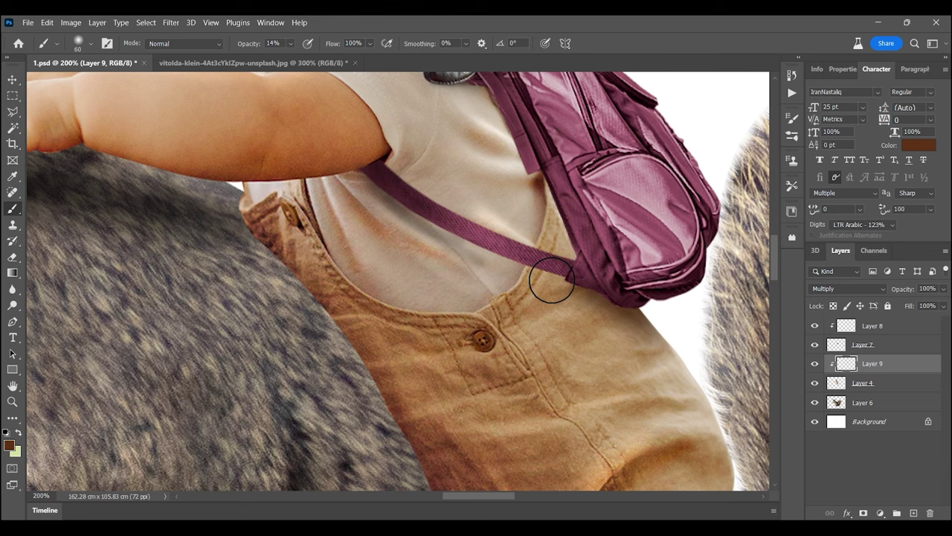
drag(466, 256, 550, 289)
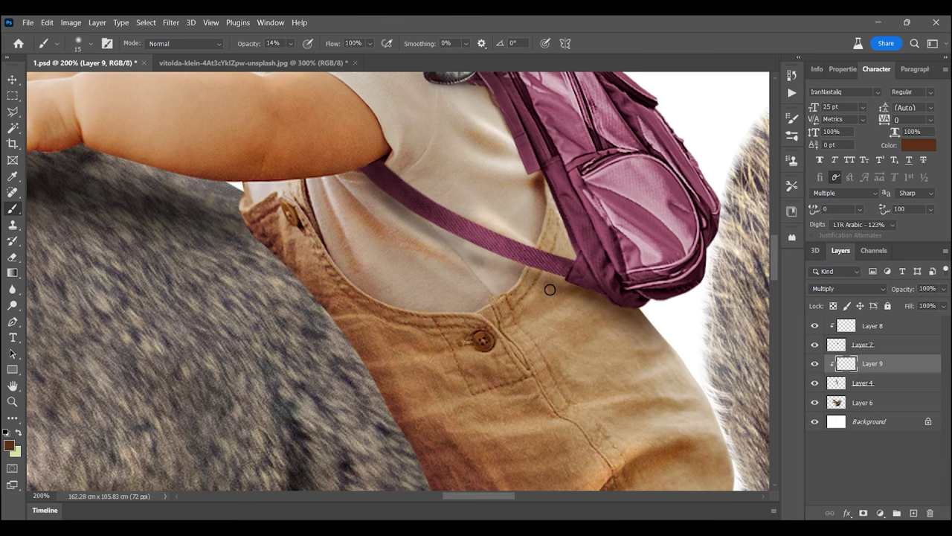
click(12, 404)
alt+click(489, 287)
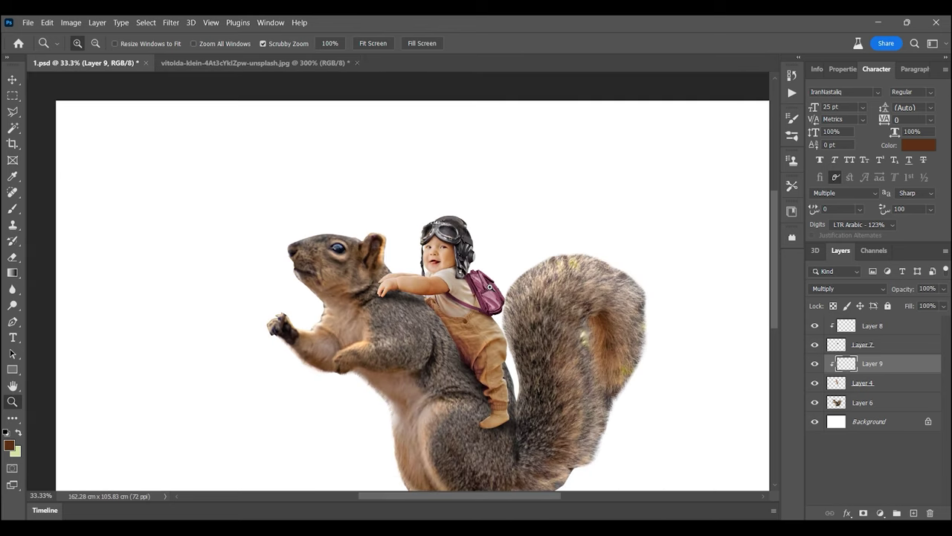
alt+click(490, 286)
key(ctrl+1)
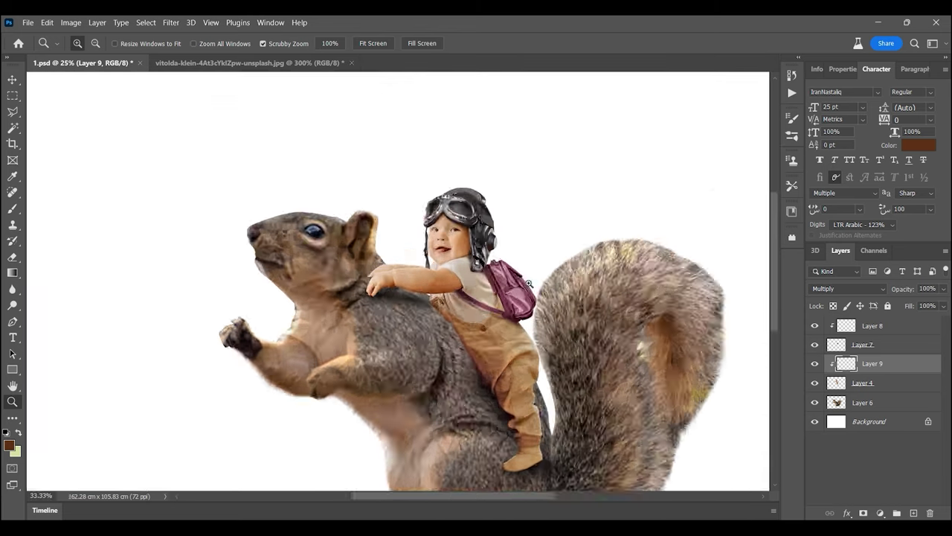
Step: Brush white highlights along the backpack's top edge on a new Layer 10 clipped to it
click(877, 344)
click(878, 327)
key(ctrl+shift+alt+n)
click(557, 238)
key(b)
click(9, 444)
click(878, 260)
key(bracketleft)
key(bracketleft)
key(bracketleft)
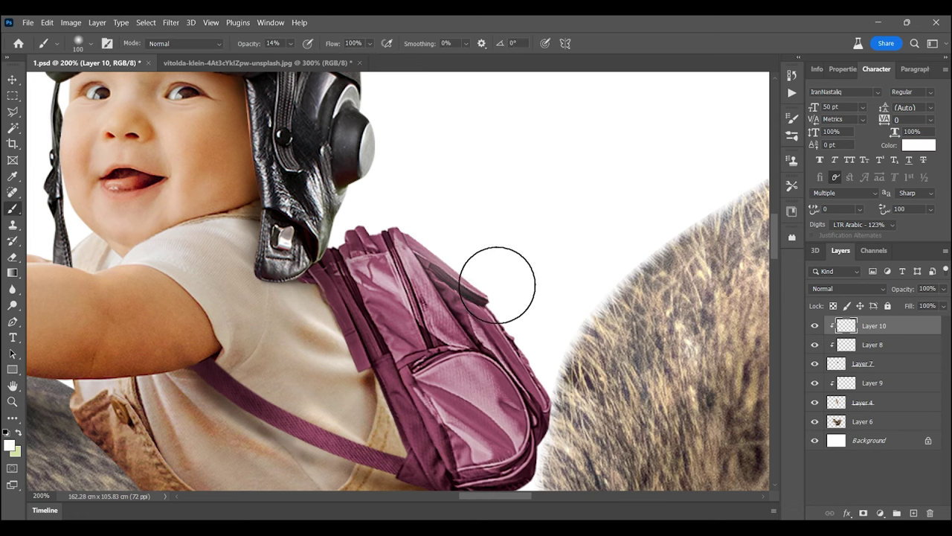
drag(407, 224, 354, 219)
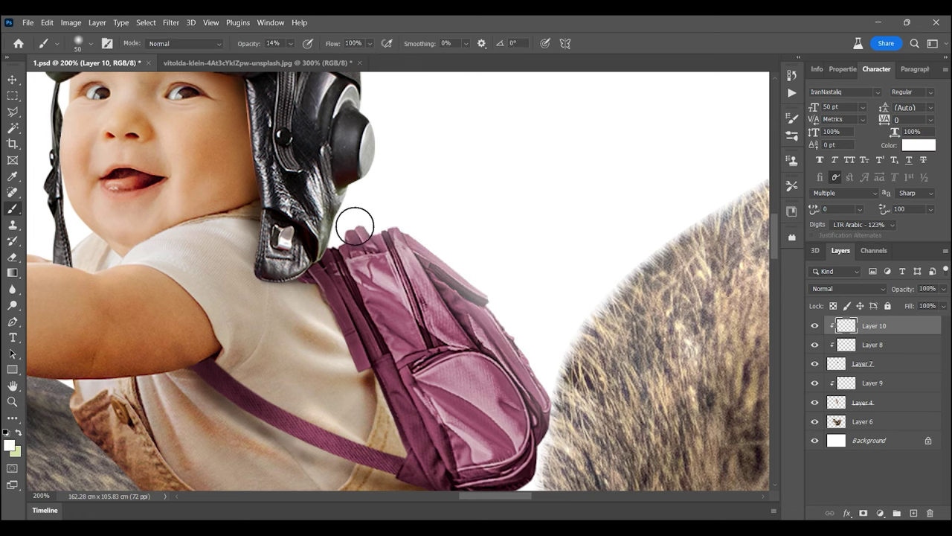
Step: Set the highlight layer to Overlay and add a duplicate clipped above it
key(ctrl+0)
click(848, 289)
click(839, 362)
key(ctrl+j)
drag(889, 325, 890, 337)
key(ctrl+alt+g)
key(alt+bracketright)
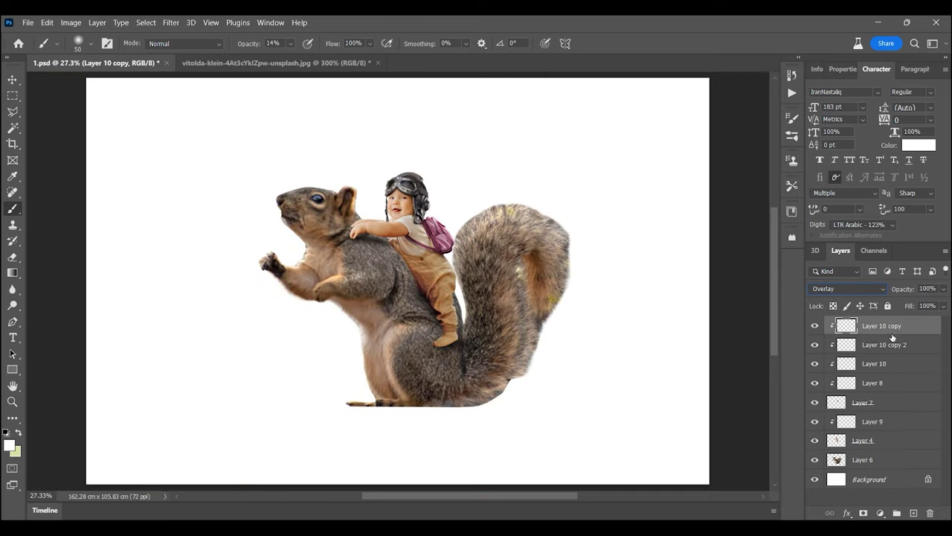
Step: Merge the backpack, highlight and child layers into a single layer
shift+click(876, 406)
key(ctrl+e)
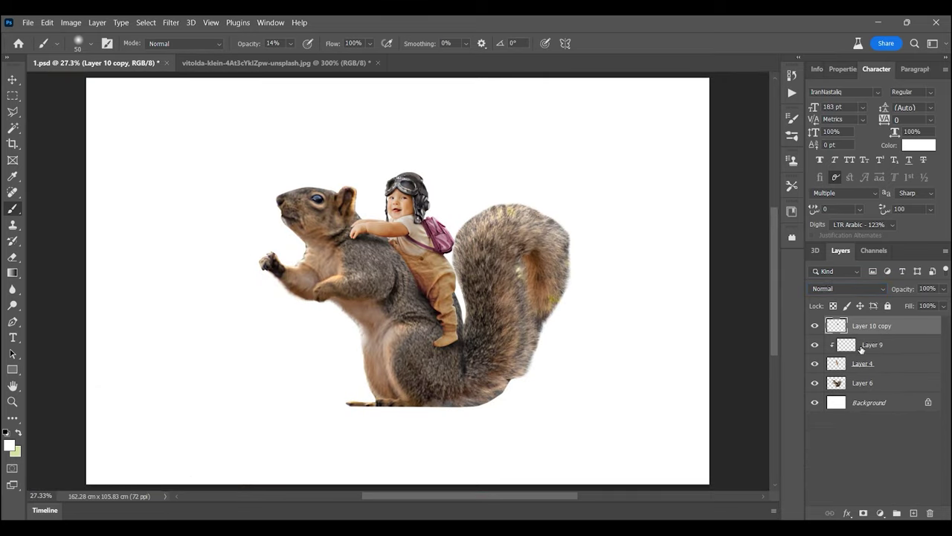
shift+click(864, 366)
key(ctrl+e)
key(v)
Step: Puppet Warp the child's leg, pinning it and bending the foot onto the squirrel
click(27, 22)
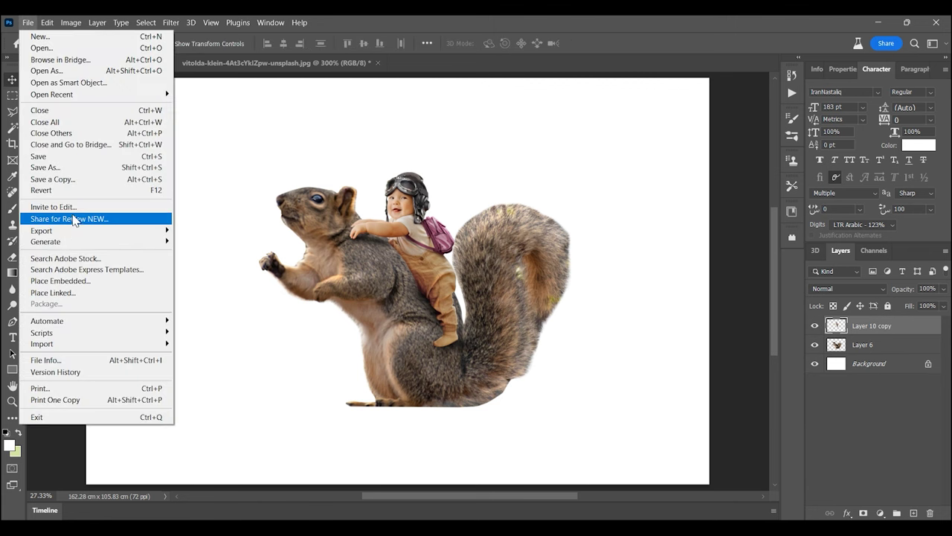
click(90, 258)
click(435, 273)
click(444, 300)
drag(452, 332, 455, 327)
key(v)
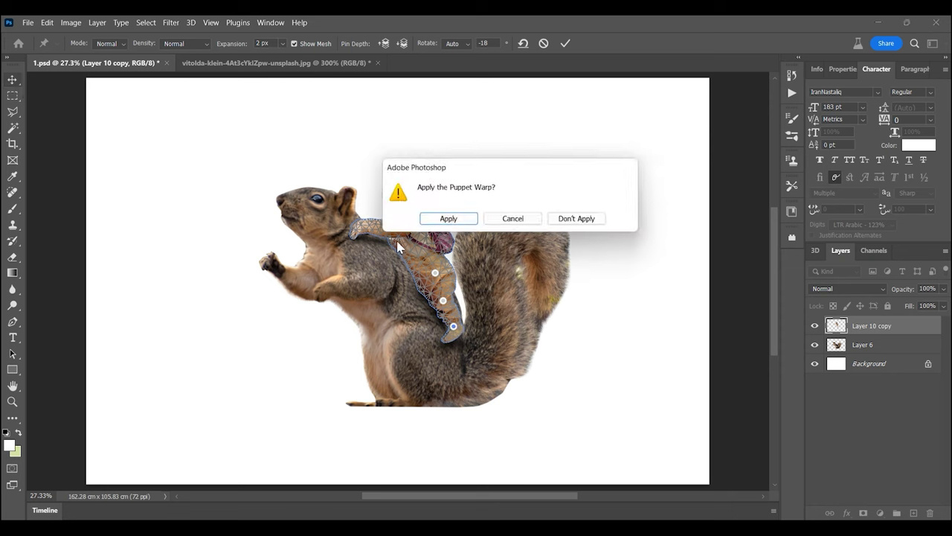
key(Return)
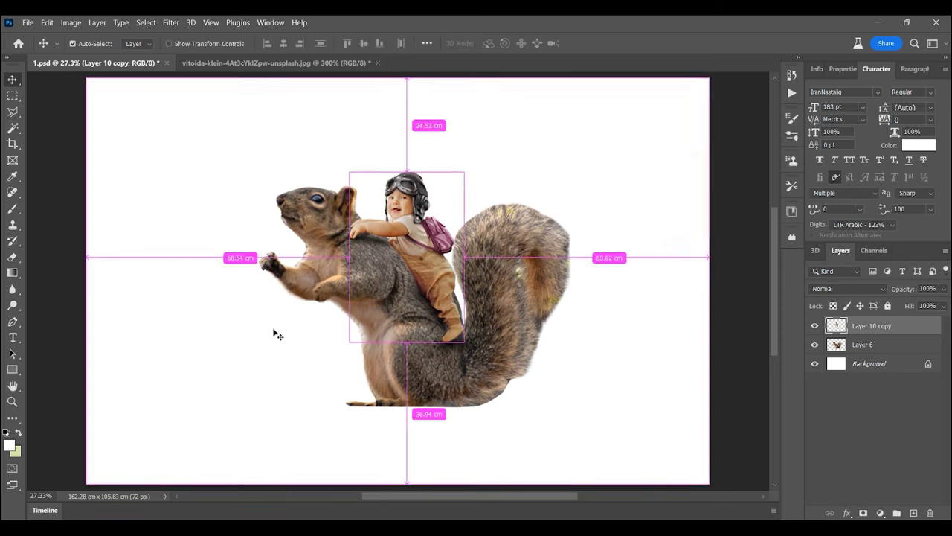
click(28, 22)
click(46, 50)
Step: Open the dog photo and start a Pen path along the red collar's strap and ring
double_click(213, 131)
key(z)
click(305, 200)
key(p)
click(244, 298)
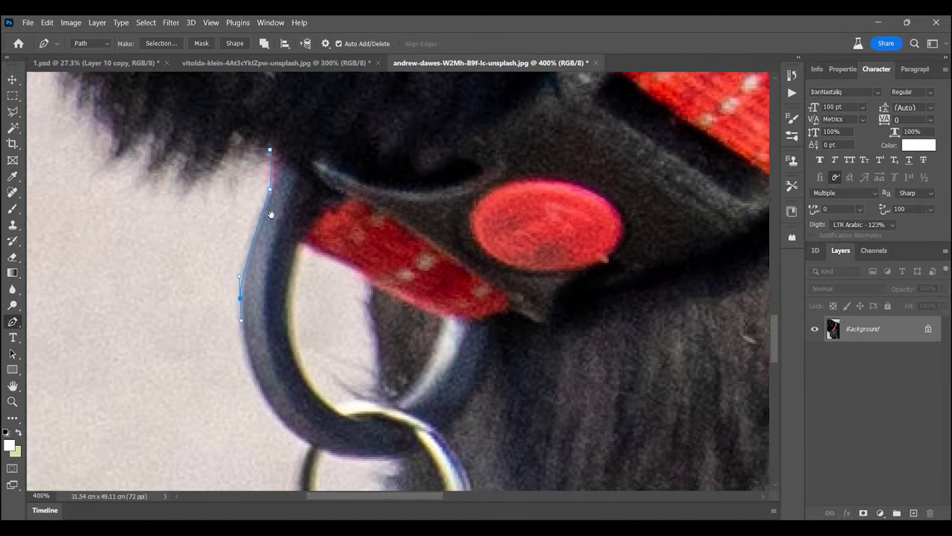
scroll(283, 223, down, 5)
click(303, 228)
scroll(394, 411, down, 5)
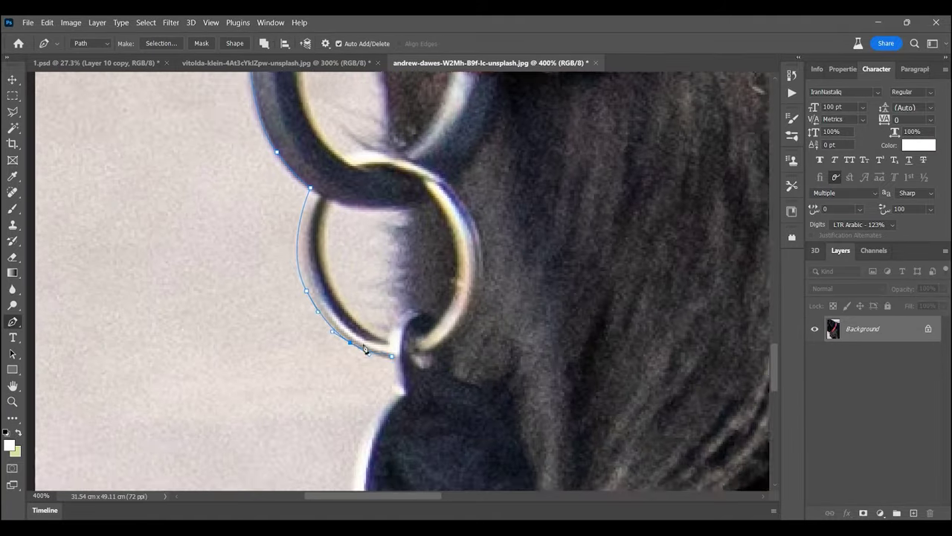
click(476, 361)
scroll(488, 276, up, 5)
click(489, 276)
Step: Close the collar outline around ring and buckle, make it a selection, and bring it into 1.psd
scroll(467, 405, up, 5)
drag(445, 375, 493, 301)
scroll(446, 335, down, 5)
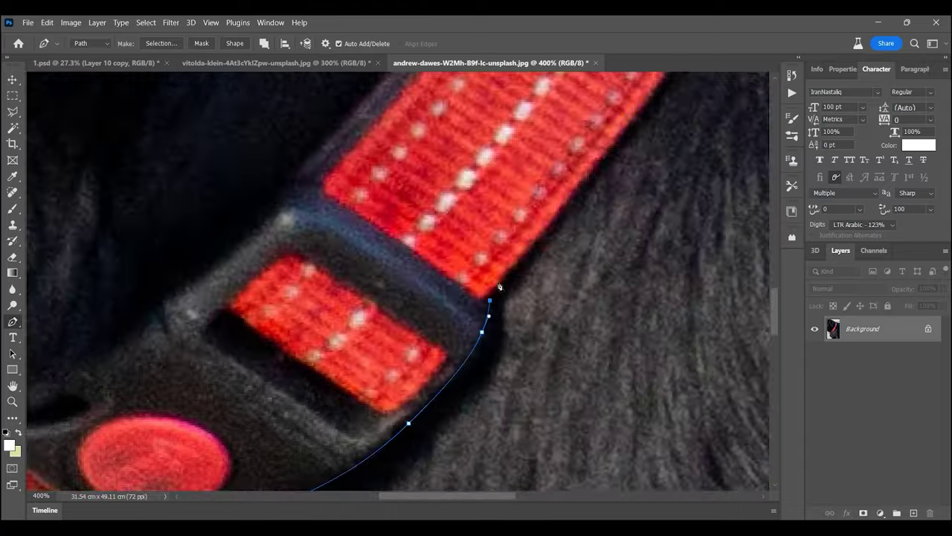
scroll(444, 370, right, 5)
scroll(463, 297, up, 5)
click(465, 352)
drag(407, 381, 394, 387)
click(355, 414)
scroll(370, 226, down, 5)
scroll(370, 226, left, 3)
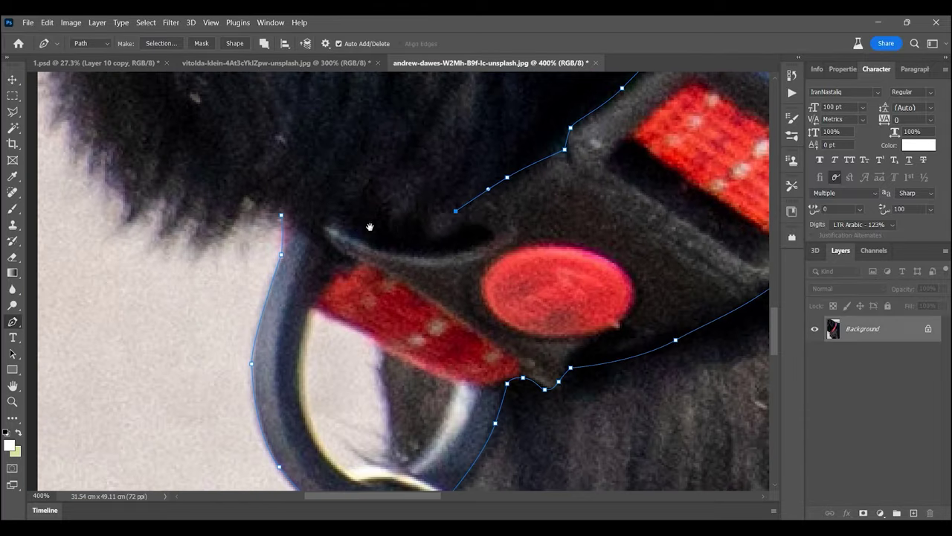
click(282, 216)
click(161, 43)
click(540, 145)
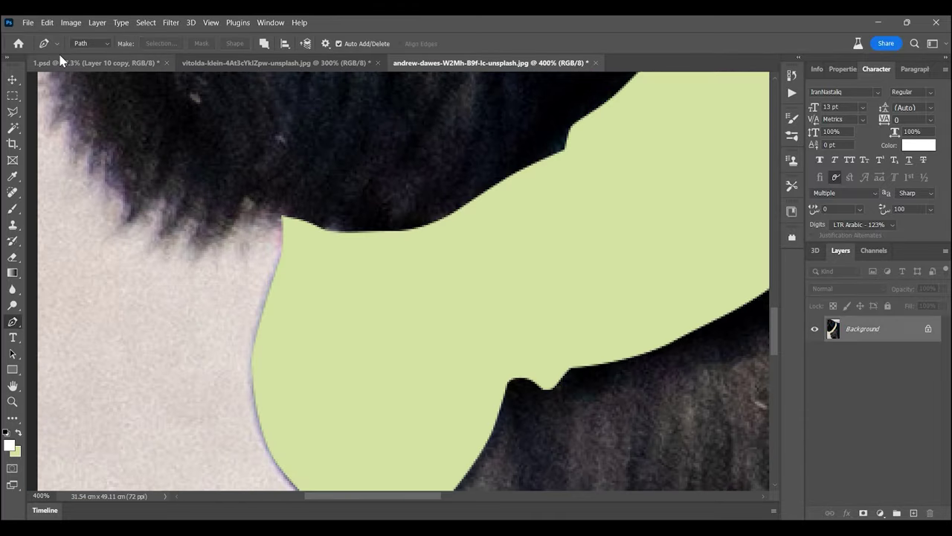
click(74, 62)
Step: Scale Layer 7's collar down to about 60.69% and move it onto the squirrel's neck
key(z)
scroll(587, 350, up, 3)
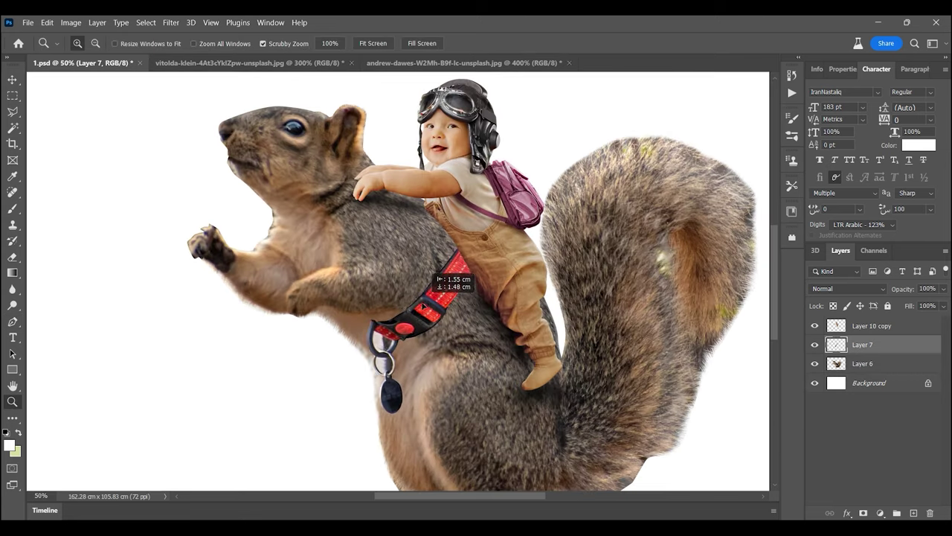
scroll(587, 350, down, 4)
key(ctrl+t)
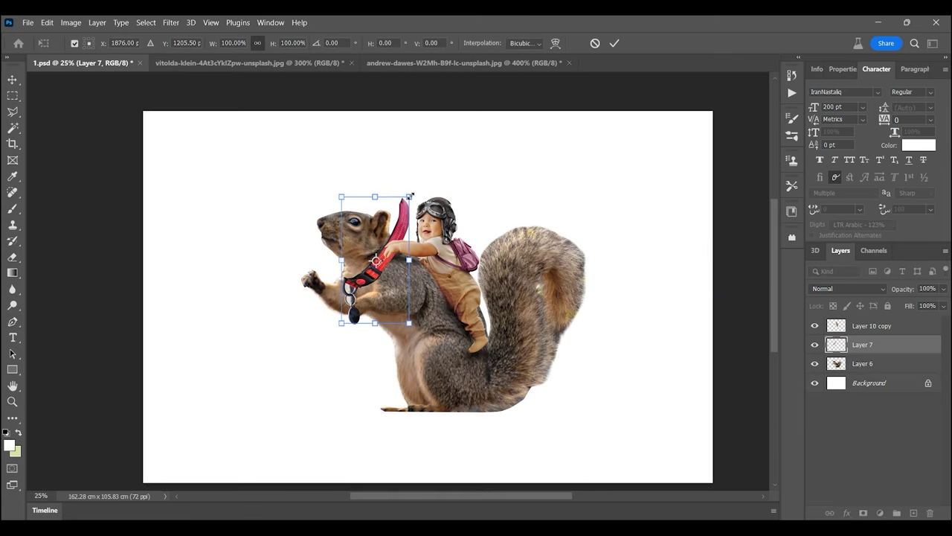
mouse_move(418, 311)
mouse_down()
mouse_move(346, 313)
mouse_move(394, 272)
mouse_move(355, 223)
mouse_up()
scroll(344, 265, up, 2)
scroll(345, 265, up, 1)
drag(438, 270, 450, 305)
Step: Warp the collar so it curves around the neck with the tag hanging down
right_click(439, 274)
click(461, 357)
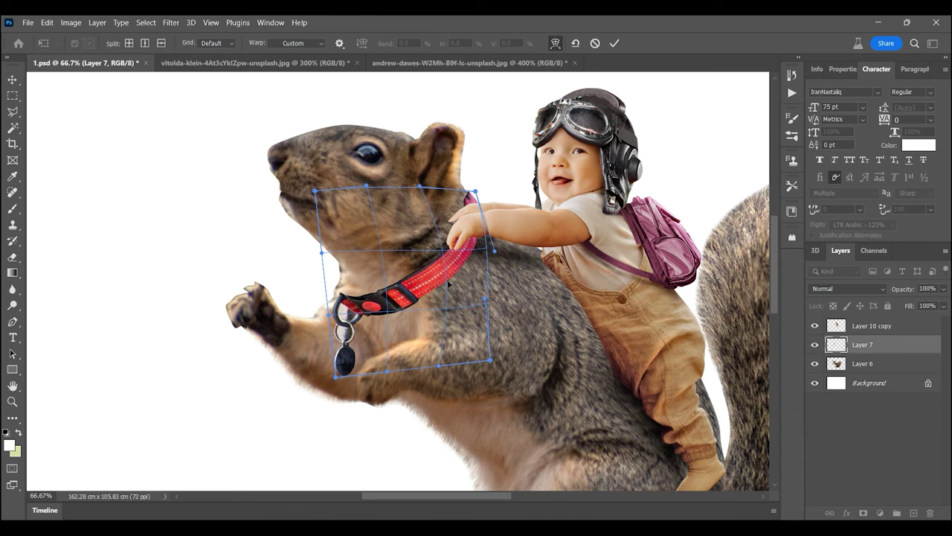
drag(470, 204, 473, 200)
drag(337, 350, 342, 348)
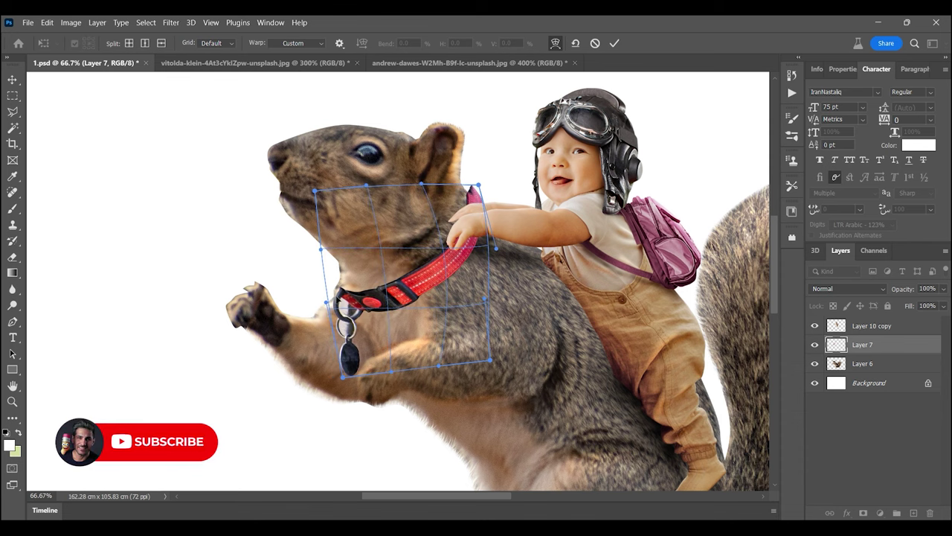
scroll(425, 319, down, 2)
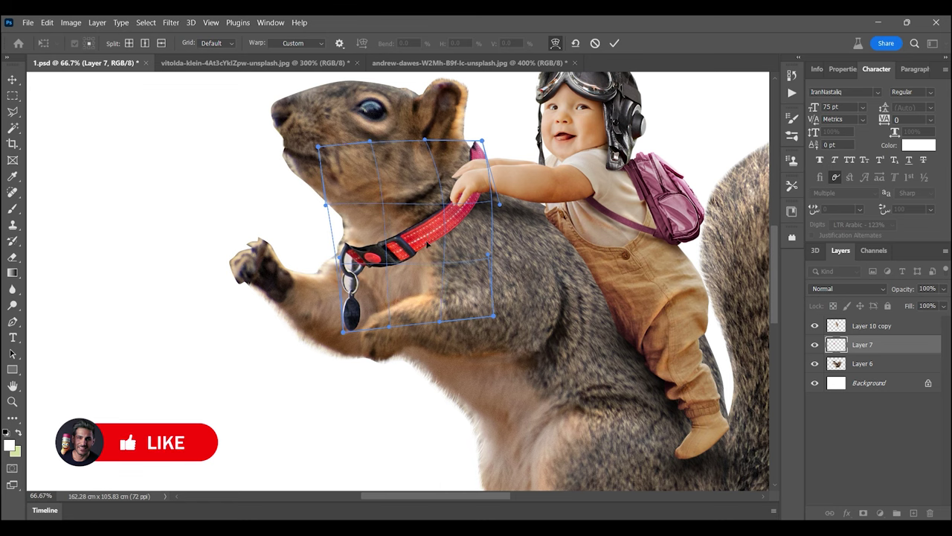
key(Return)
triple_click(463, 139)
Step: Cut away the excess strap end and the background inside the collar's loop
key(p)
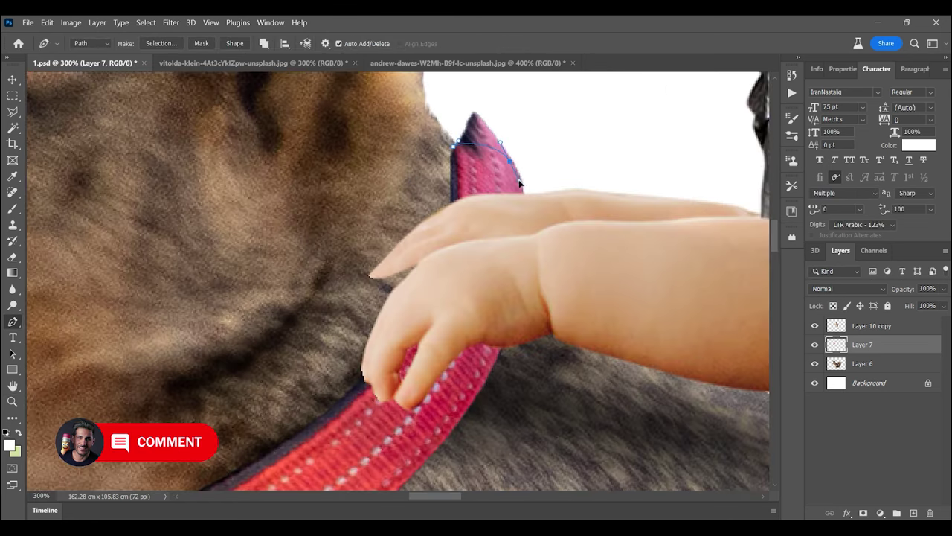
right_click(430, 134)
key(Return)
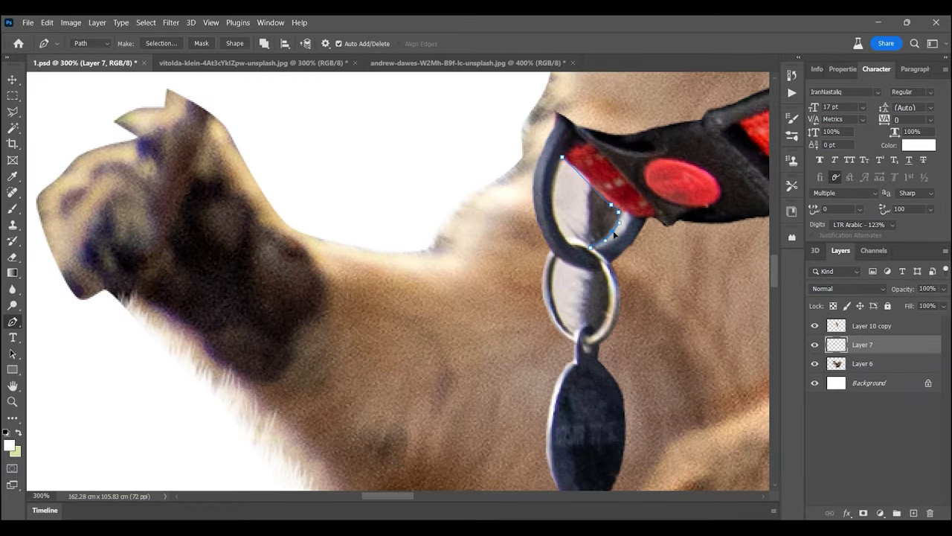
click(159, 44)
key(Return)
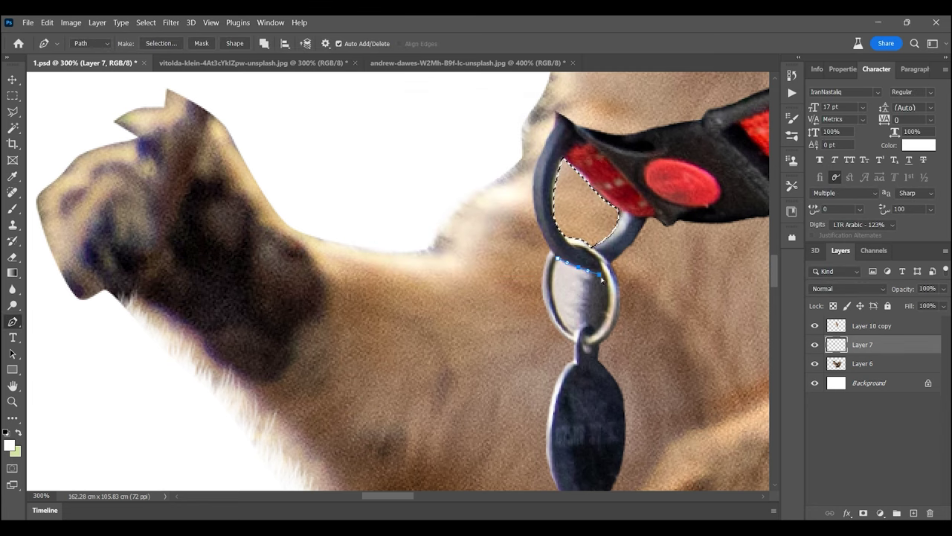
Step: Delete the gap inside the upper ring, then deselect and fit the image on screen
click(597, 329)
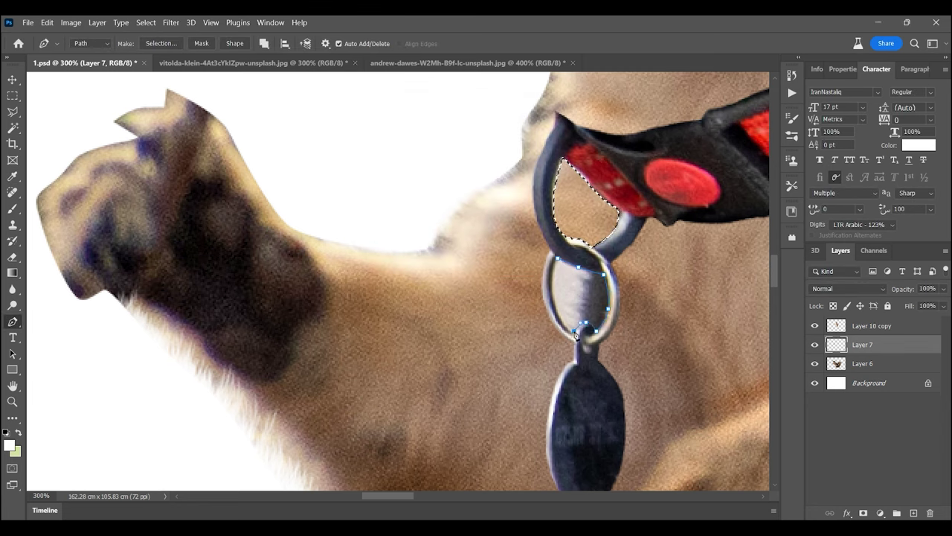
click(160, 43)
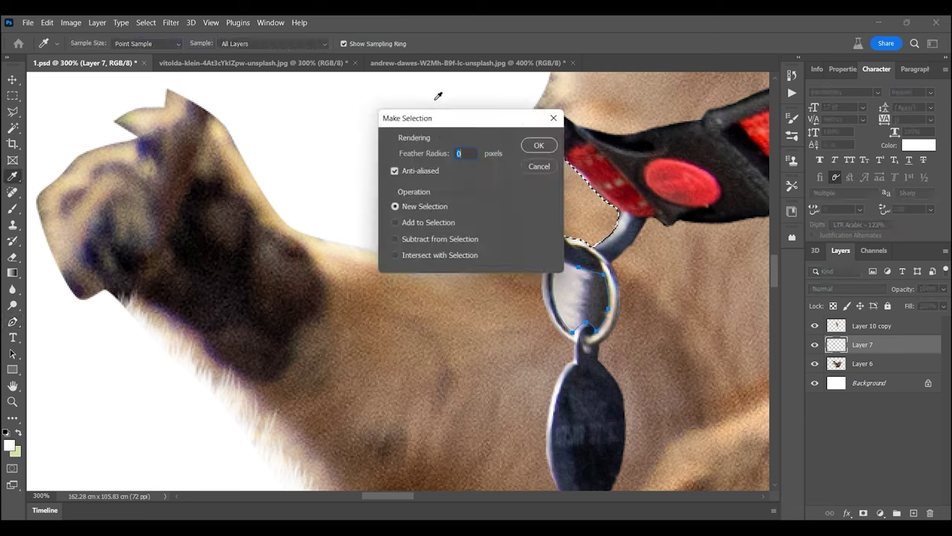
click(538, 146)
key(m)
key(ctrl+0)
Step: Duplicate the collar layer and flip and rotate the copy onto the neck
key(z)
key(ctrl+j)
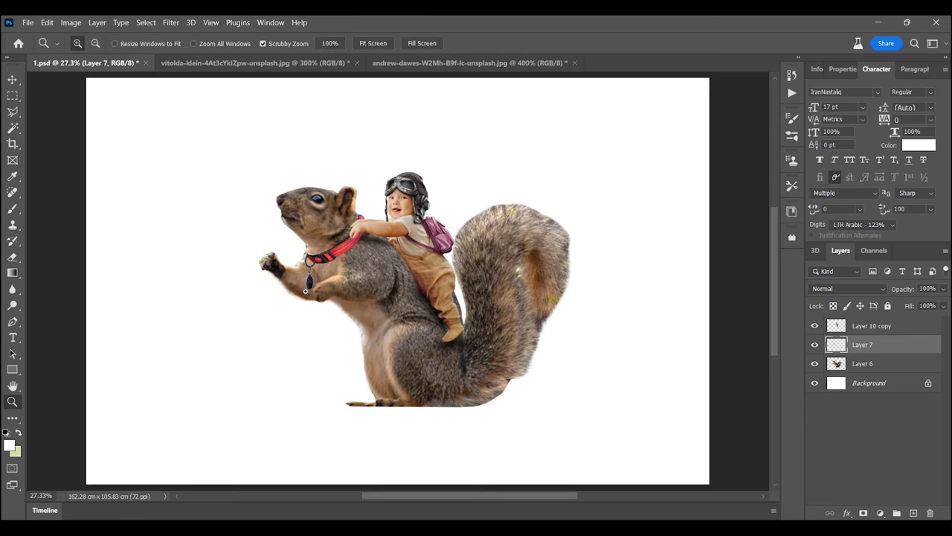
drag(307, 292, 302, 255)
key(ctrl+t)
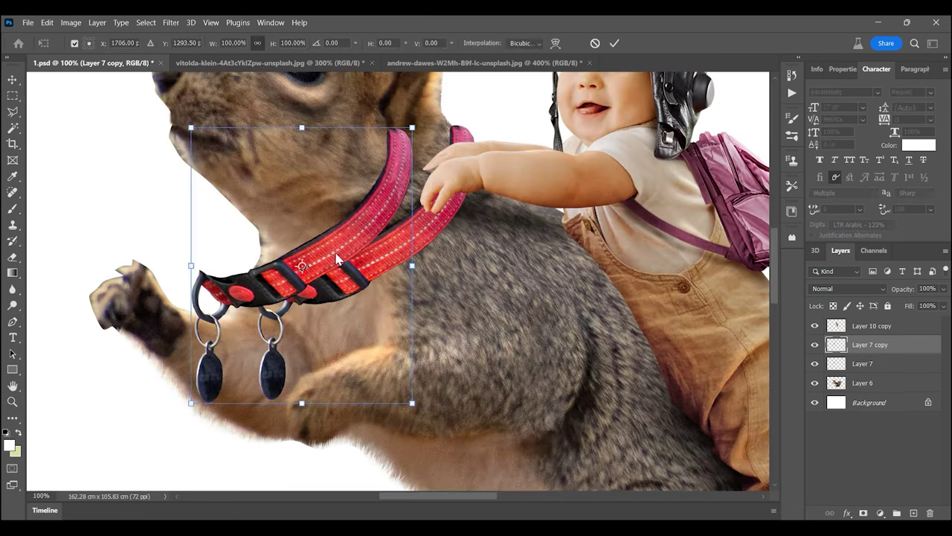
drag(311, 216, 339, 262)
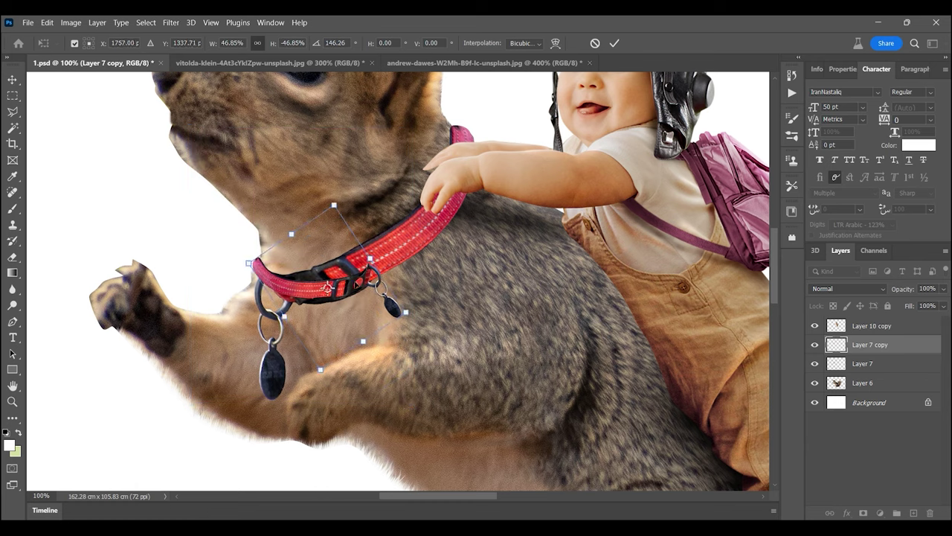
key(Return)
Step: Move the collar copy beneath the original and shift it along the neck
key(z)
key(ctrl+bracketleft)
click(318, 180)
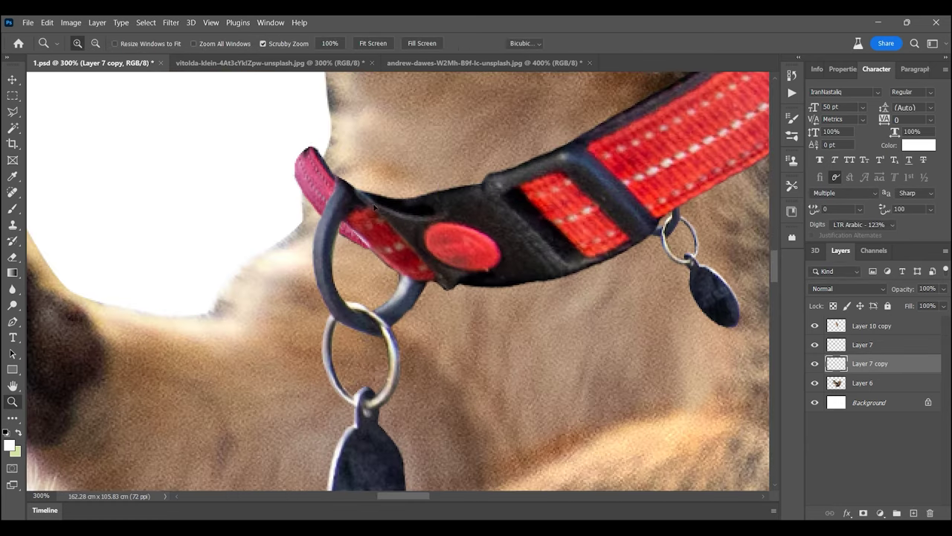
key(ctrl+t)
drag(294, 145, 327, 142)
key(Return)
key(ctrl+minus)
key(ctrl+minus)
key(ctrl+minus)
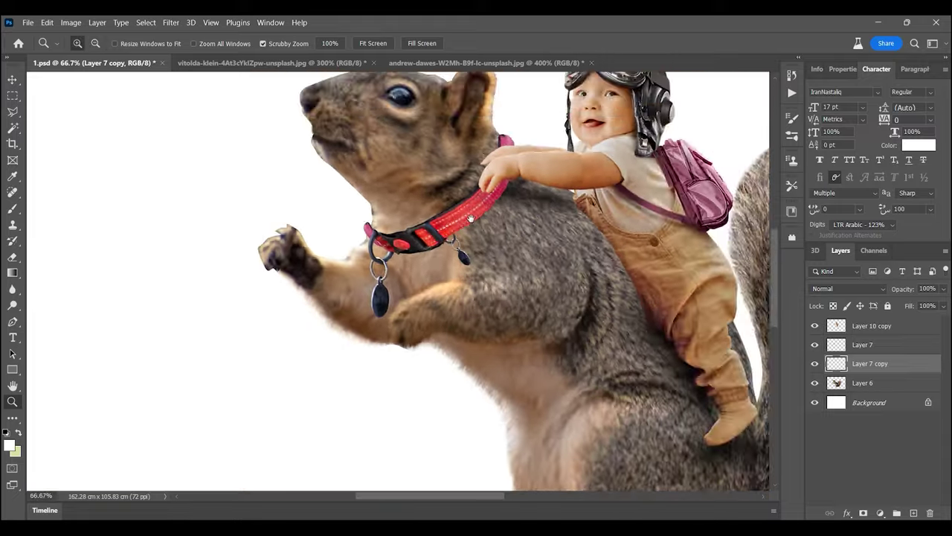
key(ctrl+plus)
Step: Delete the copy's extra tag with a Polygonal Lasso selection
key(l)
click(381, 320)
double_click(293, 186)
key(Delete)
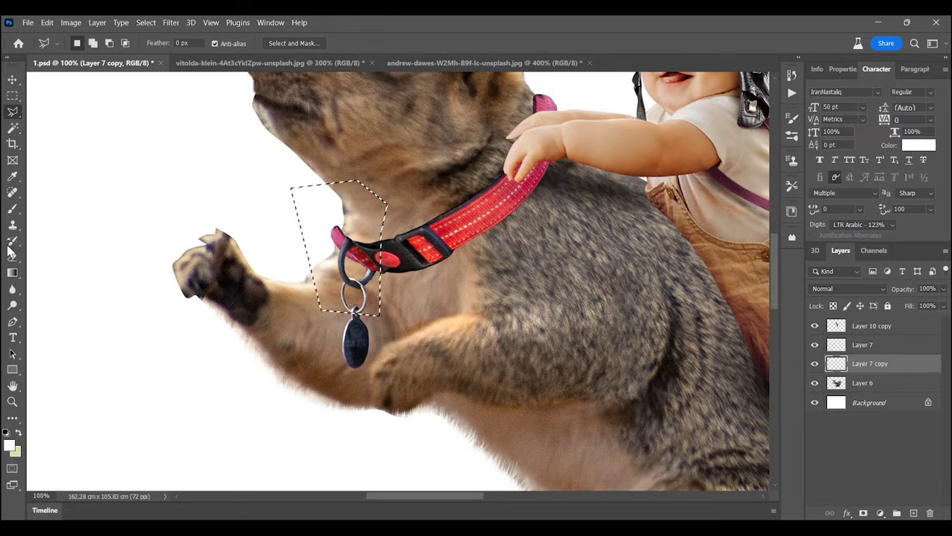
key(m)
key(ctrl+d)
Step: Warp the collar piece so its left strap end curls around the squirrel's neck
key(ctrl+plus)
key(ctrl+plus)
key(ctrl+t)
right_click(413, 194)
click(446, 277)
mouse_move(410, 164)
mouse_down()
mouse_move(418, 151)
mouse_move(409, 177)
mouse_up()
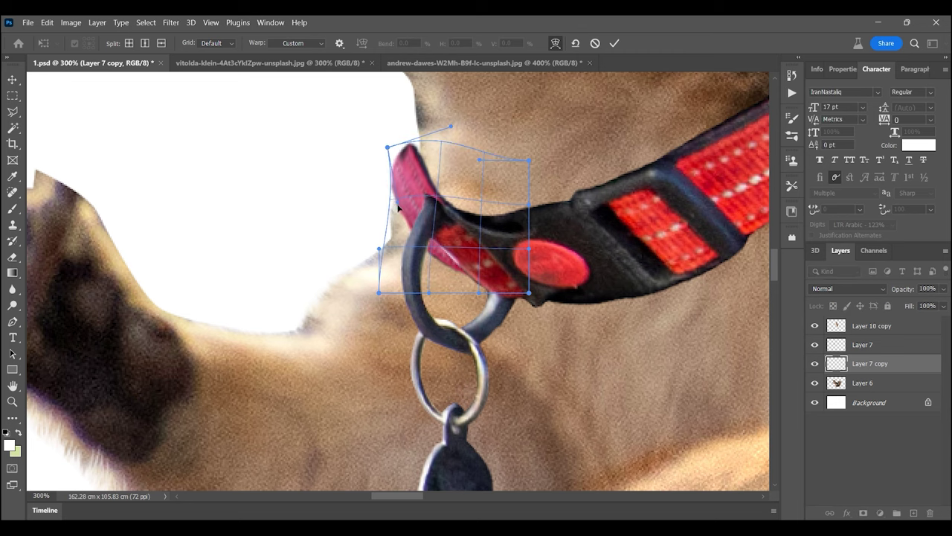
drag(456, 132, 460, 135)
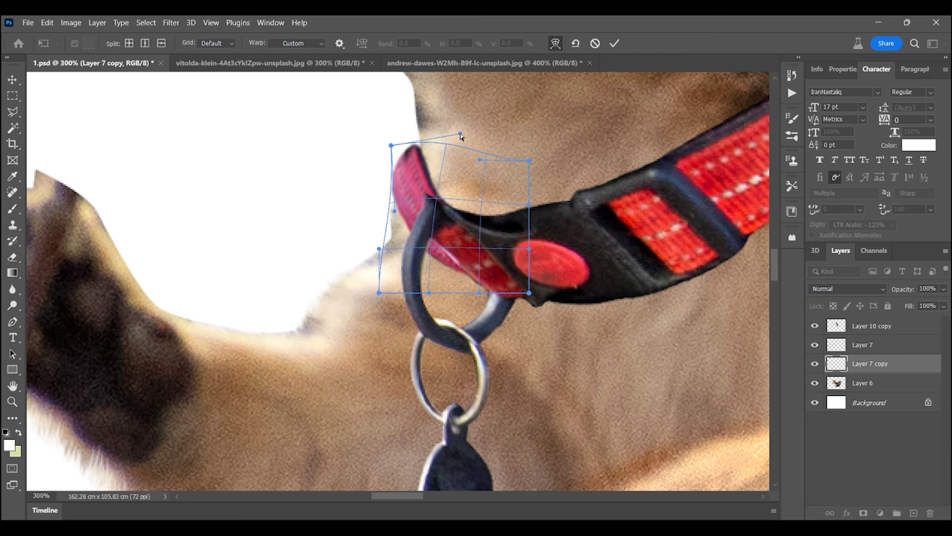
drag(473, 289, 316, 316)
key(Return)
key(ctrl+0)
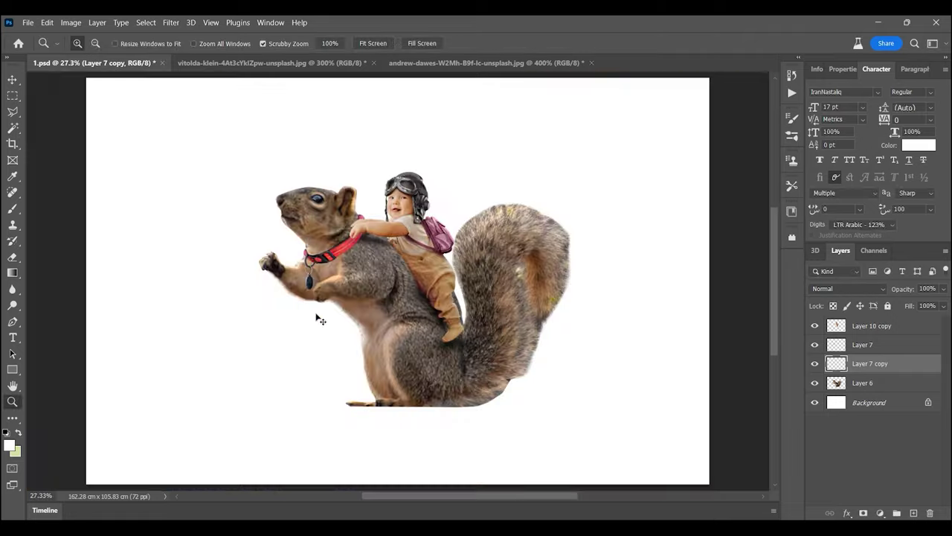
key(ctrl+plus)
key(ctrl+plus)
key(ctrl+plus)
shift+click(863, 344)
Step: Merge the collar pieces and add a new shading layer clipped to the squirrel
key(ctrl+e)
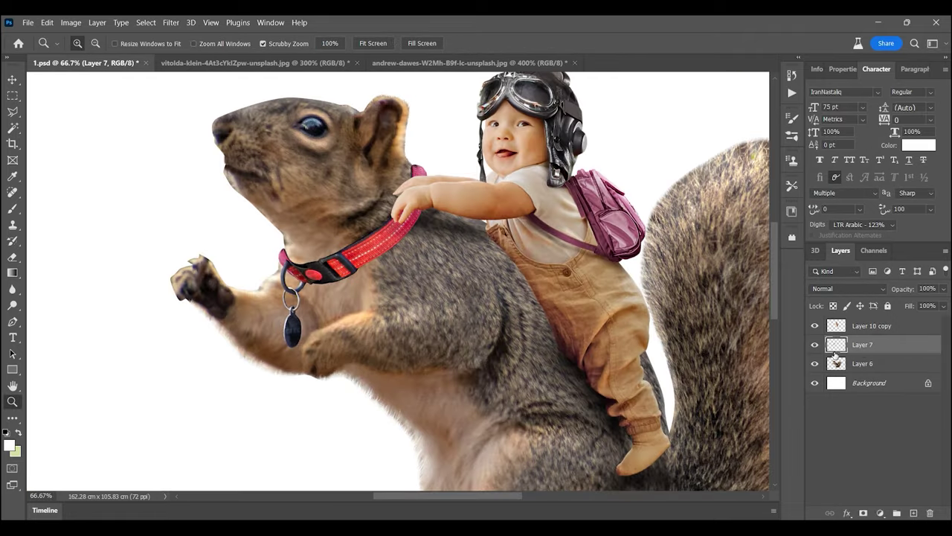
key(ctrl+shift+alt+e)
key(ctrl+alt+g)
key(ctrl+plus)
key(ctrl+plus)
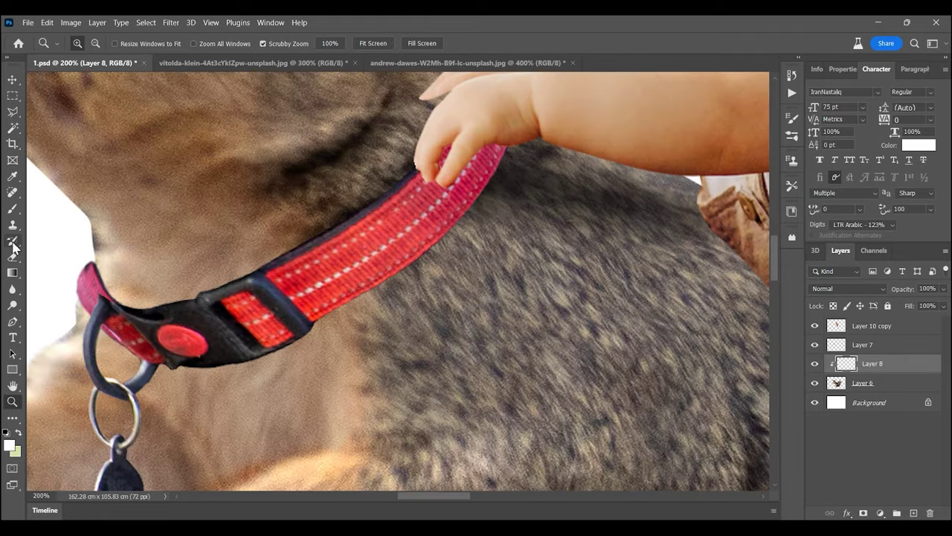
Step: Paint sampled fur brown in Multiply mode under the collar
key(b)
alt+click(318, 191)
click(848, 289)
click(834, 251)
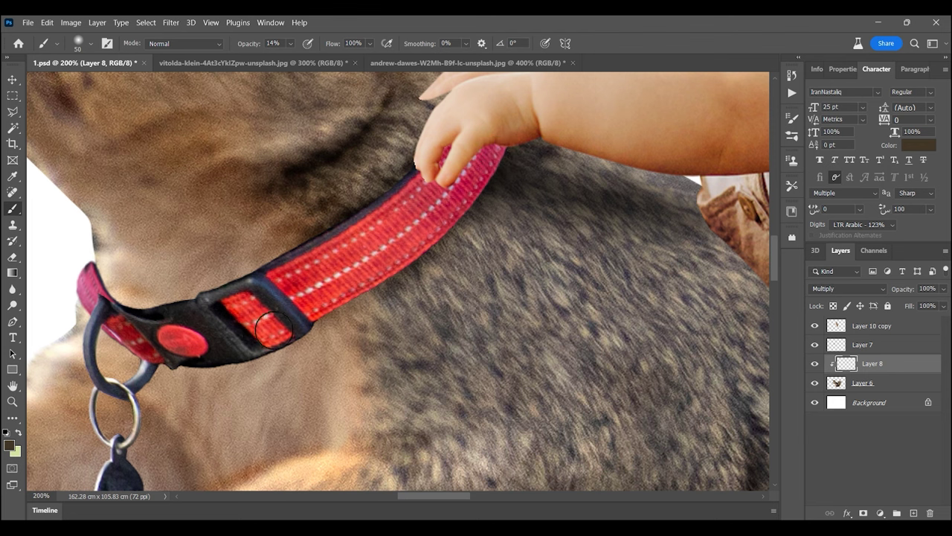
drag(183, 432, 249, 277)
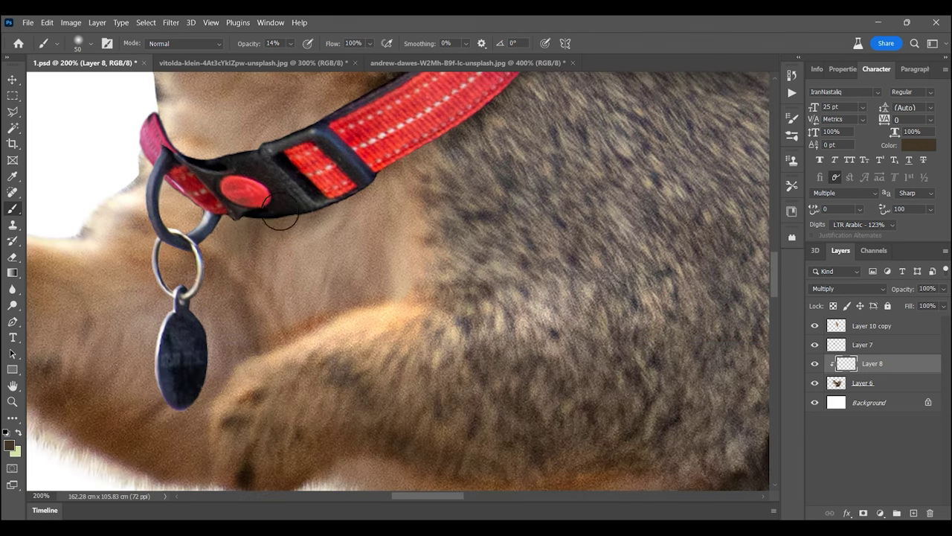
scroll(417, 149, up, 3)
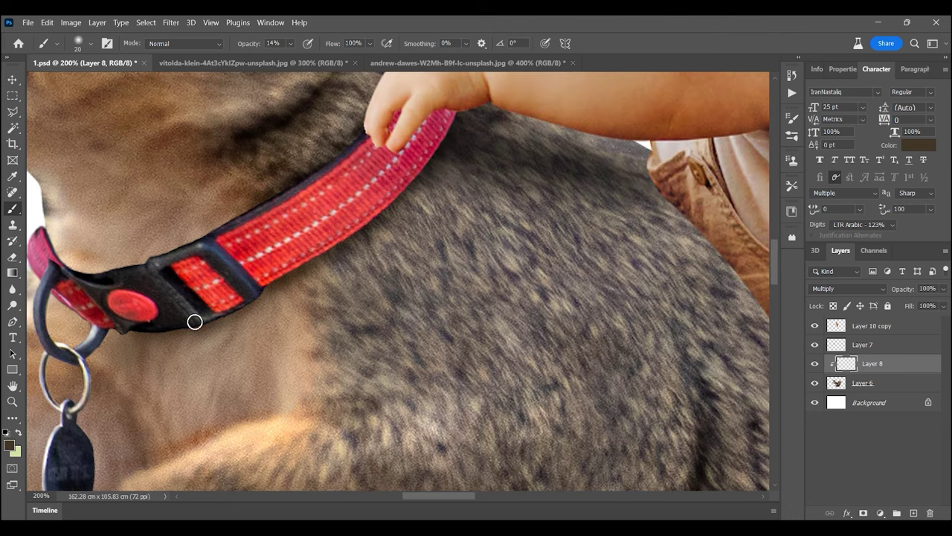
key(bracketright)
key(bracketright)
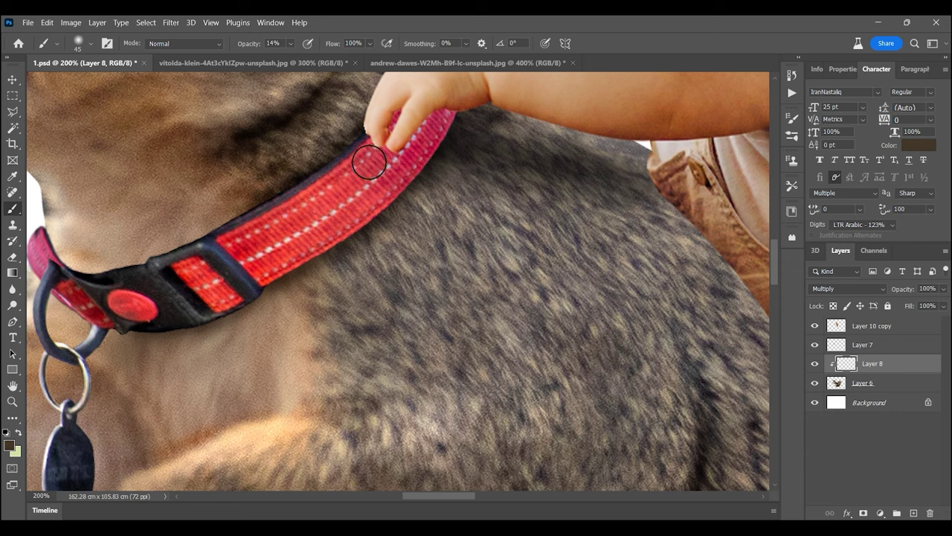
key(ctrl+0)
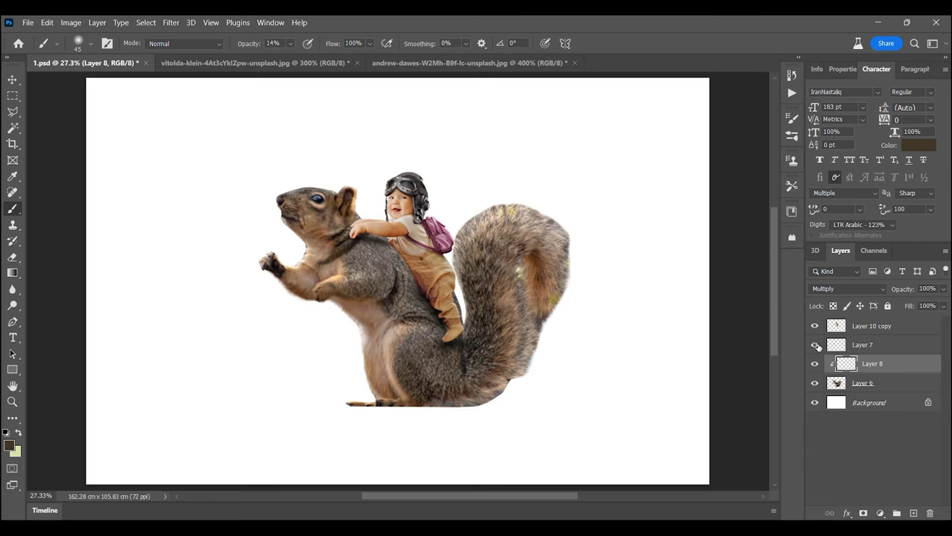
Step: Apply a Shadows/Highlights adjustment to the collar layer
click(863, 344)
click(71, 23)
click(253, 253)
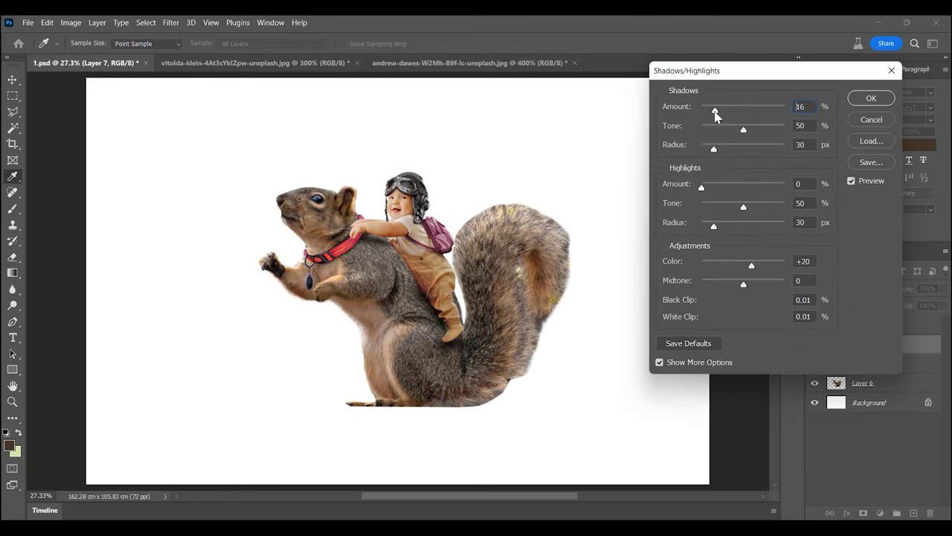
key(Return)
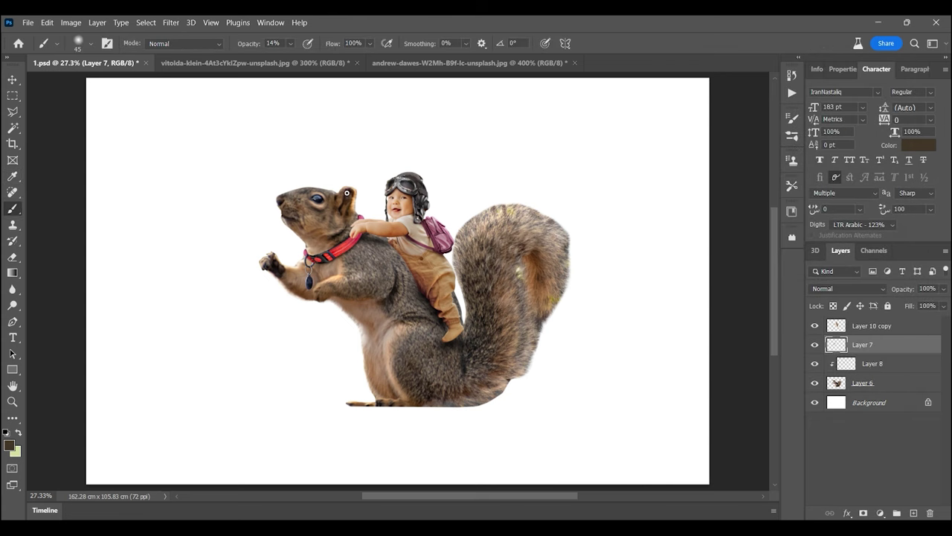
key(z)
click(361, 220)
Step: Add a clipped layer on the collar and paint dark maroon under the fingertips
click(908, 514)
key(ctrl+alt+g)
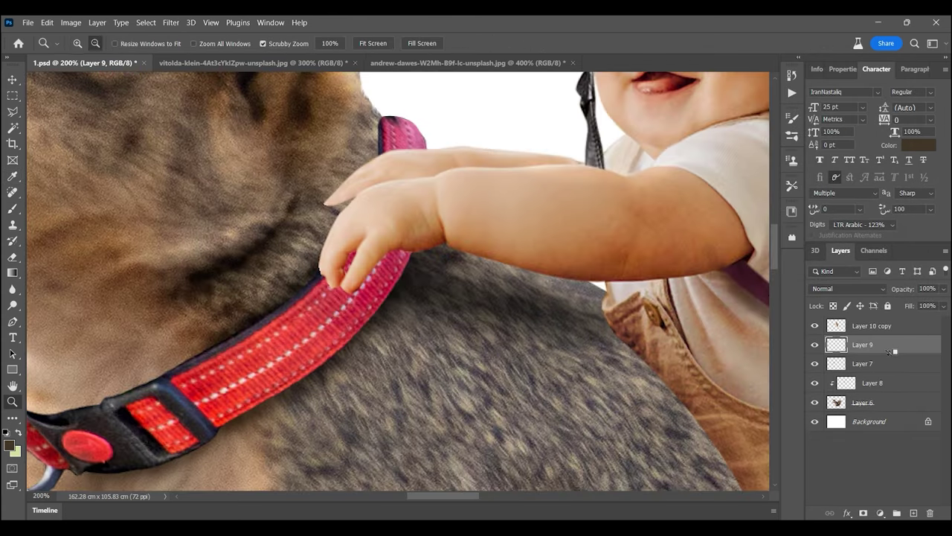
key(ctrl+plus)
key(b)
click(9, 445)
click(707, 378)
click(872, 260)
drag(325, 237, 394, 259)
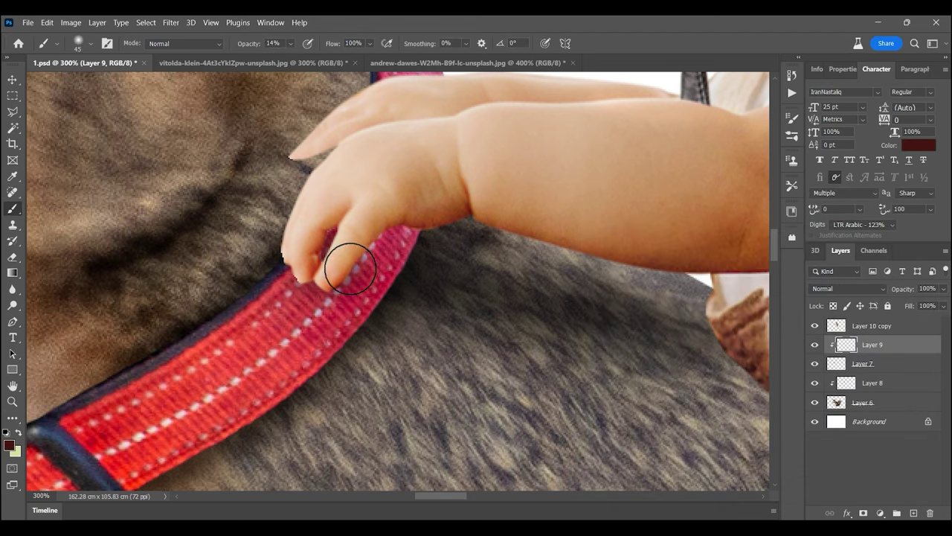
Step: Set the finger shadow layer to Multiply, darken further, and switch to black
click(831, 293)
click(828, 258)
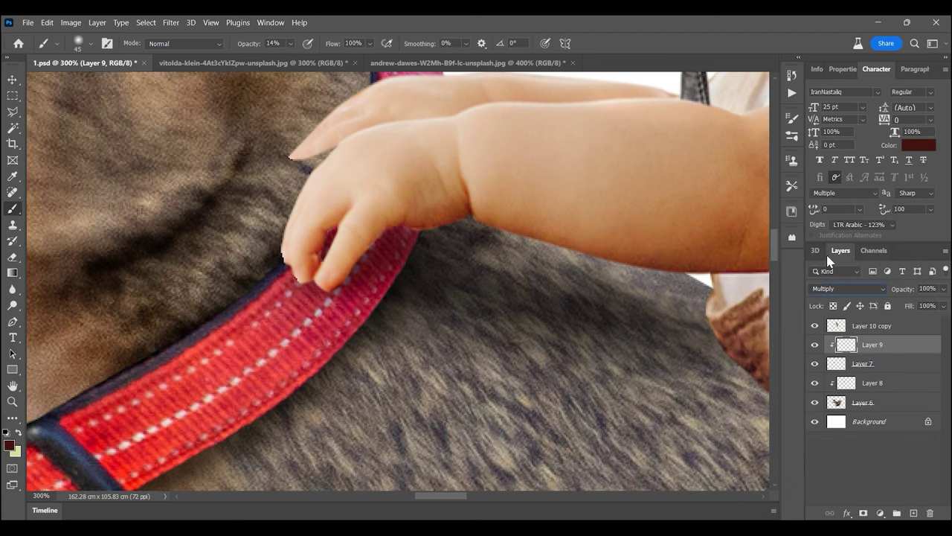
mouse_move(386, 281)
mouse_down()
mouse_move(404, 323)
mouse_move(378, 269)
mouse_up()
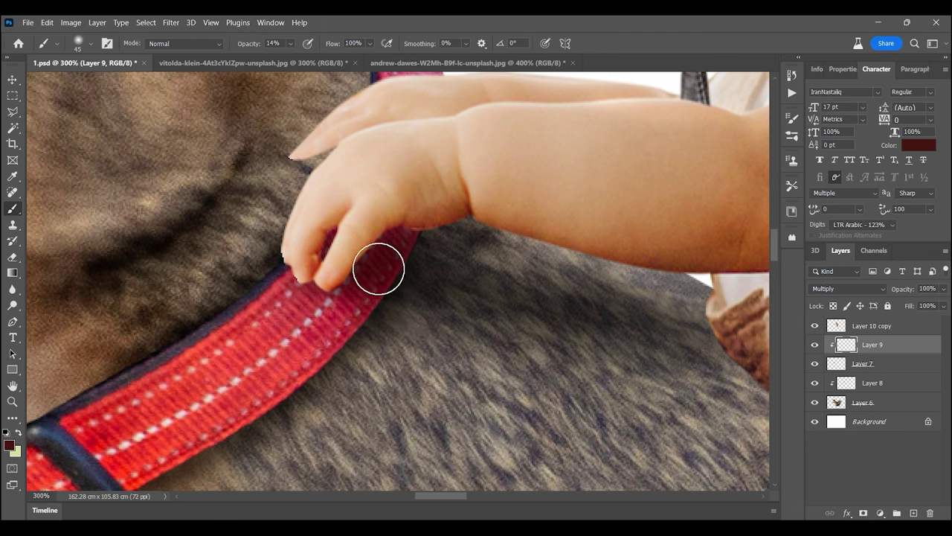
click(9, 446)
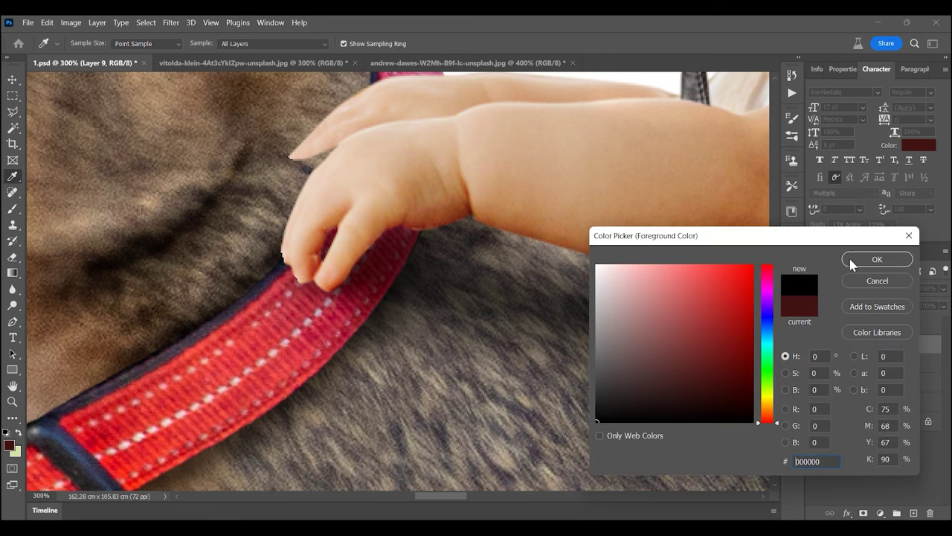
click(877, 259)
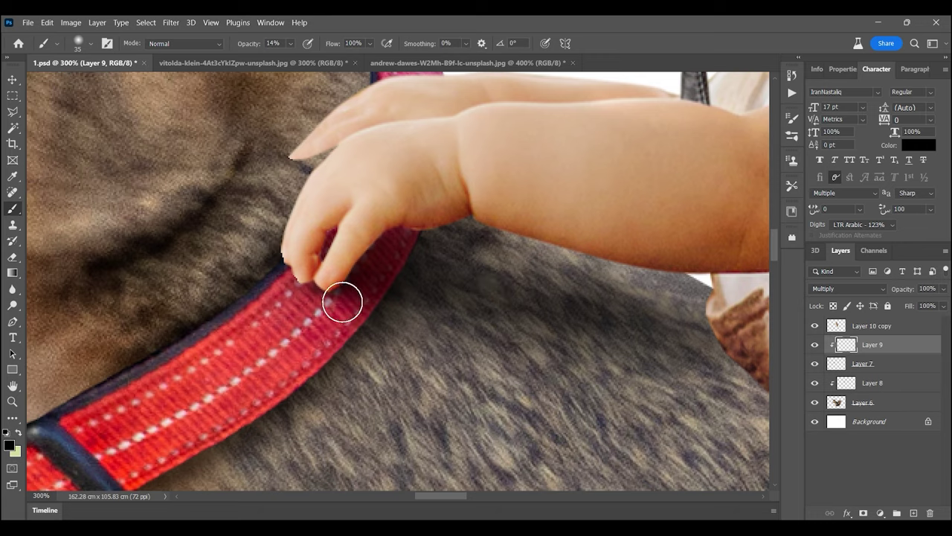
key(z)
key(ctrl+minus)
key(ctrl+minus)
key(ctrl+minus)
key(ctrl+minus)
key(ctrl+minus)
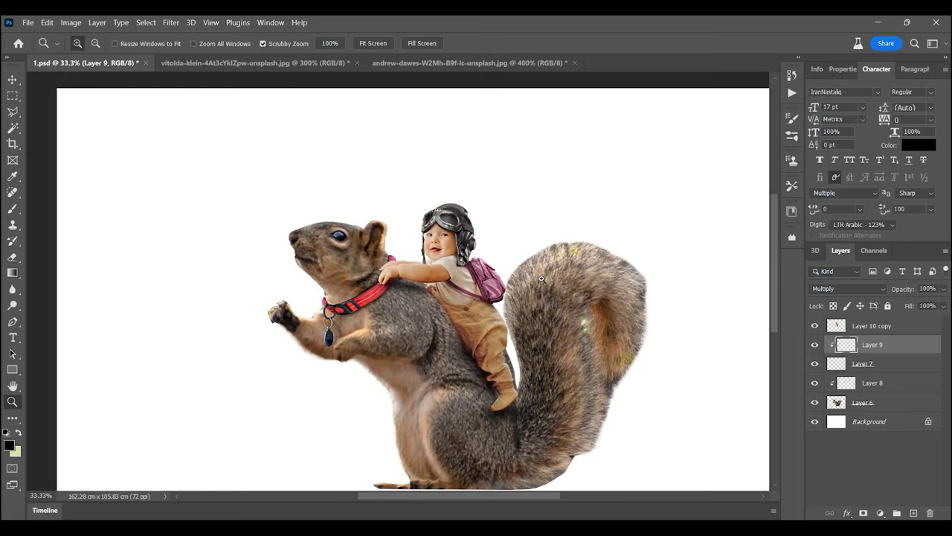
key(ctrl+minus)
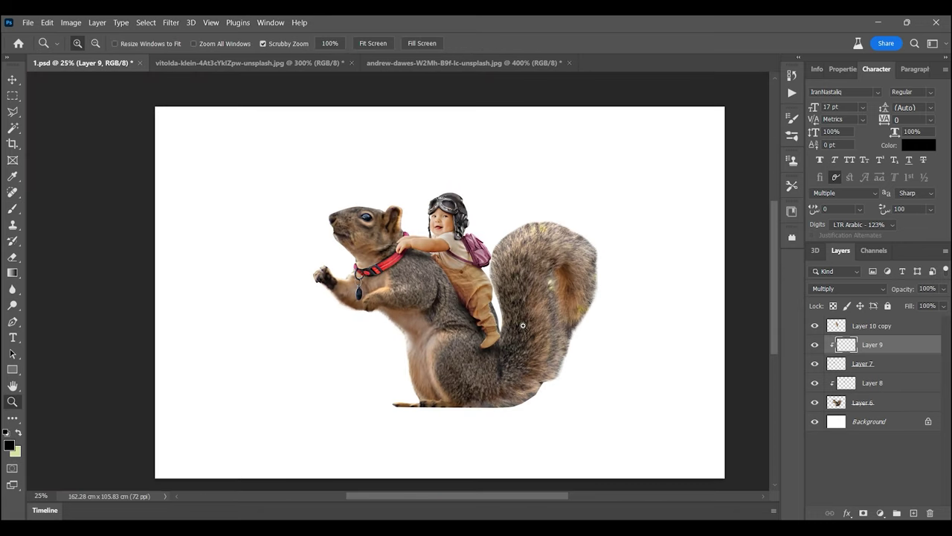
Step: Darken the collar beside the baby's hand with a 200 px brush on Layer 9
click(863, 326)
click(867, 344)
shift+click(863, 364)
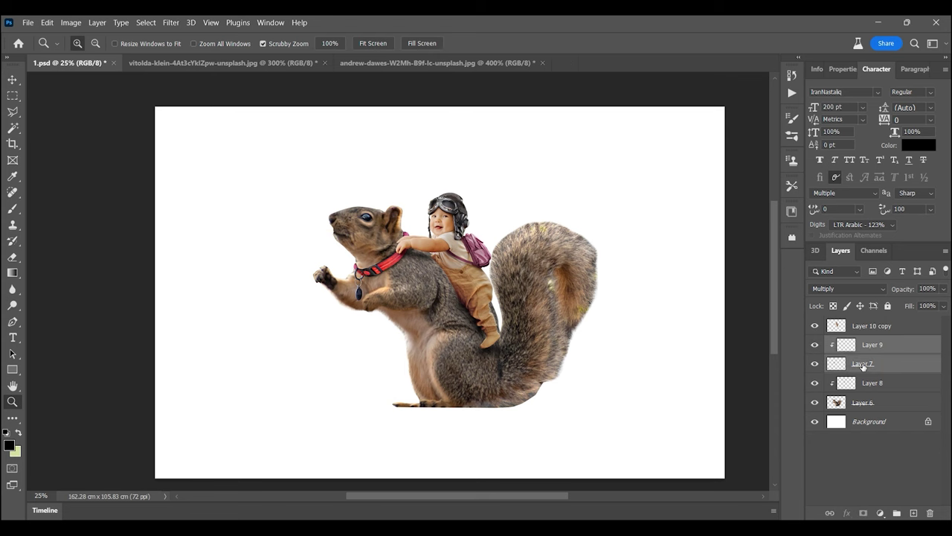
shift+click(866, 403)
click(867, 344)
key(ctrl+plus)
key(ctrl+plus)
key(ctrl+plus)
key(ctrl+plus)
click(10, 211)
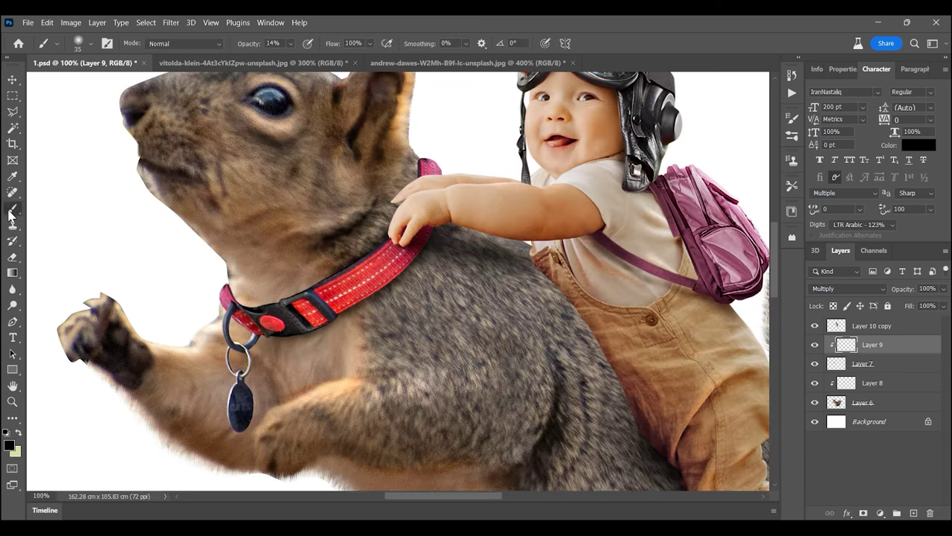
key(bracketright)
key(bracketright)
key(bracketright)
drag(394, 266, 425, 287)
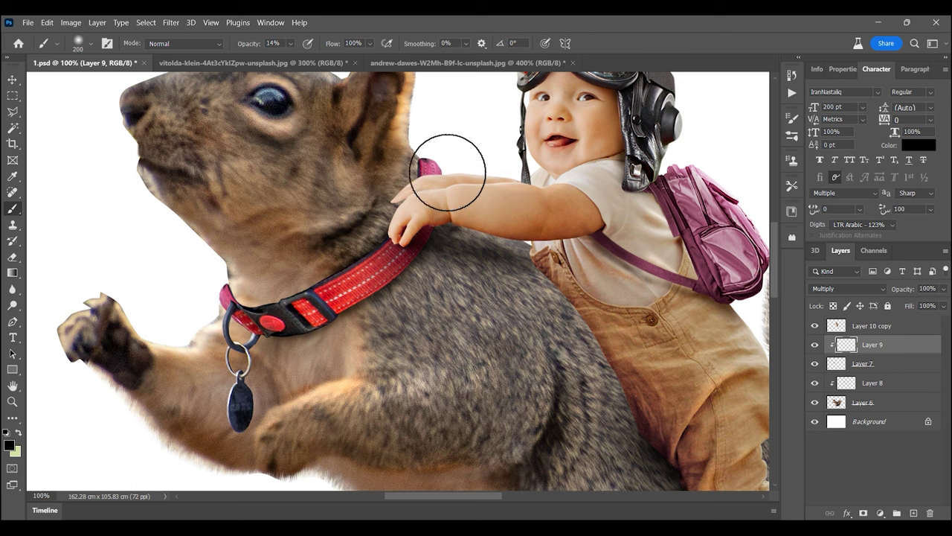
Step: Merge Layers 9, 7, 8 and 6 into one squirrel-and-collar layer
shift+click(874, 403)
key(ctrl+e)
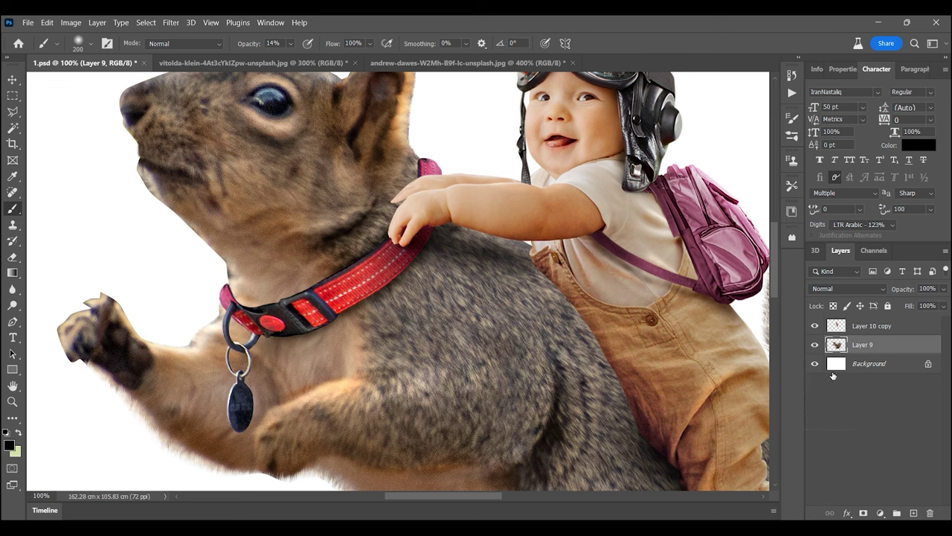
key(ctrl+0)
Step: Open florian-klauer-nptLmg6jqDo-unsplash.jpg and zoom in on the balloon knot
key(ctrl+o)
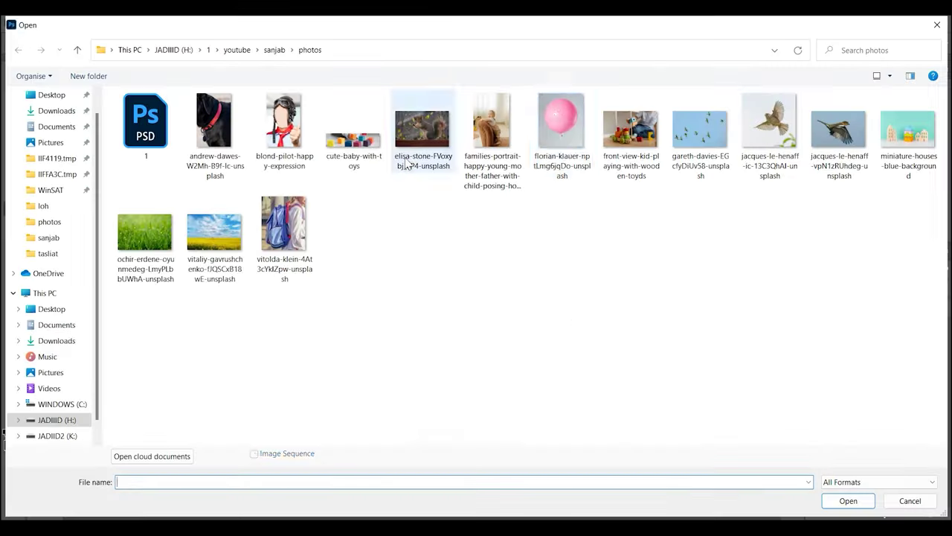
double_click(559, 121)
key(z)
drag(382, 395, 429, 329)
Step: Trace a Pen path along the balloon's edge and around its knot
key(p)
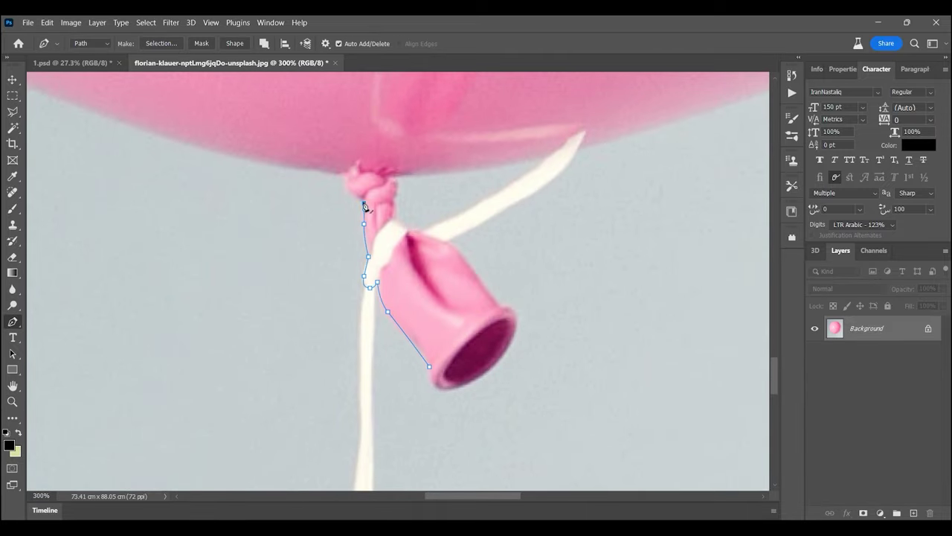
drag(349, 180, 517, 334)
click(114, 170)
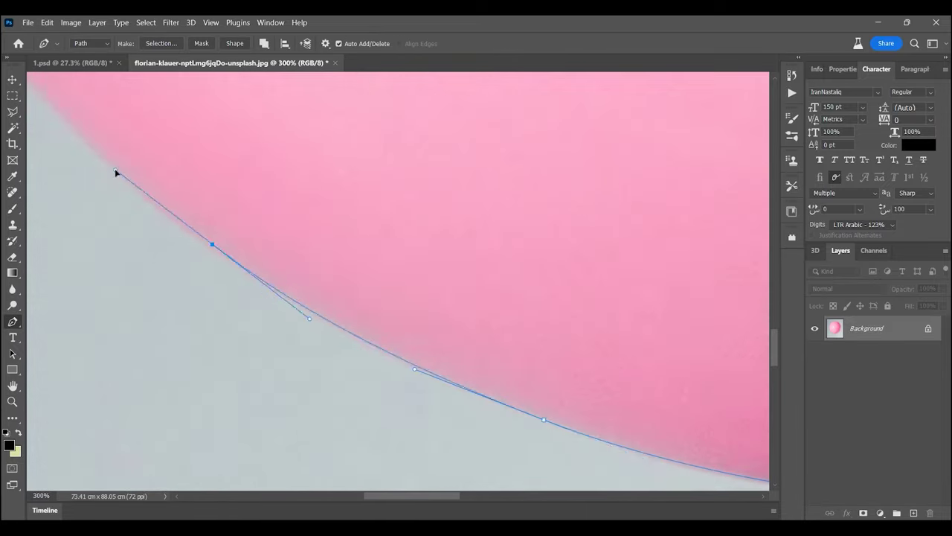
drag(115, 170, 261, 249)
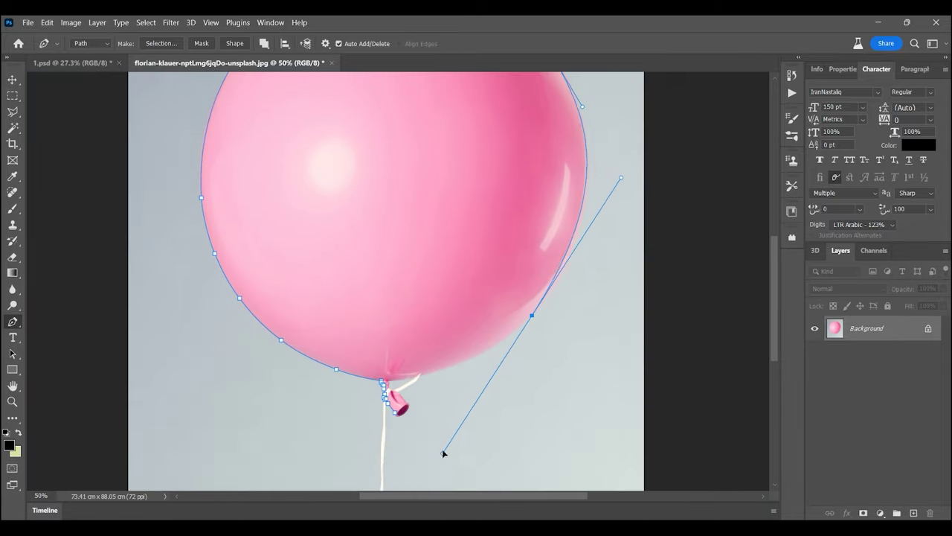
key(z)
drag(501, 361, 612, 116)
click(12, 321)
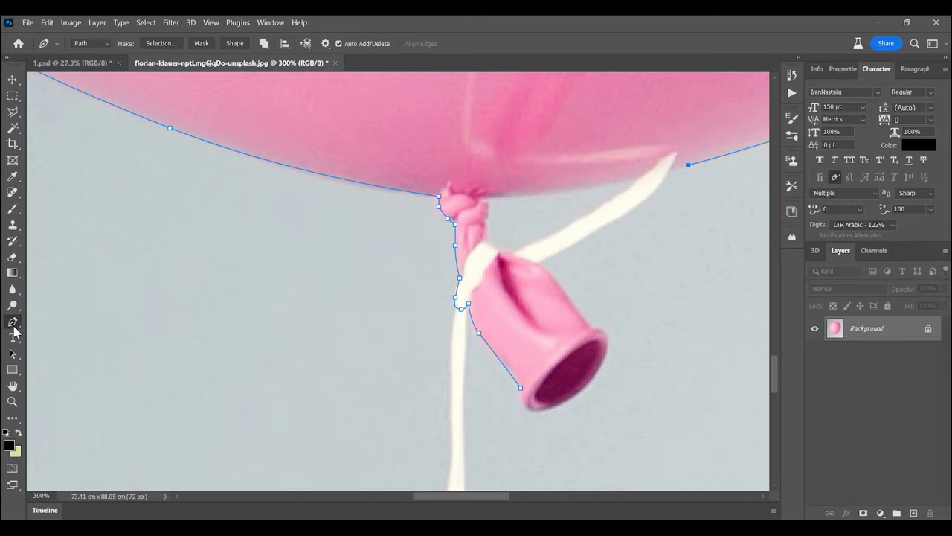
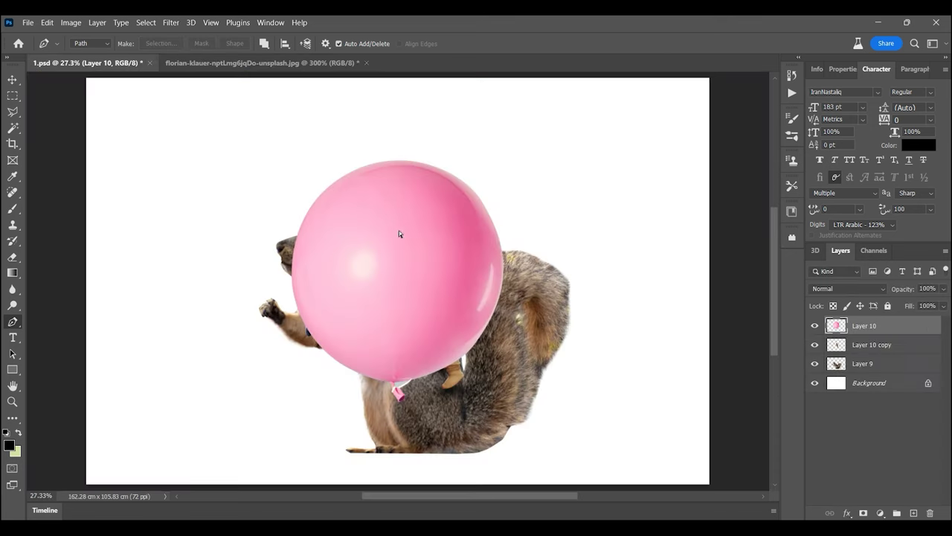
Step: Shrink and tilt the pink balloon, moving it up-left above the baby and squirrel
key(ctrl+t)
mouse_move(503, 160)
mouse_down()
mouse_move(383, 132)
mouse_move(426, 153)
mouse_up()
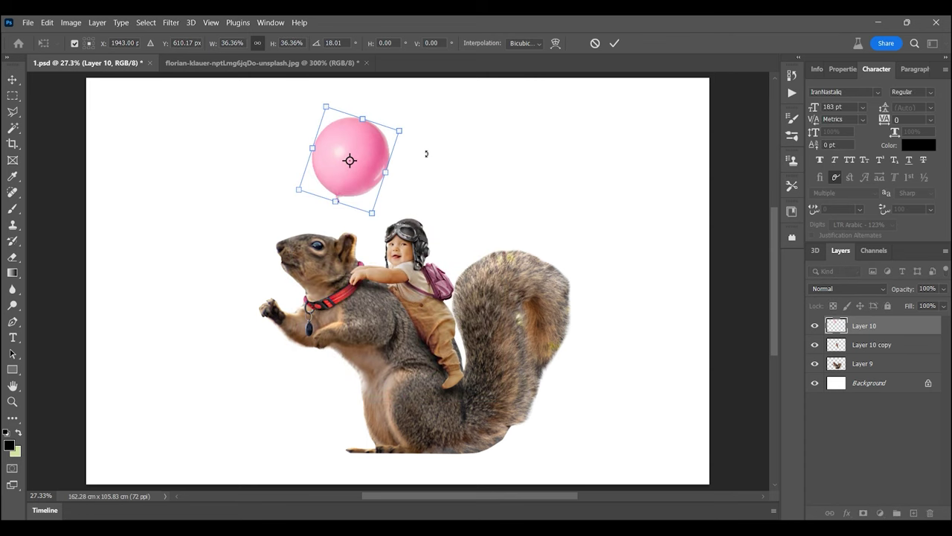
key(Return)
key(p)
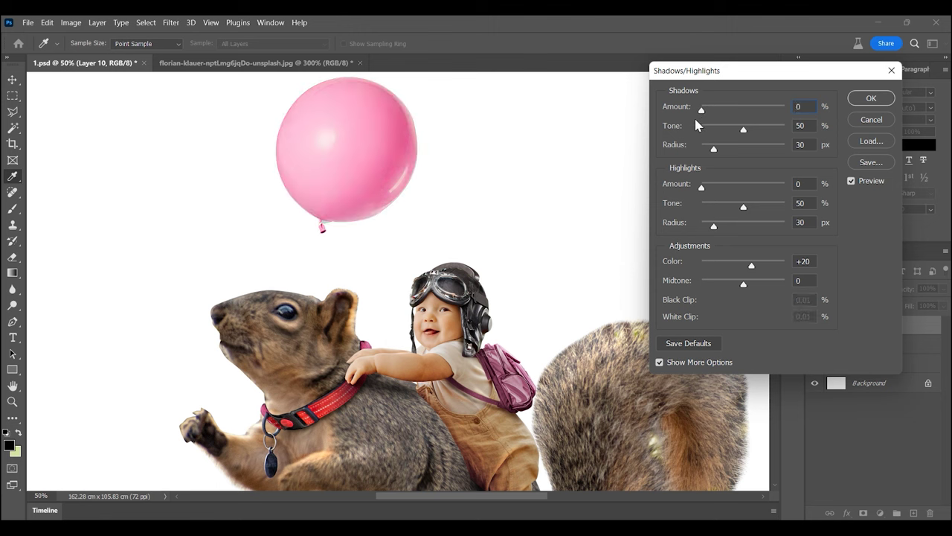
click(870, 119)
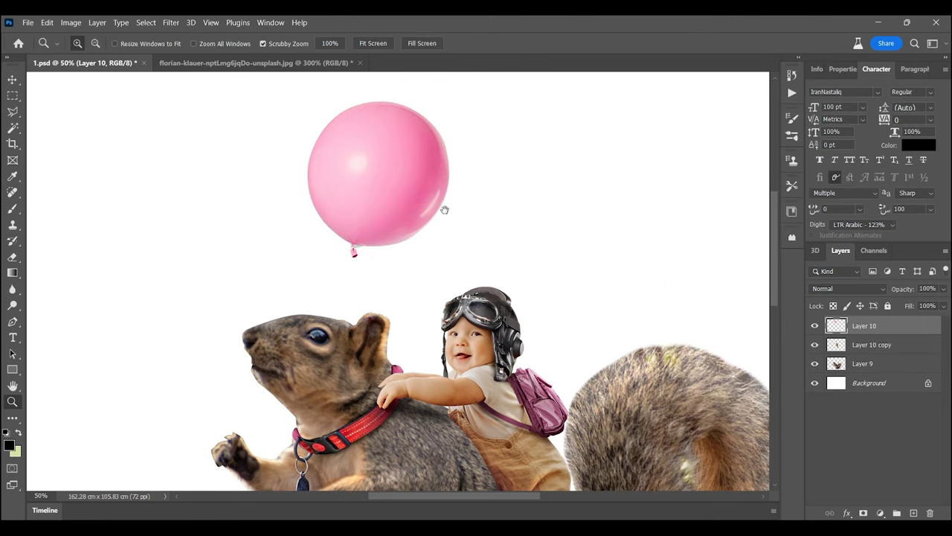
alt+click(446, 210)
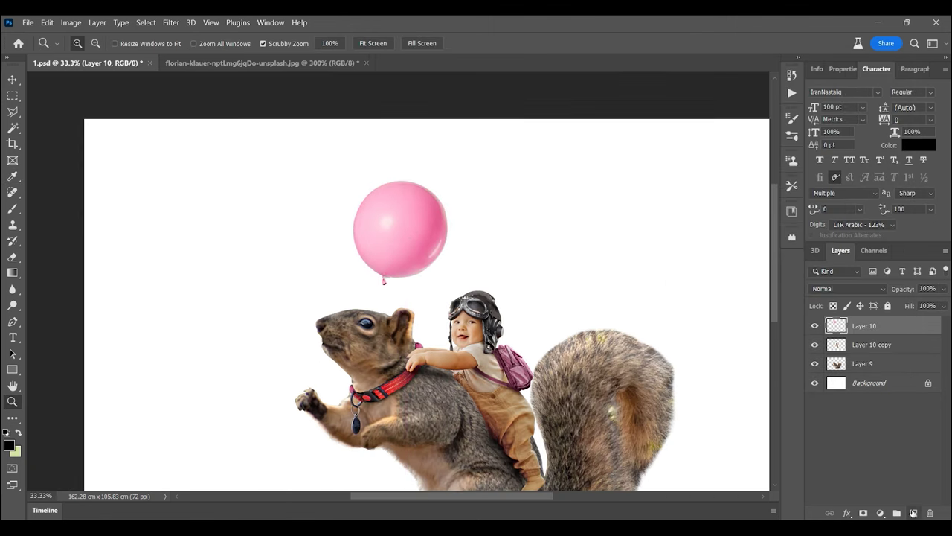
Step: Paint a white highlight on a new Overlay layer and merge it into the balloon
click(914, 512)
key(b)
click(9, 445)
key(Return)
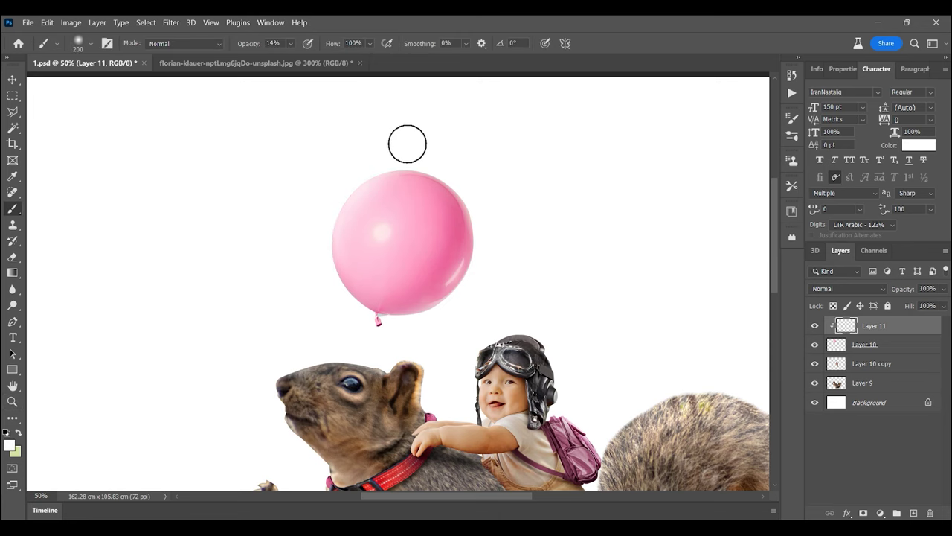
click(844, 291)
click(841, 364)
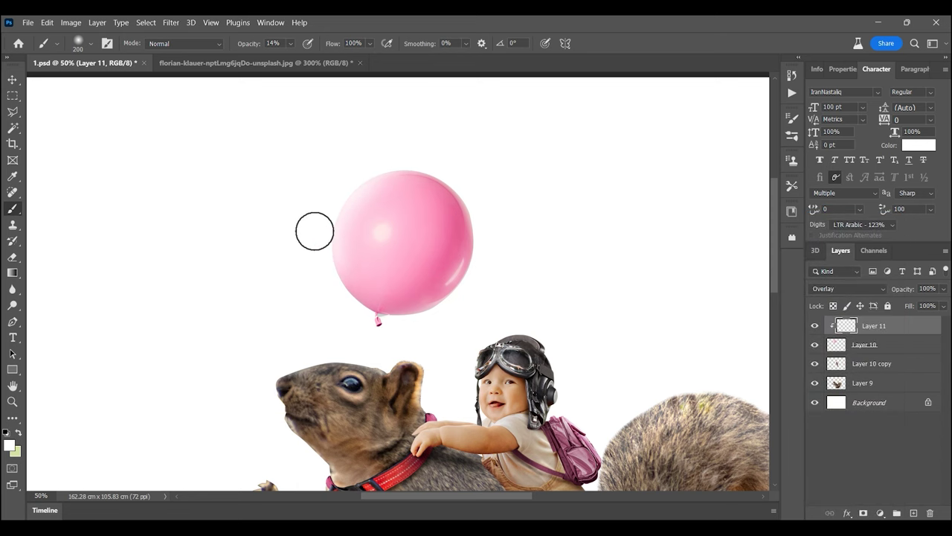
shift+click(864, 346)
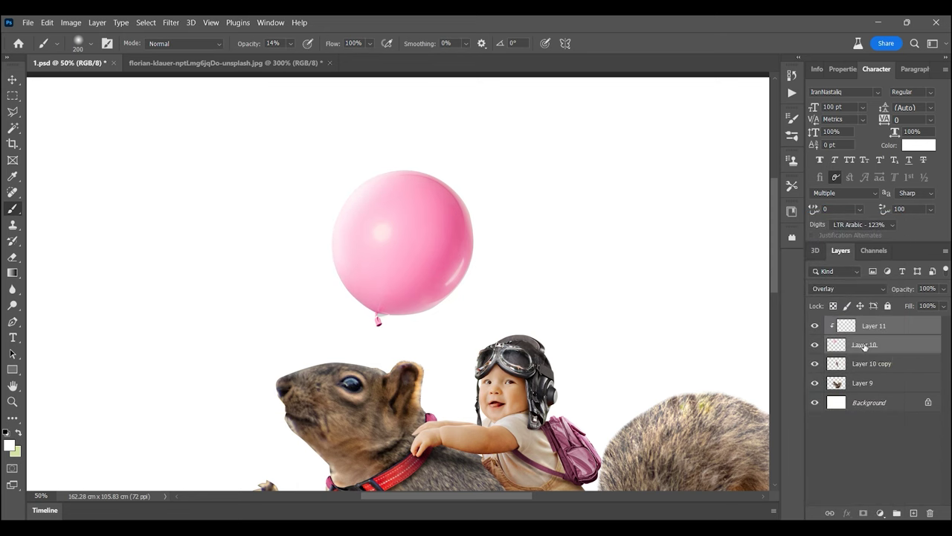
key(ctrl+e)
Step: Paint soft shading on another clipped layer and merge it into Layer 12
key(z)
click(338, 197)
key(b)
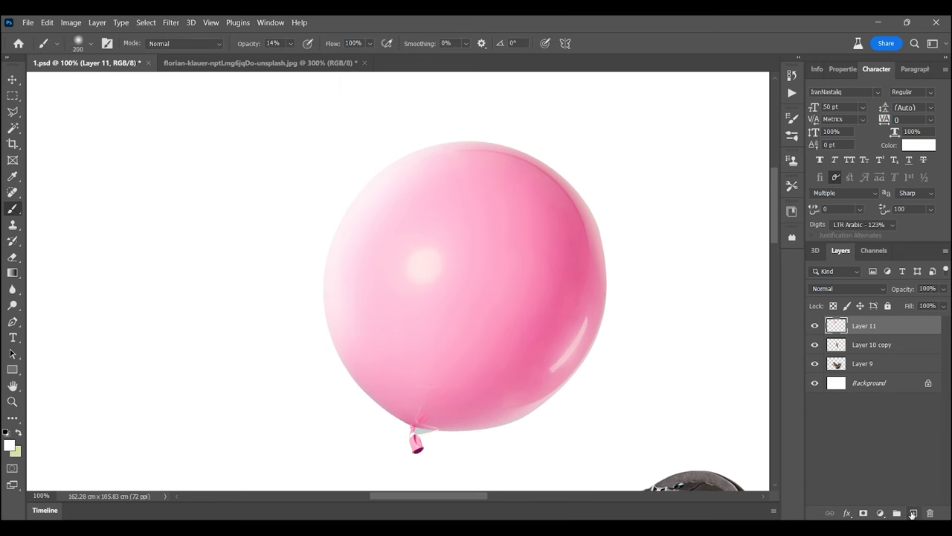
click(913, 513)
key(ctrl+alt+g)
key(bracketleft)
key(bracketleft)
key(bracketleft)
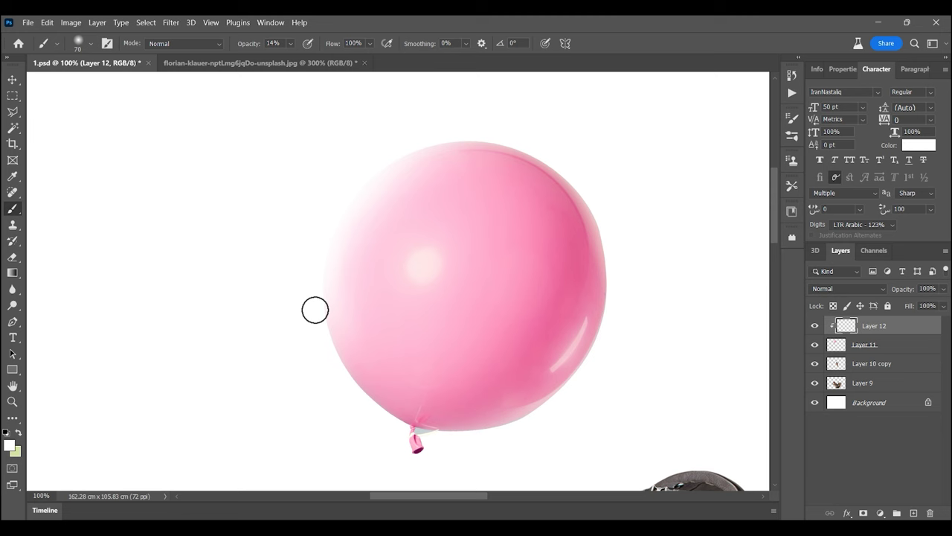
shift+click(863, 344)
key(ctrl+e)
scroll(356, 180, down, 5)
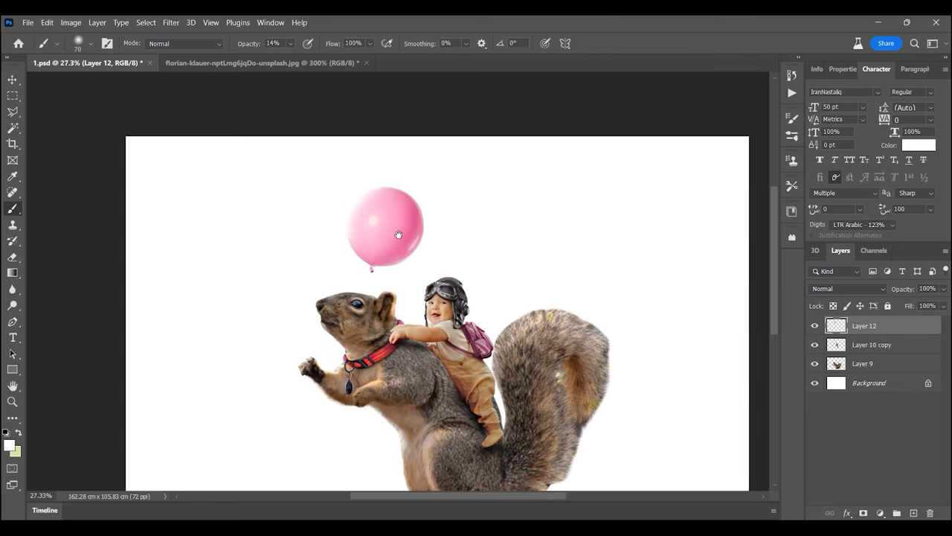
Step: Duplicate the balloon, recolour the copy purple, warp its top and reposition it
drag(398, 231, 429, 241)
key(ctrl+u)
mouse_move(758, 108)
mouse_down()
mouse_move(785, 110)
mouse_move(728, 111)
mouse_up()
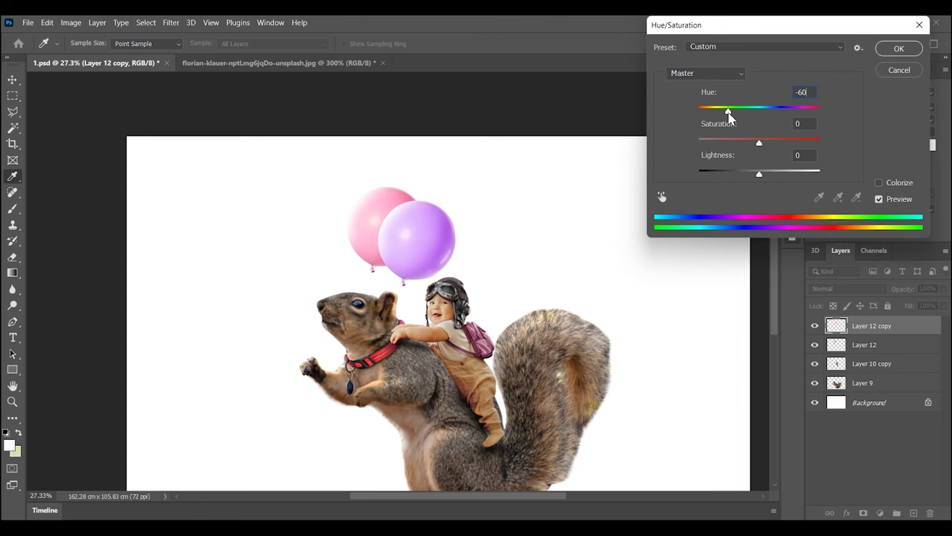
click(894, 49)
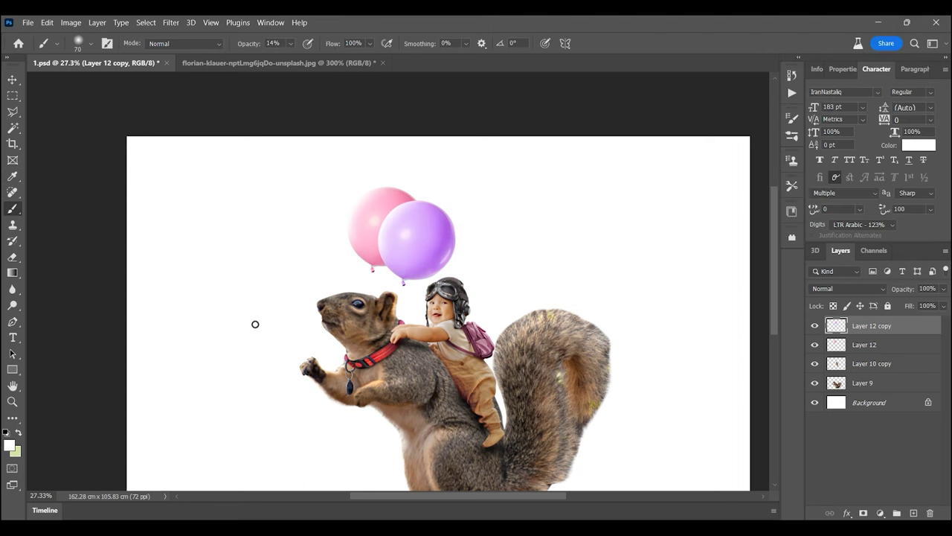
key(ctrl+t)
right_click(430, 226)
click(461, 316)
drag(429, 211, 438, 210)
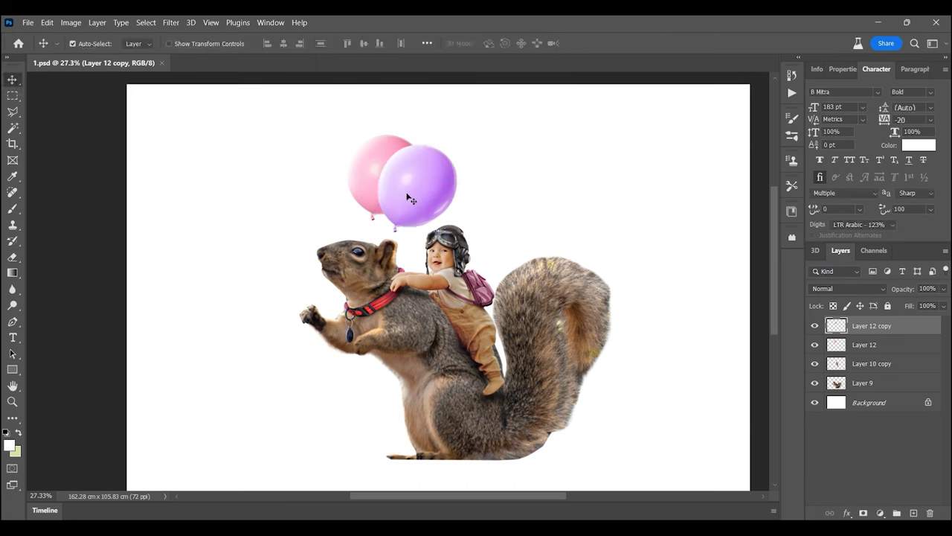
drag(406, 198, 353, 167)
Step: Make a blue recoloured balloon copy and tilt it slightly
key(ctrl+u)
mouse_move(759, 111)
mouse_down()
mouse_move(797, 110)
mouse_move(728, 111)
mouse_up()
key(Return)
key(ctrl+t)
drag(416, 112, 429, 136)
key(Return)
key(ctrl+t)
key(Return)
Step: Add an orange balloon copy to the left, scale it down, and nudge the purple balloon
drag(380, 155, 321, 182)
key(ctrl+u)
drag(759, 111, 701, 110)
key(Return)
key(ctrl+t)
drag(351, 169, 355, 175)
key(Return)
ctrl+click(418, 184)
key(ctrl+t)
drag(418, 185, 426, 172)
key(Return)
ctrl+click(342, 182)
Step: Stack the orange balloon above the pink one and adjust its size
key(Return)
key(ctrl+bracketright)
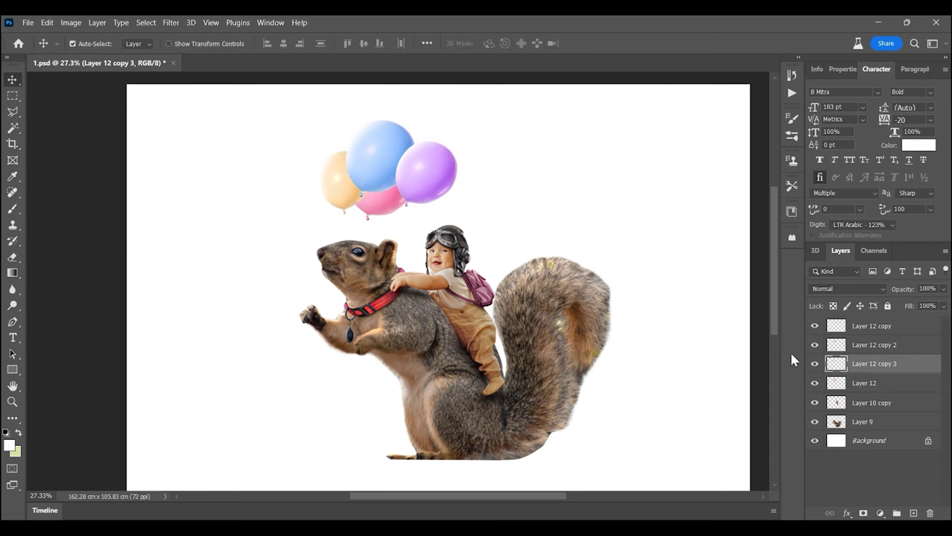
click(380, 199)
key(ctrl+t)
key(Return)
ctrl+click(343, 182)
key(ctrl+t)
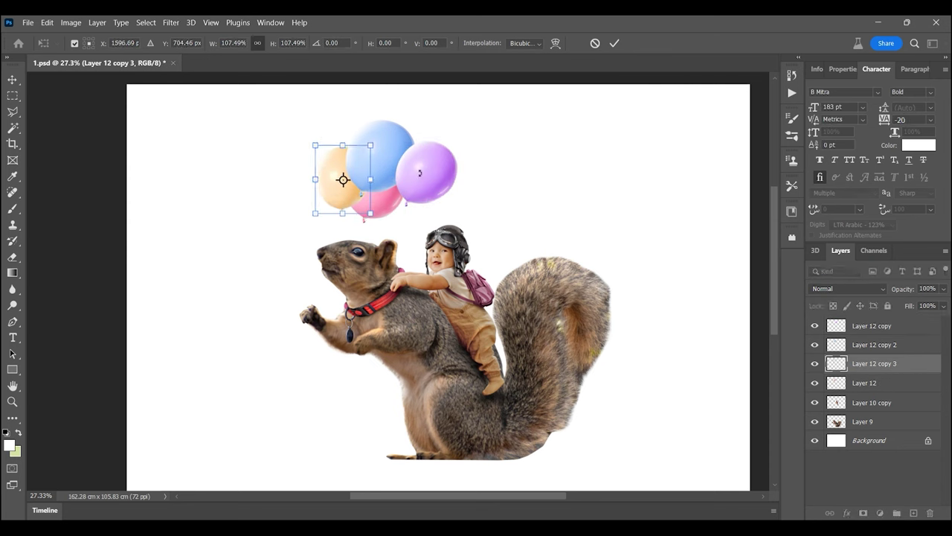
key(Return)
Step: Rotate the blue balloon, shrink the pink one, and shift the purple one closer
ctrl+click(379, 160)
key(ctrl+t)
drag(430, 123, 436, 130)
key(Return)
ctrl+click(376, 205)
key(ctrl+t)
drag(384, 207, 386, 215)
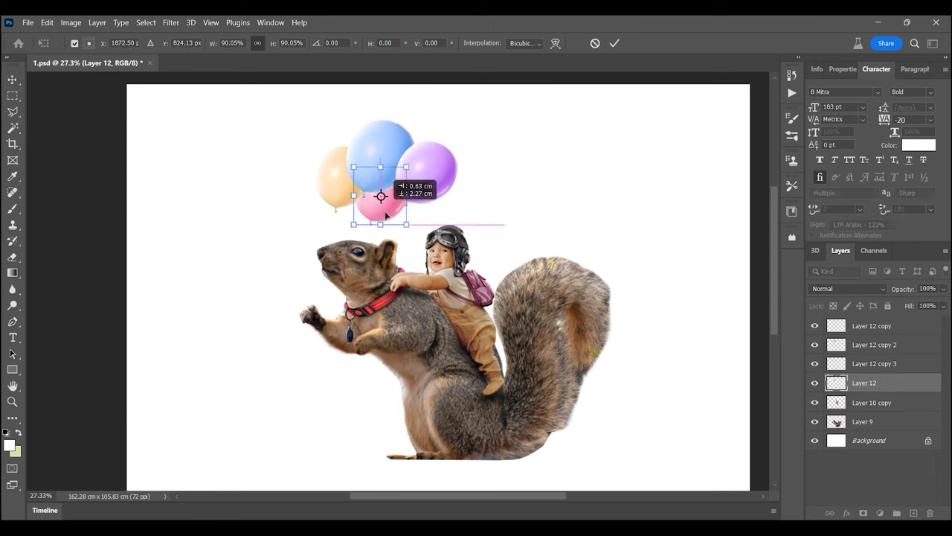
key(Return)
ctrl+click(379, 149)
key(ctrl+t)
key(Return)
drag(426, 171, 491, 193)
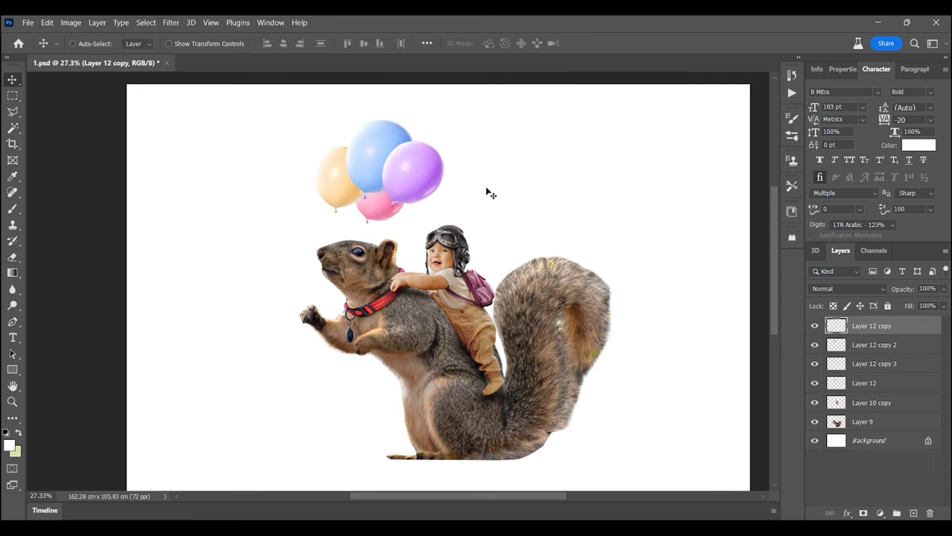
Step: Move and slightly tilt all four balloon layers together to sit above the baby
ctrl+click(339, 178)
ctrl+shift+click(379, 149)
ctrl+shift+click(378, 209)
ctrl+shift+click(412, 171)
key(ctrl+t)
mouse_move(425, 192)
mouse_down()
mouse_move(444, 200)
mouse_move(464, 183)
mouse_up()
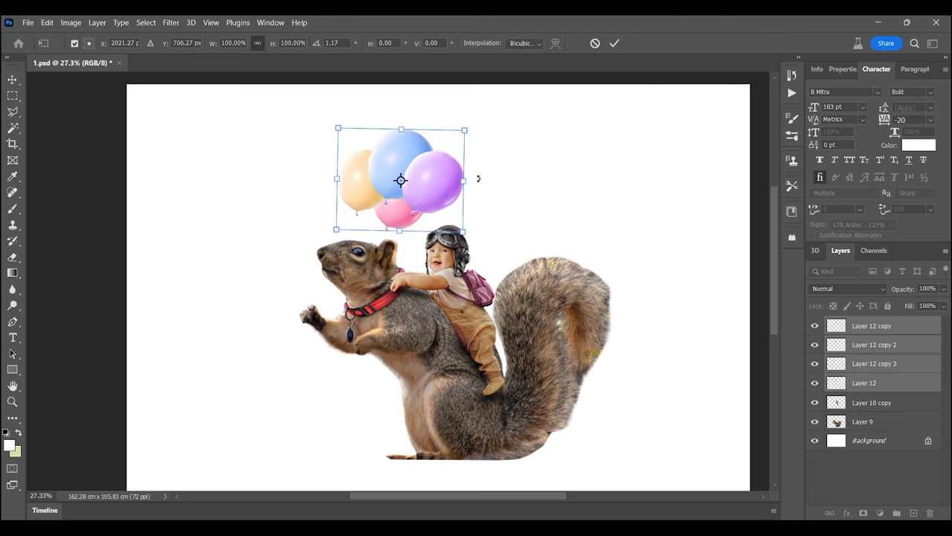
key(Return)
click(878, 333)
Step: Lasso a thin string from the first balloon knot to the paw and fill it
key(z)
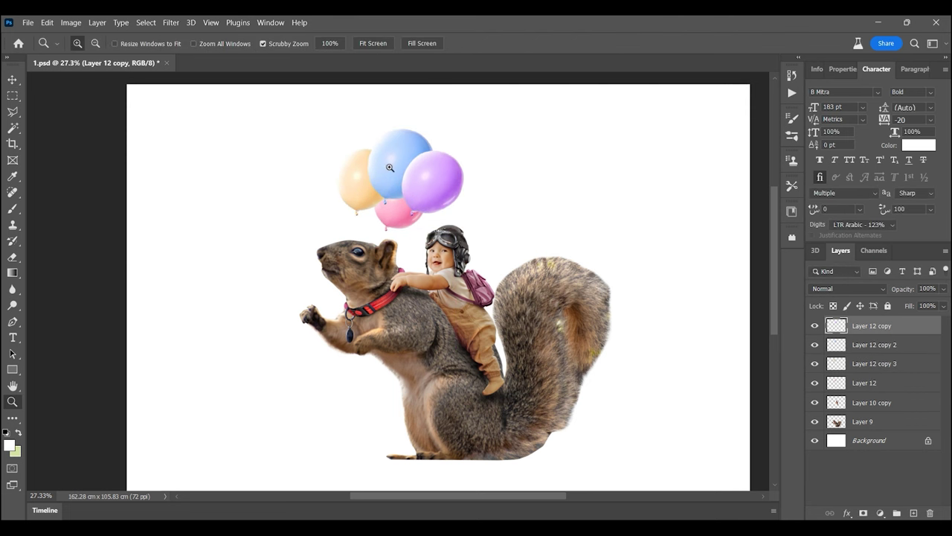
click(392, 182)
click(404, 166)
key(l)
click(418, 174)
drag(306, 315, 427, 200)
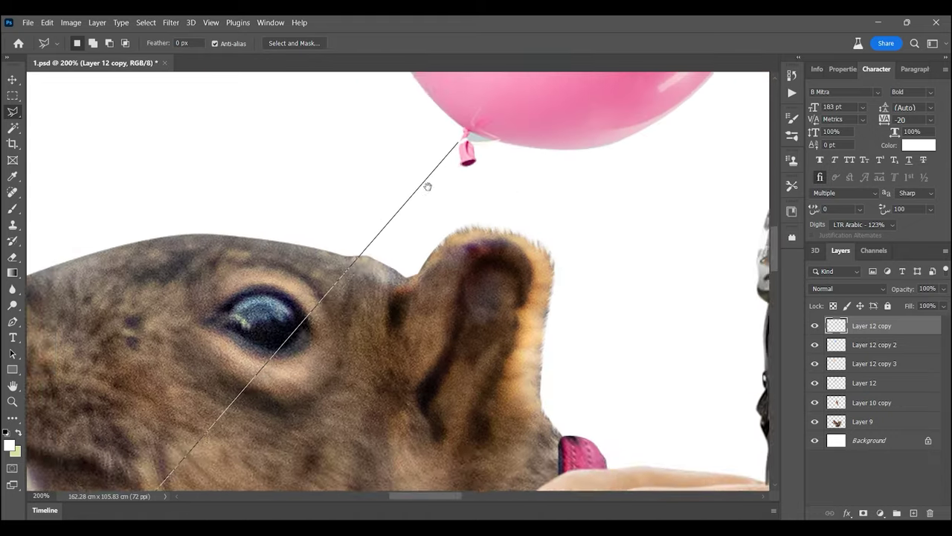
click(429, 186)
key(ctrl+shift+alt+n)
Step: Fill the Background layer with light green
click(13, 95)
click(305, 170)
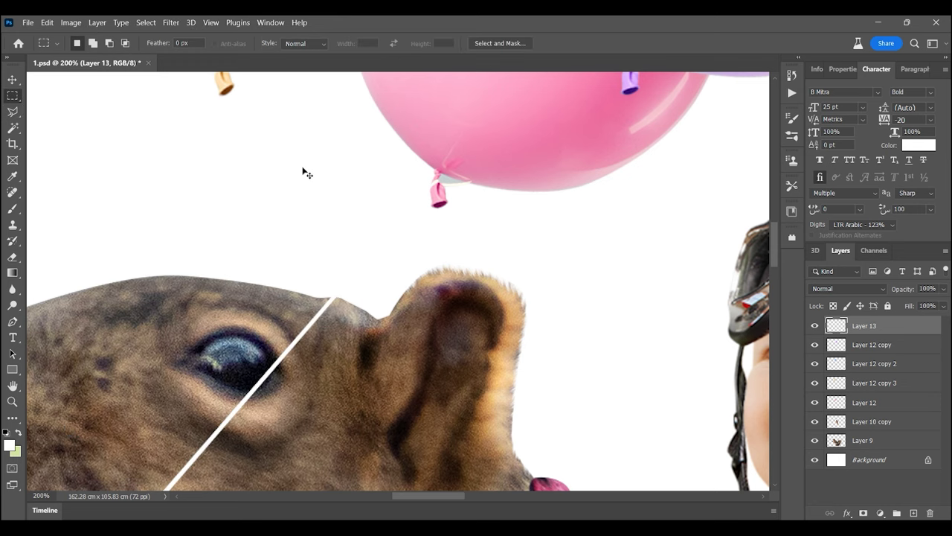
key(ctrl+0)
click(863, 460)
key(ctrl+BackSpace)
Step: Begin polygonal string selections between the other balloon knots and the squirrel's paw
key(z)
drag(311, 260, 329, 257)
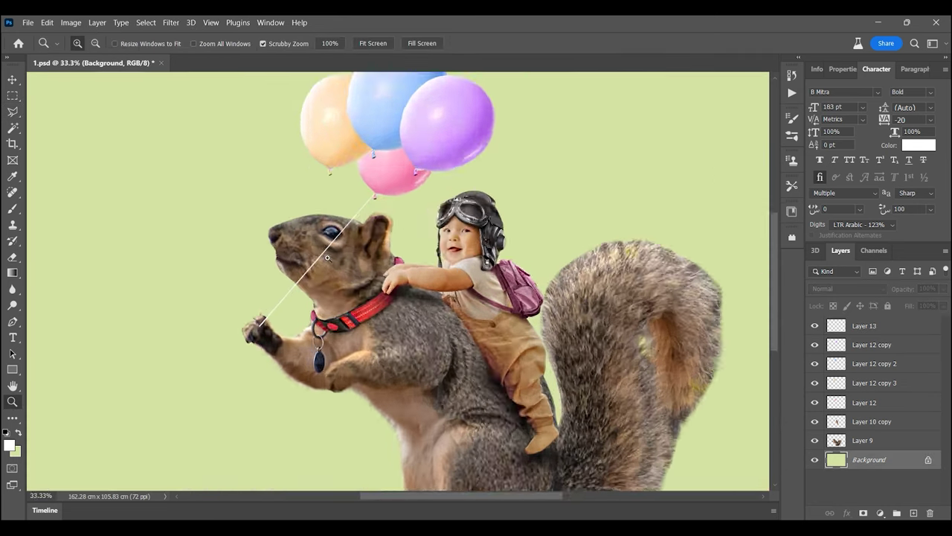
scroll(302, 194, up, 3)
alt+click(421, 299)
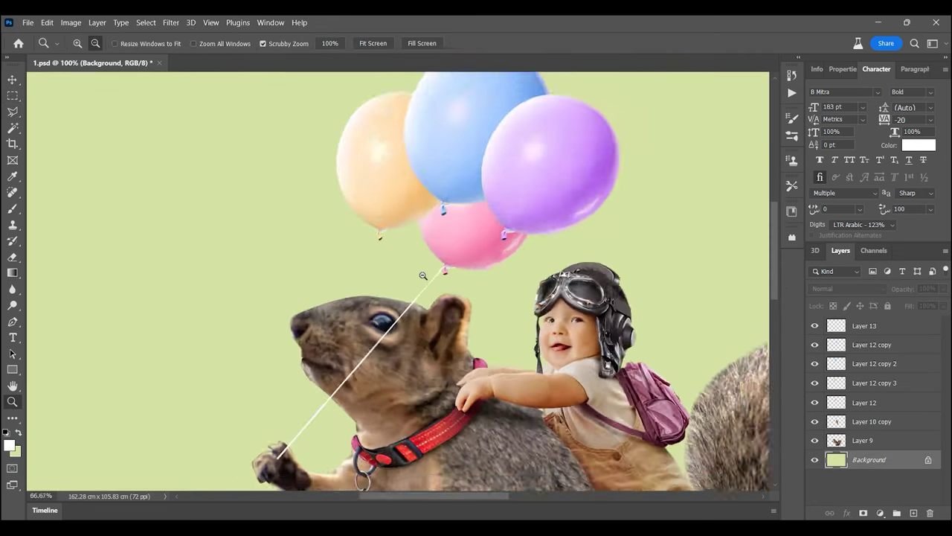
click(395, 196)
key(l)
key(shift+l)
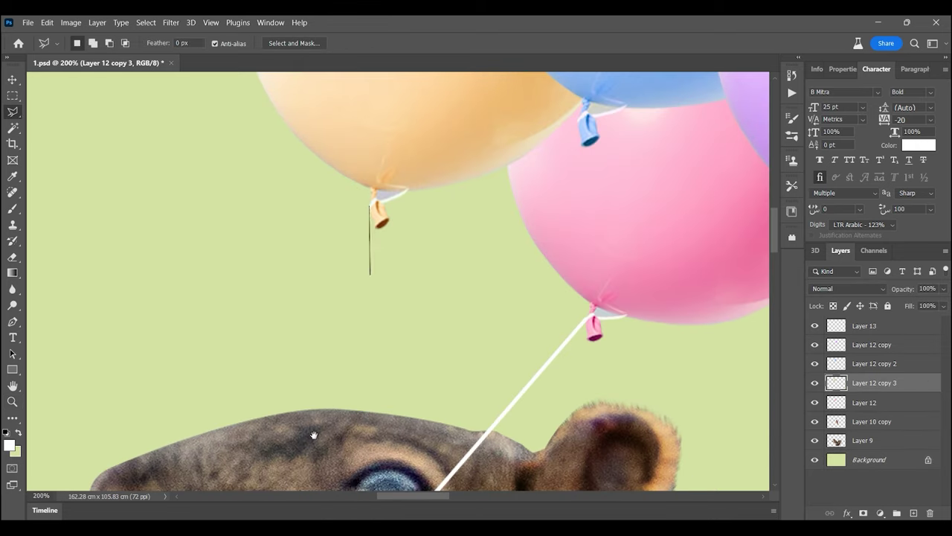
drag(314, 435, 238, 379)
click(221, 383)
Step: Finish the remaining strings from the blue balloon's knot down to the paw
scroll(332, 240, up, 5)
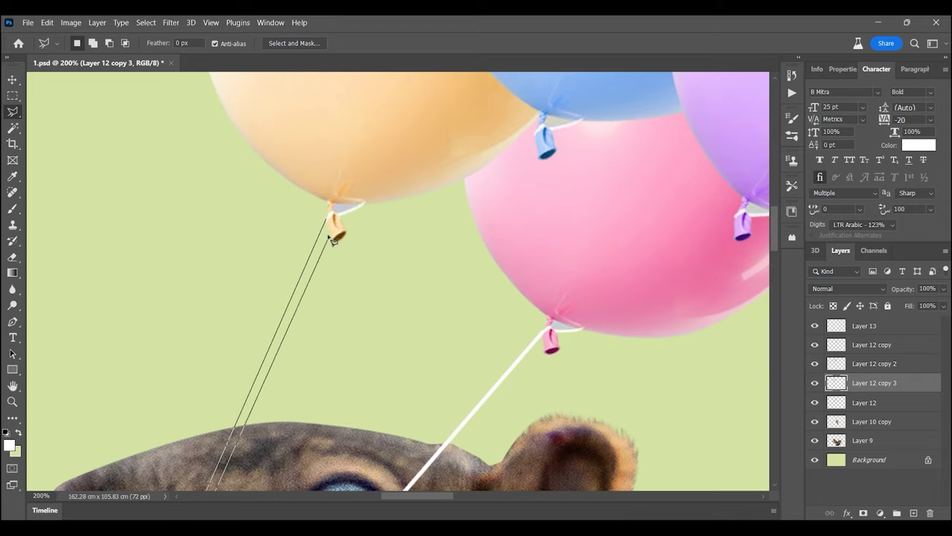
drag(550, 297, 465, 331)
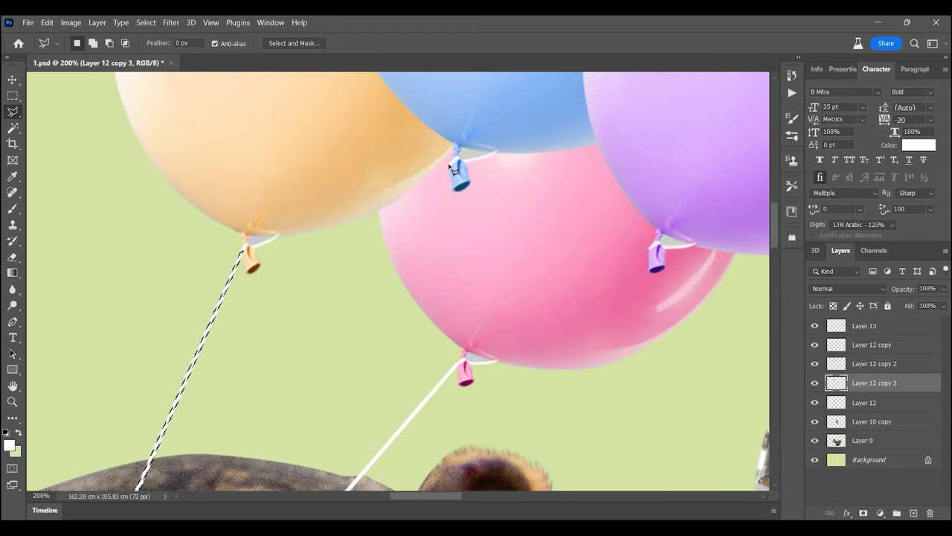
scroll(466, 249, down, 5)
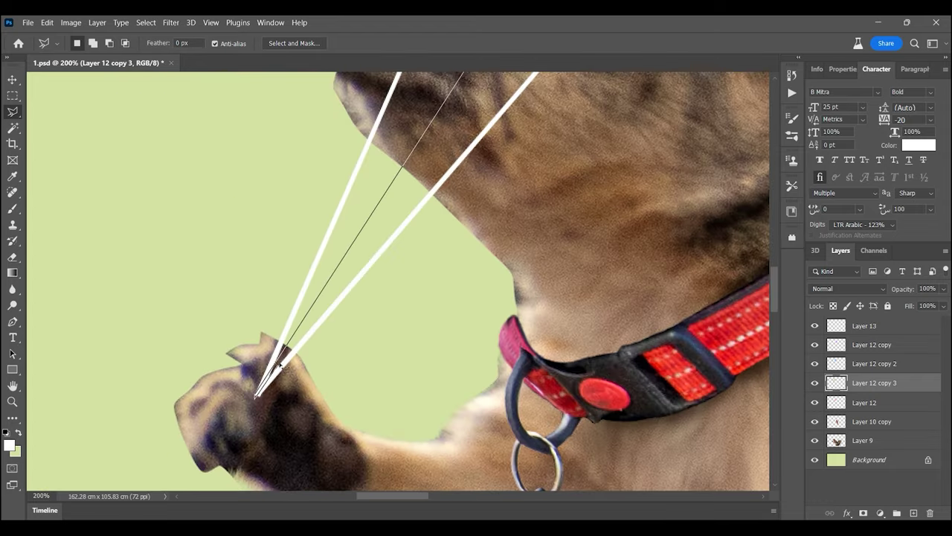
click(279, 365)
scroll(407, 289, up, 5)
click(443, 216)
scroll(440, 316, down, 5)
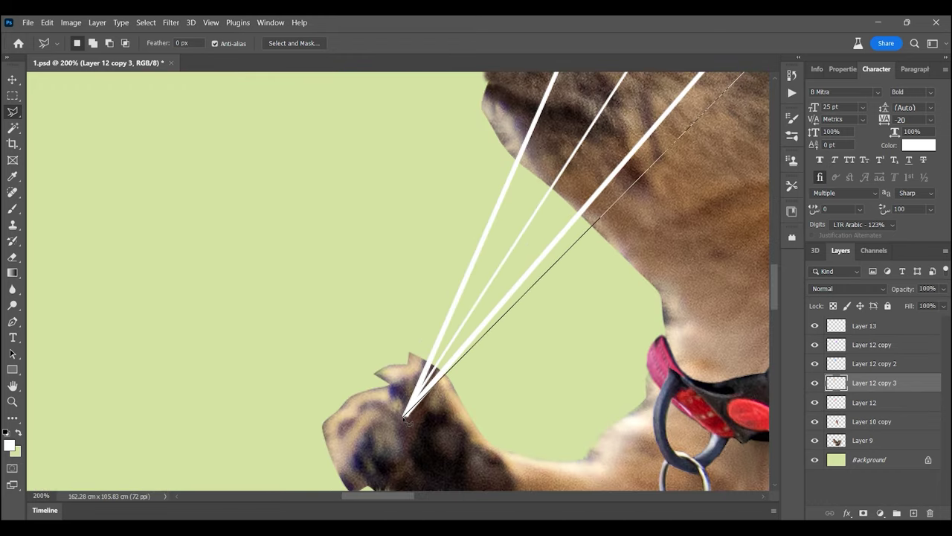
click(406, 418)
scroll(406, 418, up, 5)
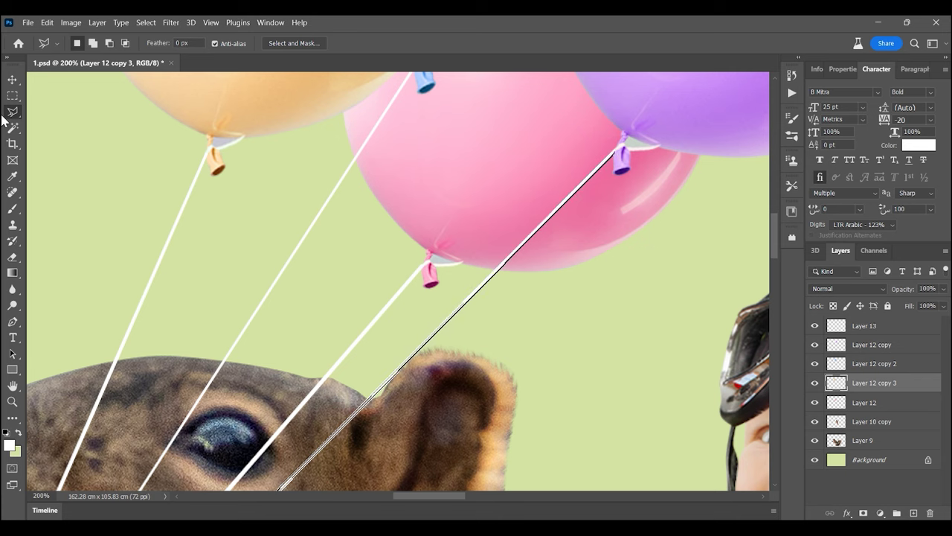
key(ctrl+0)
key(alt+bracketright)
Step: Set the Layer 14 shading layer to Multiply at 68% opacity
key(m)
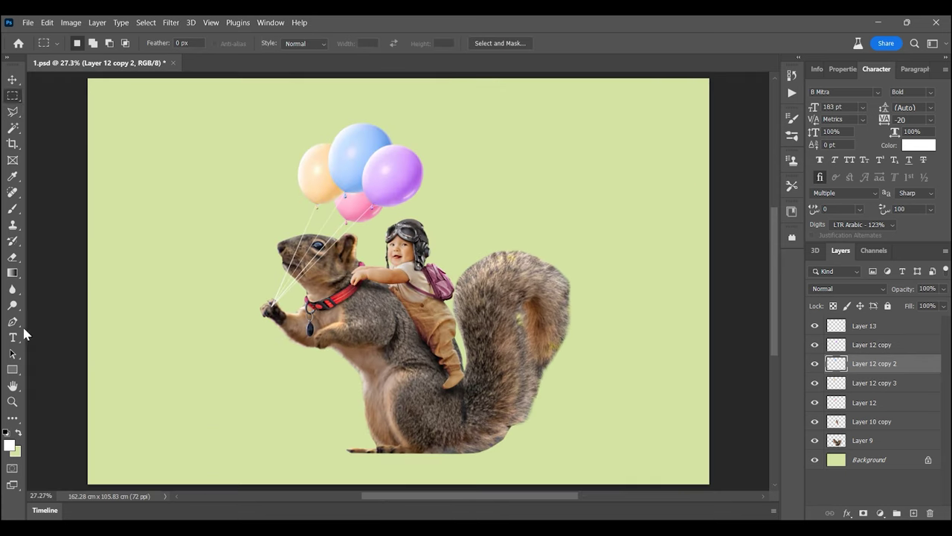
key(z)
key(ctrl+plus)
key(ctrl+plus)
key(ctrl+plus)
key(ctrl+plus)
key(alt+bracketleft)
key(alt+bracketleft)
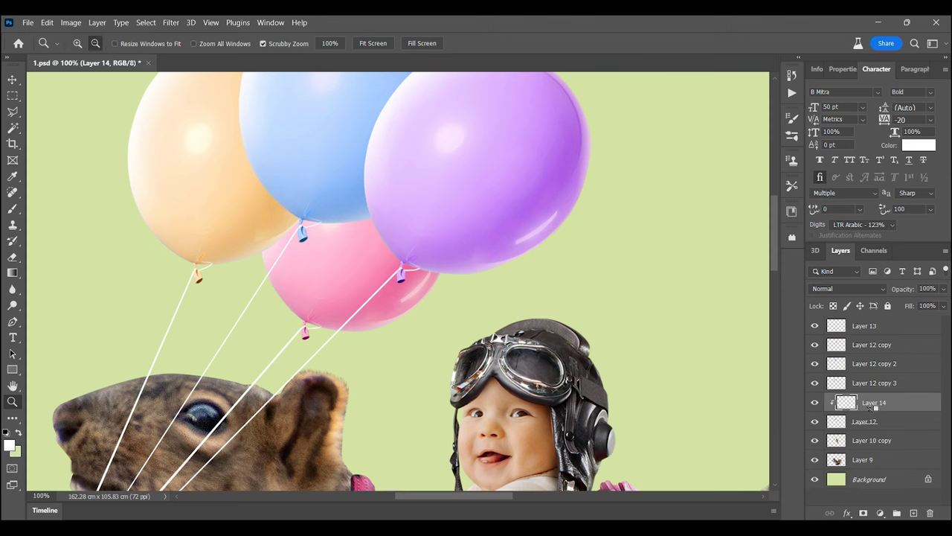
click(439, 265)
key(b)
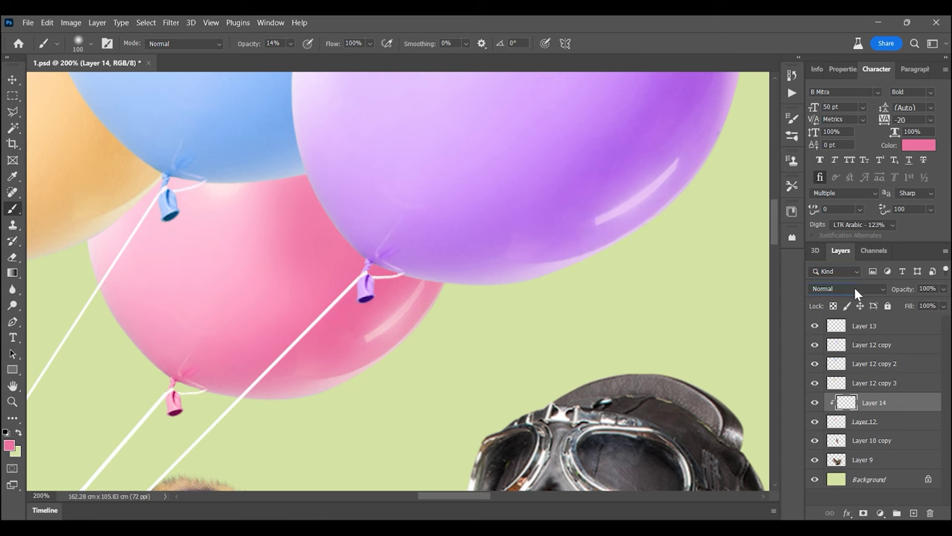
click(855, 288)
click(834, 260)
drag(943, 289, 912, 307)
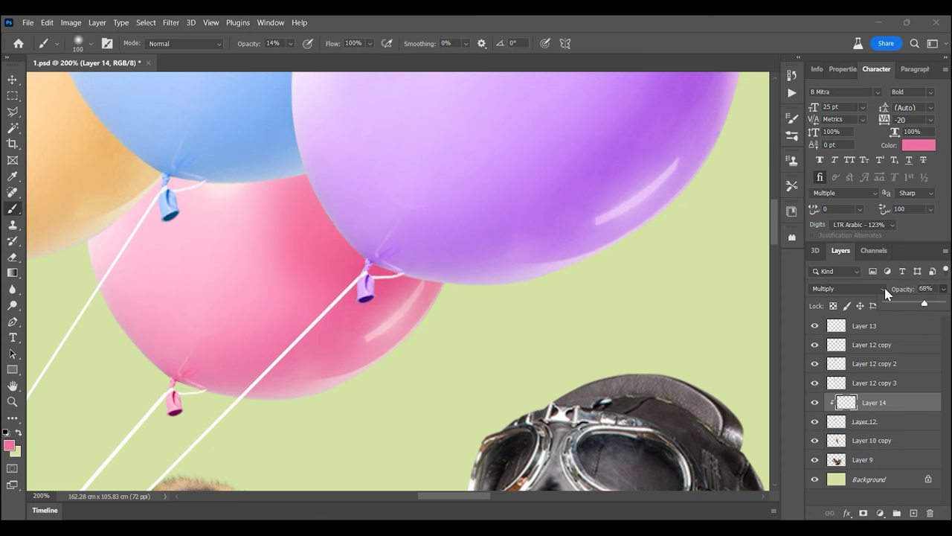
Step: On a clipped layer over Layer 12 copy 2, darken the blue balloon's edge with sampled blue
click(867, 363)
key(ctrl+shift+alt+n)
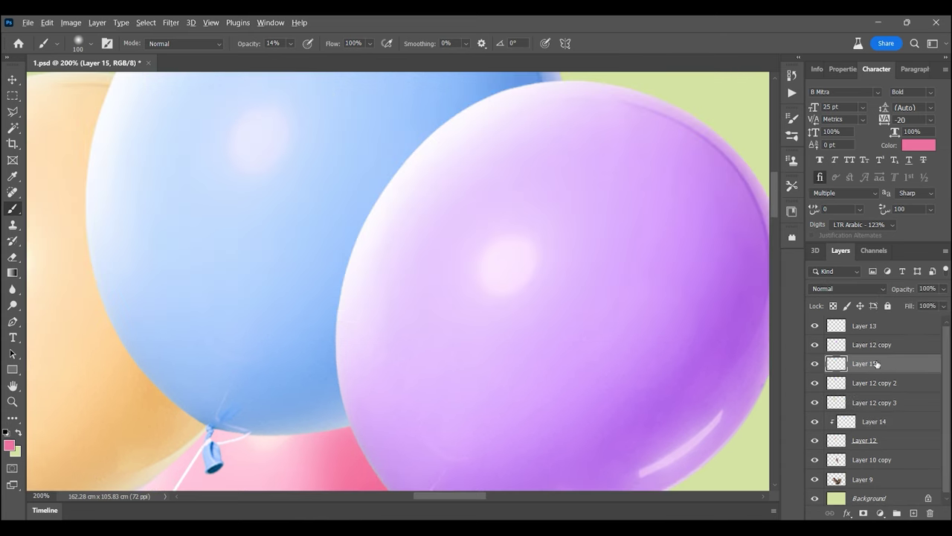
key(ctrl+alt+g)
alt+click(521, 266)
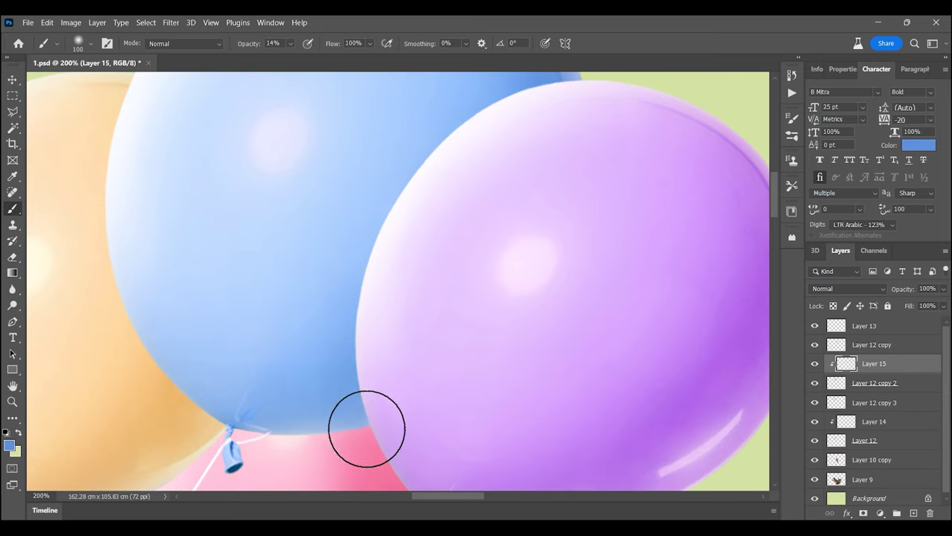
drag(347, 253, 425, 223)
key(ctrl+0)
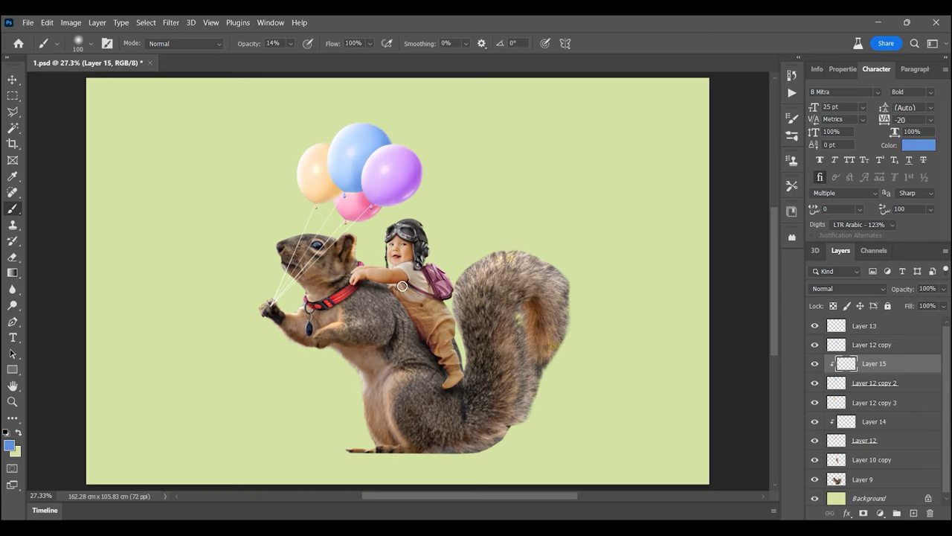
click(330, 215)
ctrl+click(403, 198)
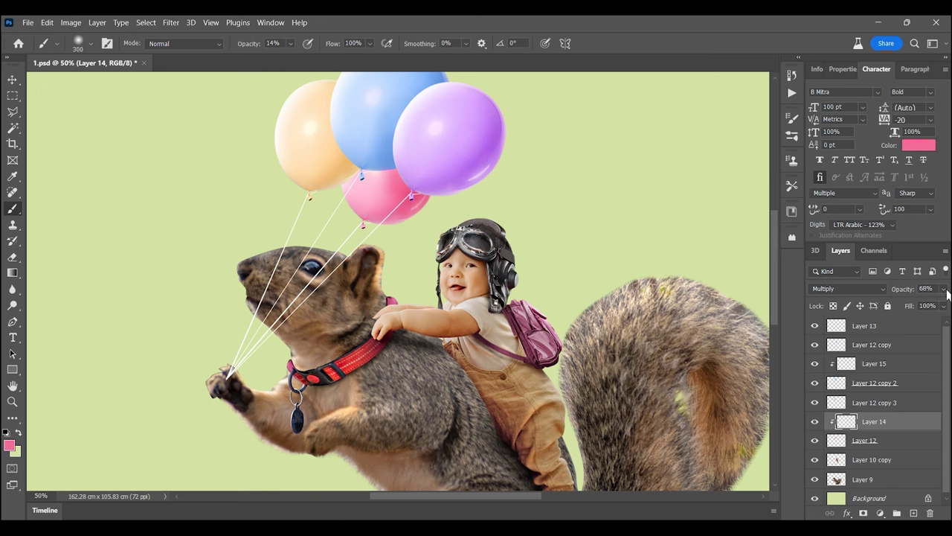
Step: Merge the balloon layers, Layer 12 through Layer 13, into one layer
drag(517, 182, 550, 263)
ctrl+click(424, 237)
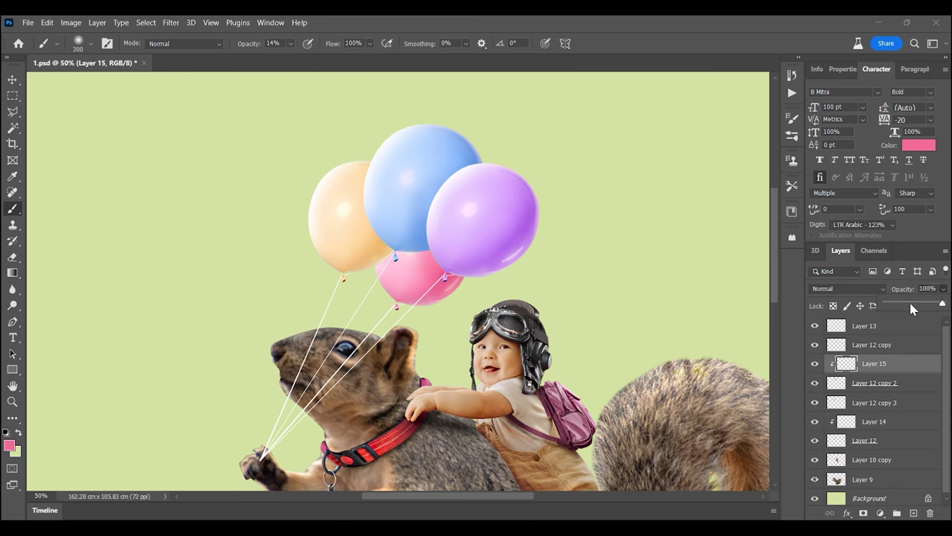
click(869, 333)
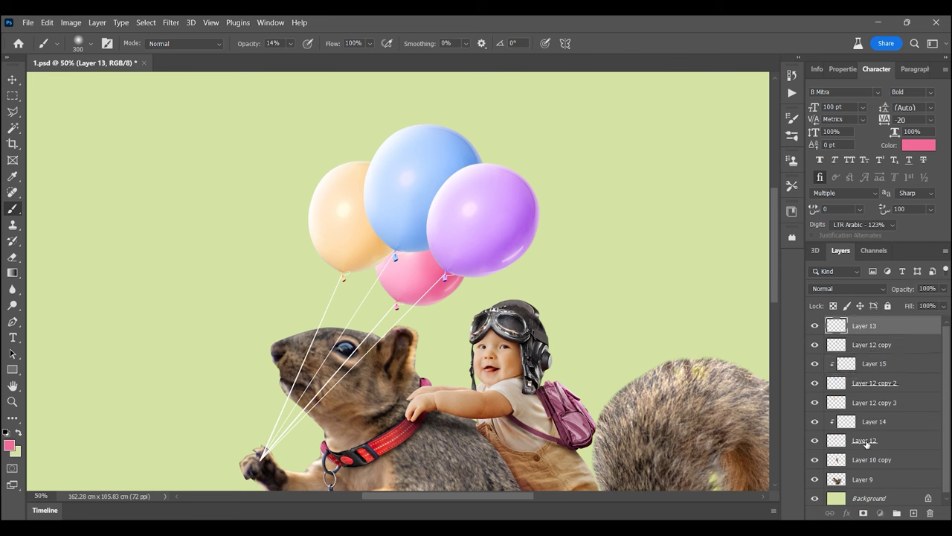
shift+click(867, 444)
key(ctrl+e)
Step: Mask the merged balloons with the squirrel's outline so the strings vanish into the paw
ctrl+click(836, 364)
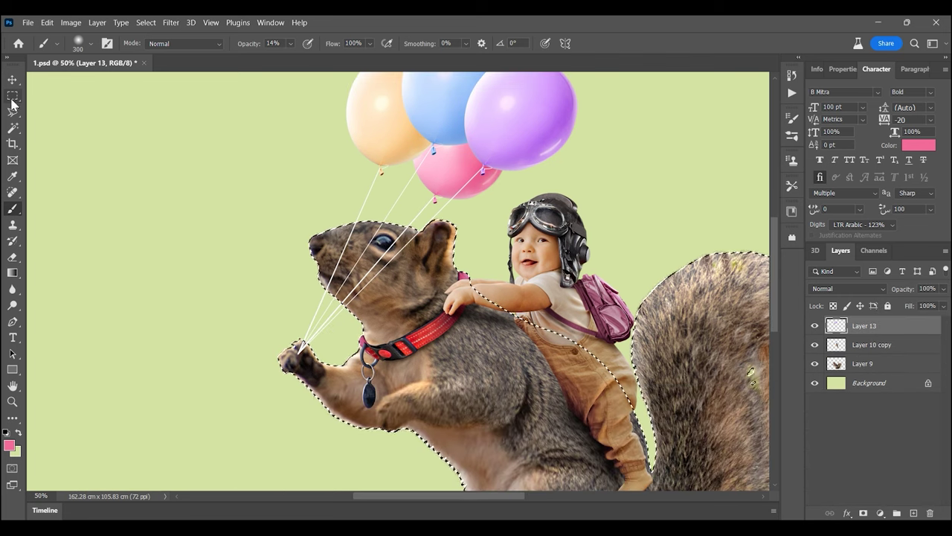
key(m)
click(863, 512)
key(z)
click(347, 228)
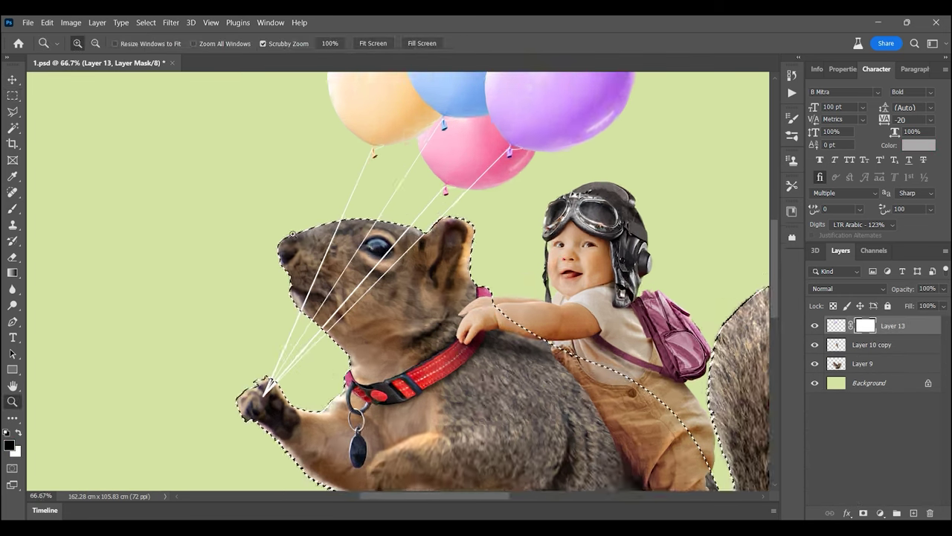
key(b)
key(ctrl+d)
key(z)
scroll(168, 145, down, 3)
click(283, 396)
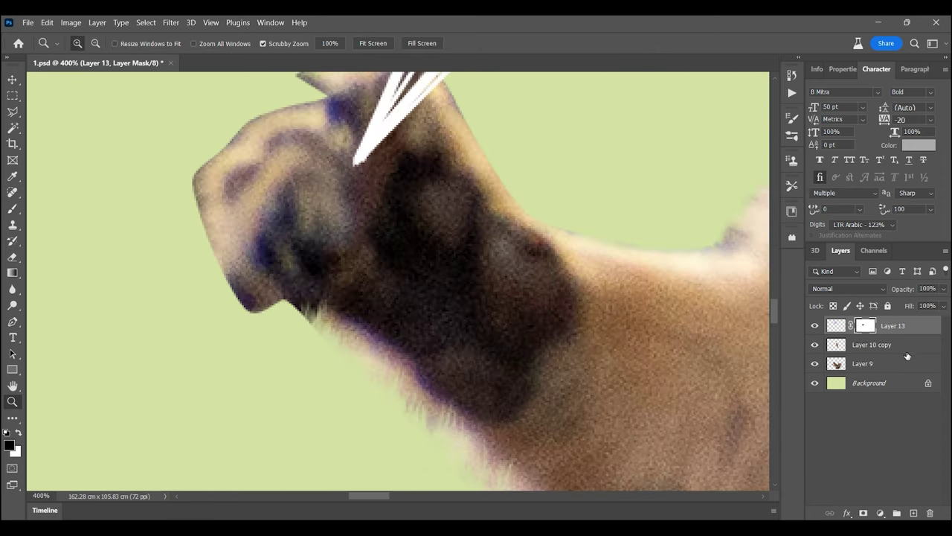
click(880, 364)
Step: Add new Layer 14 beneath the squirrel and start a curved strand path below the paw
key(ctrl+minus)
key(ctrl+plus)
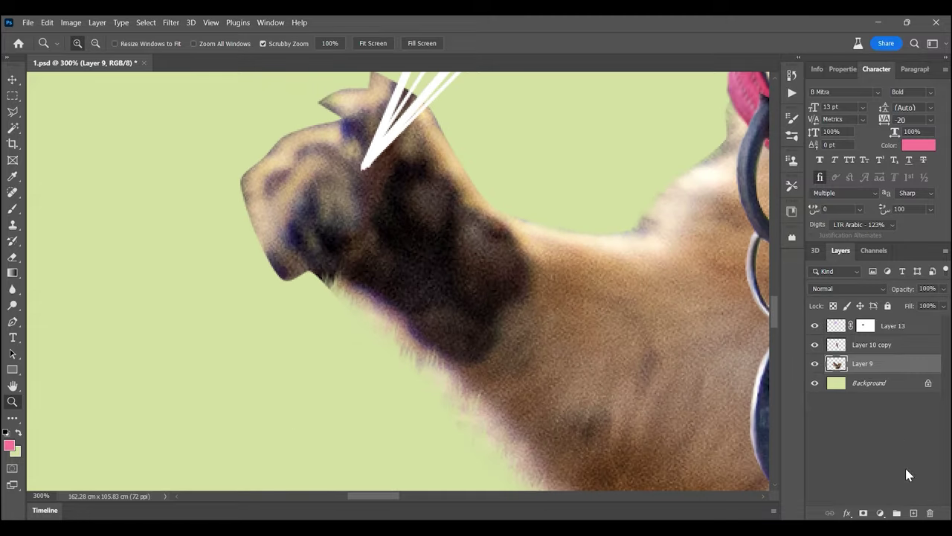
ctrl+click(913, 513)
click(12, 322)
drag(311, 259, 298, 287)
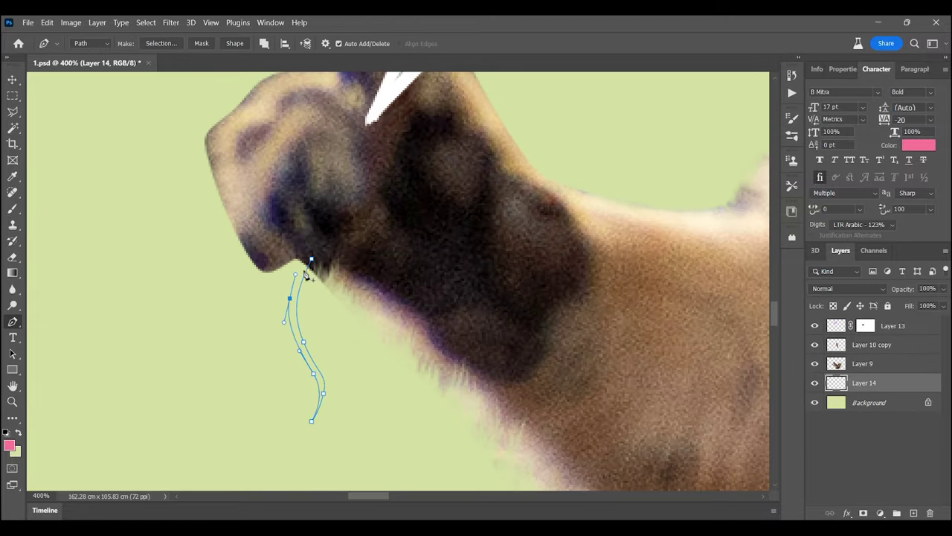
Step: Turn the strand path into a selection and fill it with white
click(157, 43)
key(Return)
click(9, 445)
click(875, 258)
key(alt+BackSpace)
key(ctrl+d)
Step: Duplicate the white strand, shifting one copy beside the original and reshaping another
key(ctrl+j)
key(ctrl+t)
mouse_move(308, 338)
mouse_down()
mouse_move(291, 340)
mouse_move(323, 311)
mouse_up()
key(Return)
key(ctrl+j)
key(ctrl+t)
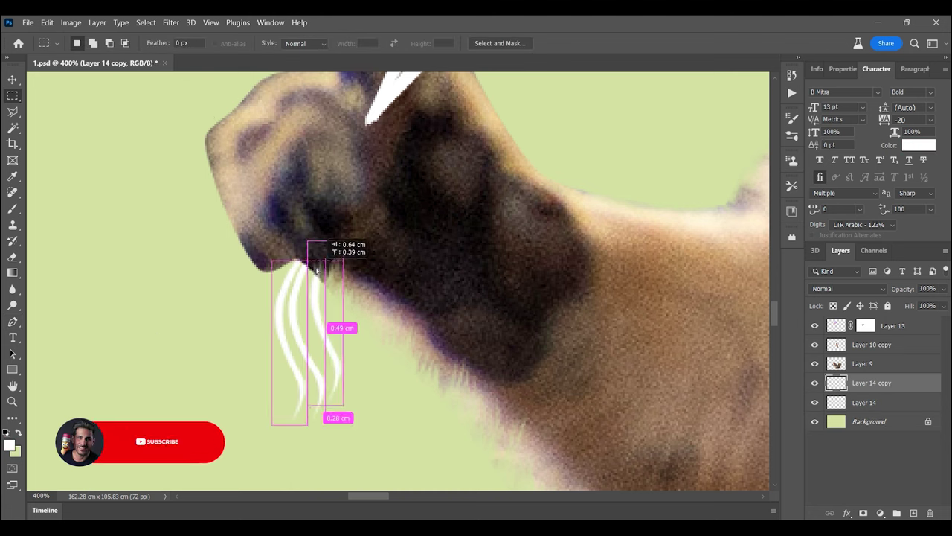
right_click(323, 311)
click(346, 127)
key(Return)
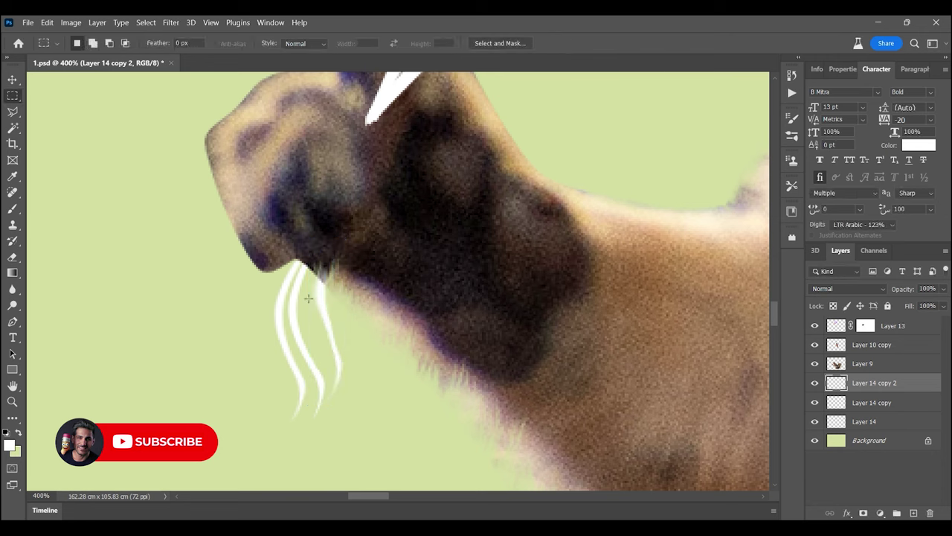
Step: Move another strand copy into place and rotate it about 25 degrees
drag(299, 273, 275, 283)
key(ctrl+t)
mouse_move(312, 349)
mouse_down()
mouse_move(340, 302)
mouse_move(301, 283)
mouse_move(315, 283)
mouse_up()
key(Return)
key(ctrl+0)
Step: Merge the strand layers into one and clip a new empty layer to it
shift+click(873, 444)
key(ctrl+e)
key(z)
drag(264, 314, 320, 314)
click(914, 513)
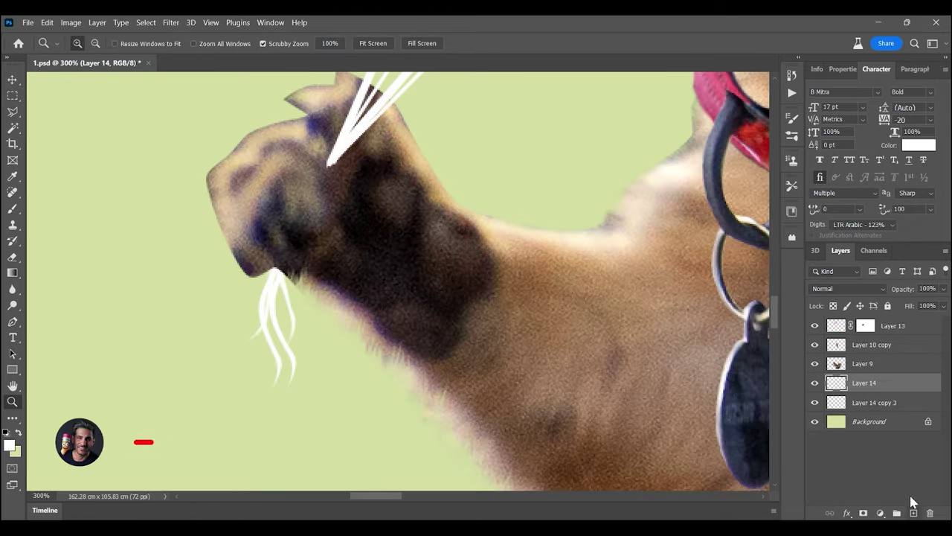
key(ctrl+alt+g)
Step: Shade the strands with a small black brush where they meet the paw, then merge the shading
click(9, 445)
click(880, 260)
key(b)
key(bracketleft)
key(bracketleft)
key(bracketleft)
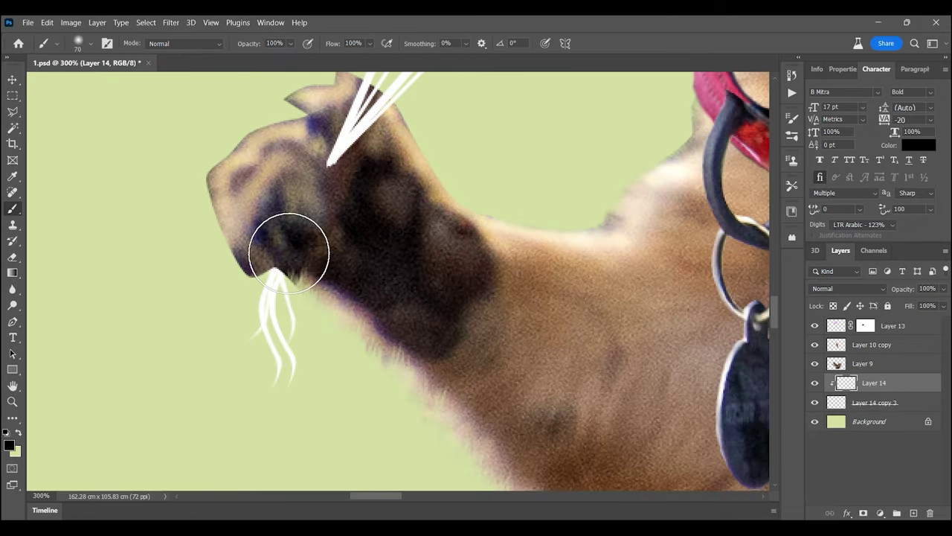
key(ctrl+e)
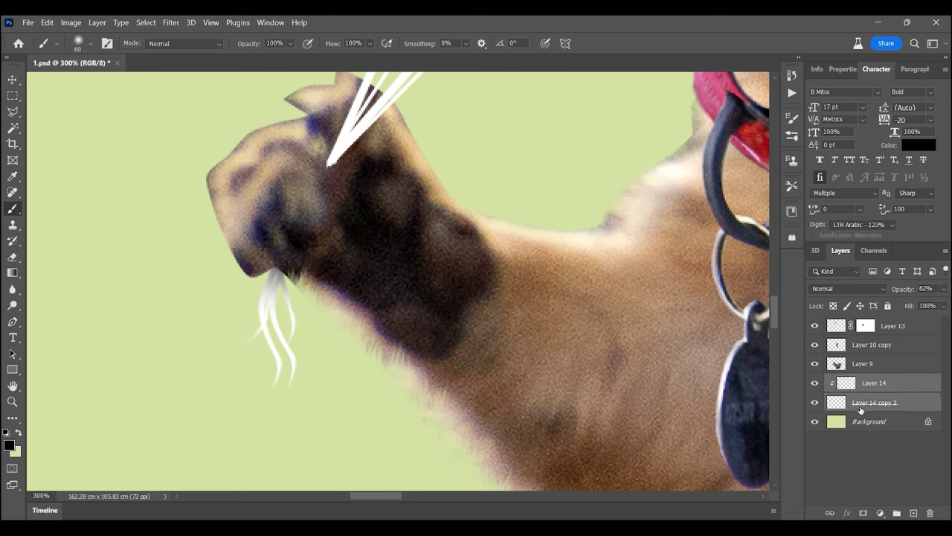
click(914, 513)
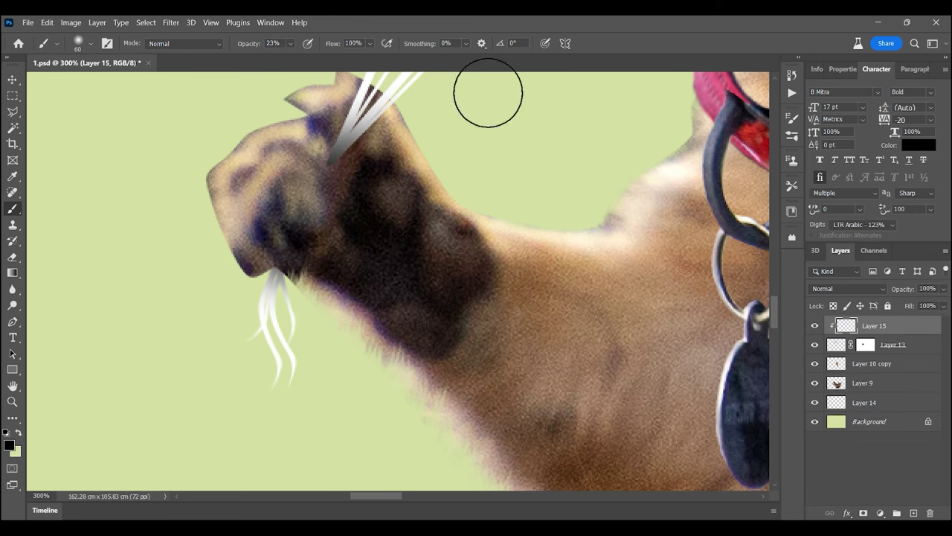
scroll(488, 93, up, 3)
key(ctrl+0)
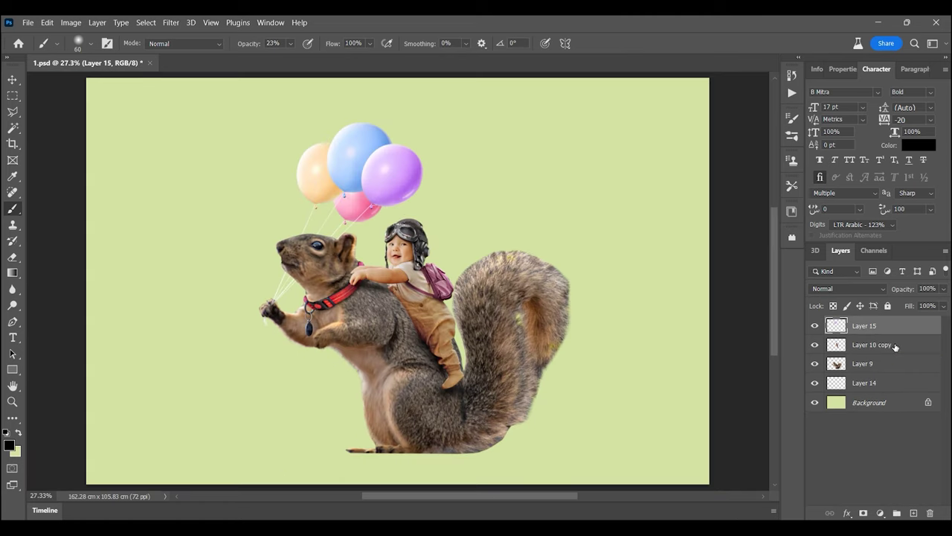
Step: Clip a new layer to squirrel Layer 9 and paint white Overlay light on head and ear
click(874, 364)
click(913, 512)
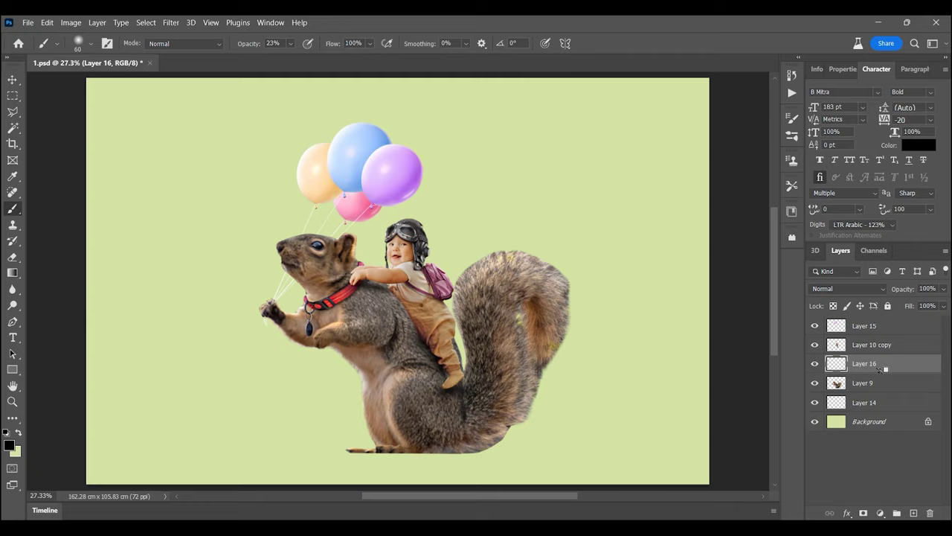
key(ctrl+alt+g)
drag(287, 223, 340, 234)
click(10, 442)
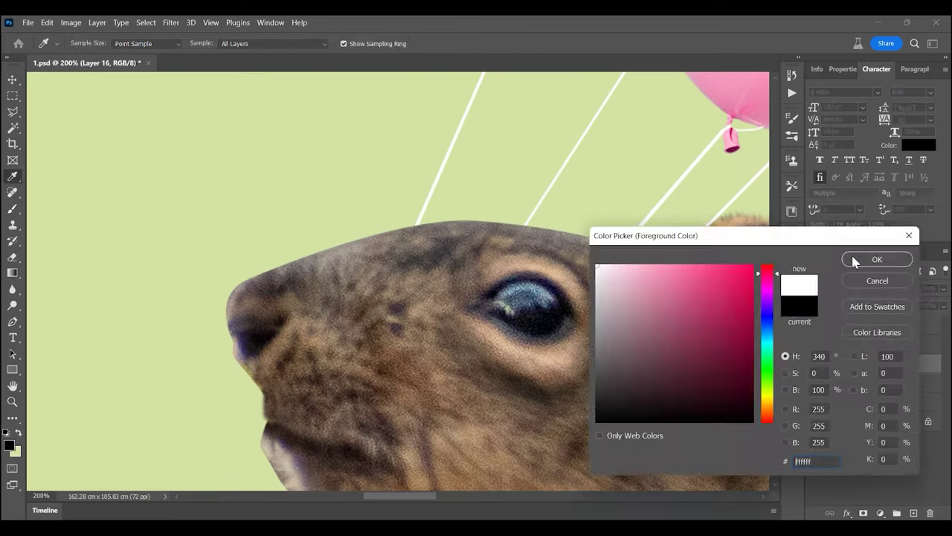
click(878, 258)
mouse_move(267, 268)
mouse_down()
mouse_move(729, 238)
mouse_move(372, 255)
mouse_move(615, 313)
mouse_move(584, 335)
mouse_up()
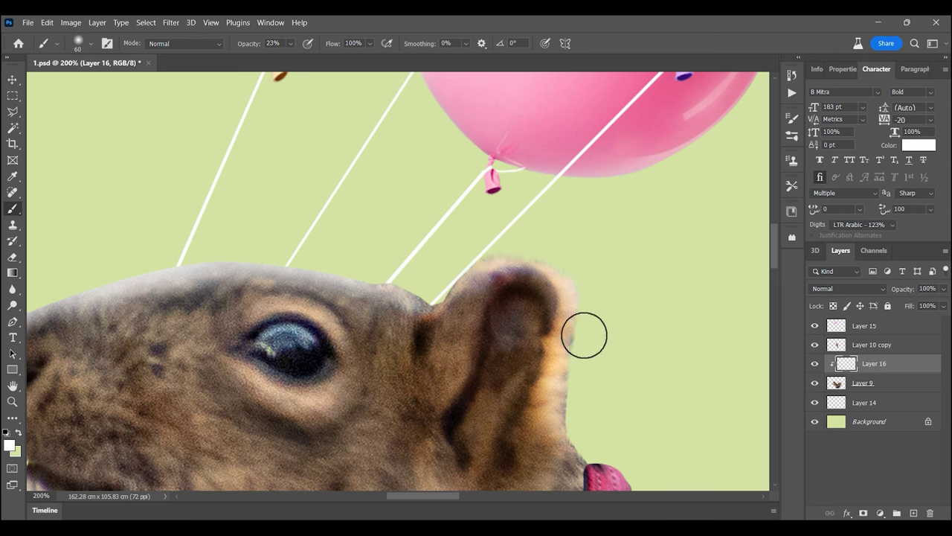
key(shift+alt+o)
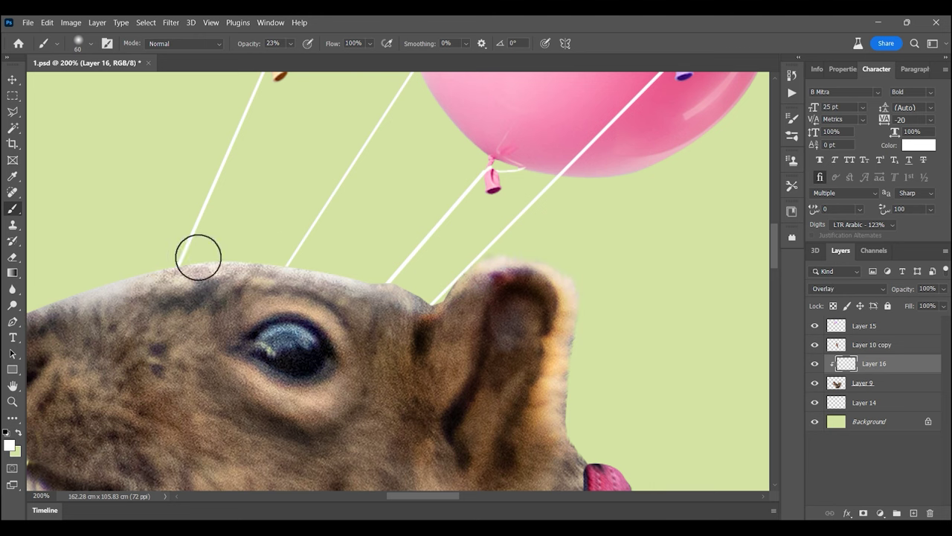
Step: Extend the white rim light down the squirrel's neck with an enlarged brush
drag(199, 257, 315, 226)
scroll(463, 212, down, 3)
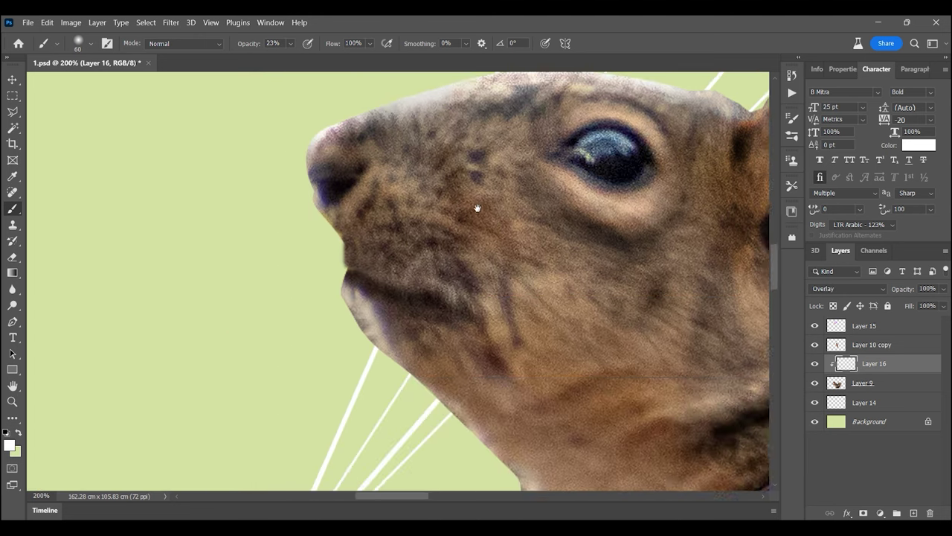
scroll(476, 209, down, 2)
scroll(470, 438, down, 2)
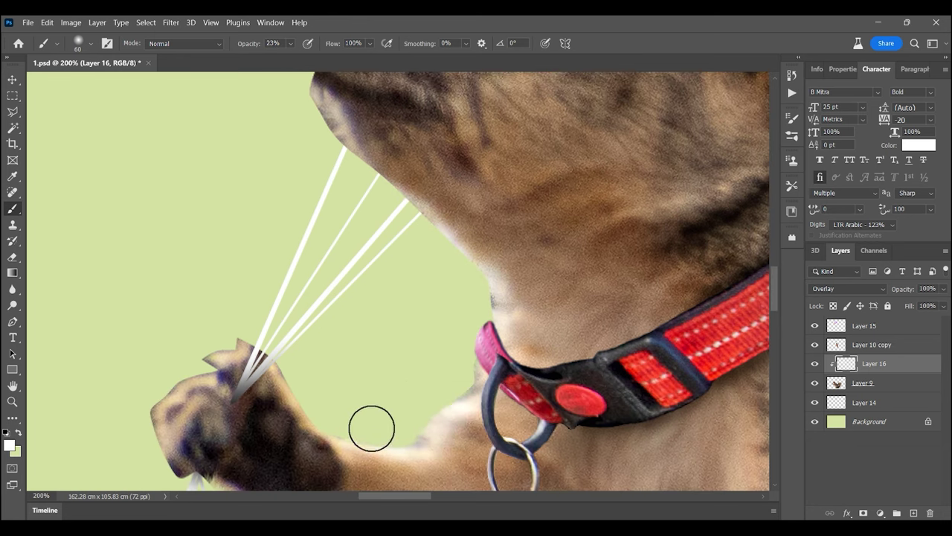
scroll(372, 425, down, 3)
scroll(440, 381, right, 3)
key(bracketright)
key(bracketright)
key(bracketright)
scroll(618, 437, up, 2)
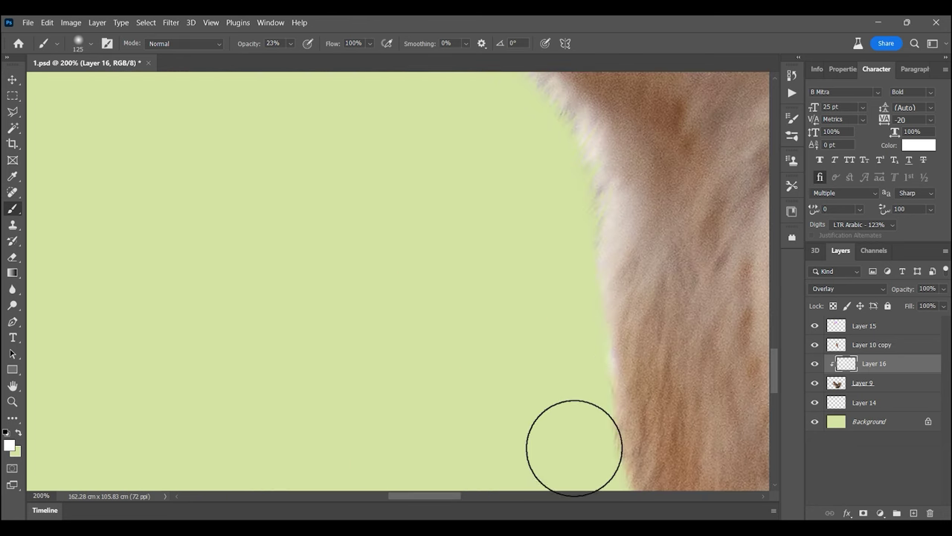
key(ctrl+0)
Step: Add rim light around the squirrel's eye and along its tail edges
key(ctrl+plus)
key(ctrl+plus)
key(ctrl+plus)
scroll(362, 197, right, 4)
scroll(362, 197, right, 4)
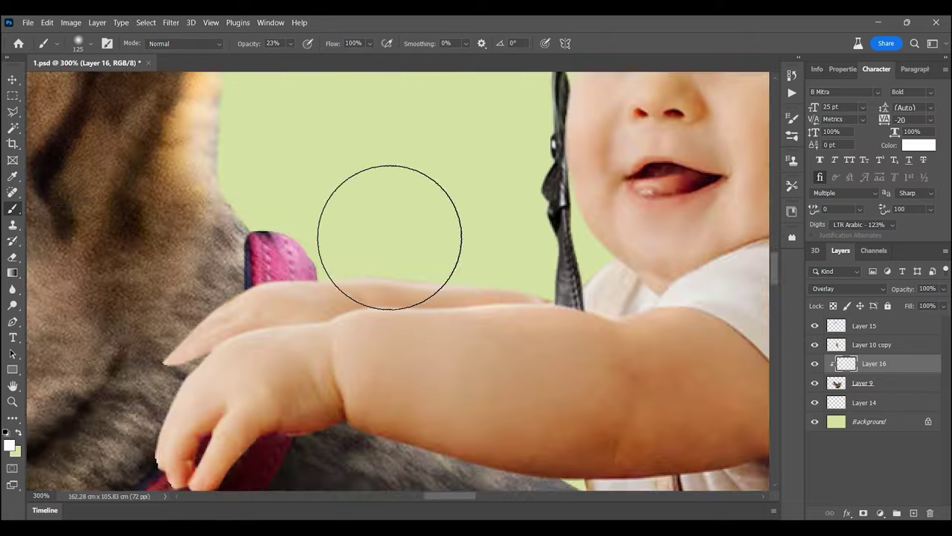
key(ctrl+0)
key(ctrl+plus)
key(ctrl+plus)
key(ctrl+plus)
key(ctrl+plus)
scroll(506, 186, up, 3)
scroll(600, 187, right, 3)
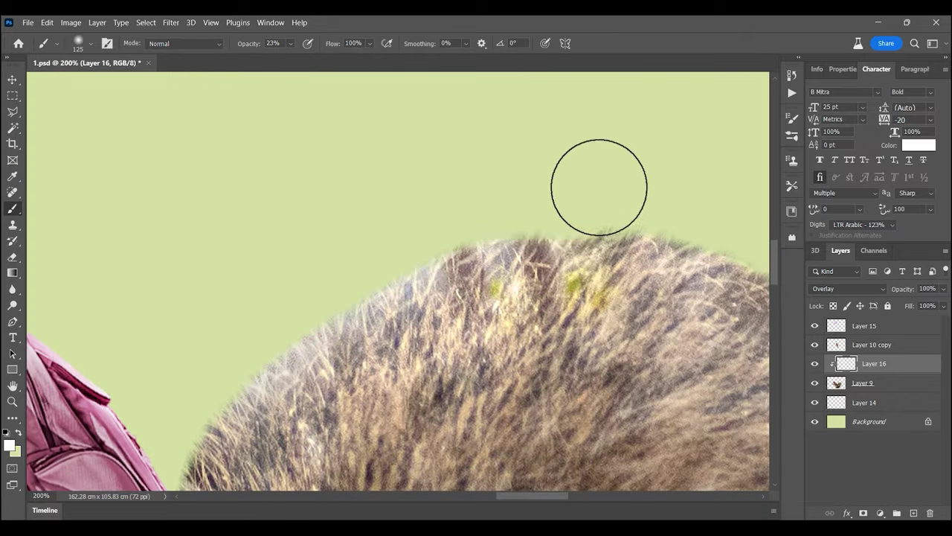
scroll(427, 204, right, 3)
key(ctrl+0)
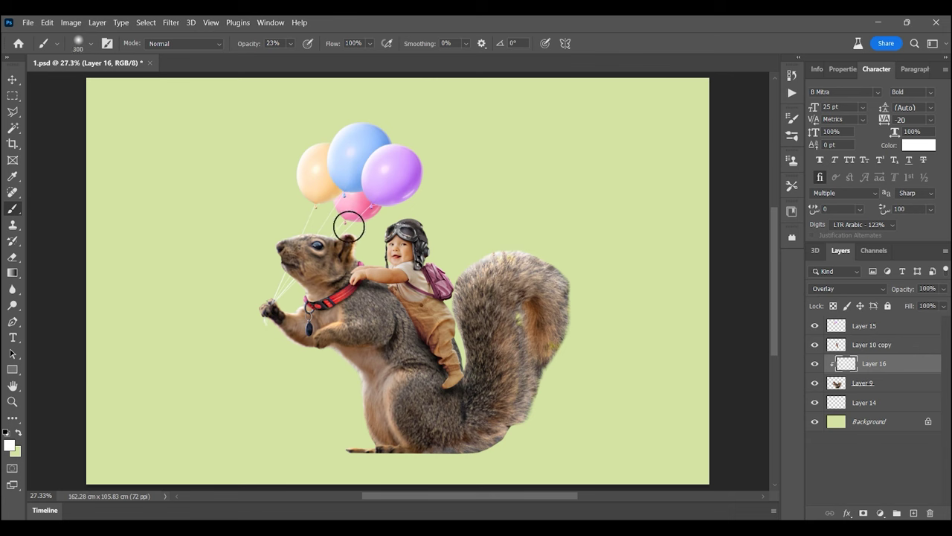
key(alt+bracketright)
key(alt+bracketright)
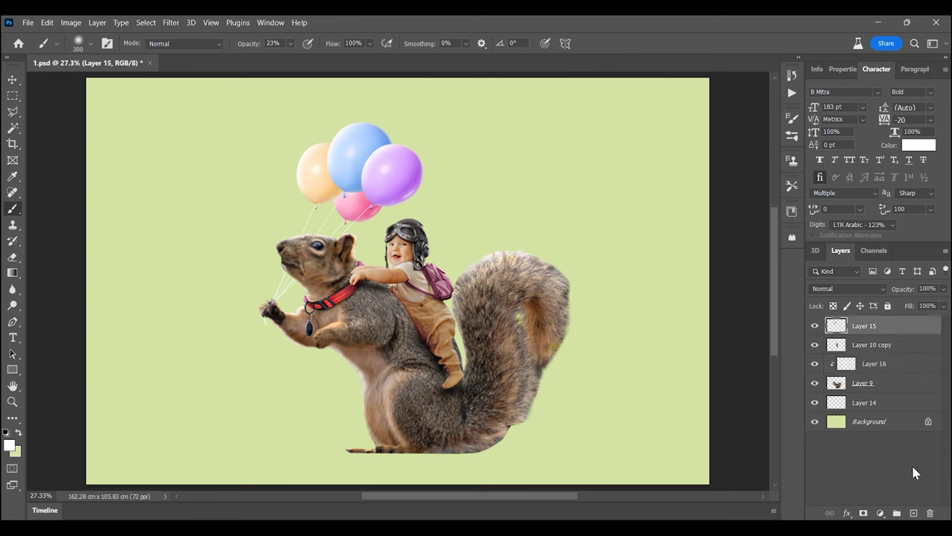
key(ctrl+shift+alt+n)
Step: Add a new layer clipped to the baby's layer and set it to Overlay
key(alt+bracketleft)
key(alt+bracketleft)
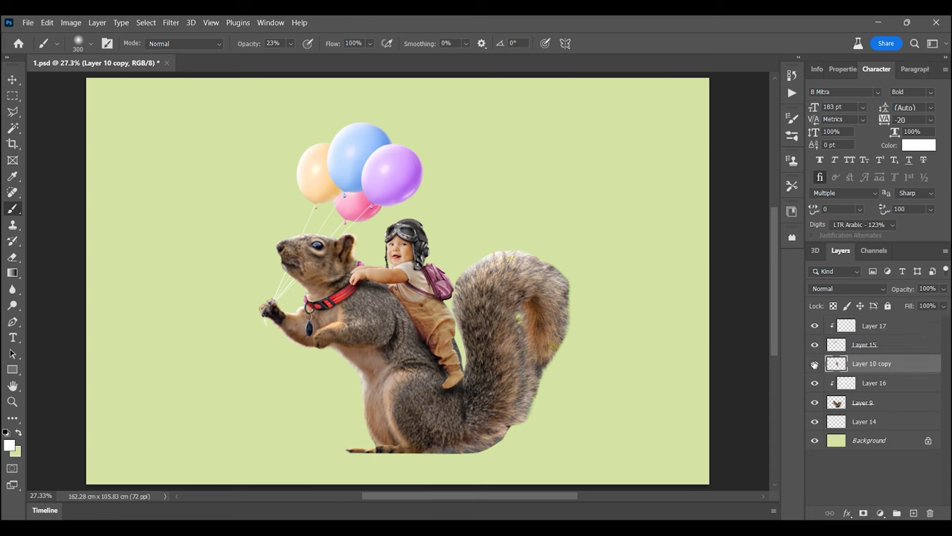
key(ctrl+shift+alt+n)
key(ctrl+alt+g)
key(z)
drag(314, 238, 431, 228)
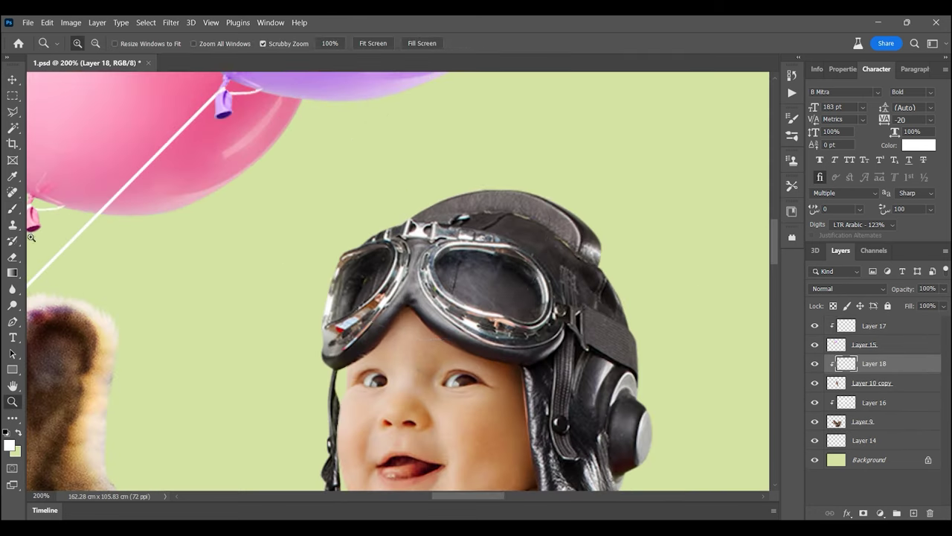
key(b)
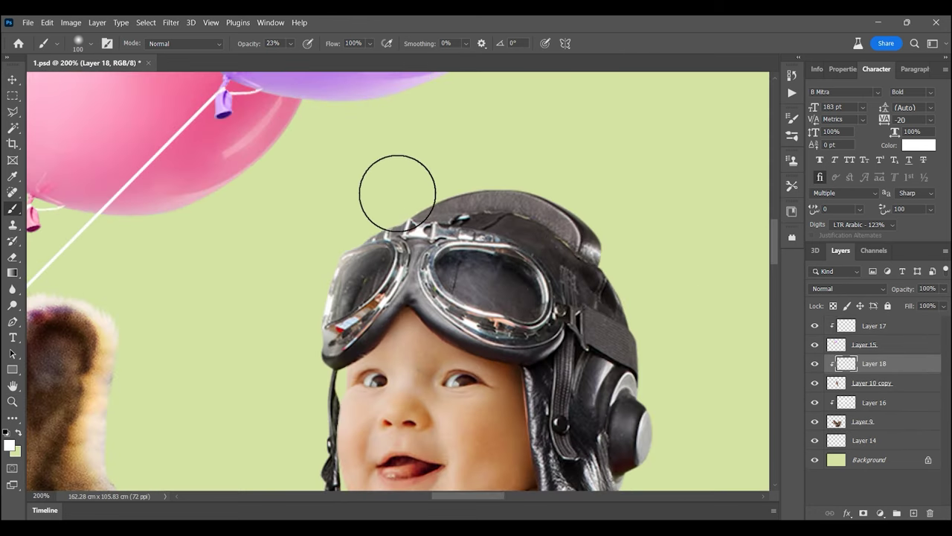
key(bracketleft)
key(bracketleft)
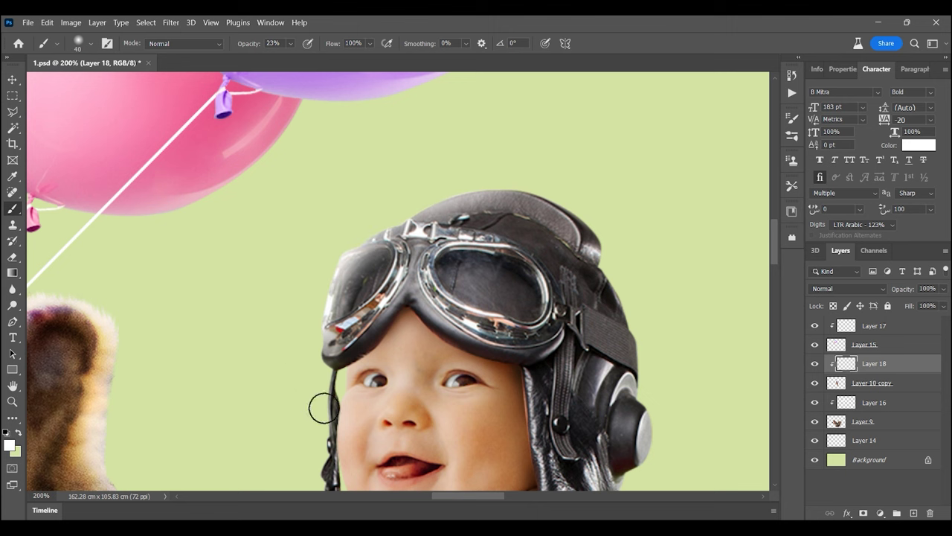
scroll(298, 350, down, 5)
scroll(291, 293, right, 3)
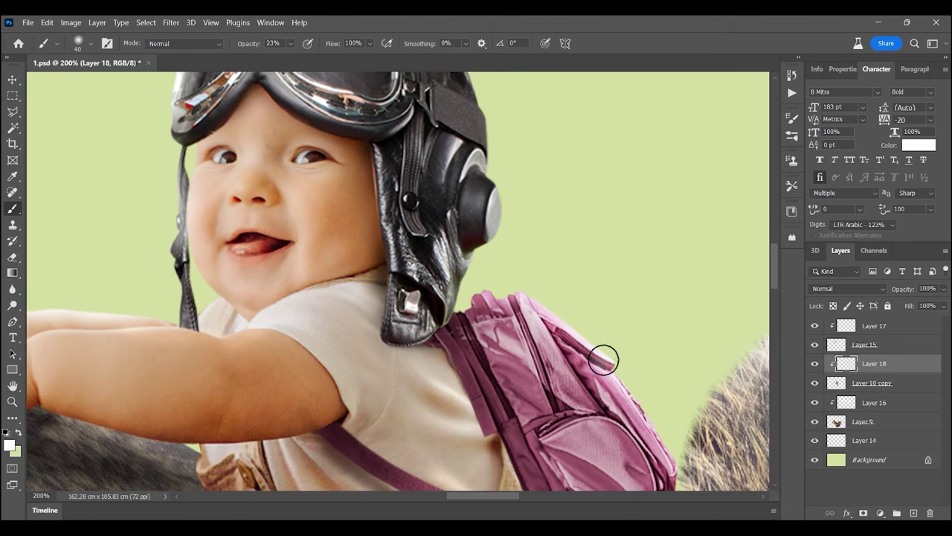
click(848, 289)
click(829, 354)
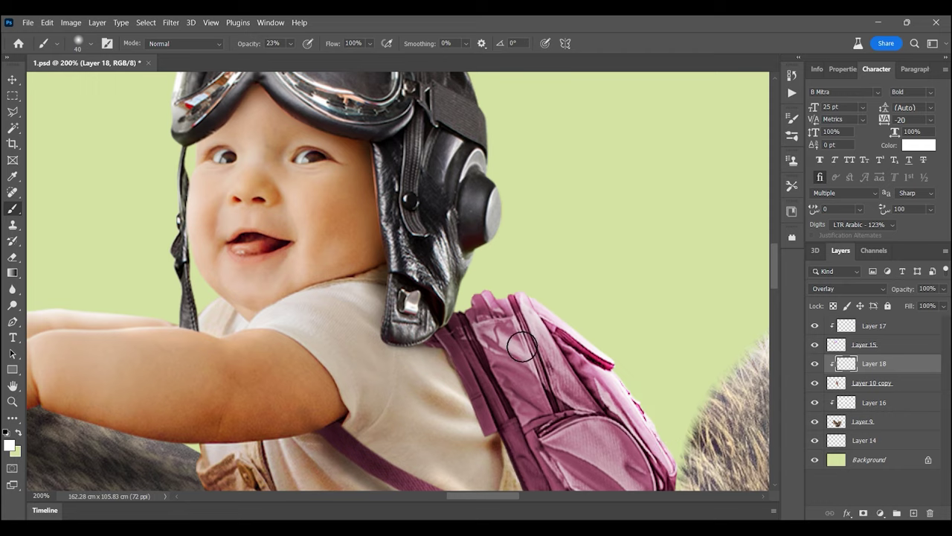
Step: Trace the baby's arm where it overlaps the collar and delete that part
drag(521, 346, 848, 290)
click(872, 382)
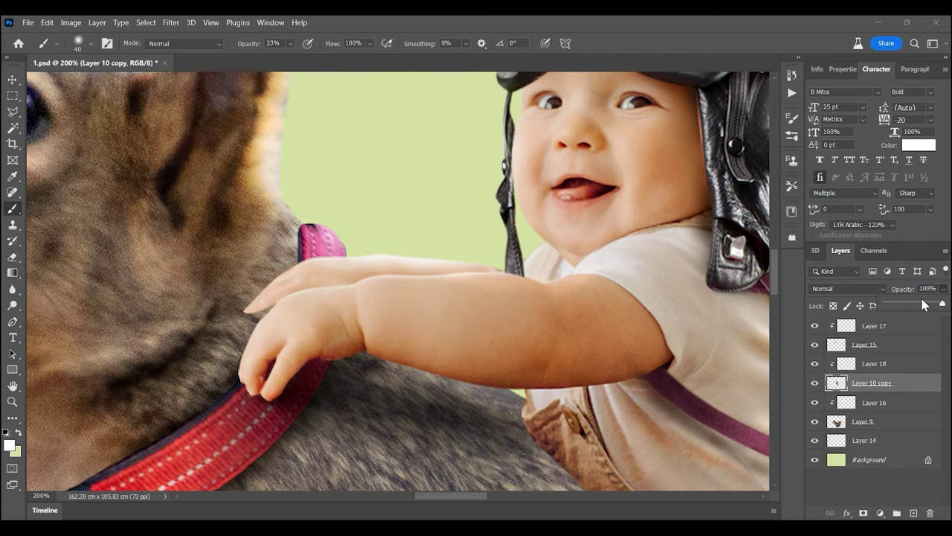
drag(923, 303, 913, 304)
key(z)
click(323, 305)
key(p)
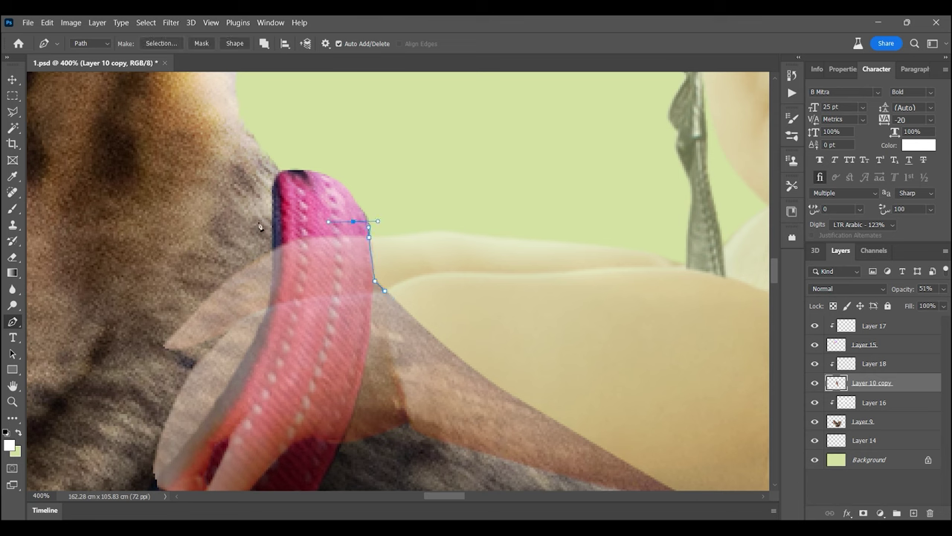
click(161, 44)
key(Return)
key(0)
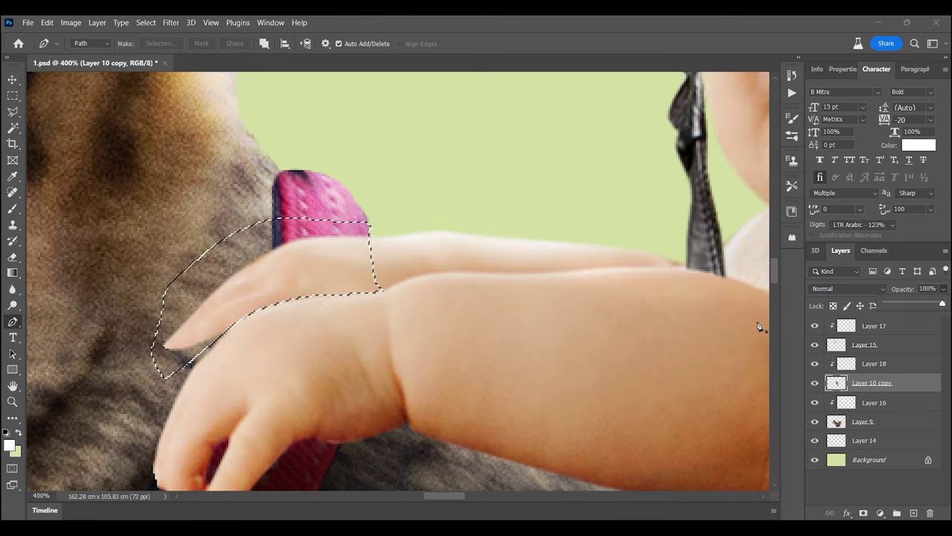
key(Delete)
key(ctrl+d)
Step: Paint a soft white highlight along the top of the baby's helmet
key(z)
alt+click(404, 303)
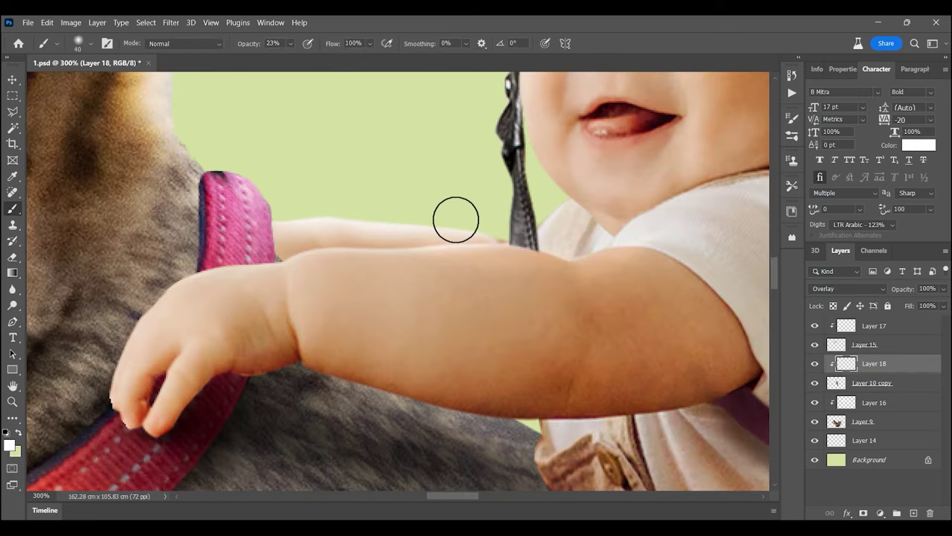
scroll(456, 208, up, 3)
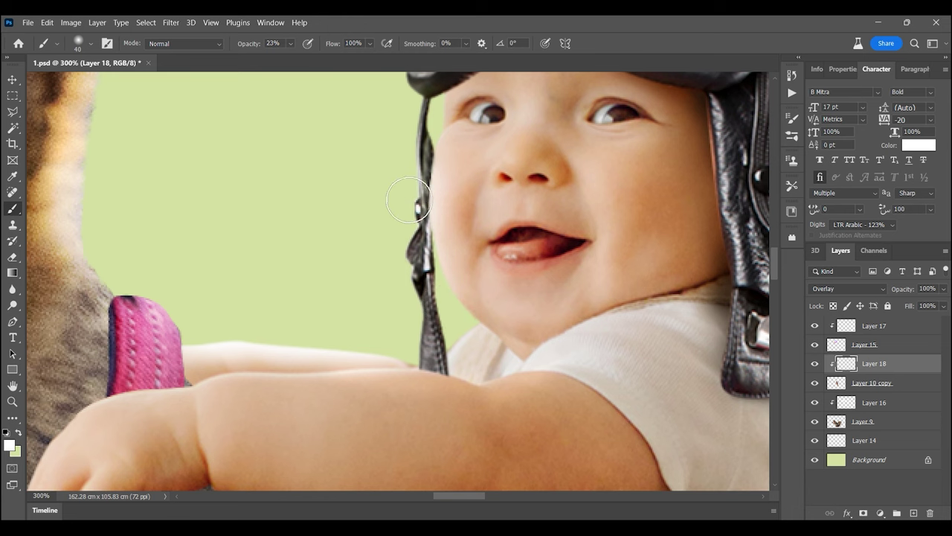
scroll(416, 164, up, 5)
scroll(417, 194, up, 3)
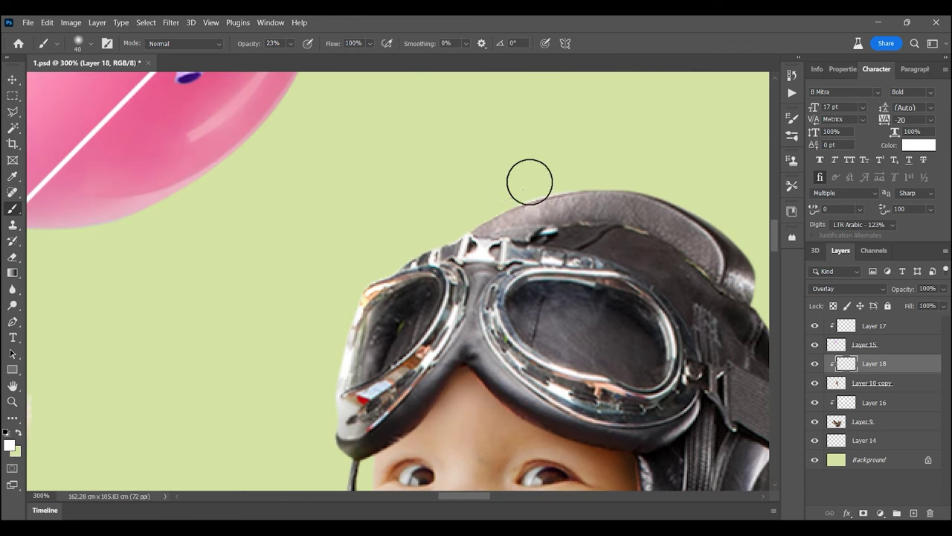
drag(529, 181, 475, 203)
key(z)
scroll(517, 316, down, 5)
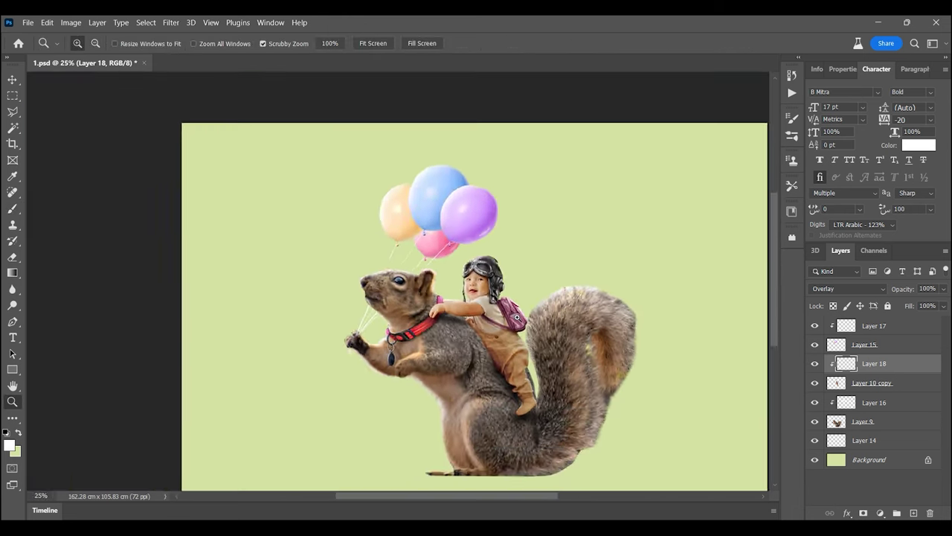
scroll(517, 316, up, 1)
click(587, 279)
Step: Merge the highlight layer into the baby, then merge Layer 15 into Layer 17
shift+click(870, 383)
key(ctrl+e)
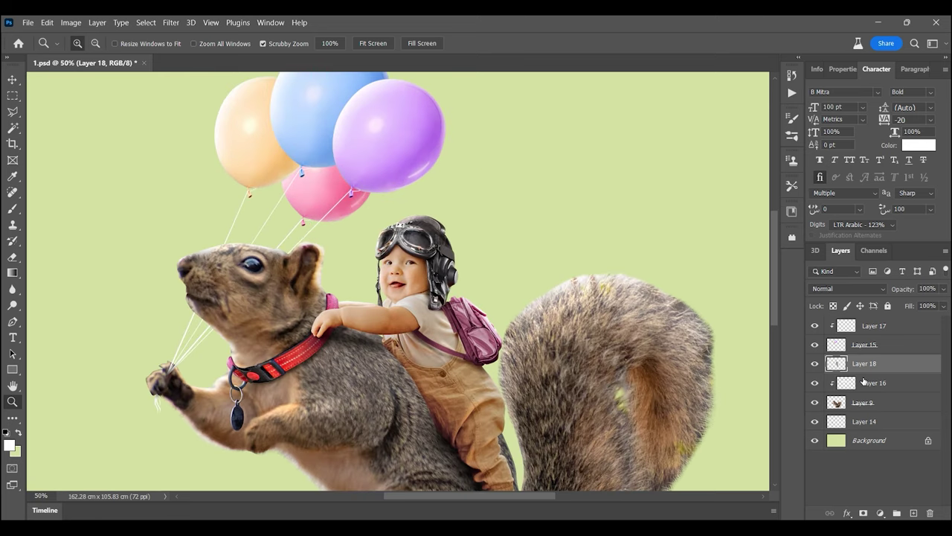
shift+click(863, 402)
key(ctrl+e)
key(ctrl+e)
scroll(477, 268, down, 1)
Step: Zoom to the squirrel and set up a small, low-opacity white brush
scroll(476, 268, down, 1)
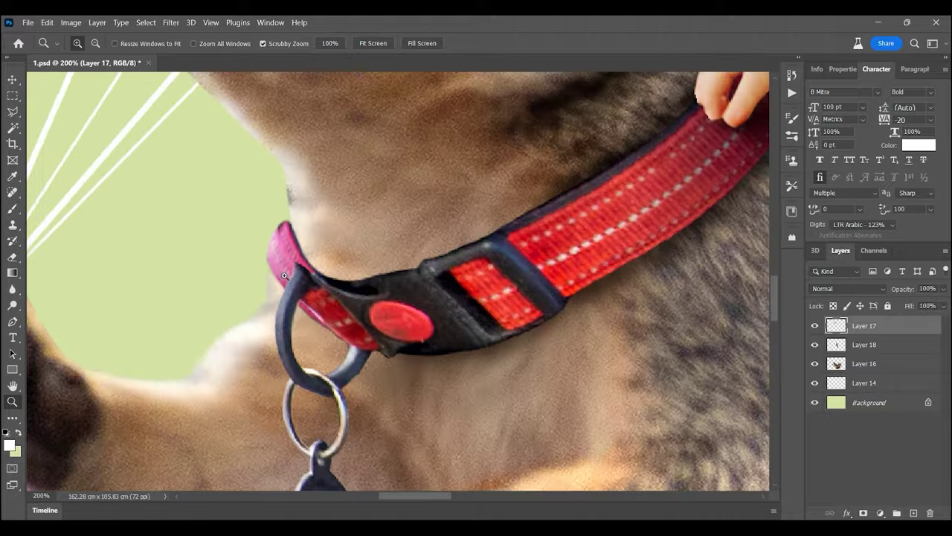
key(b)
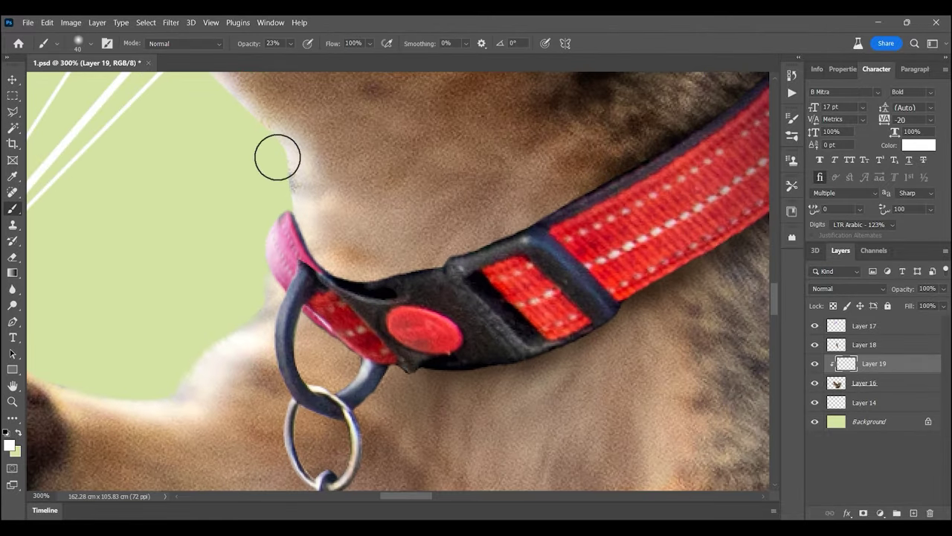
scroll(282, 268, up, 5)
scroll(364, 215, right, 5)
key(ctrl+0)
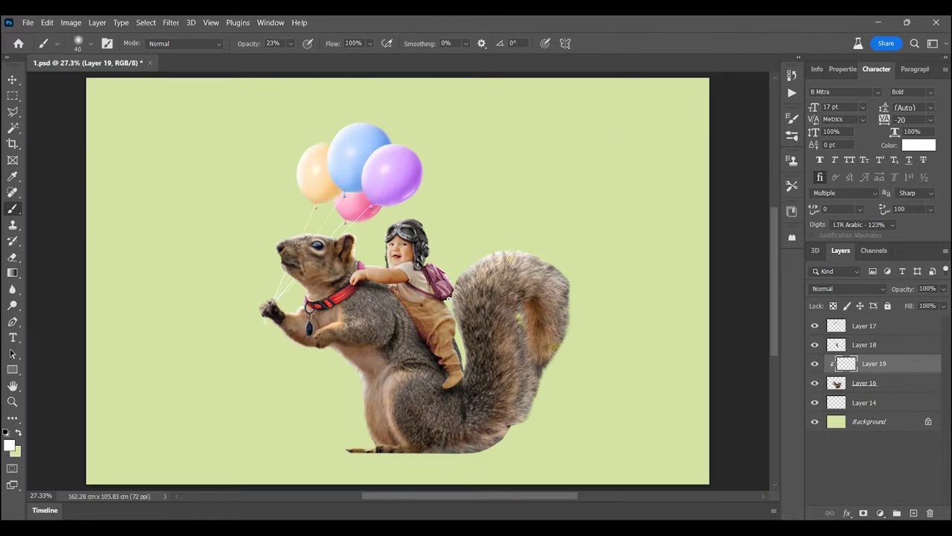
scroll(513, 260, up, 5)
scroll(285, 325, up, 2)
key(4)
key(8)
key(bracketleft)
key(bracketleft)
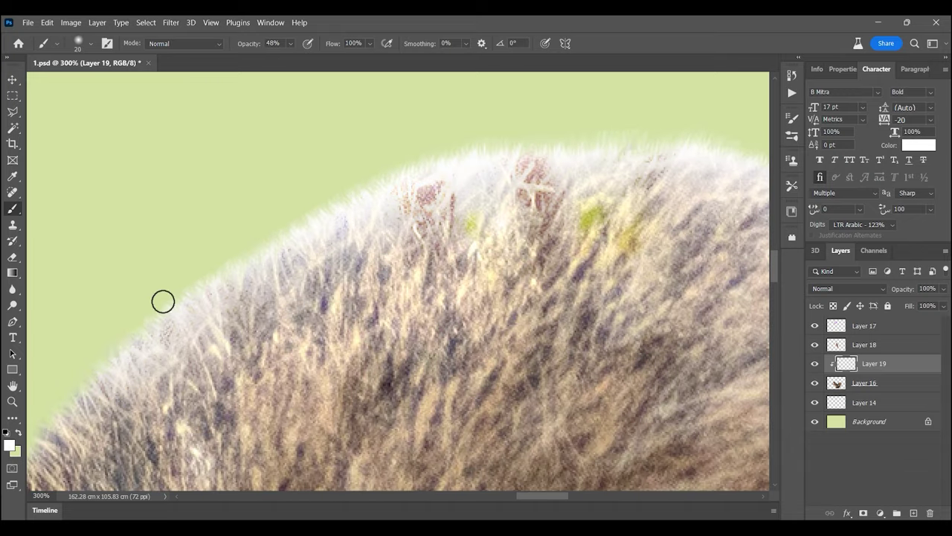
Step: Paint soft white highlights on the squirrel's snout at 9% opacity and merge them into the squirrel
scroll(213, 287, up, 5)
scroll(465, 236, right, 5)
scroll(285, 251, left, 3)
key(0)
key(9)
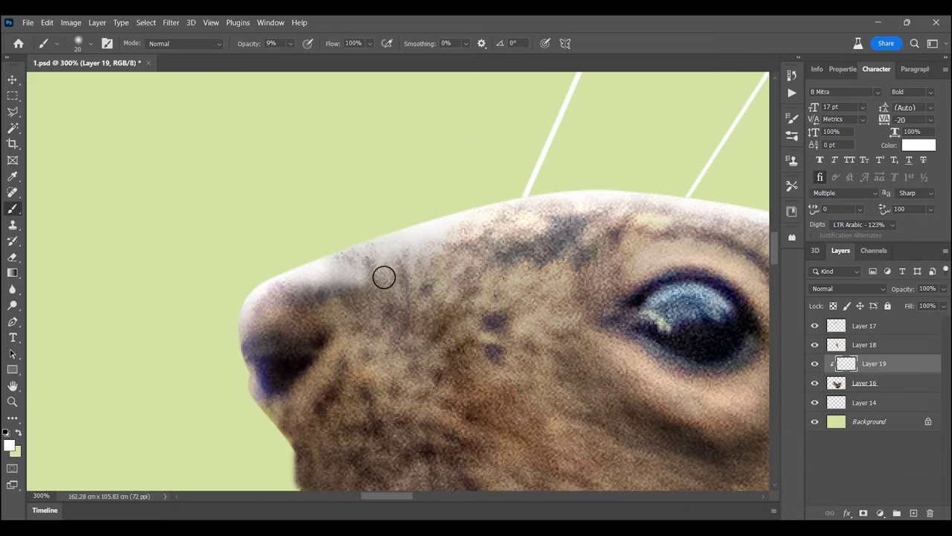
key(ctrl+0)
key(ctrl+e)
Step: Add a new layer clipped to the baby's layer and zoom in on the goggles
click(913, 513)
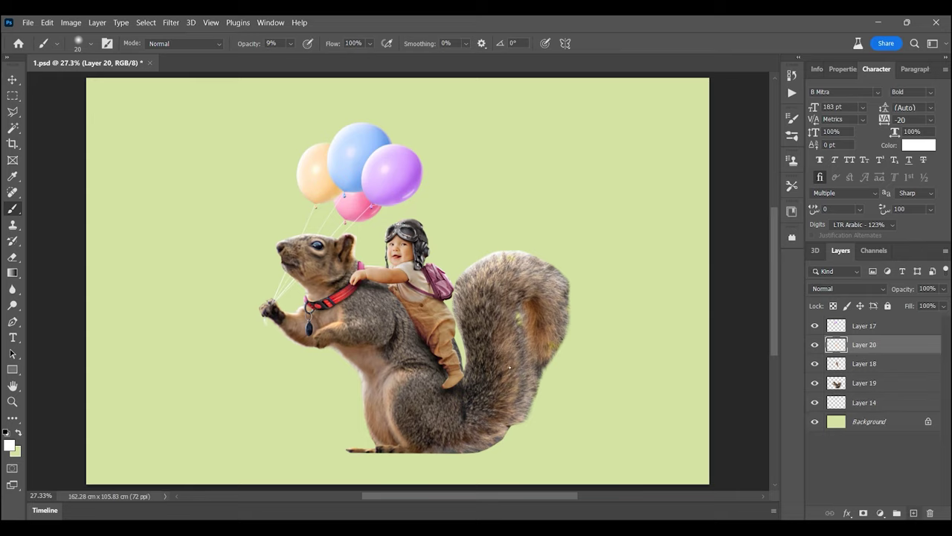
click(12, 401)
click(406, 236)
key(b)
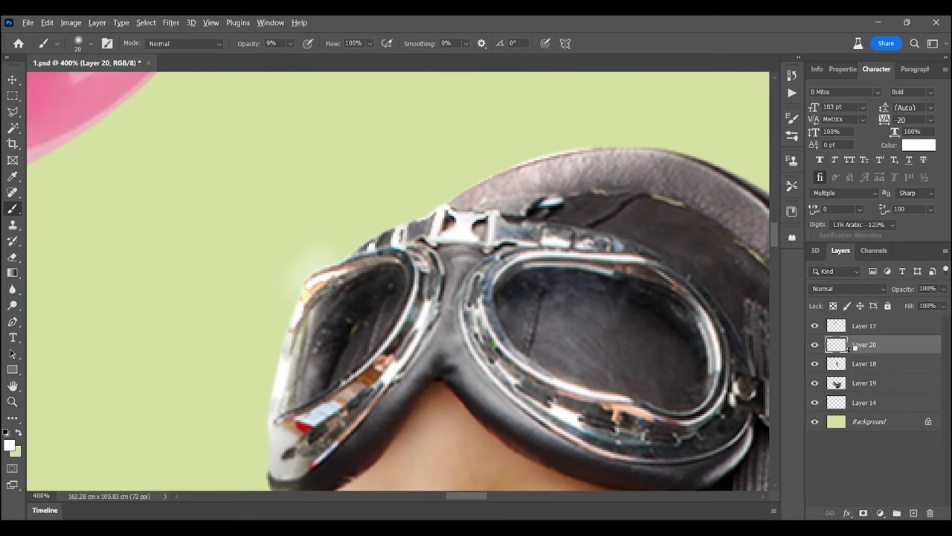
alt+click(853, 347)
key(ctrl+0)
key(z)
scroll(337, 205, up, 5)
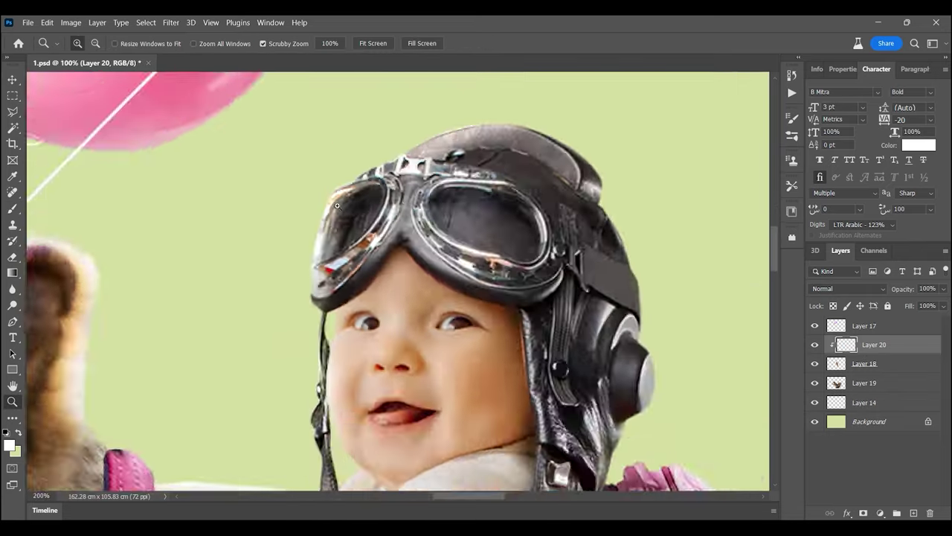
scroll(337, 205, up, 1)
key(b)
Step: Paint soft white light along the baby's goggle edge and merge it into the baby layer
scroll(379, 255, down, 2)
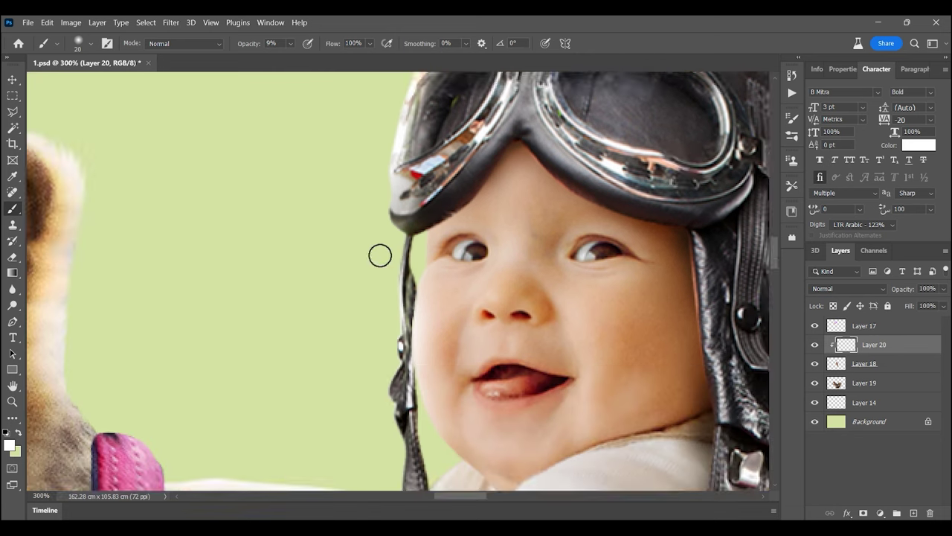
scroll(335, 303, down, 3)
scroll(372, 342, down, 3)
scroll(499, 236, down, 1)
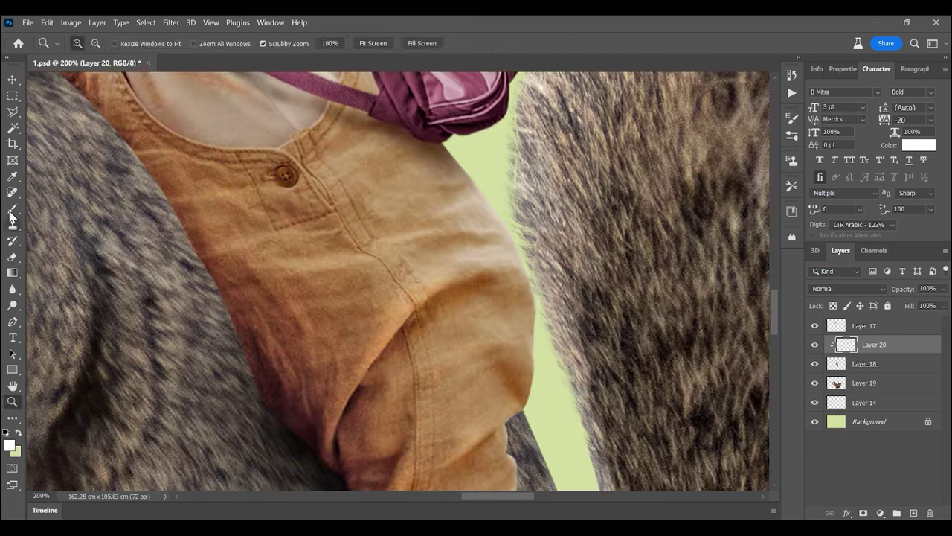
drag(335, 297, 469, 439)
key(bracketright)
key(bracketright)
key(bracketright)
key(ctrl+0)
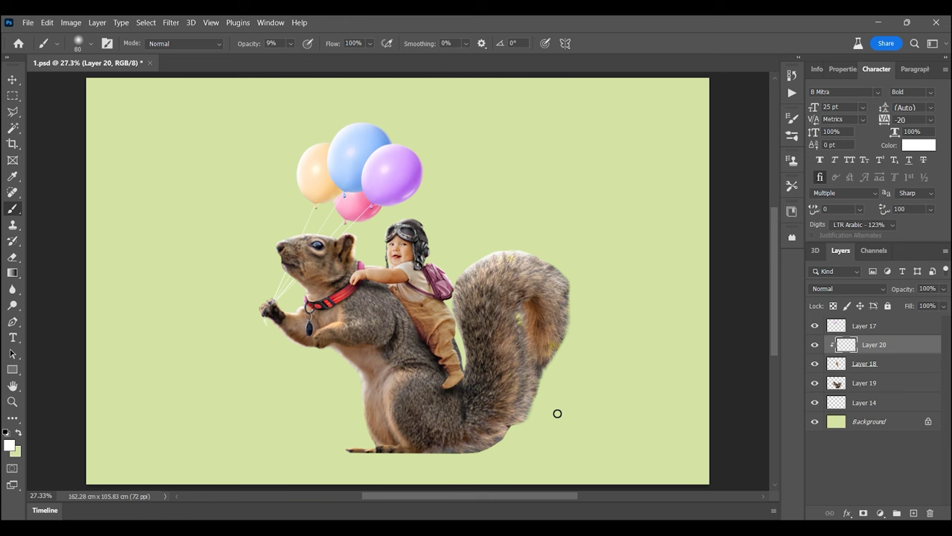
click(867, 365)
key(Delete)
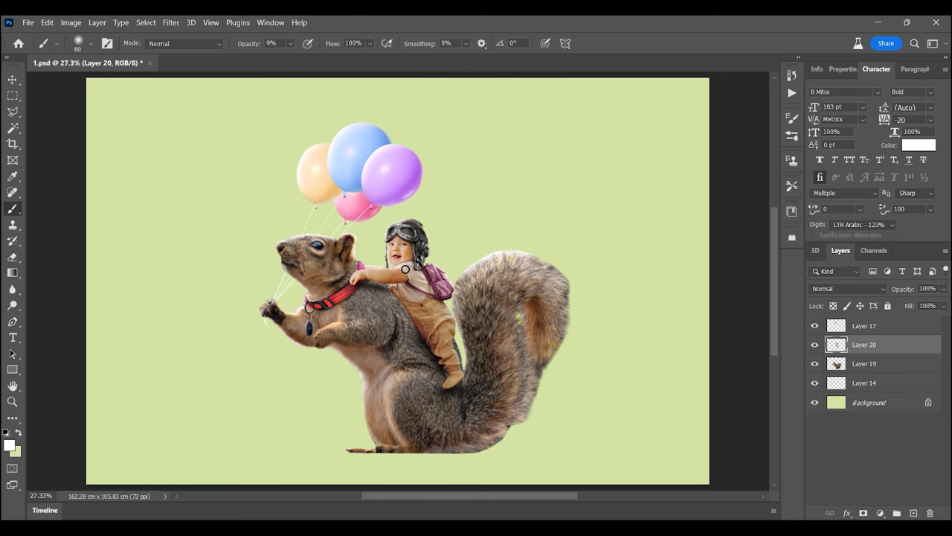
click(11, 304)
Step: Select the squirrel layer, zoom to its head, and raise the Dodge tool's exposure
key(ctrl+1)
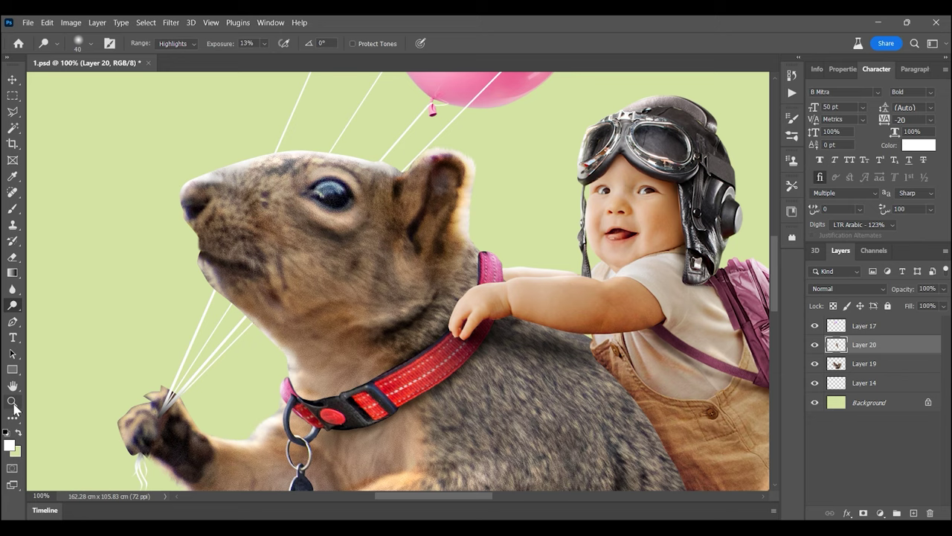
click(12, 402)
key(ctrl+minus)
key(ctrl+minus)
key(ctrl+minus)
key(ctrl+minus)
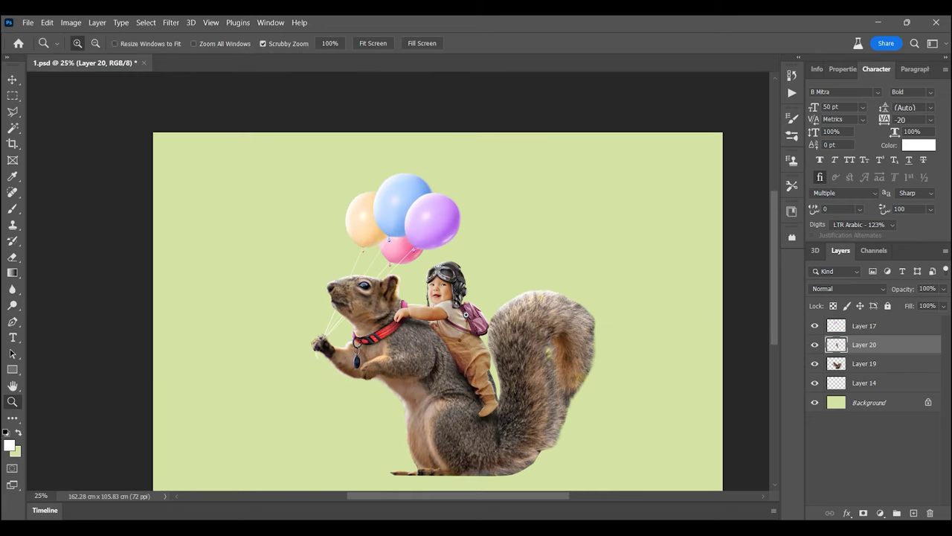
key(alt+bracketleft)
key(ctrl+plus)
key(ctrl+plus)
key(ctrl+plus)
key(ctrl+plus)
key(o)
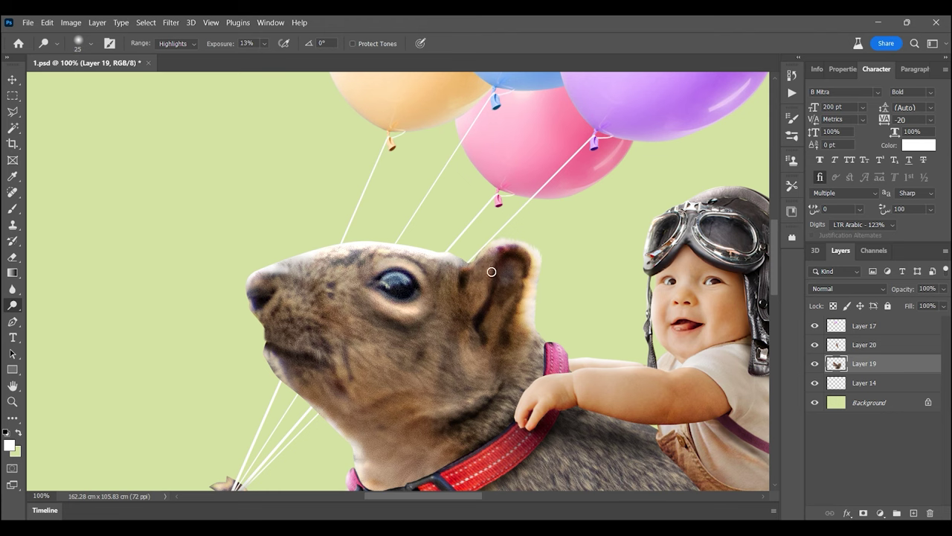
click(264, 43)
drag(262, 60, 272, 60)
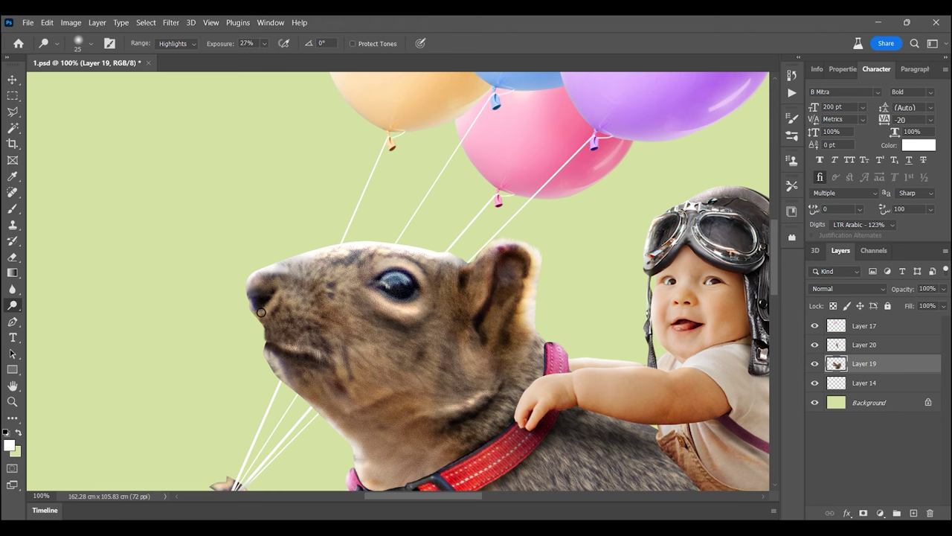
scroll(261, 311, down, 5)
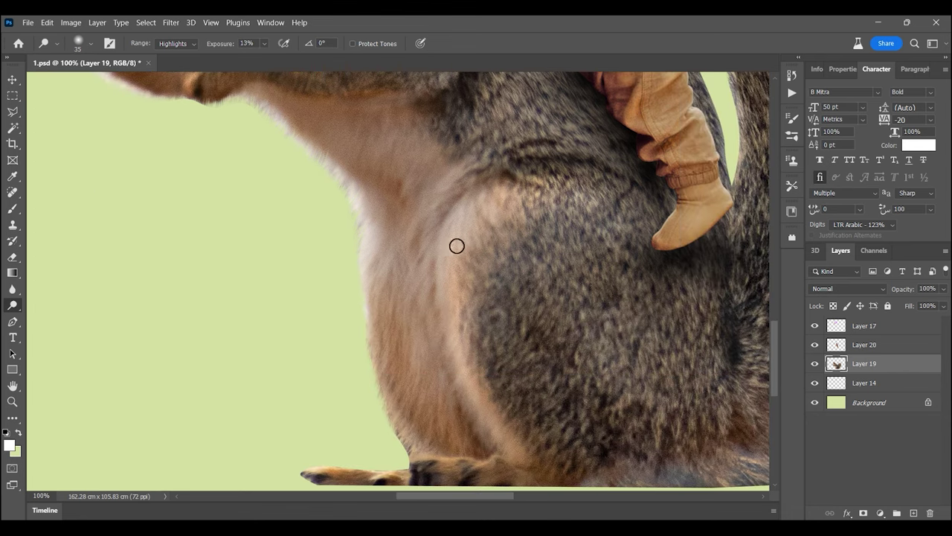
Step: Dodge the highlight edges of the squirrel's chest and tail fur, then fit the image on screen
drag(455, 244, 450, 297)
drag(464, 260, 368, 338)
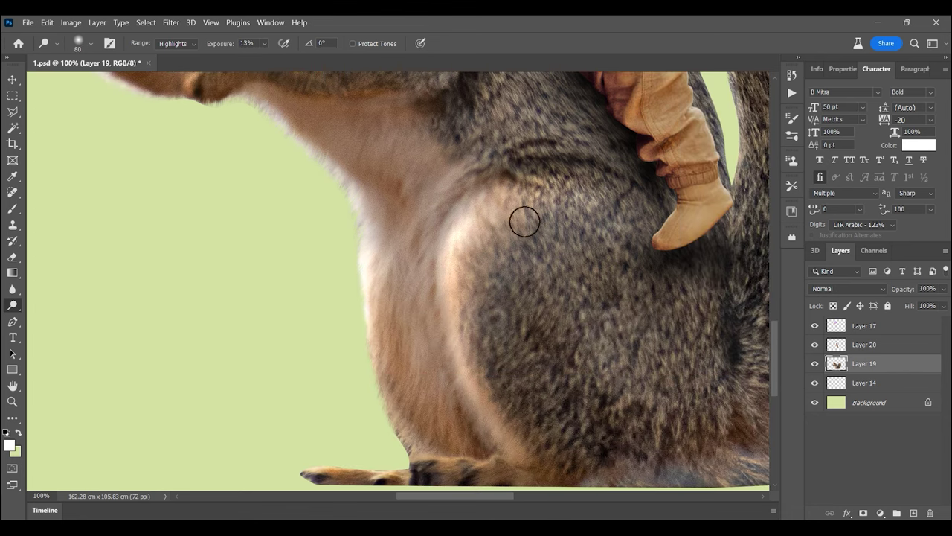
drag(523, 219, 362, 361)
scroll(373, 258, right, 10)
key(bracketright)
key(bracketright)
key(bracketright)
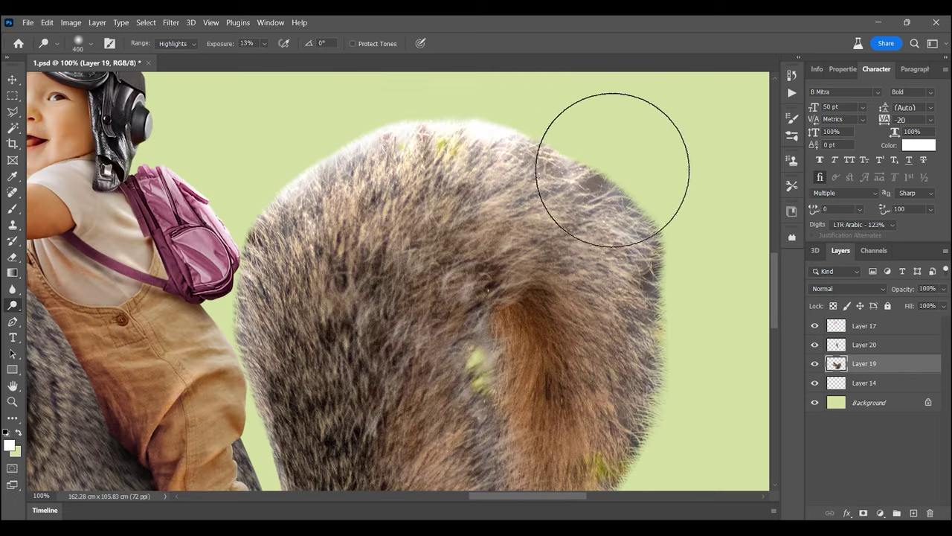
key(ctrl+0)
click(27, 22)
Step: Open the grass photo and paste a copy of it into 1.psd
click(27, 22)
click(37, 43)
double_click(146, 227)
key(ctrl+a)
key(ctrl+c)
key(ctrl+Tab)
key(ctrl+v)
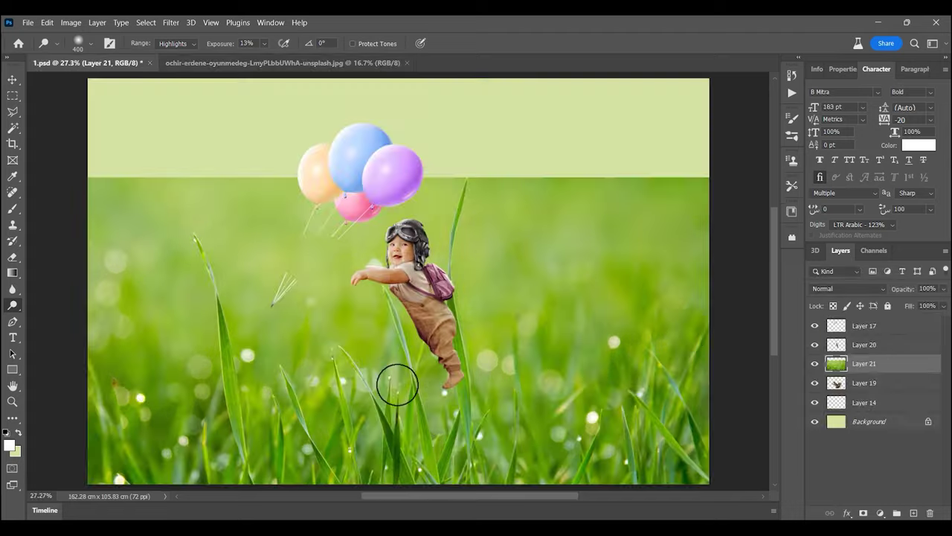
Step: Scale the grass and stretch both grass pieces across the bottom of the canvas
key(ctrl+t)
drag(716, 181, 425, 308)
mouse_move(361, 335)
mouse_down()
mouse_move(321, 311)
mouse_move(598, 340)
mouse_up()
key(Return)
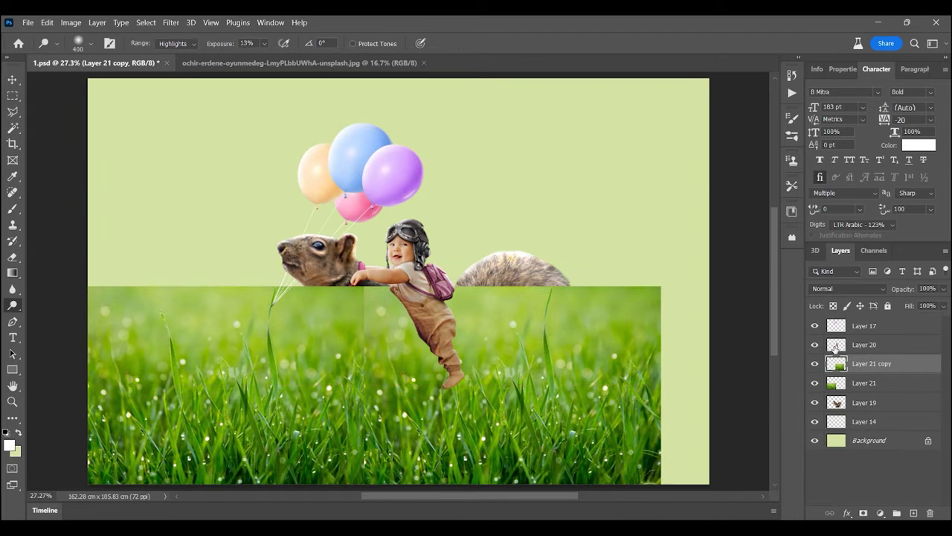
shift+click(881, 382)
key(ctrl+t)
drag(659, 286, 772, 264)
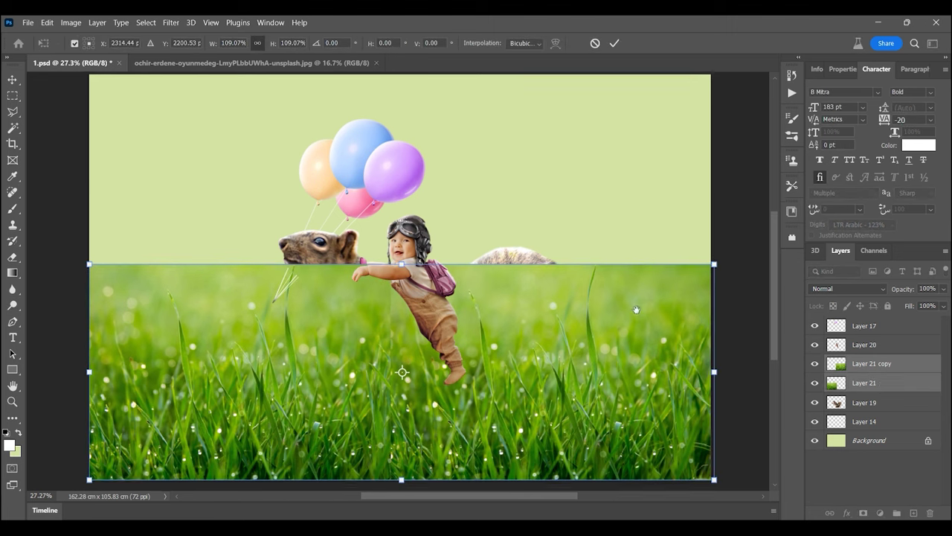
drag(616, 320, 617, 347)
key(Return)
click(880, 363)
Step: Mask the duplicate grass piece and brush away the seam between the two pieces
click(863, 514)
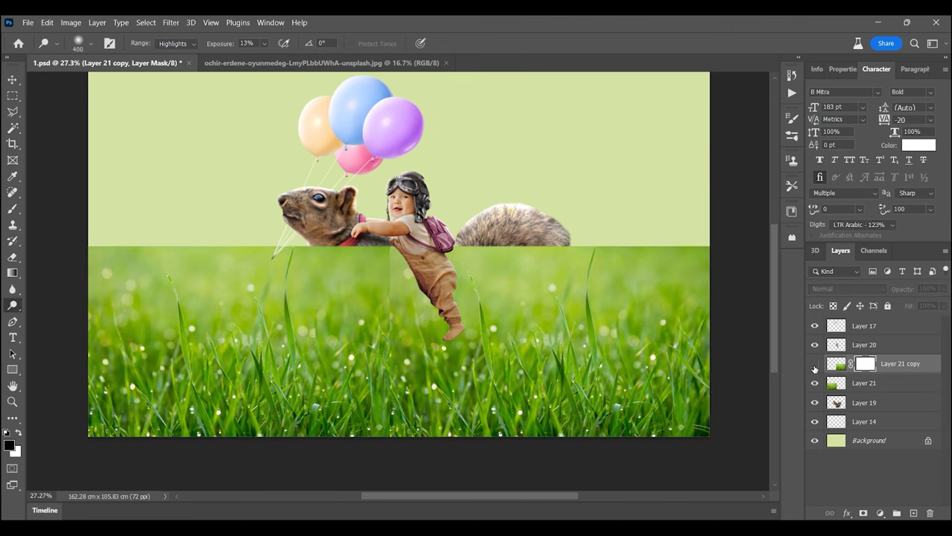
key(z)
drag(326, 278, 447, 278)
key(b)
key(bracketright)
key(bracketright)
key(bracketright)
key(3)
key(8)
mouse_move(550, 180)
mouse_down()
mouse_move(561, 395)
mouse_move(539, 205)
mouse_up()
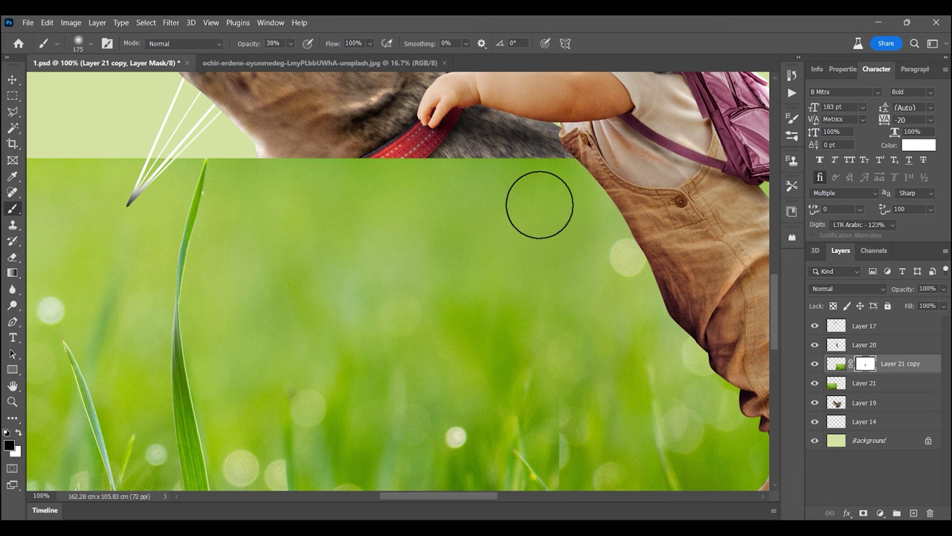
scroll(539, 205, down, 3)
scroll(551, 362, down, 2)
mouse_move(520, 375)
mouse_down()
mouse_move(559, 468)
mouse_move(523, 315)
mouse_move(540, 178)
mouse_move(508, 459)
mouse_up()
Step: Merge the grass pieces, move them behind the squirrel, and gradient-mask the top edge to fade
key(shift+alt+bracketleft)
key(ctrl+e)
key(z)
alt+click(535, 257)
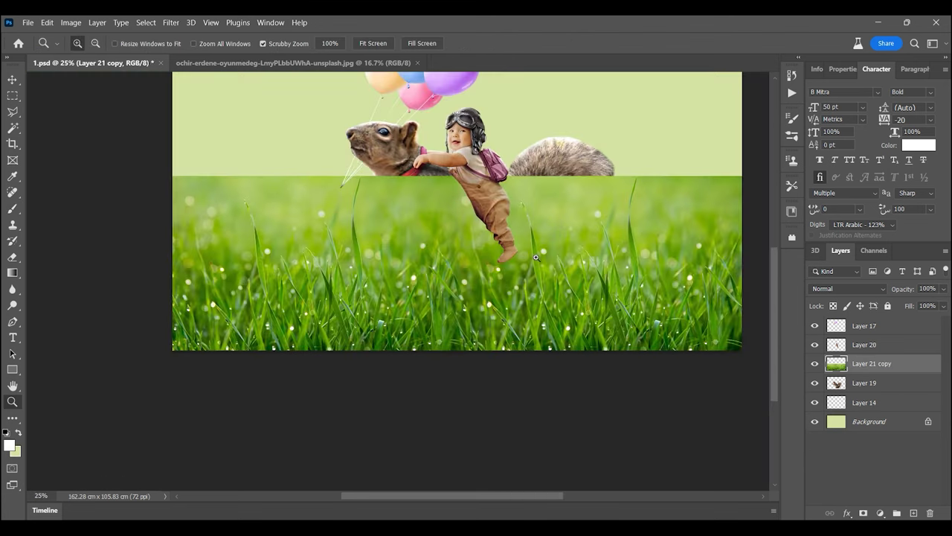
key(ctrl+bracketleft)
alt+click(560, 224)
click(864, 512)
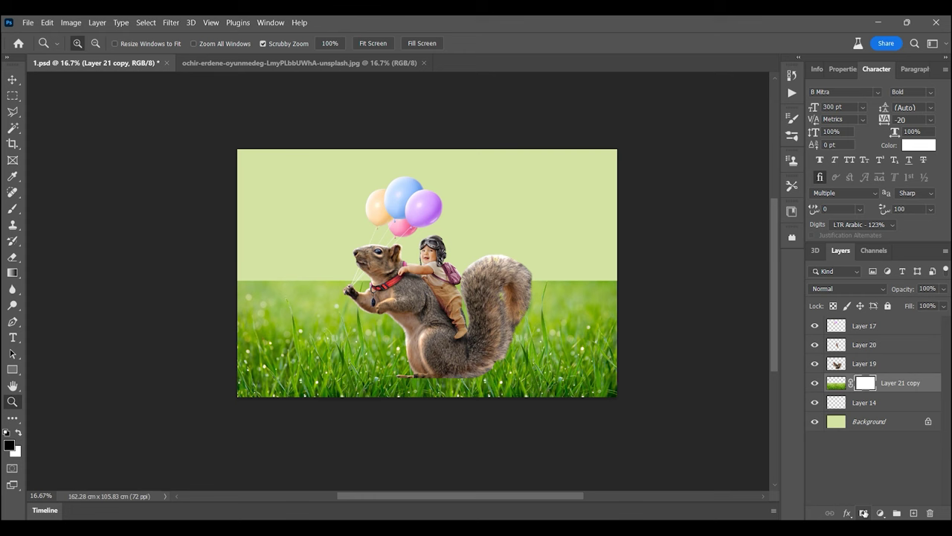
key(g)
drag(349, 290, 350, 316)
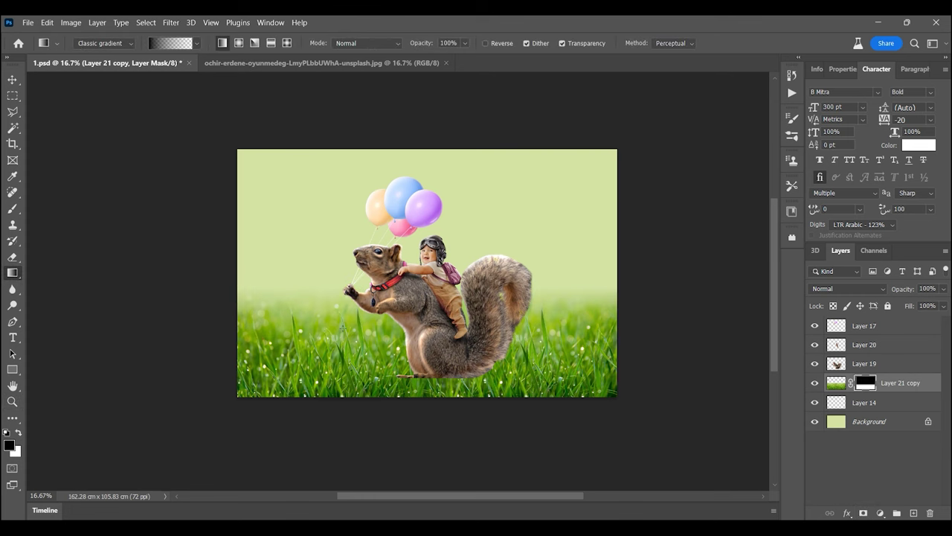
Step: Bring the cloudy sky photo into 1.psd behind the grass, scaled to fill the canvas
click(27, 22)
click(41, 42)
double_click(206, 218)
key(v)
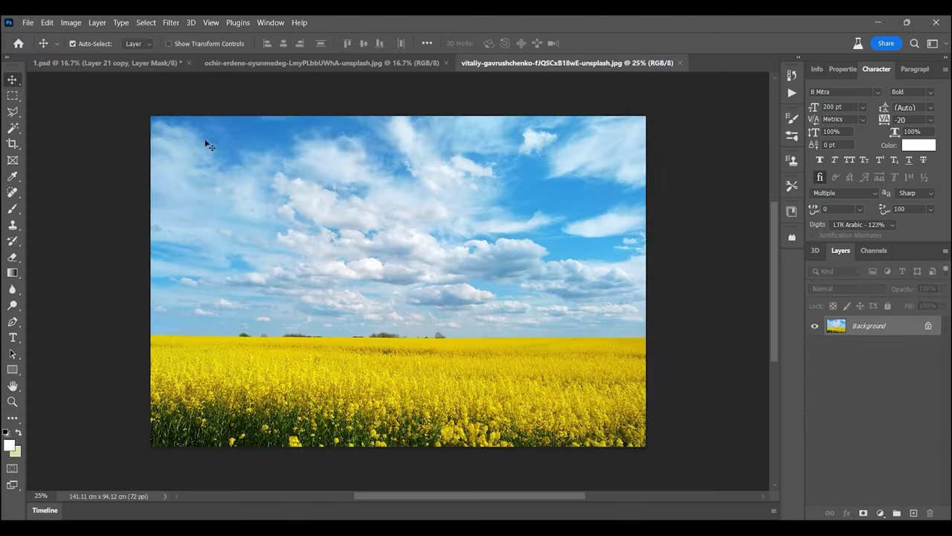
drag(206, 144, 370, 205)
key(ctrl+bracketleft)
key(ctrl+t)
mouse_move(617, 395)
mouse_down()
mouse_move(601, 391)
mouse_move(606, 360)
mouse_up()
key(Return)
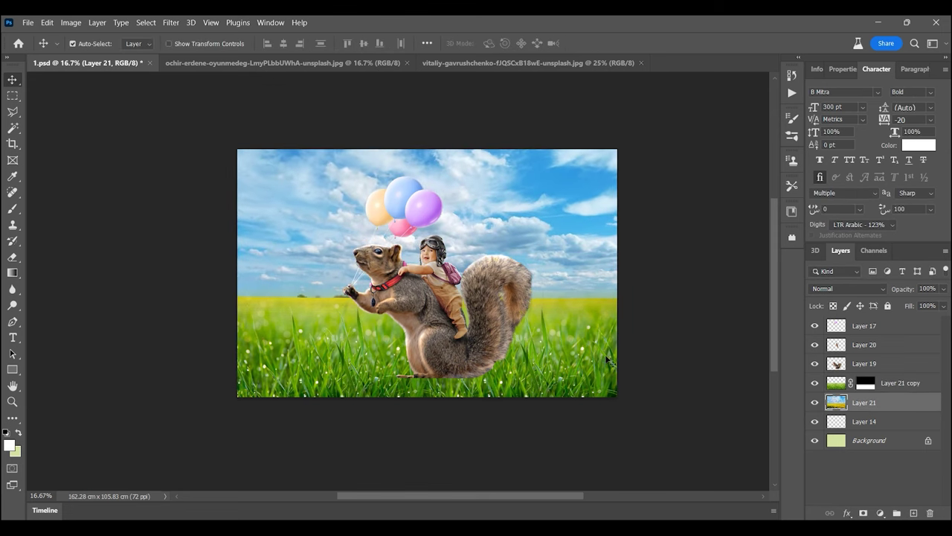
Step: Wash out the sky by raising Levels output black, then add a new empty layer
key(ctrl+l)
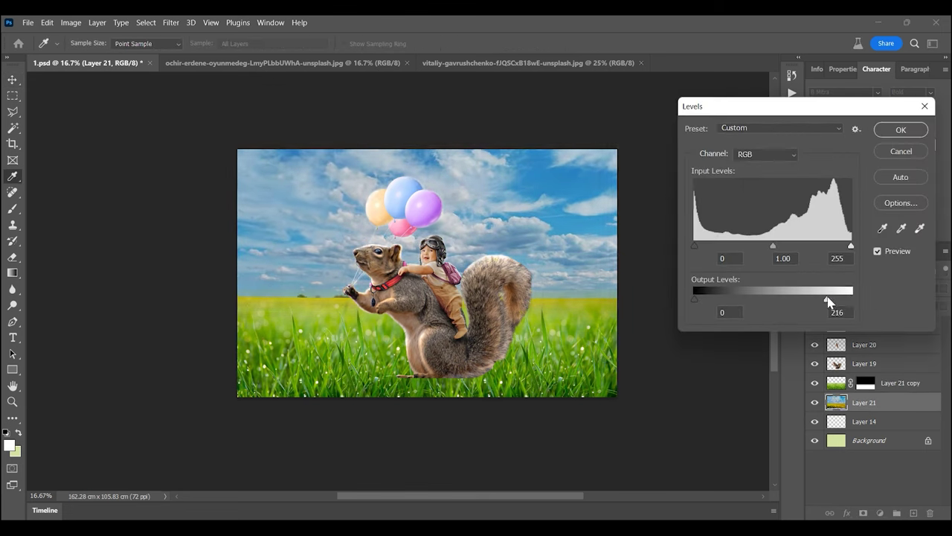
drag(694, 299, 735, 301)
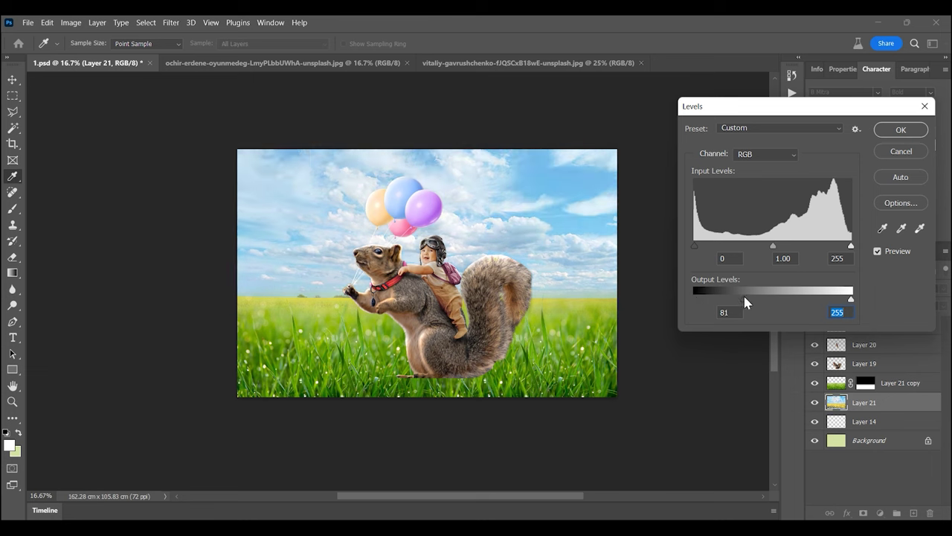
key(Return)
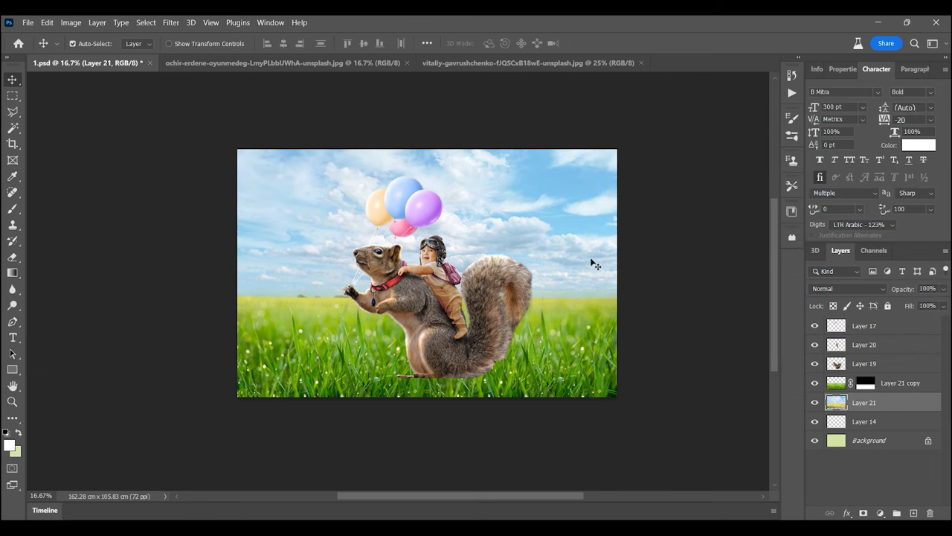
click(915, 512)
key(b)
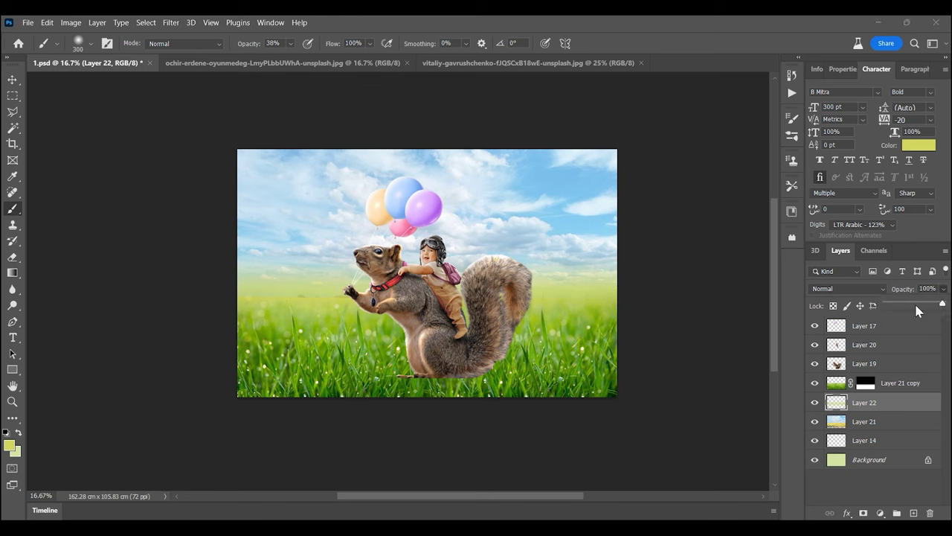
Step: Lighten the yellow-green haze with Levels output black 116 and reorder it beneath the grass
key(ctrl+l)
drag(692, 299, 769, 300)
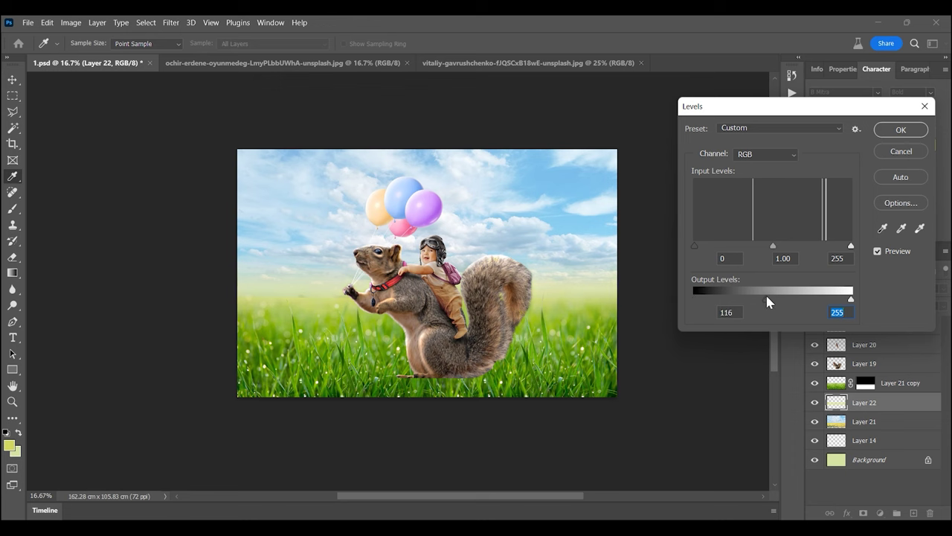
click(900, 130)
key(b)
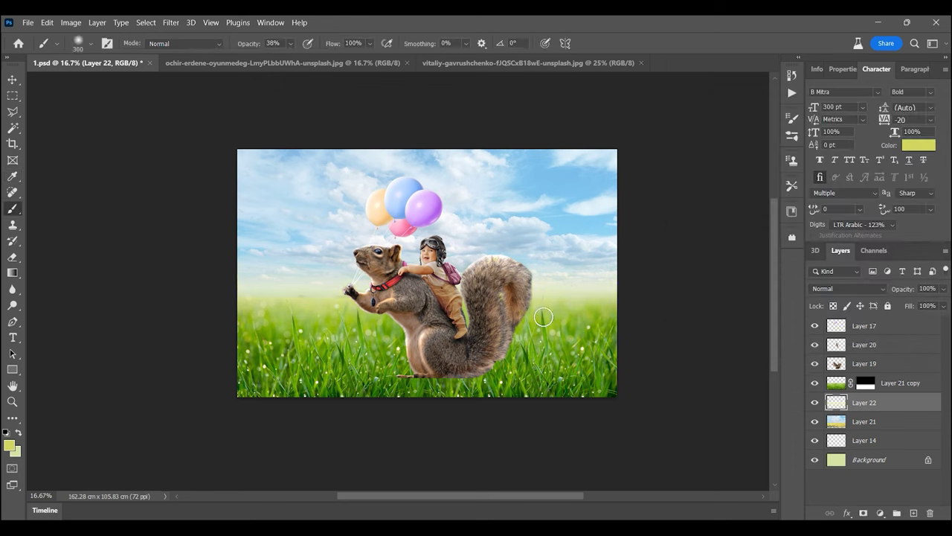
key(alt+bracketright)
click(816, 384)
click(815, 383)
mouse_move(856, 402)
mouse_down()
mouse_move(856, 377)
mouse_move(890, 412)
mouse_up()
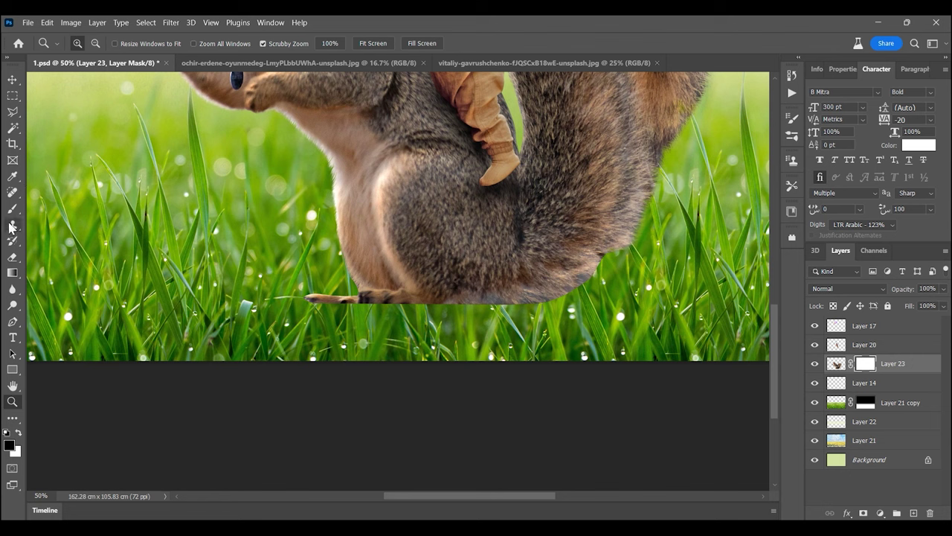
Step: Paint on the mask to sink the squirrel's lower body into the grass
click(12, 209)
drag(344, 306, 639, 245)
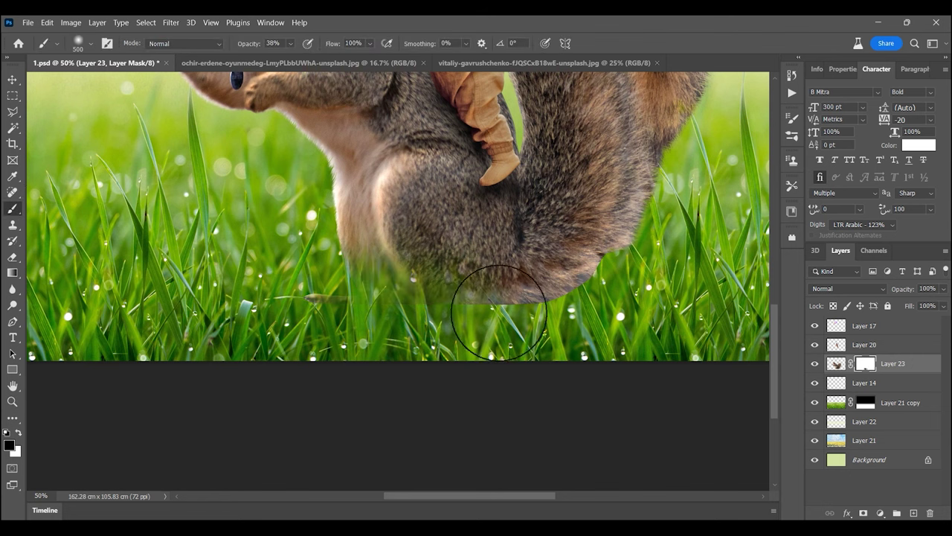
key(bracketright)
key(bracketright)
key(bracketright)
key(bracketleft)
key(bracketleft)
drag(520, 248, 425, 266)
key(bracketleft)
key(bracketleft)
mouse_move(436, 213)
mouse_down()
mouse_move(382, 254)
mouse_move(350, 257)
mouse_up()
key(bracketleft)
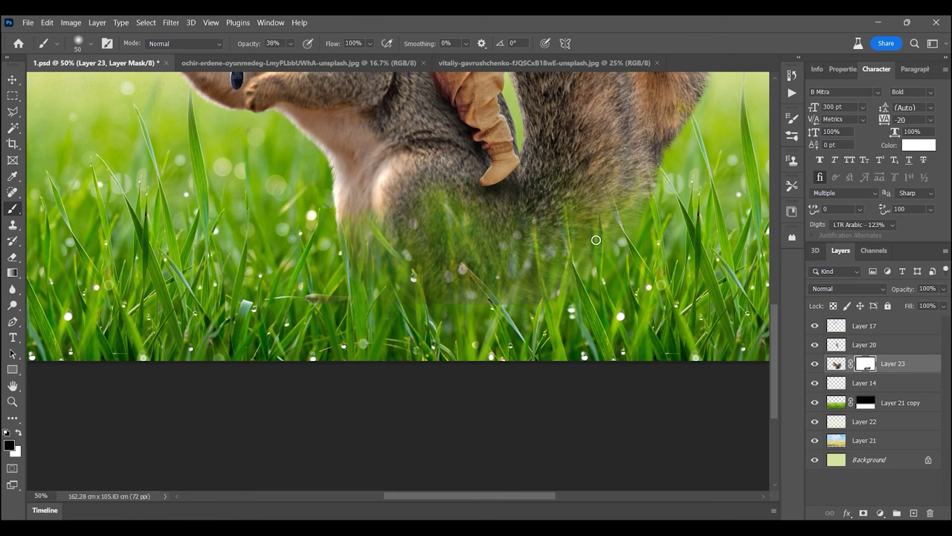
Step: Select the squirrel and baby layers and enlarge them slightly with Free Transform
click(12, 400)
alt+click(565, 273)
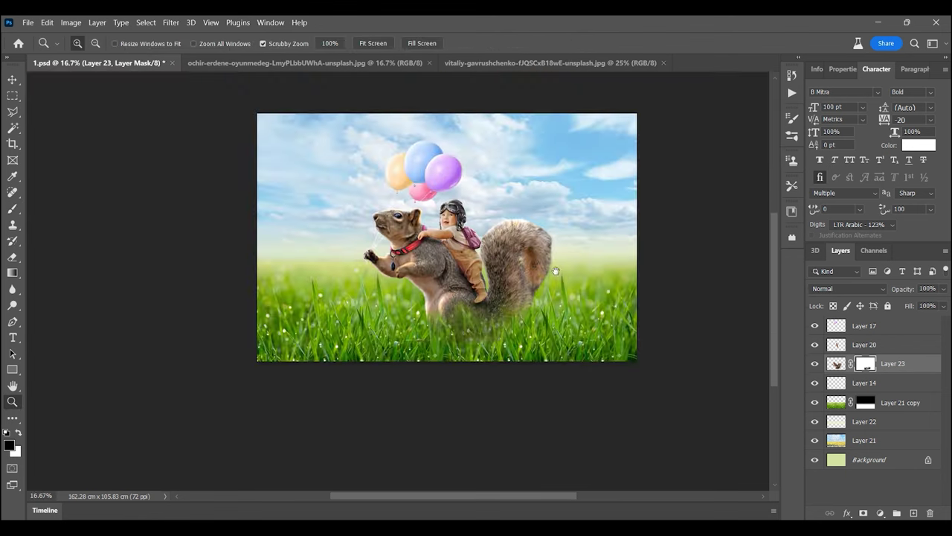
click(876, 382)
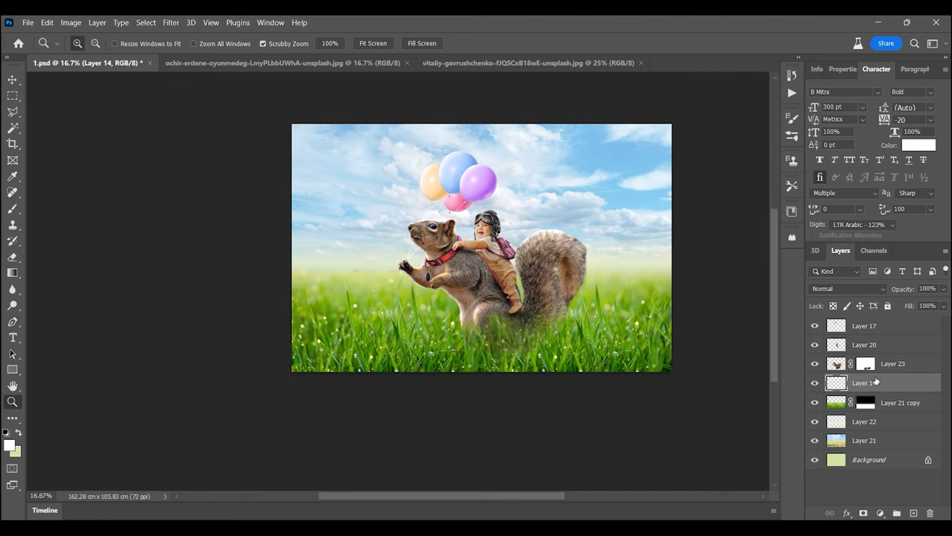
shift+click(862, 325)
key(ctrl+t)
drag(588, 348, 586, 339)
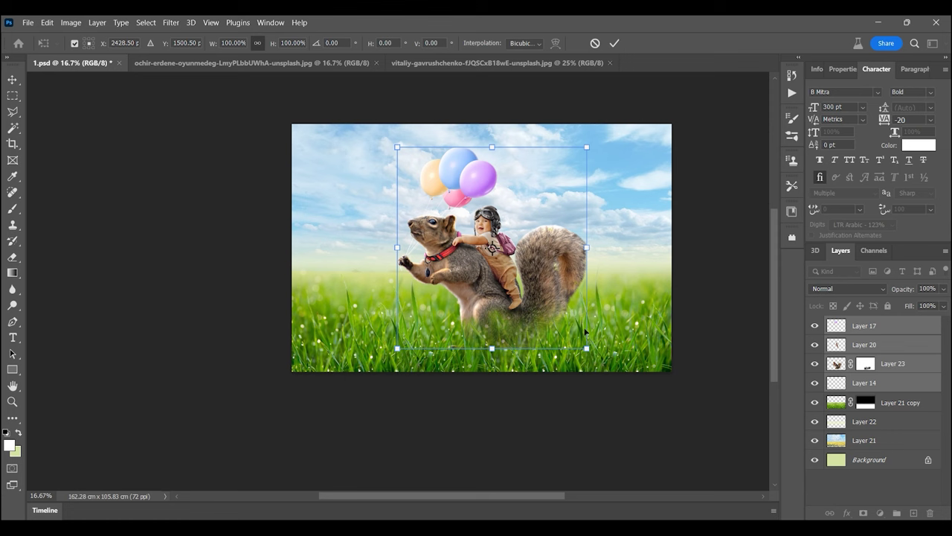
drag(397, 147, 390, 139)
key(z)
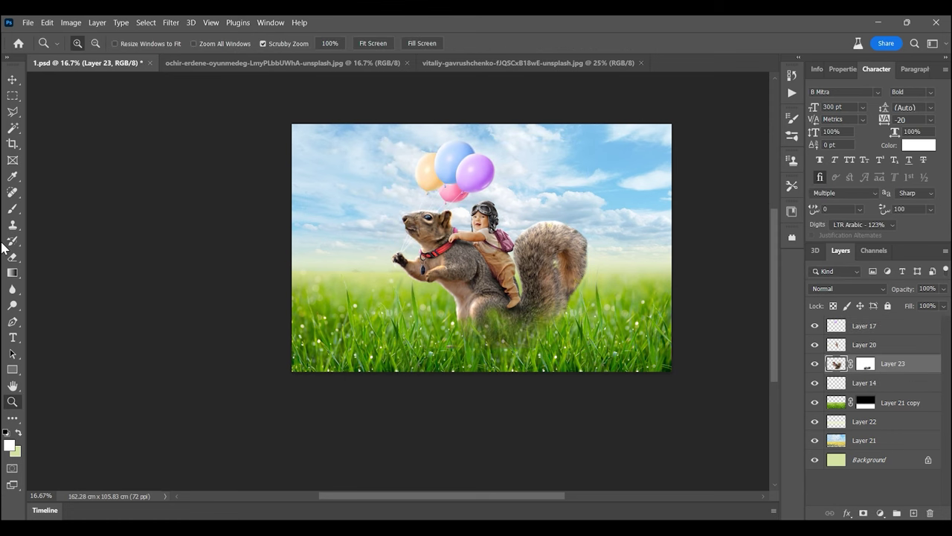
Step: Zoom in on the squirrel's base and set up a black brush on its layer mask
click(472, 340)
click(513, 342)
click(513, 342)
click(13, 209)
click(865, 363)
key(bracketright)
key(bracketright)
key(bracketright)
key(x)
key(bracketleft)
key(bracketleft)
key(bracketleft)
Step: Restore some hidden fur on the squirrel and lower the brush opacity to 6%
click(19, 433)
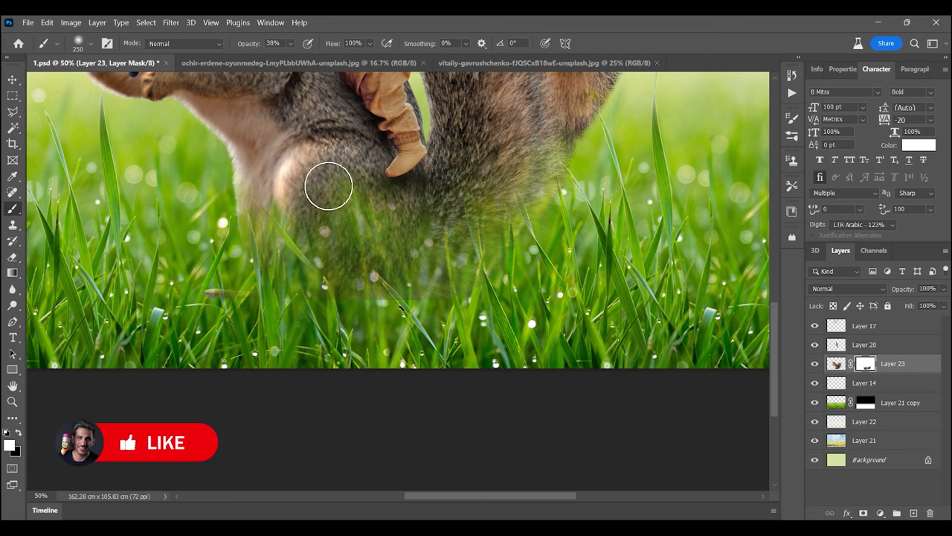
click(340, 257)
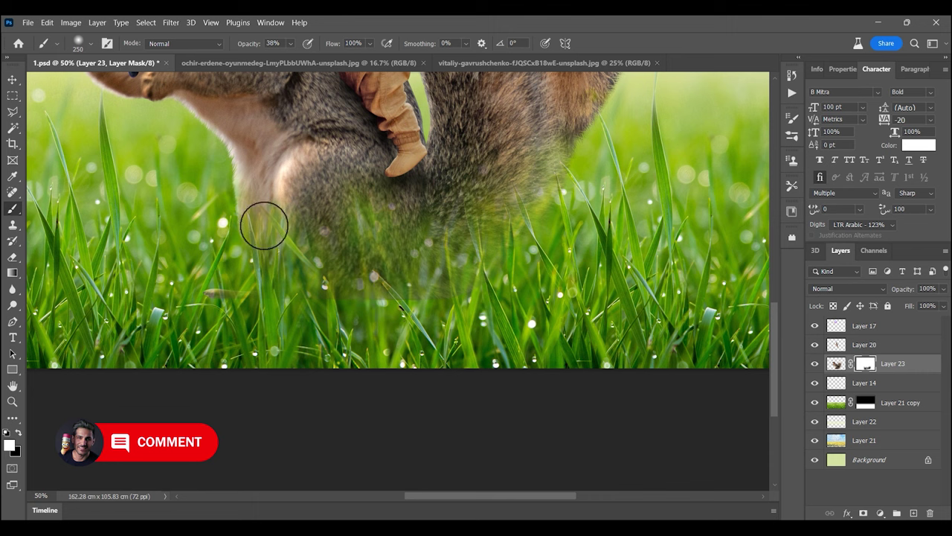
click(19, 432)
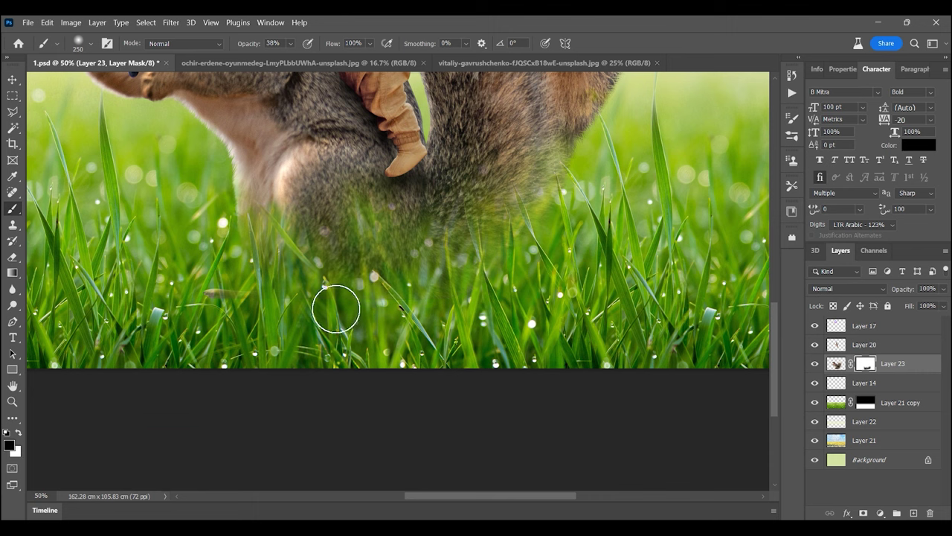
drag(290, 45, 272, 59)
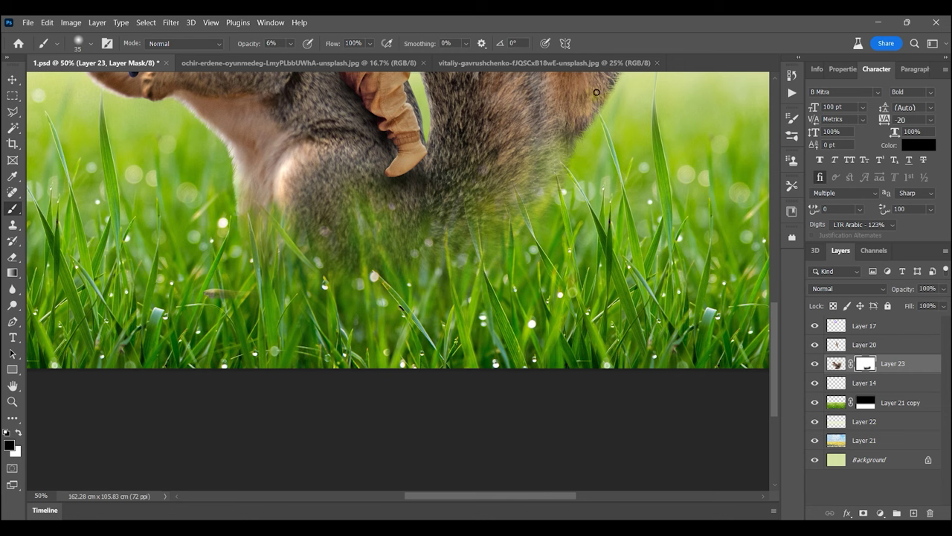
key(ctrl+0)
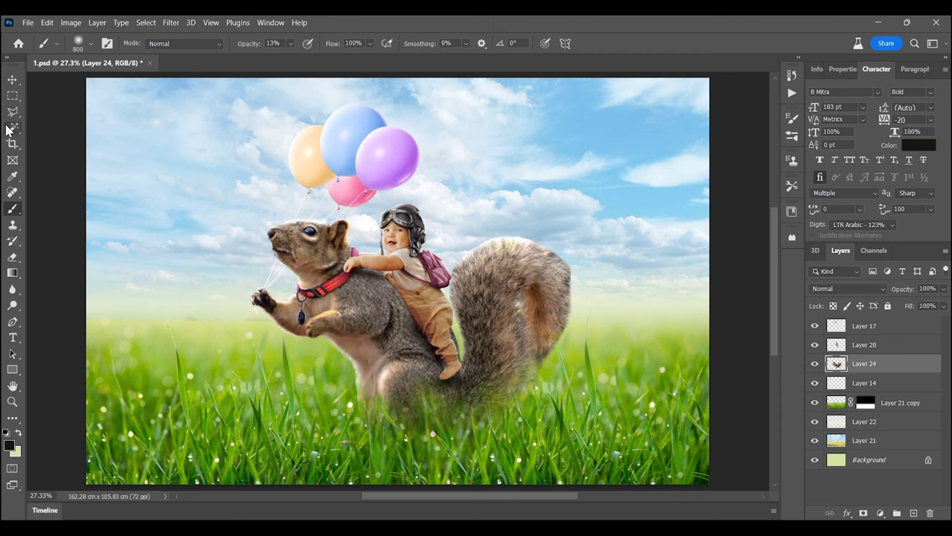
click(12, 257)
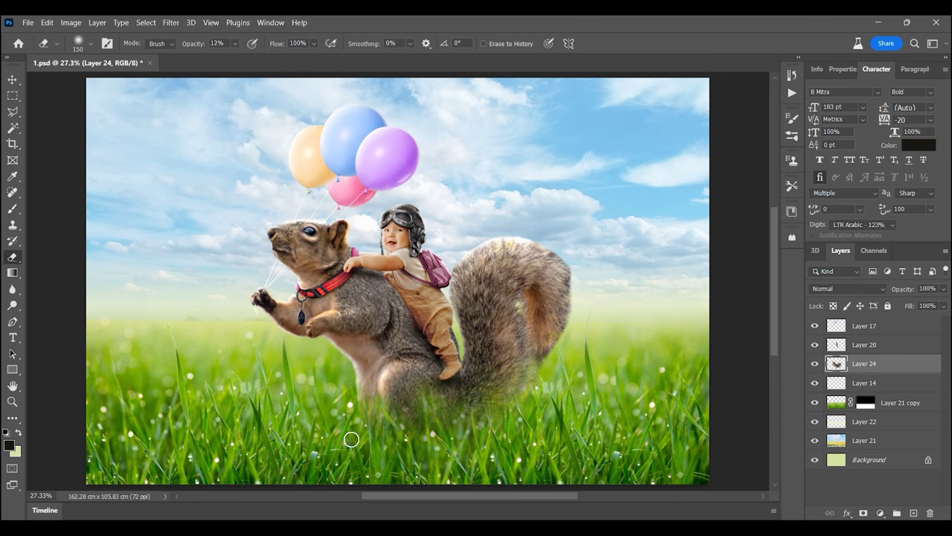
Step: Apply Shadows/Highlights to Layer 24 with the shadows amount set to 0
click(70, 22)
click(223, 249)
drag(730, 112, 700, 117)
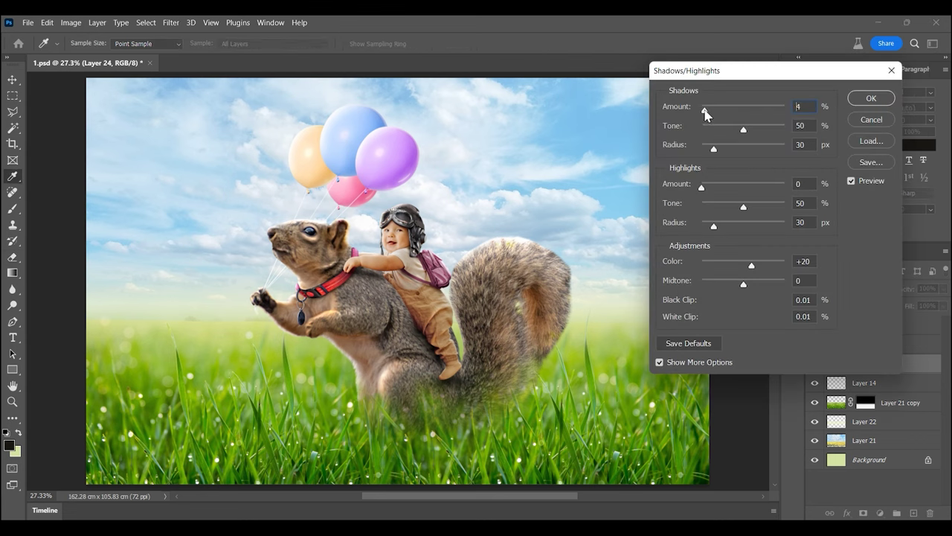
key(Return)
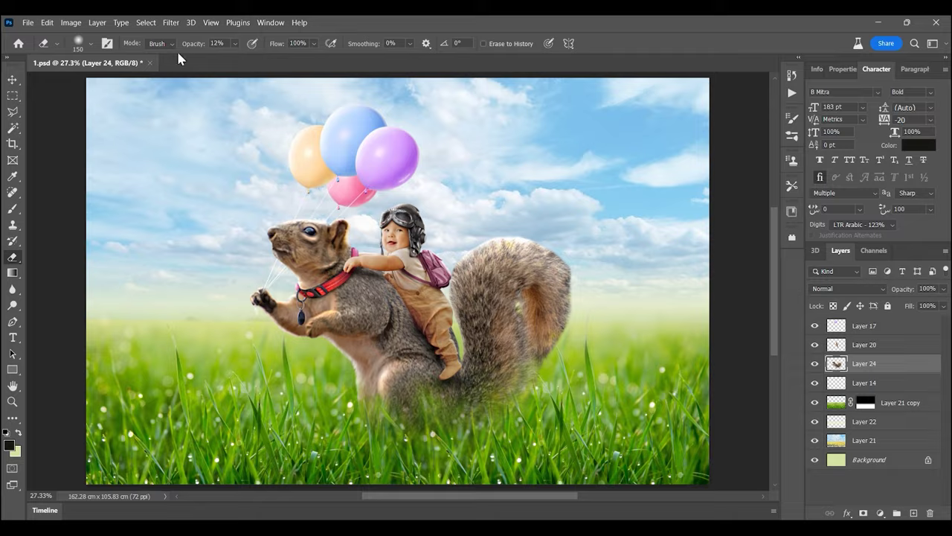
click(27, 22)
Step: Open the finch photo, select the bird by inverting a Magic Wand sky selection, and paste it into the composite
click(42, 43)
double_click(771, 127)
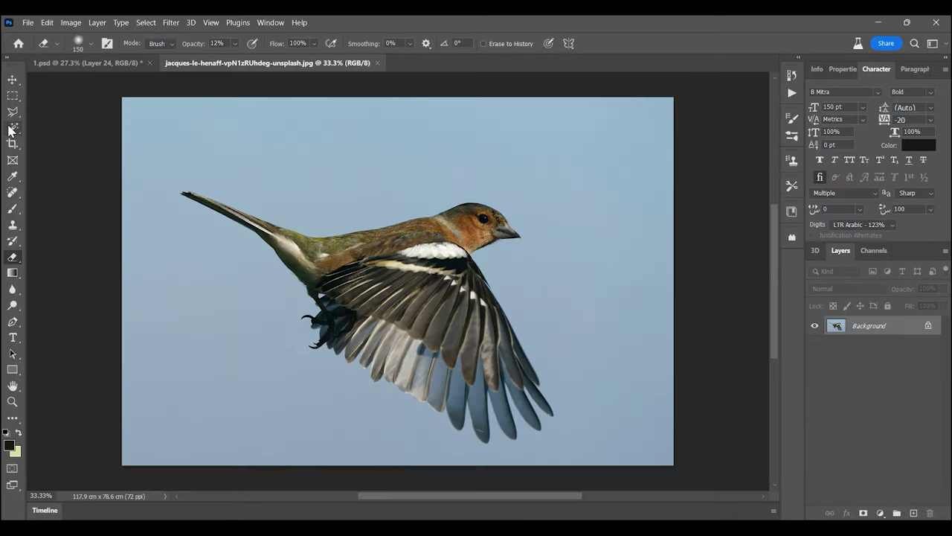
click(11, 128)
click(330, 186)
key(ctrl+shift+i)
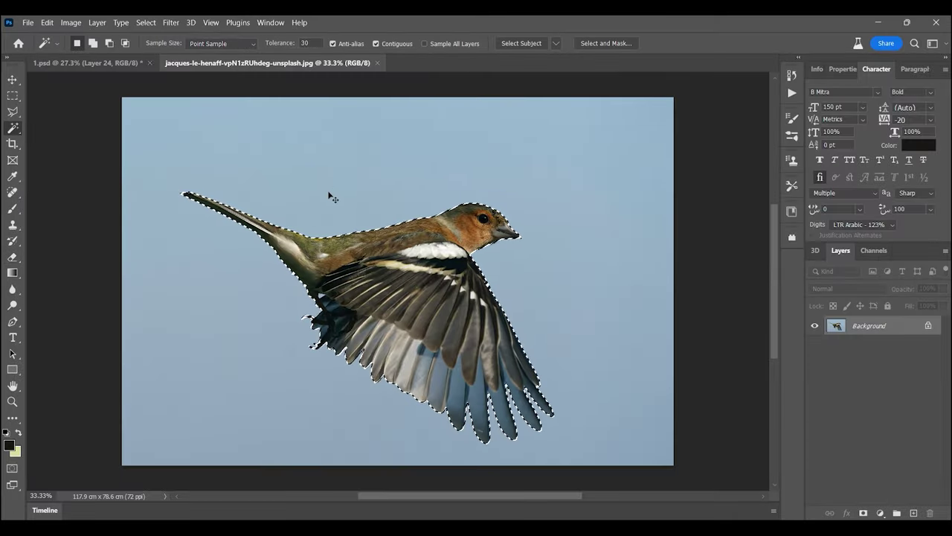
key(ctrl+c)
key(ctrl+Tab)
key(ctrl+v)
Step: Flip the finch horizontally, shrink it, and place it beside the balloons
key(ctrl+t)
right_click(475, 251)
click(513, 497)
mouse_move(672, 309)
mouse_down()
mouse_move(577, 217)
mouse_move(496, 185)
mouse_up()
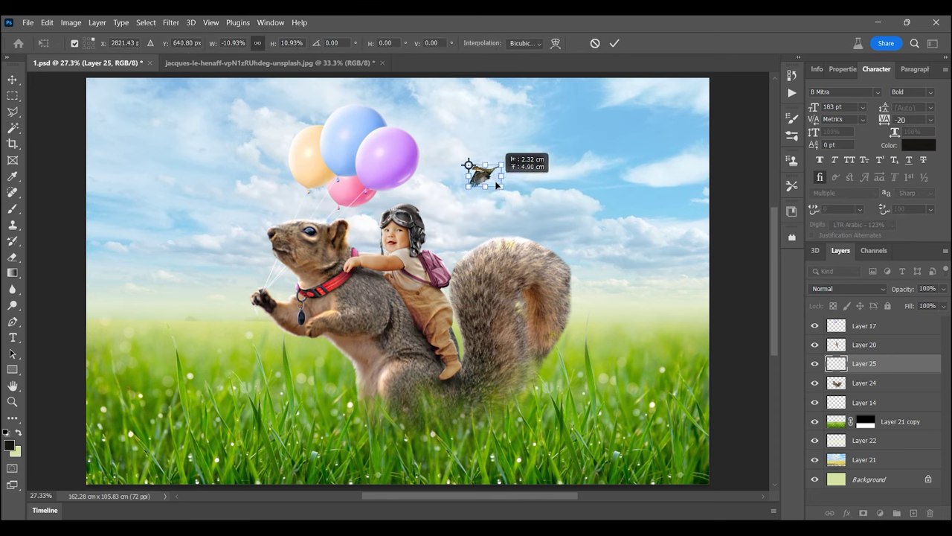
key(Return)
Step: Open the sparrow photo, select the bird from its pale sky, and paste it into the composite
click(27, 23)
double_click(763, 134)
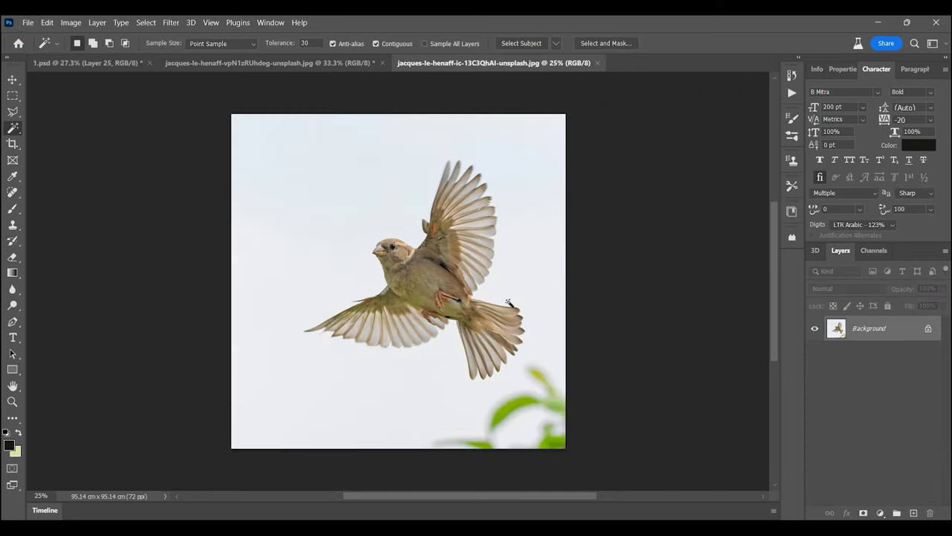
click(312, 186)
key(z)
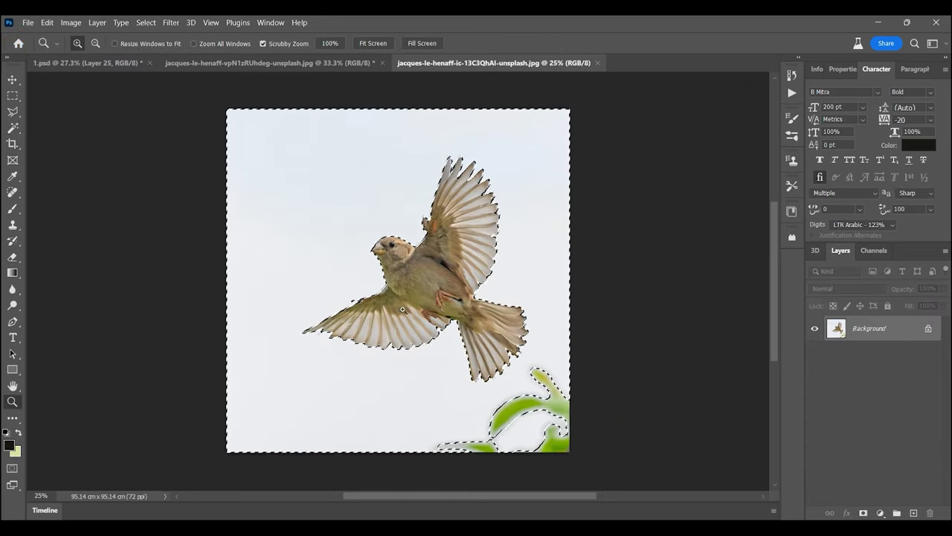
click(400, 282)
key(ctrl+x)
key(ctrl+Tab)
key(ctrl+v)
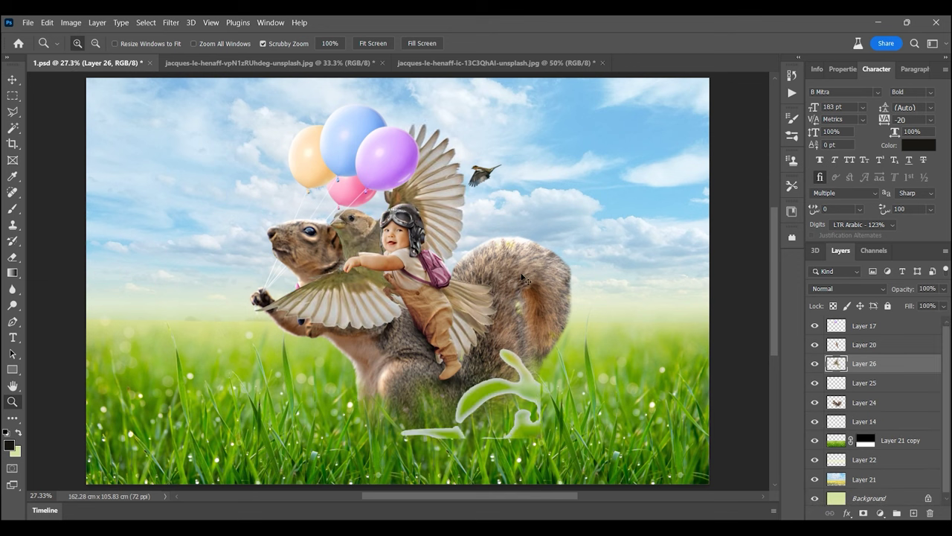
Step: Scale the sparrow to about 23%, move it to the upper-left sky, and tilt it slightly
key(ctrl+t)
drag(537, 127, 430, 246)
drag(397, 297, 227, 141)
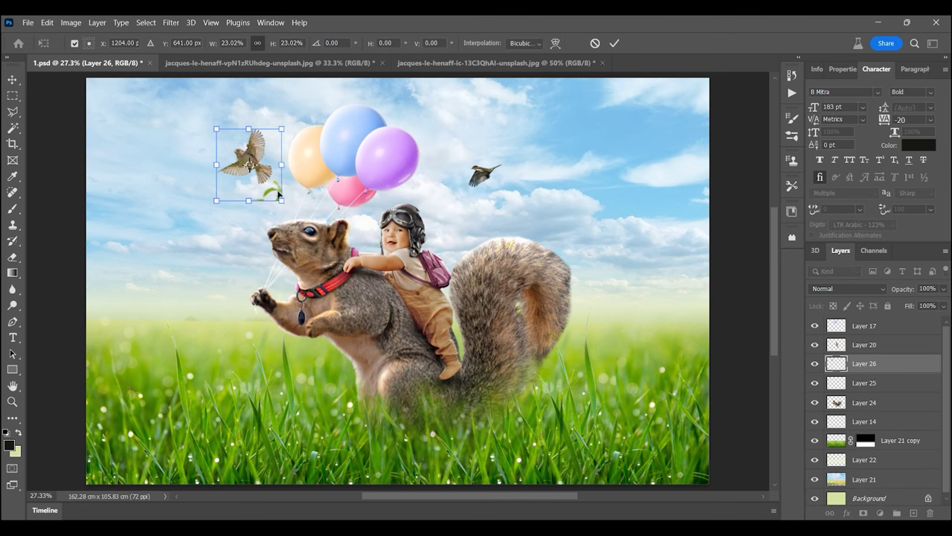
mouse_move(269, 177)
mouse_down()
mouse_move(272, 153)
mouse_move(343, 202)
mouse_up()
key(Return)
key(z)
Step: Delete the leftover leaf fragment using a Polygonal Lasso selection
key(l)
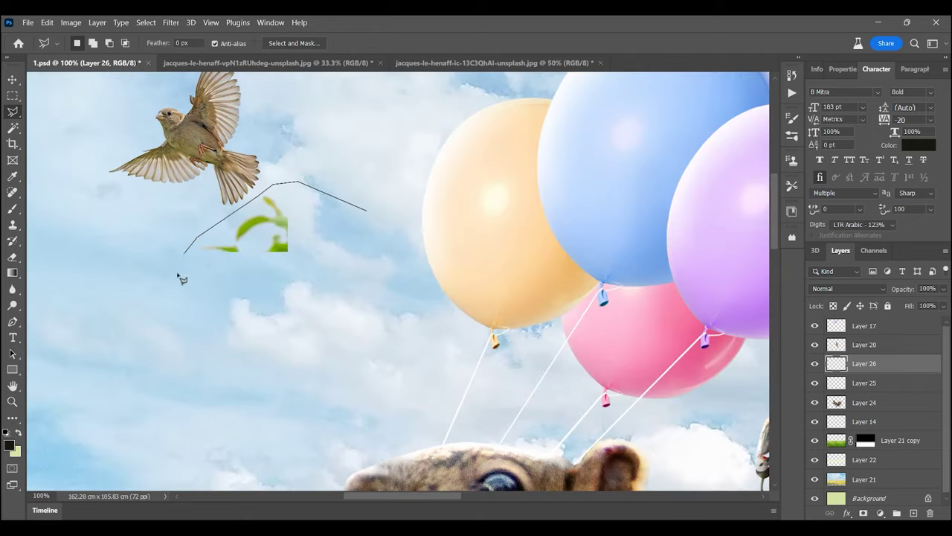
double_click(399, 244)
key(z)
key(ctrl+0)
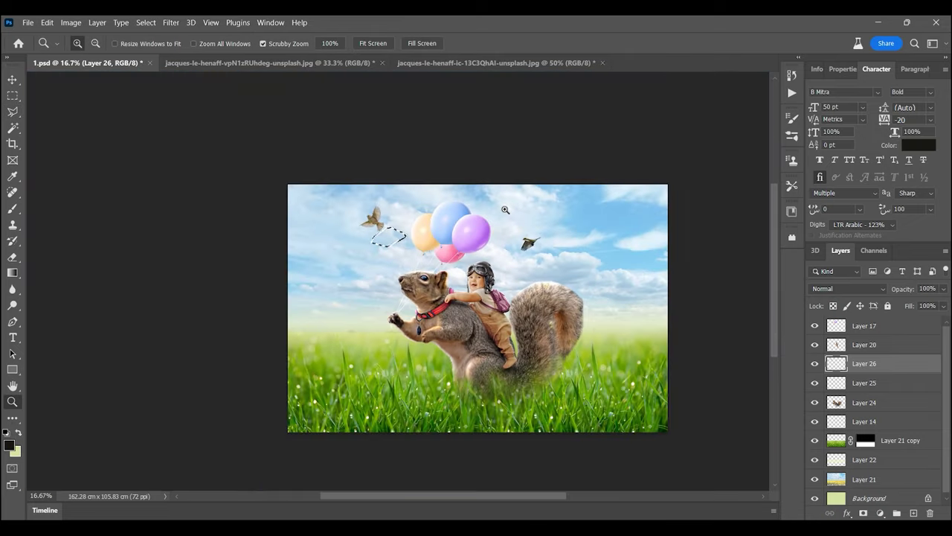
Step: Cancel the first Levels attempt and reopen Levels on the finch's Layer 25
key(ctrl+l)
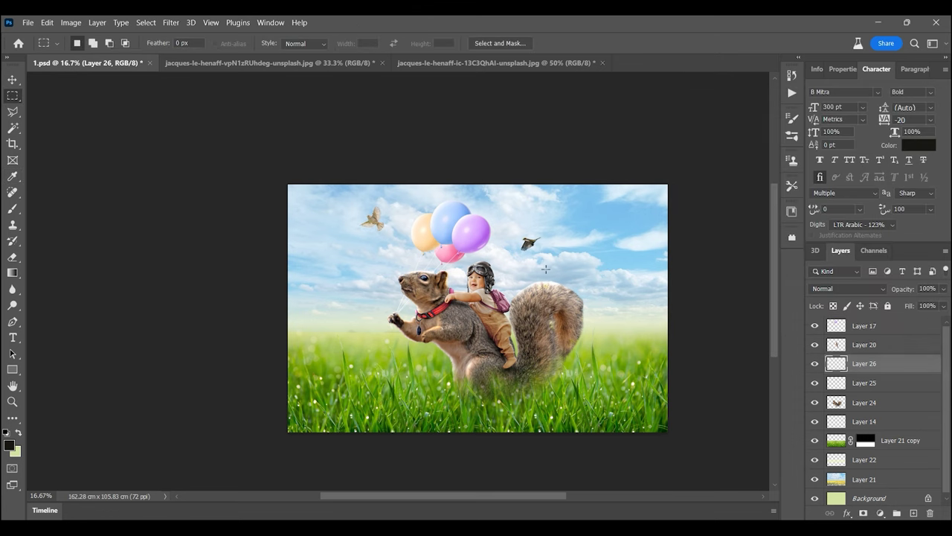
click(900, 151)
click(863, 382)
key(ctrl+l)
Step: Confirm Levels on the finch, add a clipped layer above it, and choose white paint
key(Return)
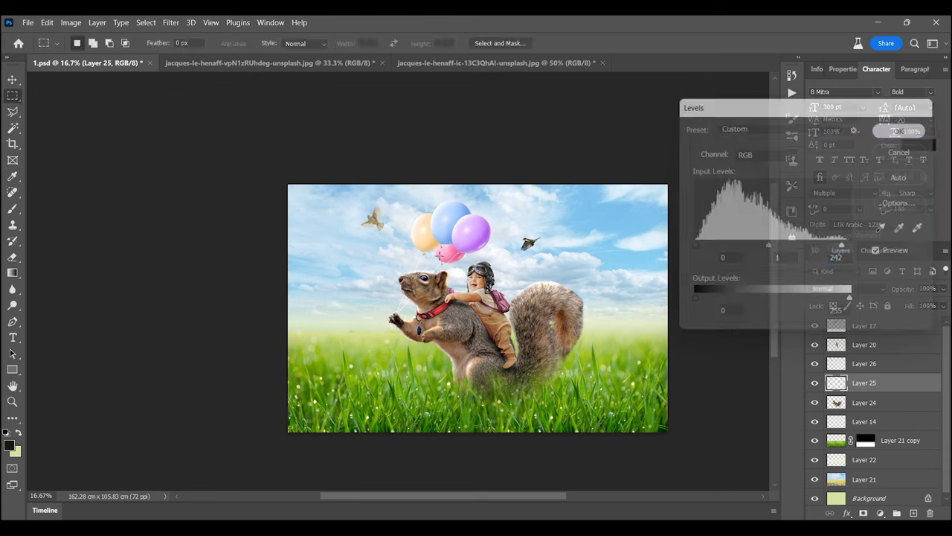
key(z)
drag(529, 241, 564, 216)
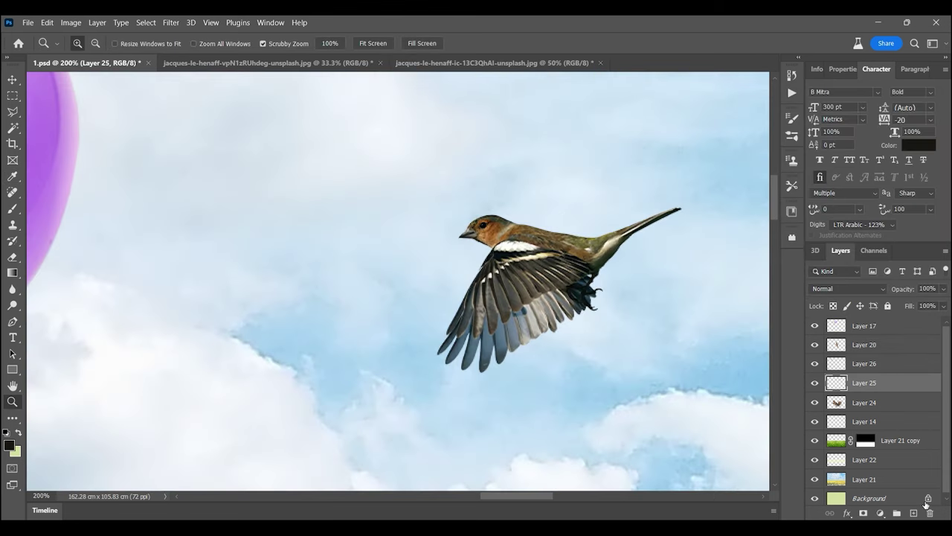
click(914, 513)
key(ctrl+alt+g)
key(b)
click(9, 444)
click(600, 267)
click(876, 257)
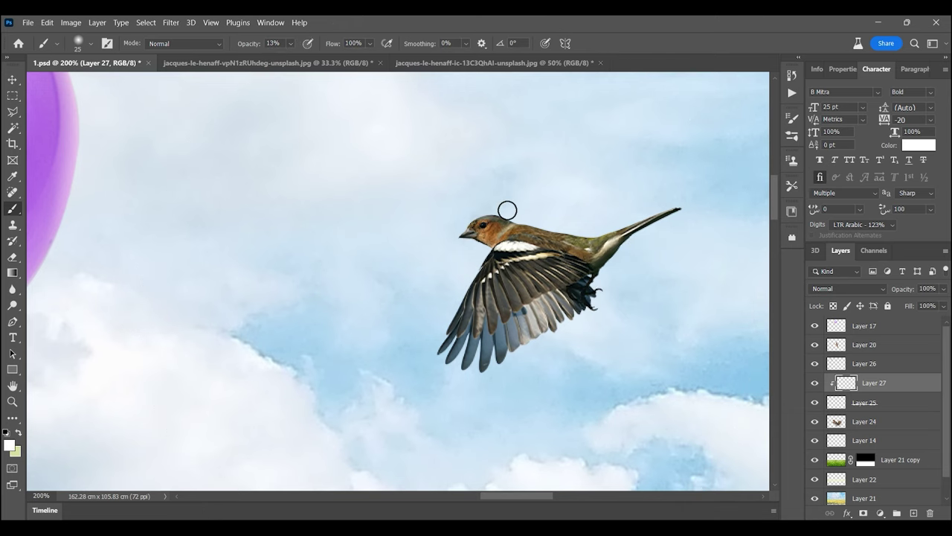
Step: Paint soft white light along the finch's back and set that layer to Overlay
click(12, 402)
click(513, 286)
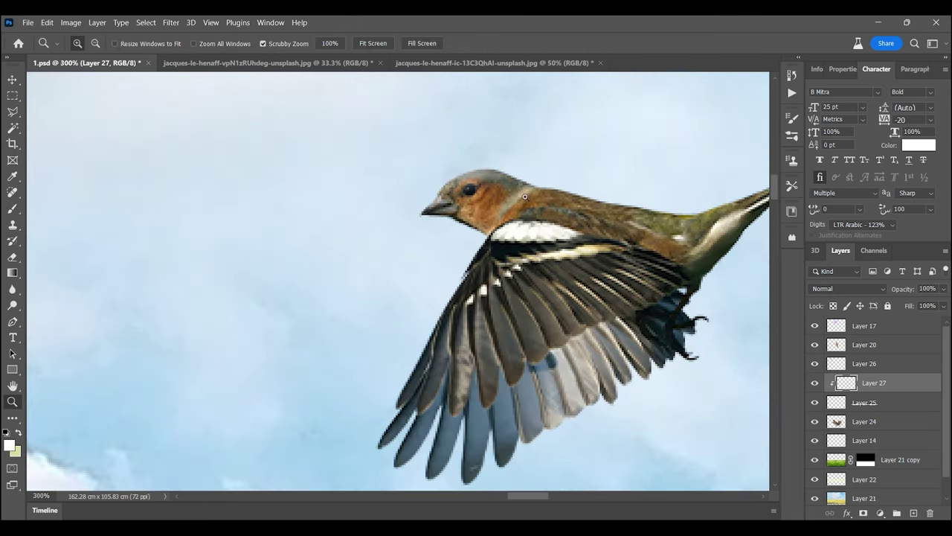
click(14, 210)
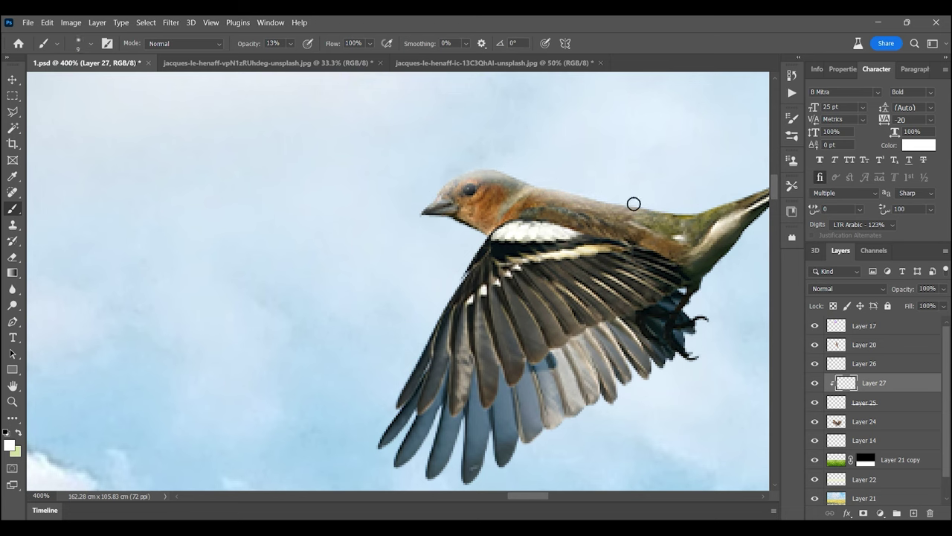
mouse_move(460, 276)
mouse_down()
mouse_move(453, 272)
mouse_move(380, 447)
mouse_up()
key(bracketright)
click(848, 289)
click(825, 424)
Step: Duplicate the finch highlight layer and merge the finch with its highlights
key(ctrl+j)
mouse_move(874, 383)
mouse_down()
mouse_move(891, 381)
mouse_move(892, 391)
mouse_up()
shift+click(867, 445)
key(ctrl+e)
Step: Add another clipped layer above the finch and paint more light
key(ctrl+shift+alt+n)
key(ctrl+alt+g)
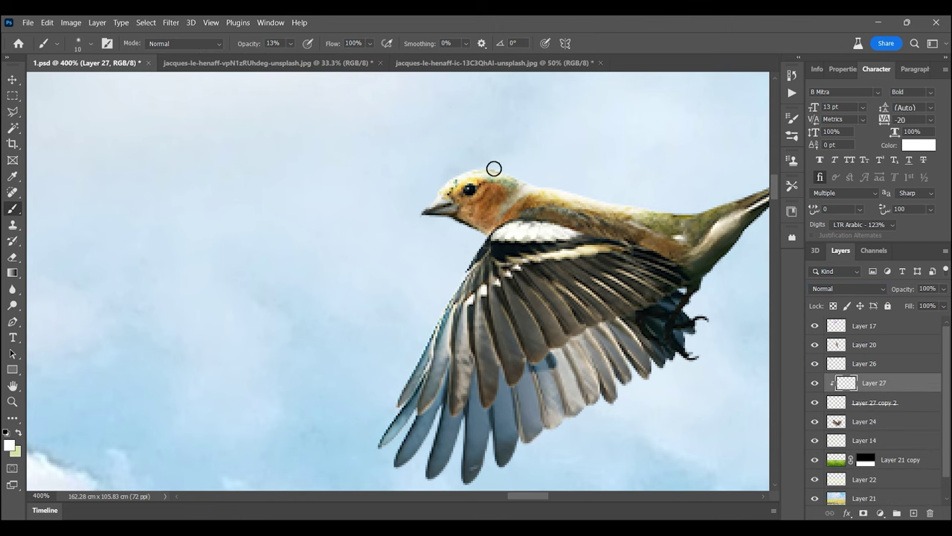
drag(730, 195, 544, 249)
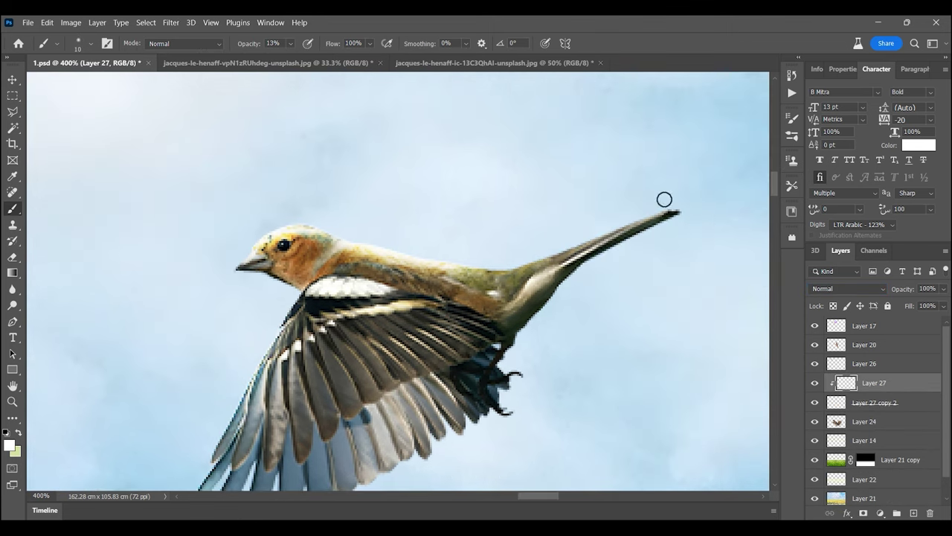
key(bracketright)
key(bracketright)
key(bracketright)
key(bracketright)
key(bracketright)
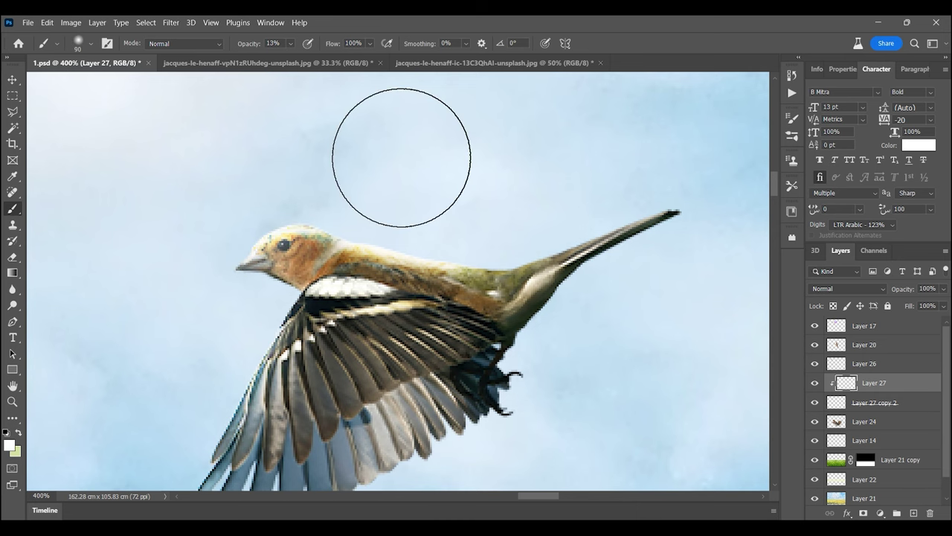
key(ctrl+0)
Step: Paint a soft white glow on the sparrow's head and body in a clipped Overlay layer
key(alt+bracketright)
drag(211, 117, 591, 300)
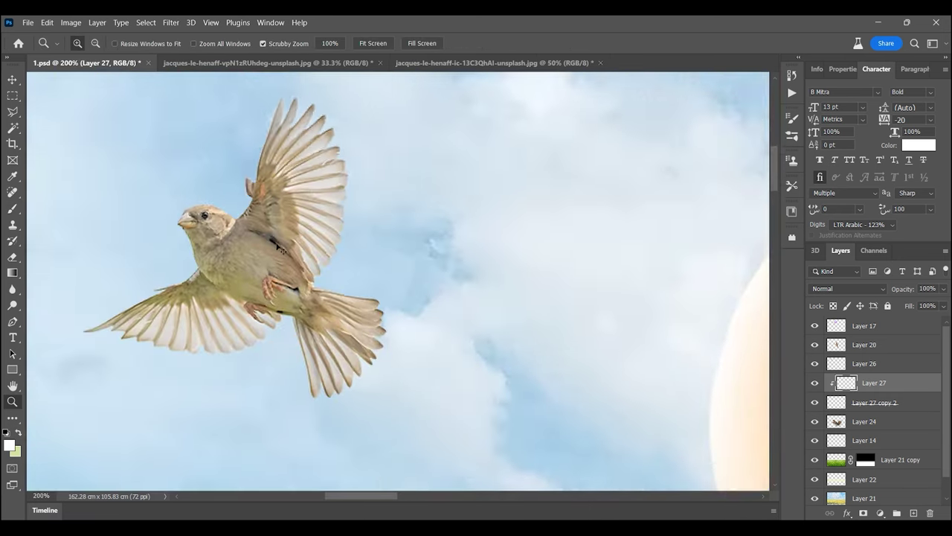
key(ctrl+shift+alt+n)
key(ctrl+alt+g)
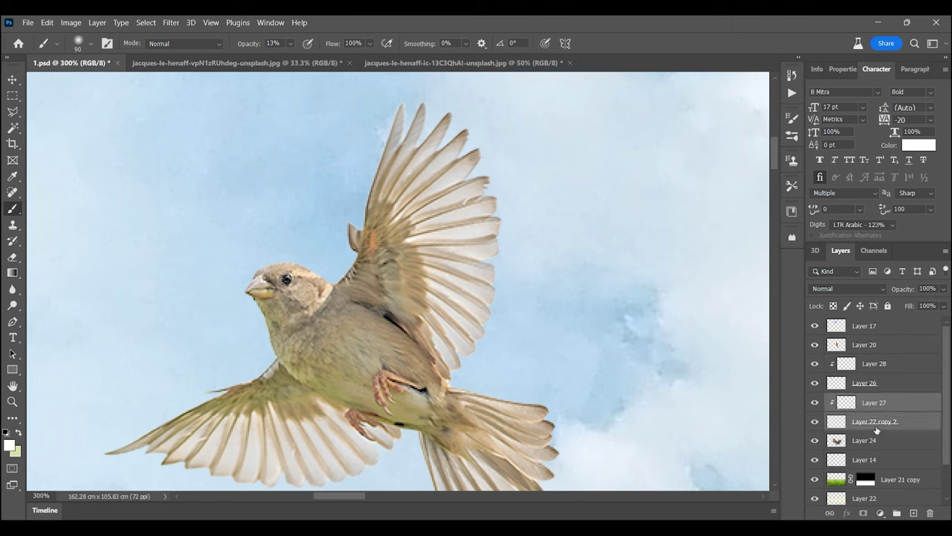
click(848, 288)
click(846, 356)
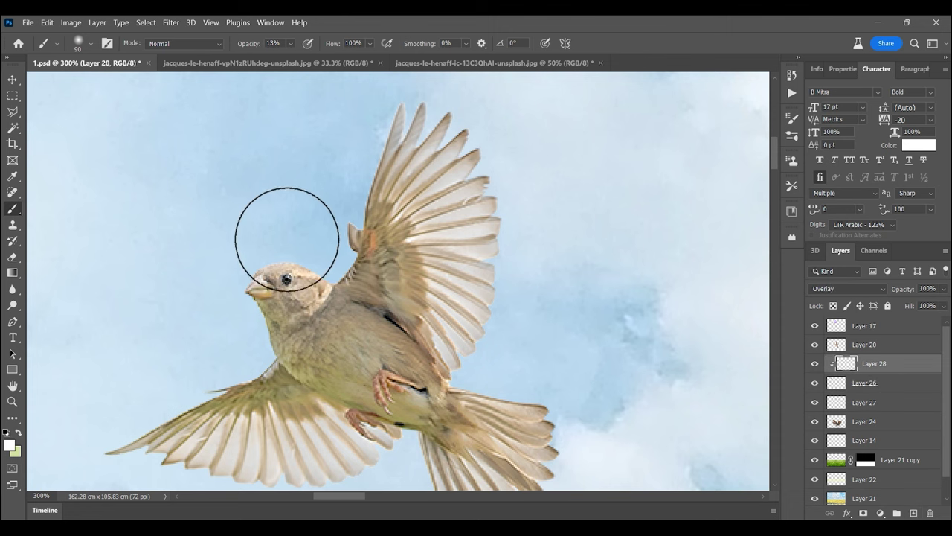
key(bracketright)
key(bracketright)
key(bracketright)
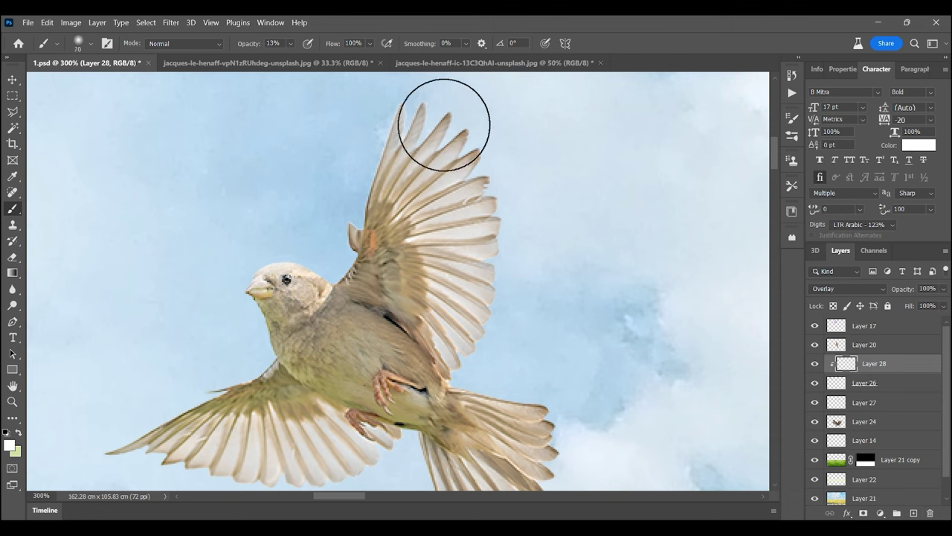
drag(286, 461, 312, 313)
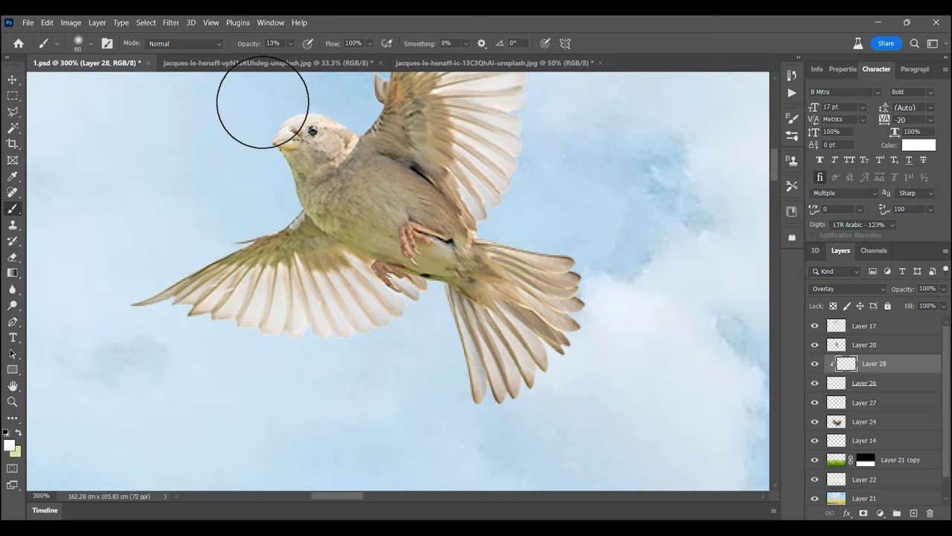
drag(265, 101, 282, 93)
drag(283, 111, 262, 275)
Step: Undo a duplicated sparrow highlight and zoom back out to the whole composite
key(ctrl+j)
key(ctrl+z)
key(ctrl+z)
key(ctrl+z)
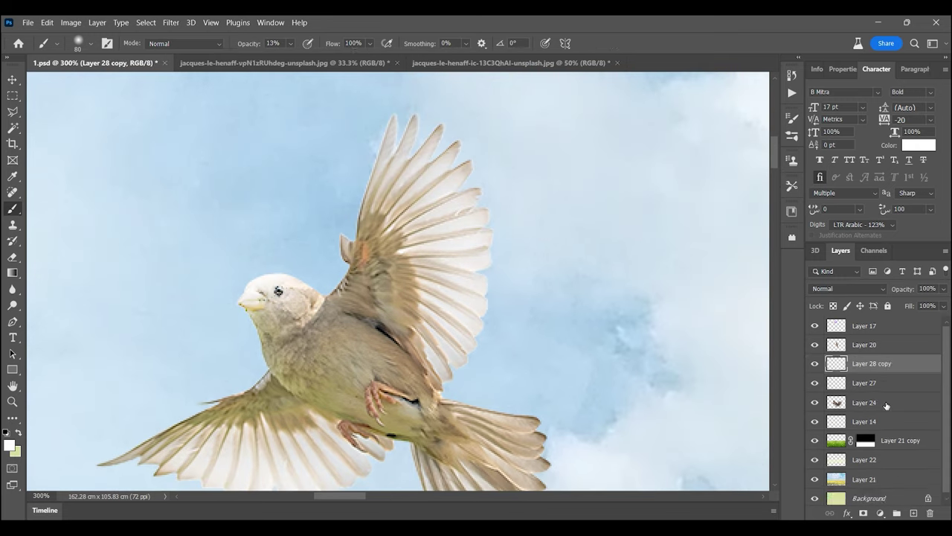
key(ctrl+0)
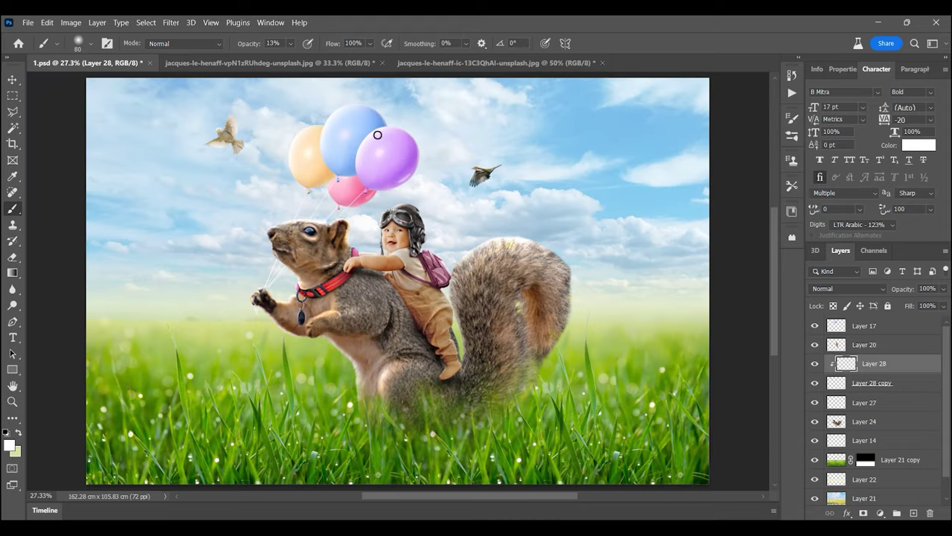
click(11, 404)
click(320, 246)
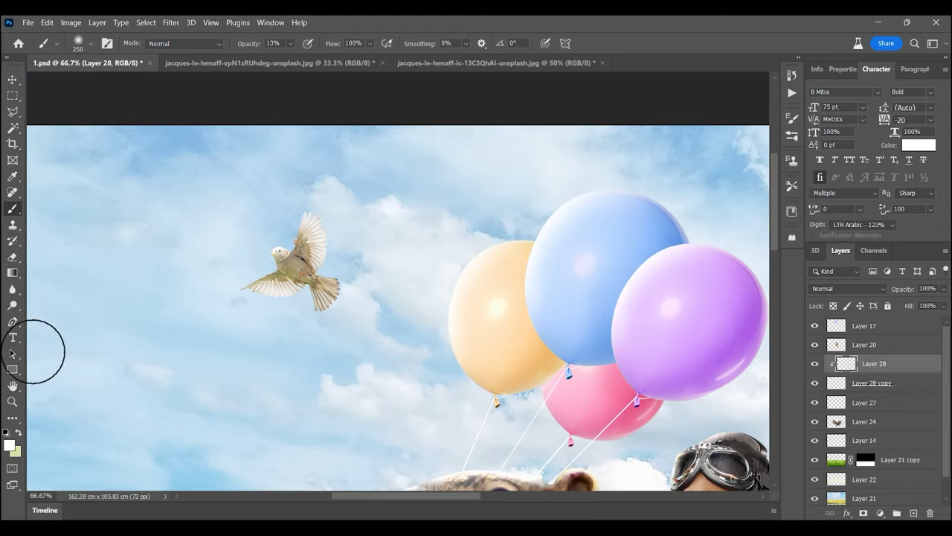
click(12, 401)
alt+click(490, 258)
alt+click(490, 258)
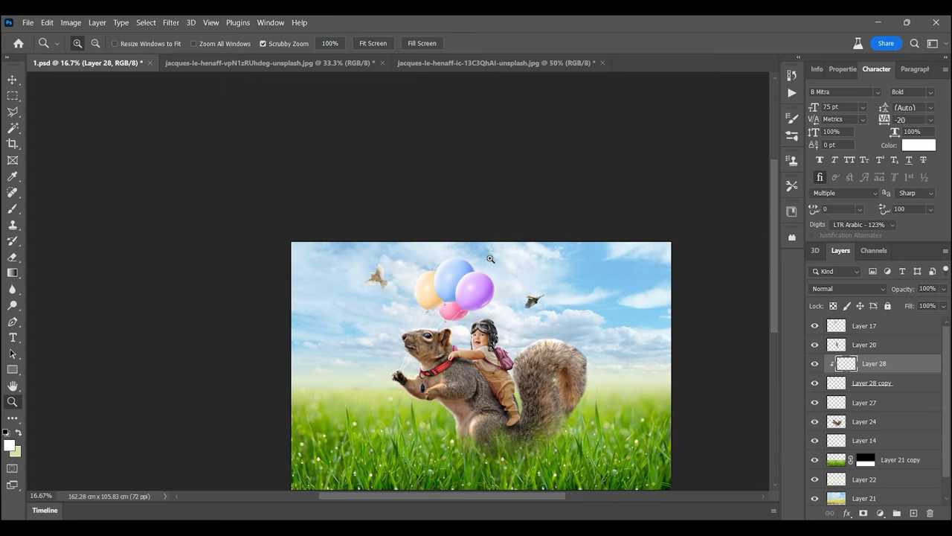
click(27, 22)
click(37, 52)
Step: Open the green bird flock photo and select the birds with Color Range
double_click(701, 123)
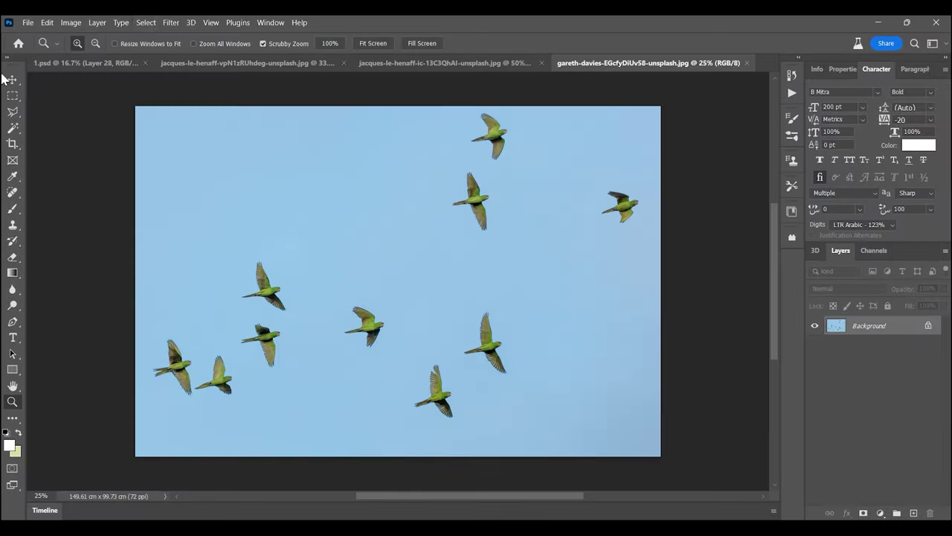
click(146, 23)
click(167, 139)
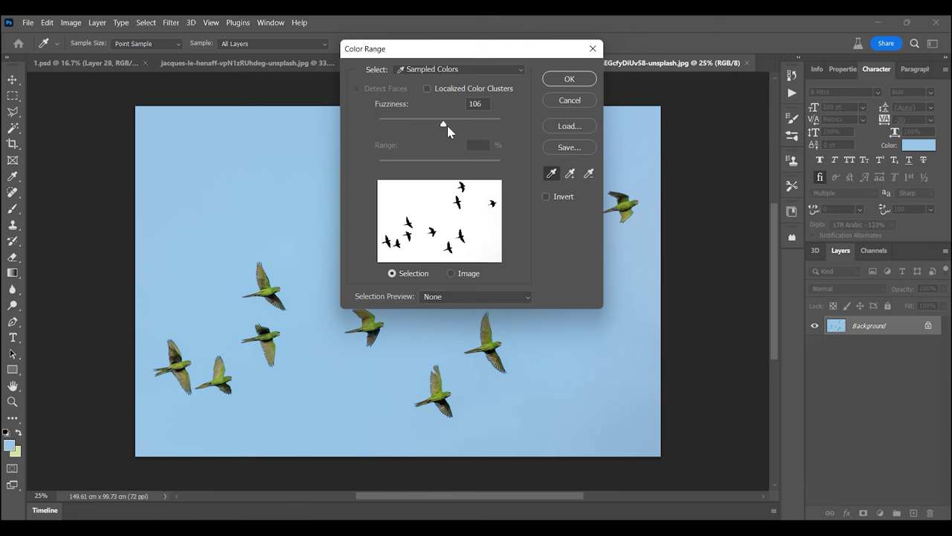
mouse_move(431, 123)
mouse_down()
mouse_move(493, 125)
mouse_move(436, 125)
mouse_up()
key(Return)
Step: Paste the birds into the composite and shrink them into the upper-right sky
click(85, 63)
click(863, 347)
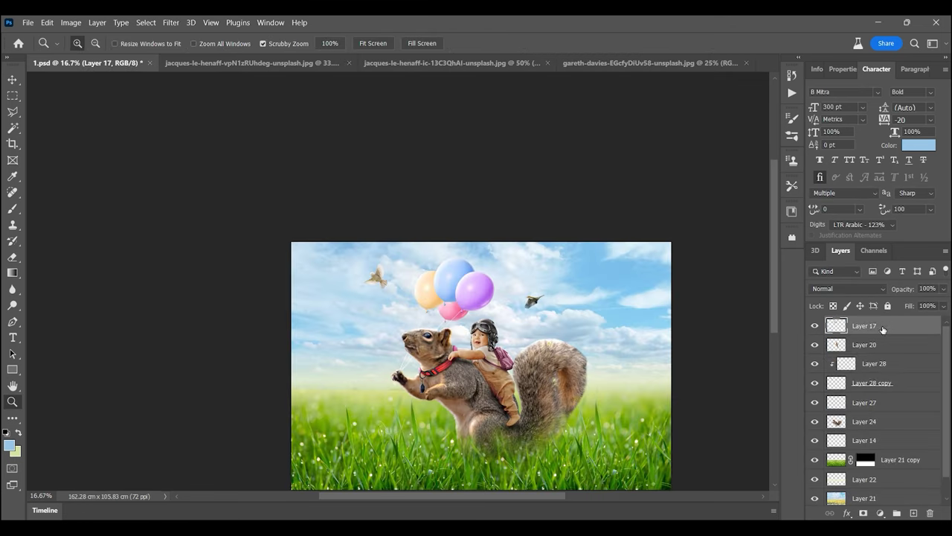
key(ctrl+v)
key(ctrl+t)
right_click(615, 324)
key(Escape)
mouse_move(702, 442)
mouse_down()
mouse_move(573, 320)
mouse_move(655, 331)
mouse_up()
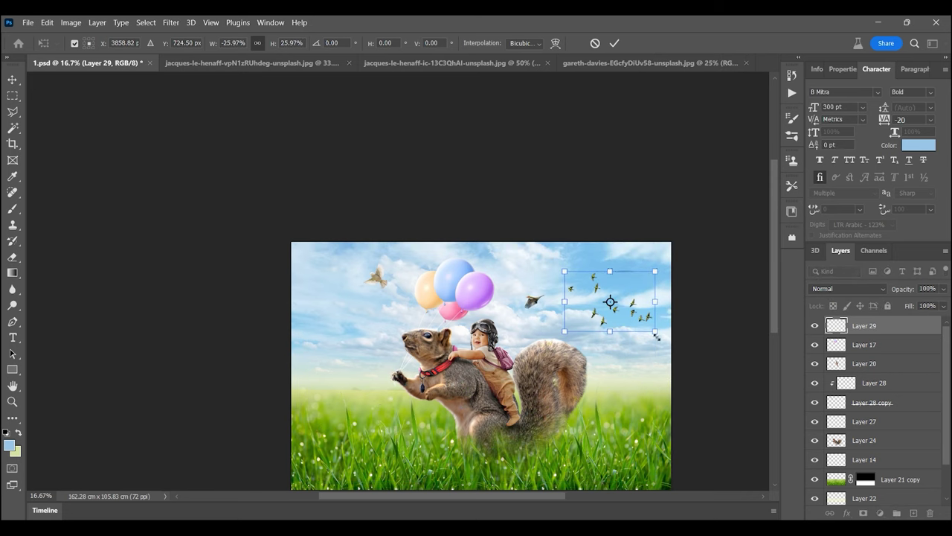
key(Return)
Step: Set the flock's opacity to 82% and soften it with Box Blur
key(z)
drag(610, 301, 709, 298)
drag(929, 306, 933, 305)
drag(625, 126, 662, 125)
click(171, 22)
click(335, 206)
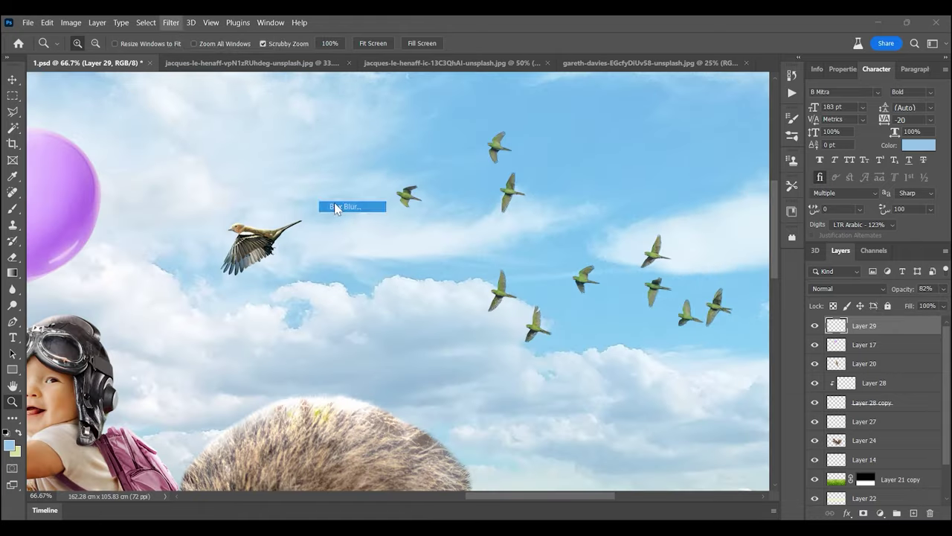
click(911, 122)
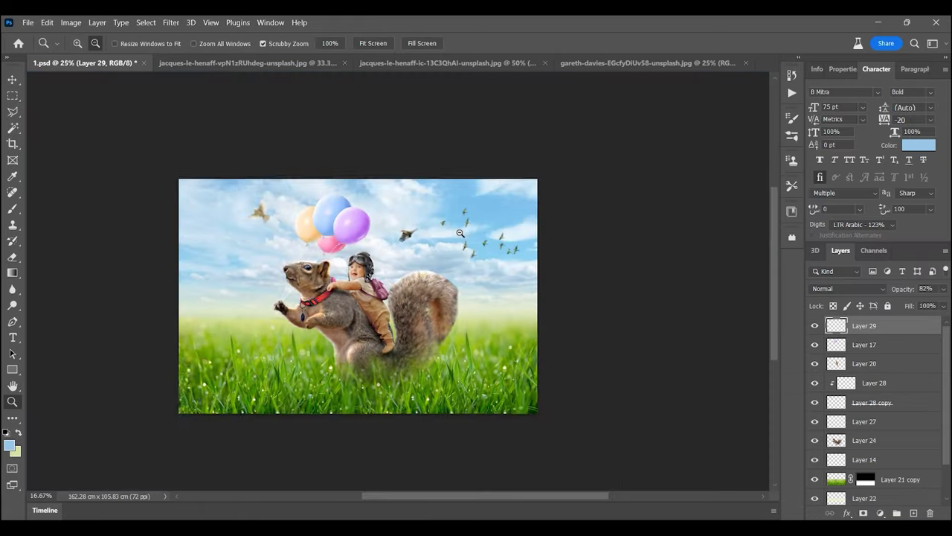
Step: Duplicate the flock onto the left sky and add a clipped layer above the copy
drag(599, 212, 145, 216)
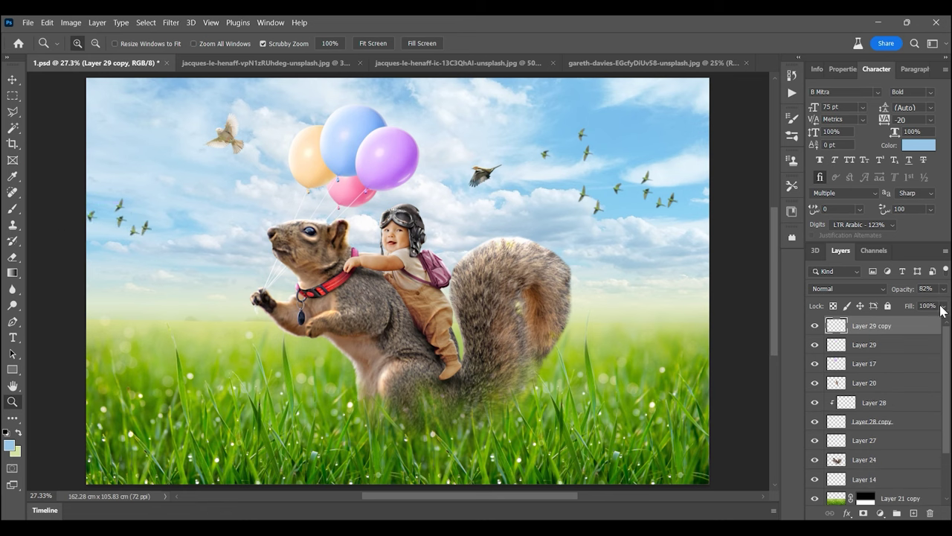
click(914, 514)
key(ctrl+alt+g)
key(b)
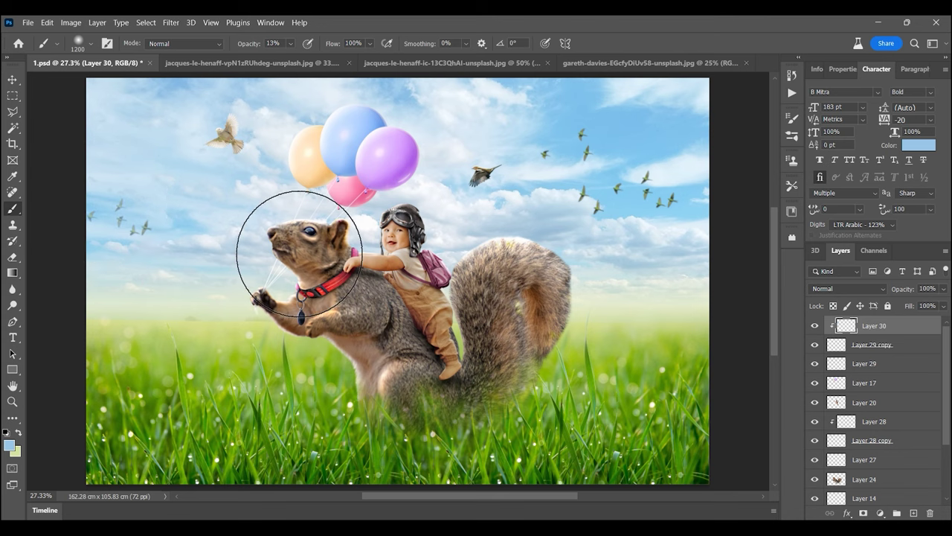
Step: Open the cute-baby-with-toys.jpg photo
click(28, 23)
click(41, 51)
double_click(351, 133)
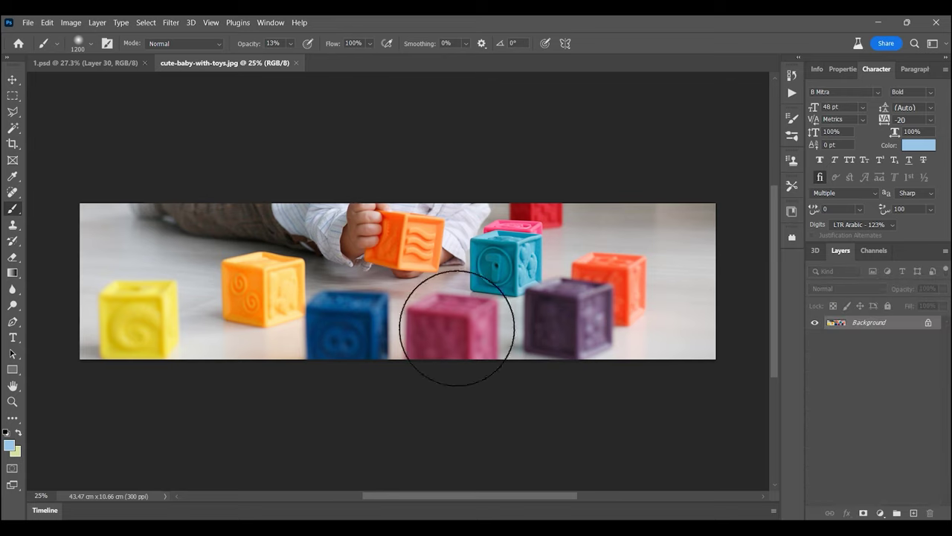
Step: Zoom in on the teal toy block and outline it with the Pen tool
key(z)
drag(468, 269, 604, 267)
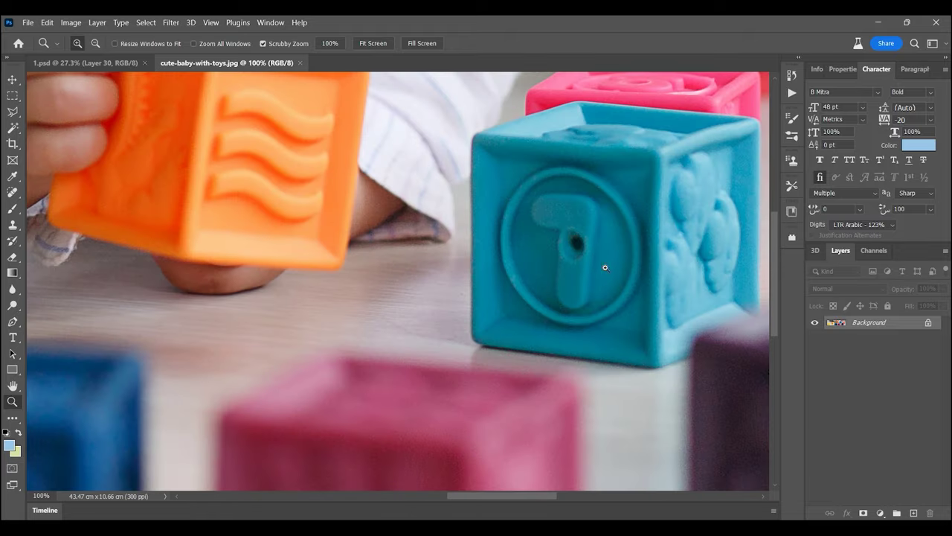
key(p)
key(z)
click(588, 353)
key(p)
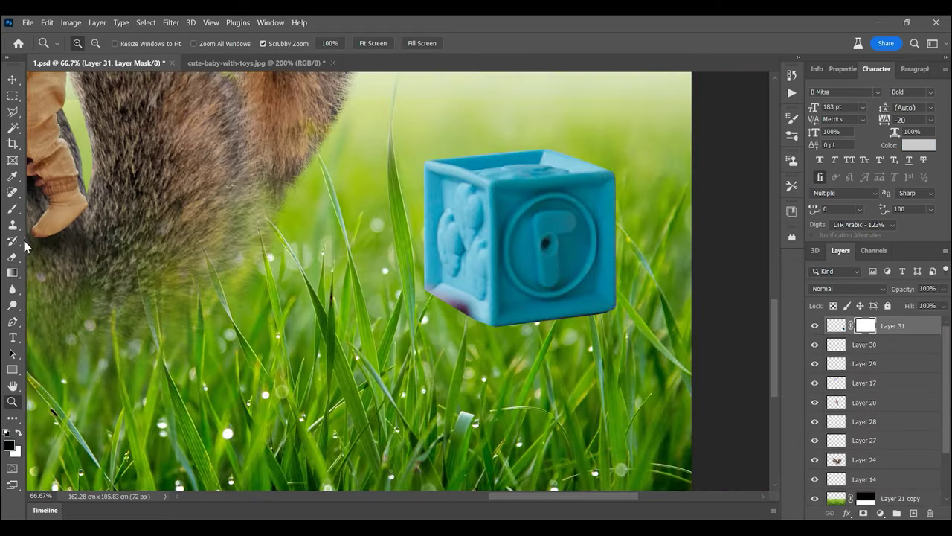
Step: Brush black on the layer mask so the block's base fades into the grass
key(b)
drag(464, 298, 456, 316)
drag(424, 283, 627, 308)
Step: Adjust the mask brush opacity, then target the block's pixels and zoom in on it
click(290, 43)
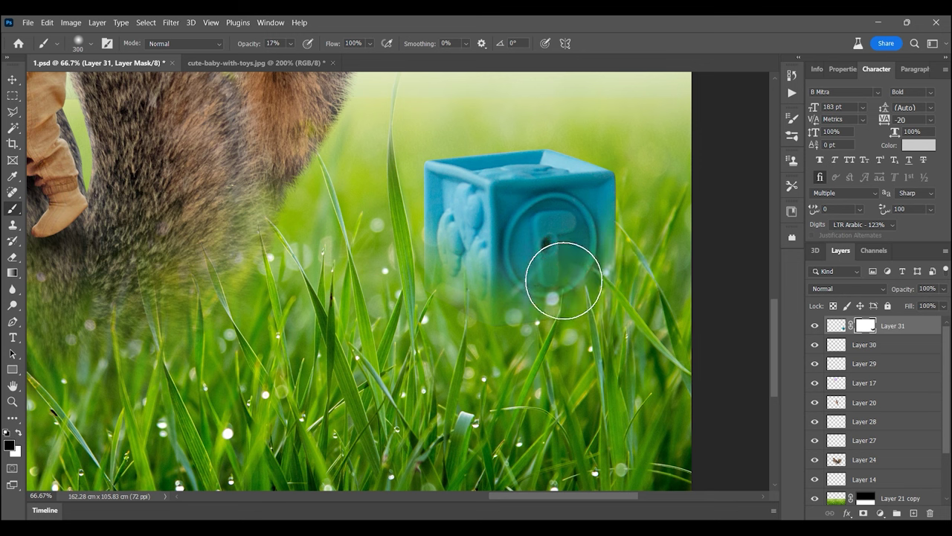
key(ctrl+0)
click(836, 325)
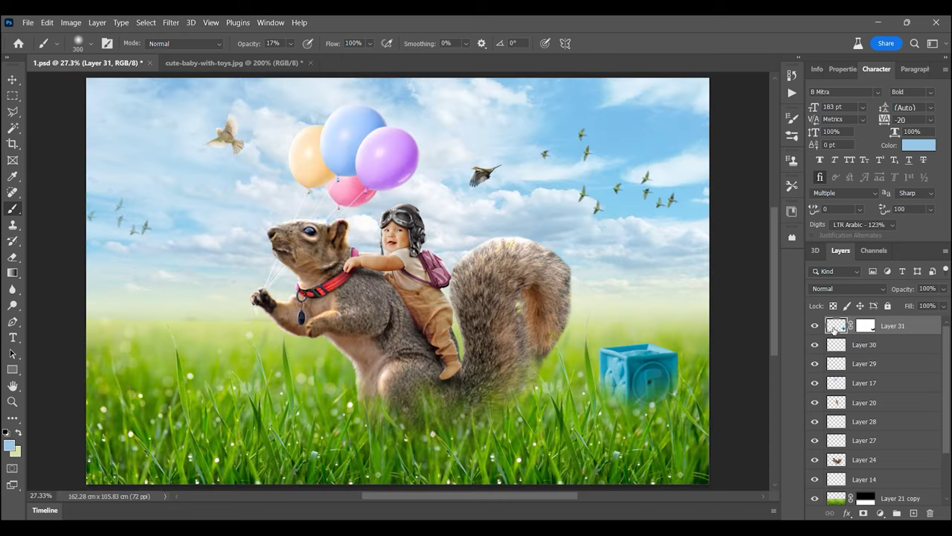
key(z)
click(522, 297)
Step: Soften the teal block with a 6-pixel Box Blur
click(170, 22)
click(351, 206)
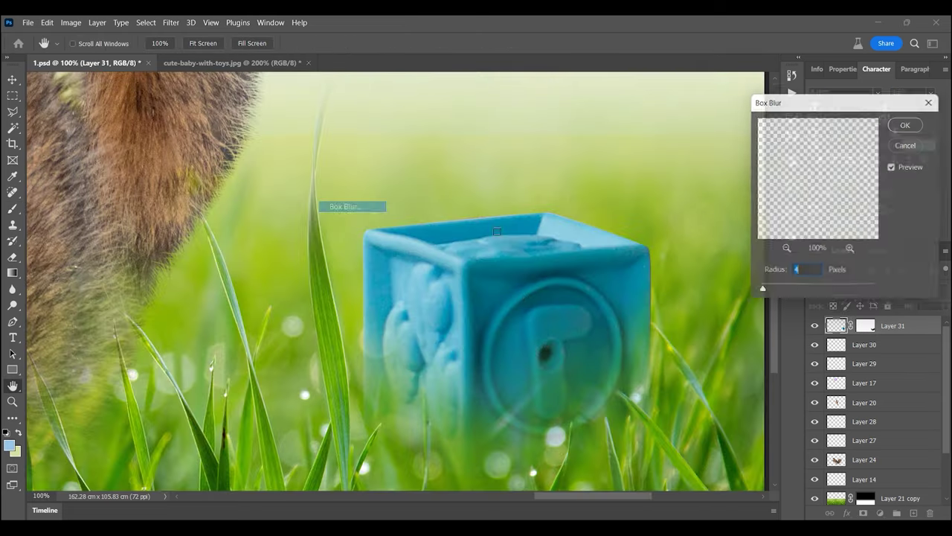
click(914, 148)
click(170, 23)
click(350, 206)
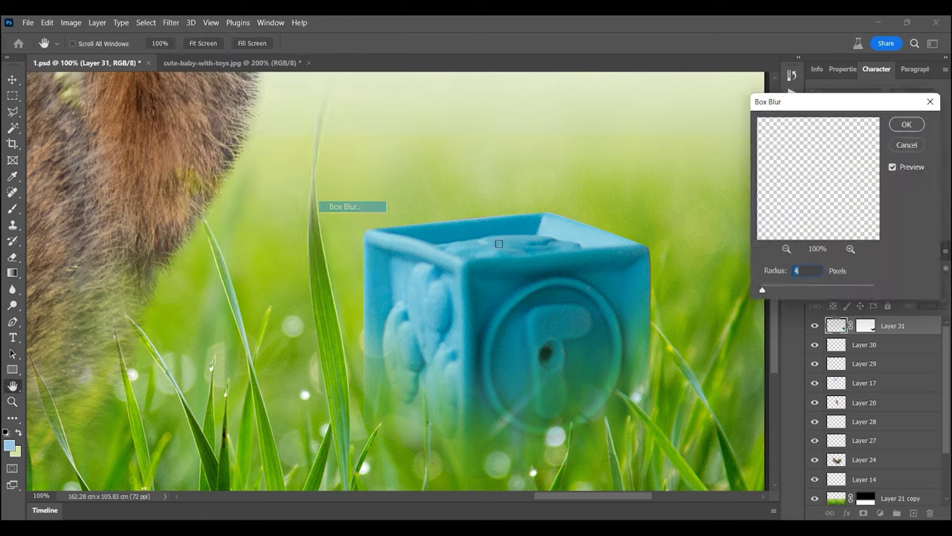
drag(788, 290, 763, 296)
key(Return)
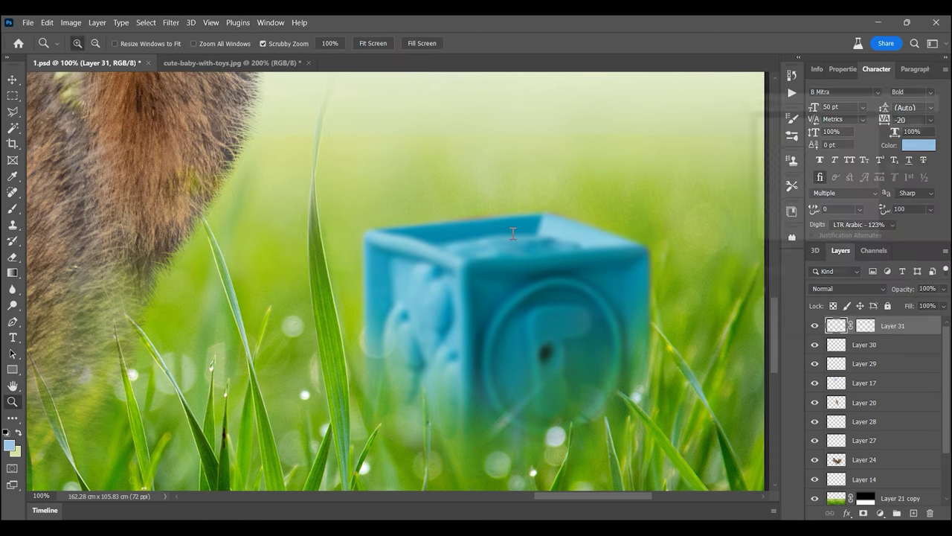
Step: Reapply the Box Blur to soften the block further, then view the whole composition
key(ctrl+0)
click(507, 278)
click(170, 22)
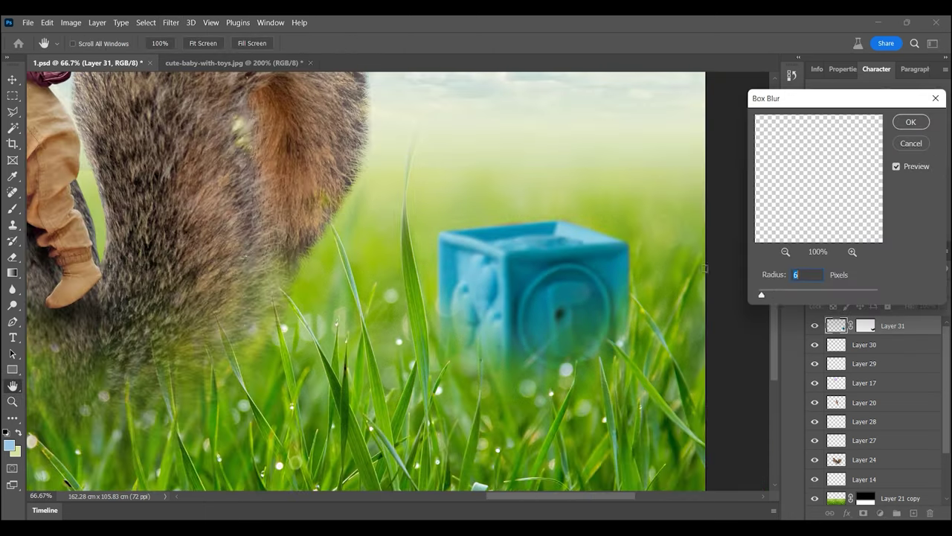
key(Return)
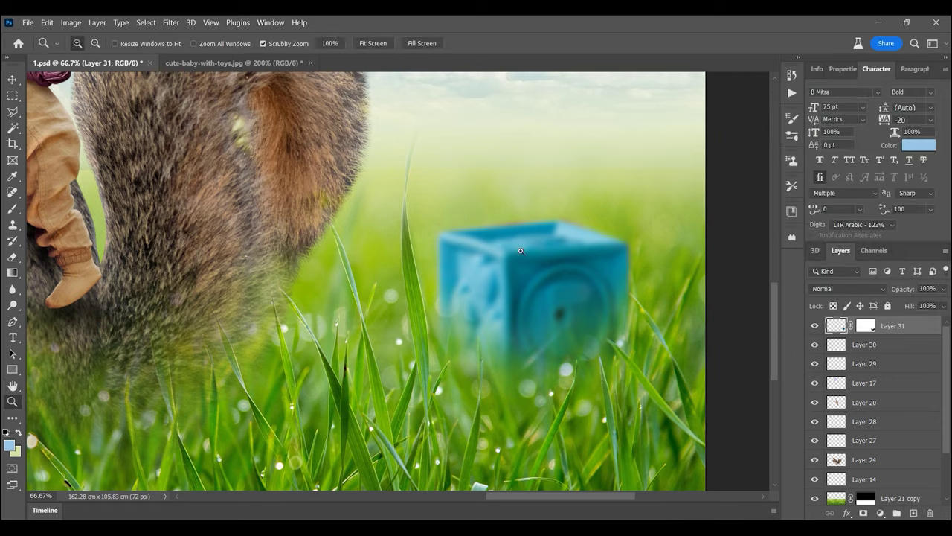
key(ctrl+minus)
key(ctrl+minus)
key(ctrl+minus)
key(z)
click(551, 296)
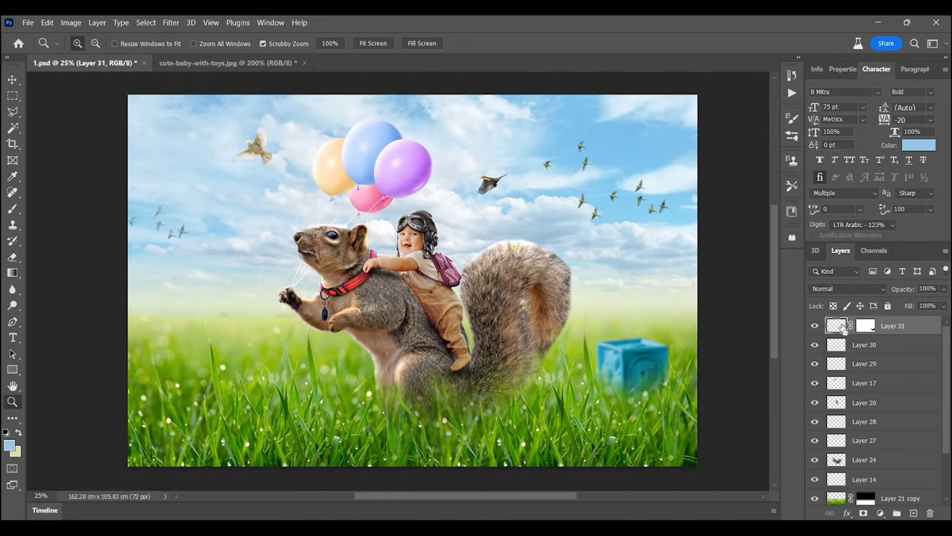
Step: Raise the block's Levels output black to lighten it
key(ctrl+l)
drag(694, 299, 715, 299)
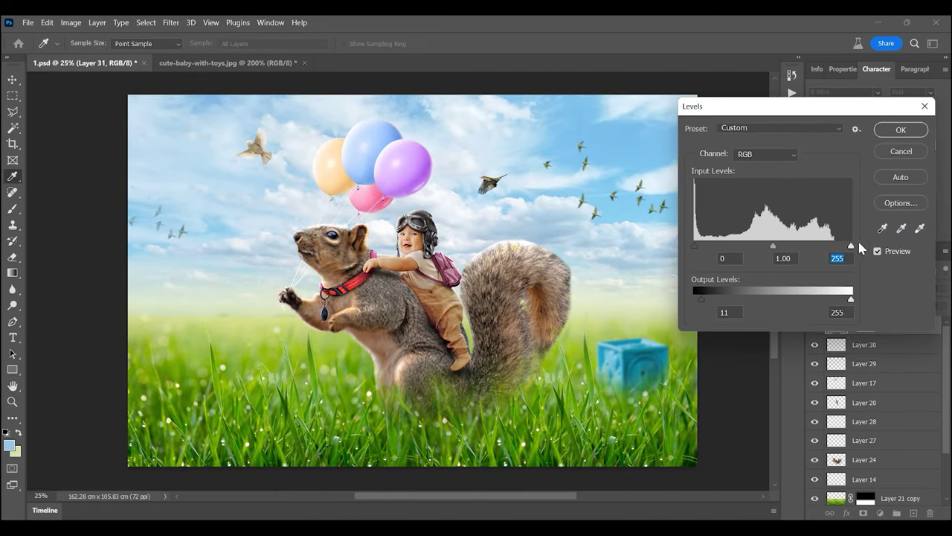
key(Return)
Step: Add a new layer with white (ffffff) paint and drag a block copy to the right edge
click(913, 513)
scroll(653, 357, up, 4)
click(9, 445)
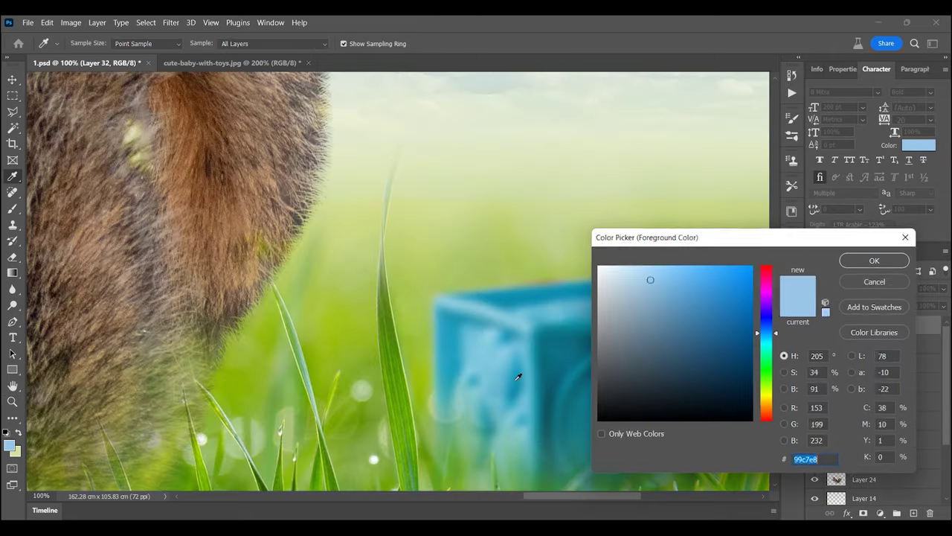
text(ffffff)
key(Return)
key(b)
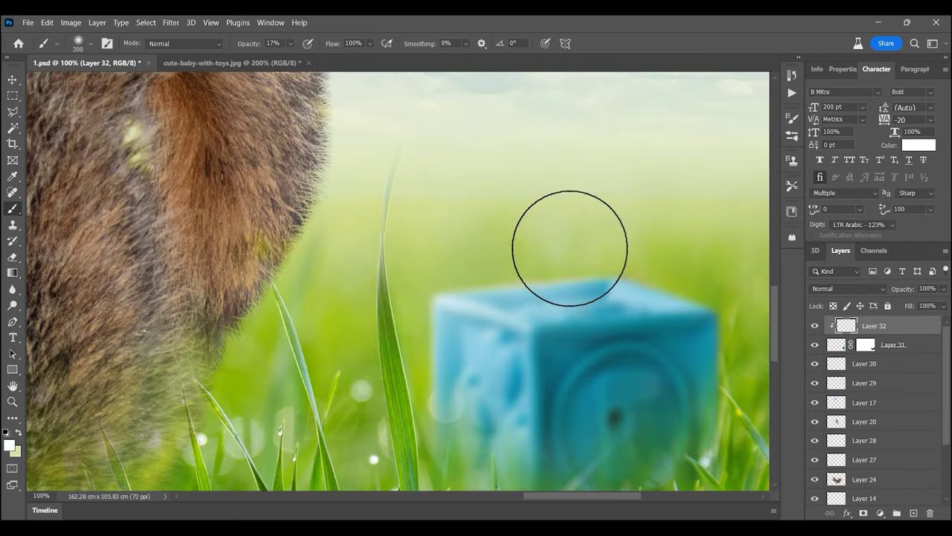
key(ctrl+0)
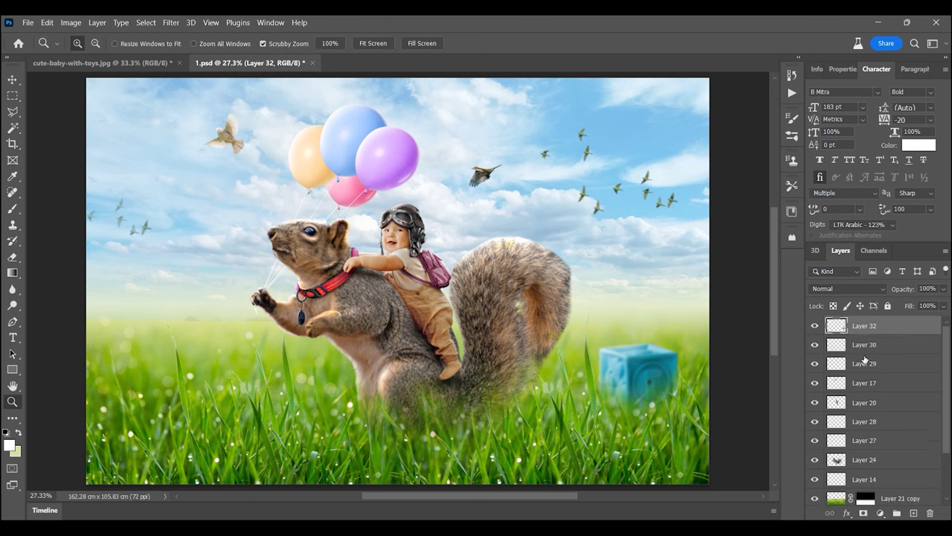
drag(638, 368, 733, 361)
Step: Place the block copy and shift its hue +120 to make it pink
key(ctrl+t)
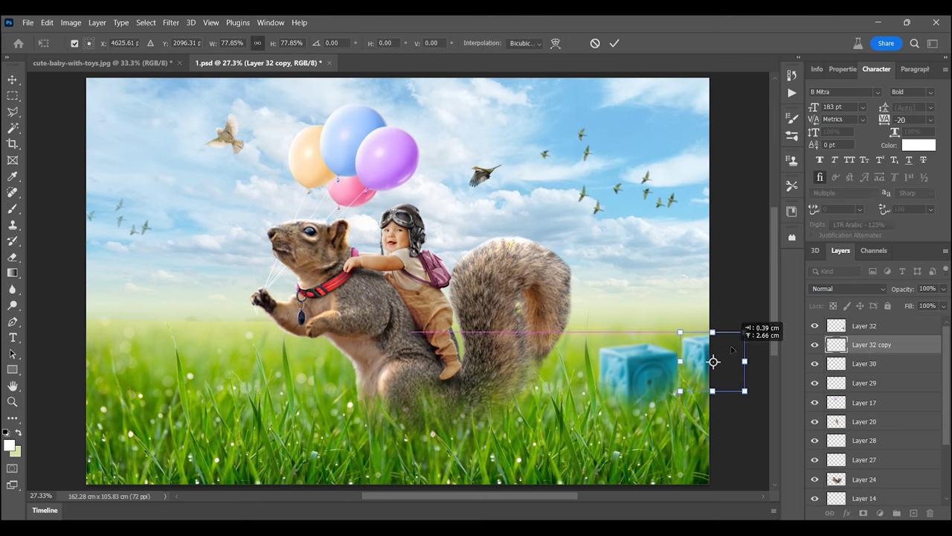
key(Return)
key(ctrl+u)
drag(759, 111, 808, 119)
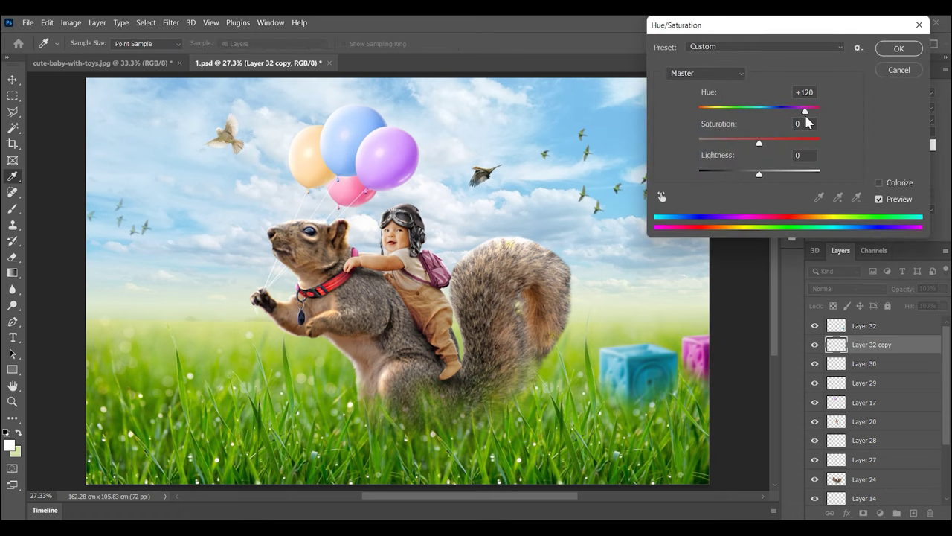
click(883, 54)
Step: Lighten the pink block with Levels output 67 and check it in the composition
key(ctrl+l)
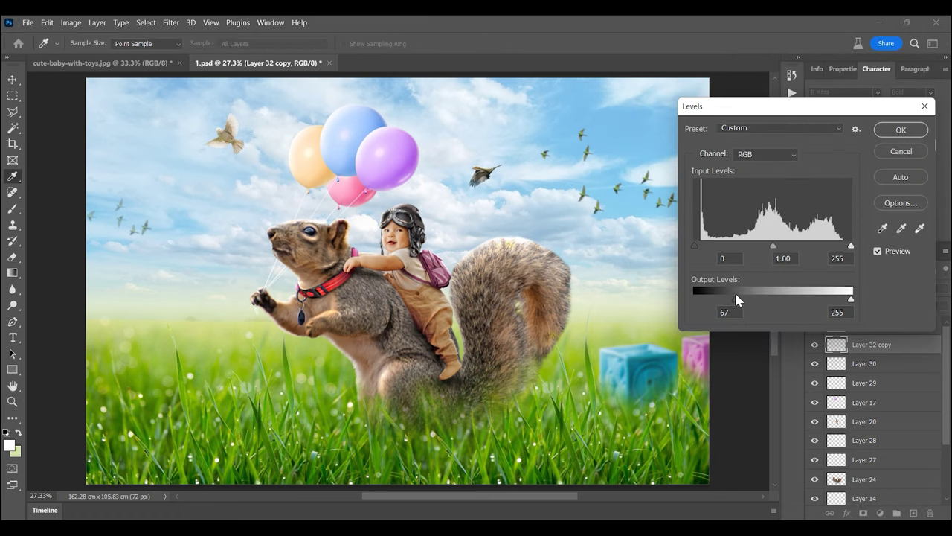
click(901, 130)
key(z)
click(701, 354)
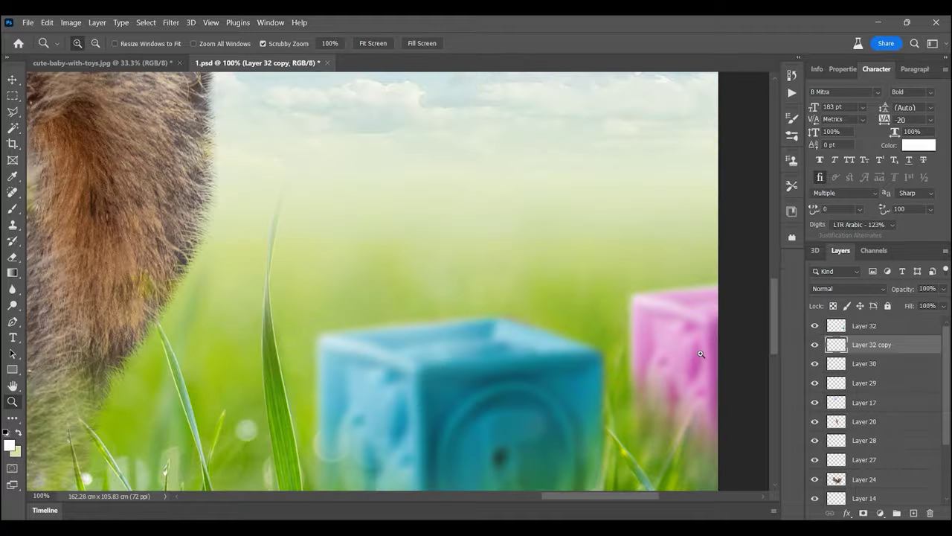
key(ctrl+minus)
key(ctrl+minus)
key(ctrl+minus)
key(ctrl+minus)
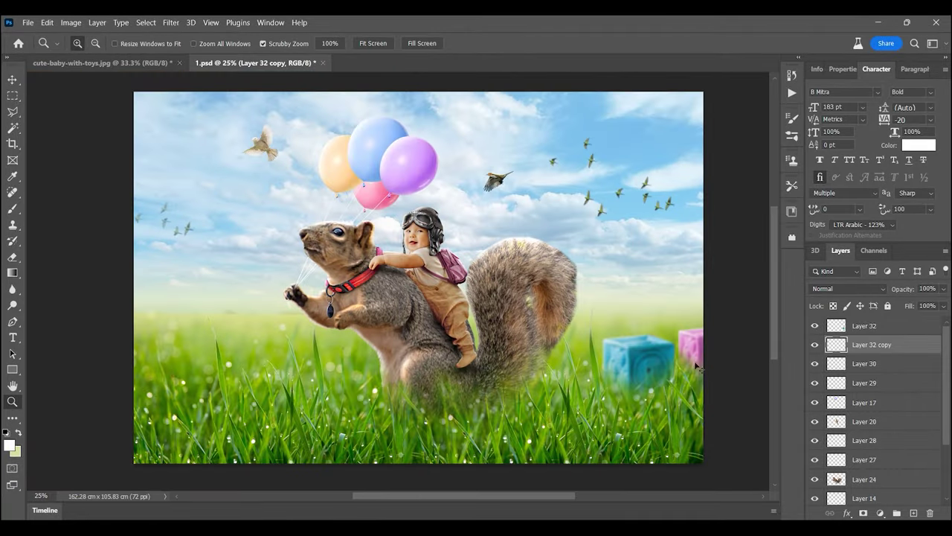
key(alt+bracketright)
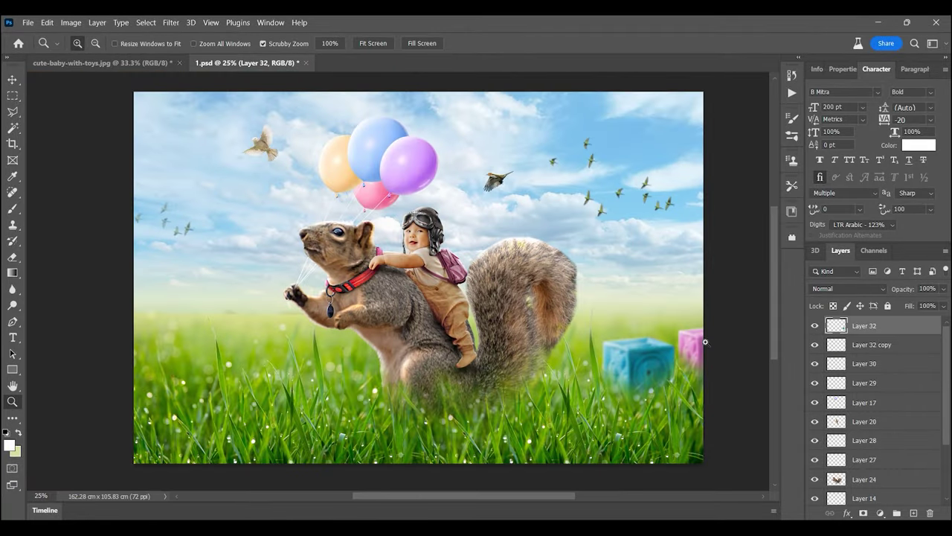
key(alt+bracketleft)
Step: Box Blur the pink block, then return to the cute-baby-with-toys.jpg tab
click(170, 22)
click(349, 206)
click(910, 121)
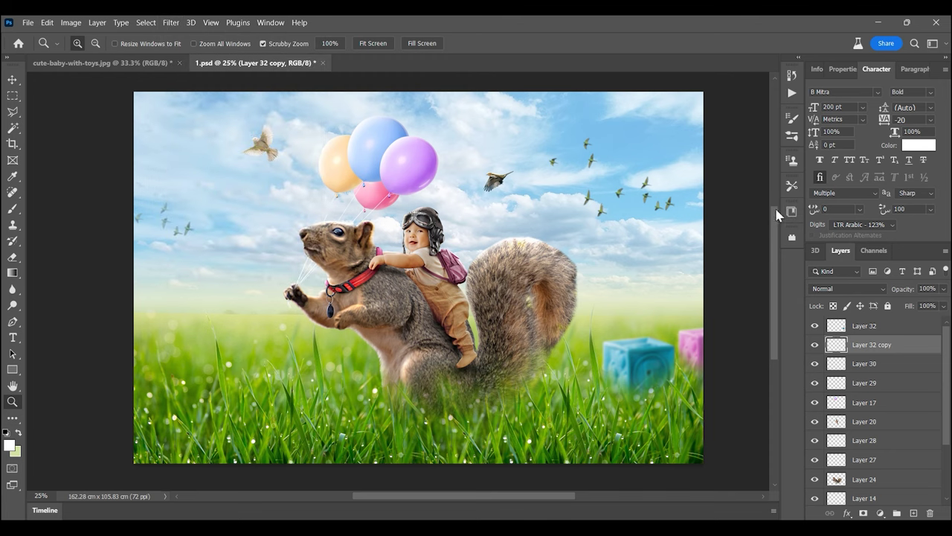
click(102, 63)
Step: Paste another teal block into the composite, enlarged to about double size at bottom right
key(p)
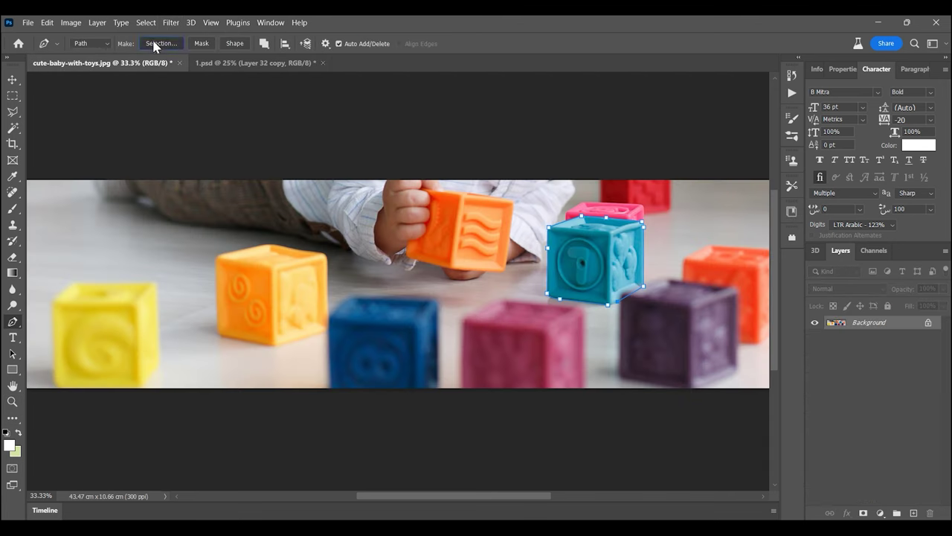
key(ctrl+c)
click(255, 62)
key(ctrl+v)
key(ctrl+t)
mouse_move(456, 312)
mouse_down()
mouse_move(541, 376)
mouse_move(648, 430)
mouse_up()
key(Return)
Step: Recolour the new block yellow, apply Shadows/Highlights, and boost its saturation
key(ctrl+u)
mouse_move(760, 113)
mouse_down()
mouse_move(709, 113)
mouse_move(718, 111)
mouse_up()
key(Return)
click(71, 23)
click(245, 286)
key(Return)
key(ctrl+u)
drag(759, 142, 768, 142)
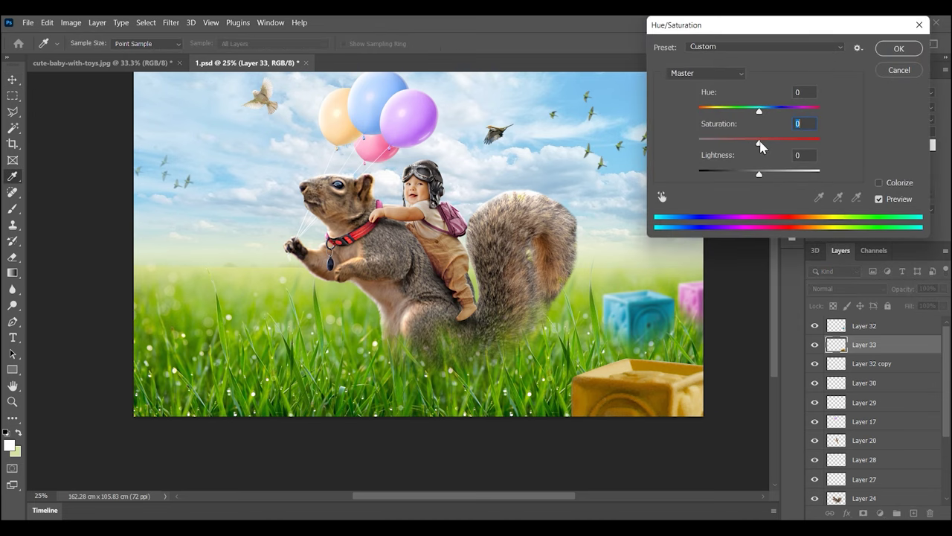
key(Return)
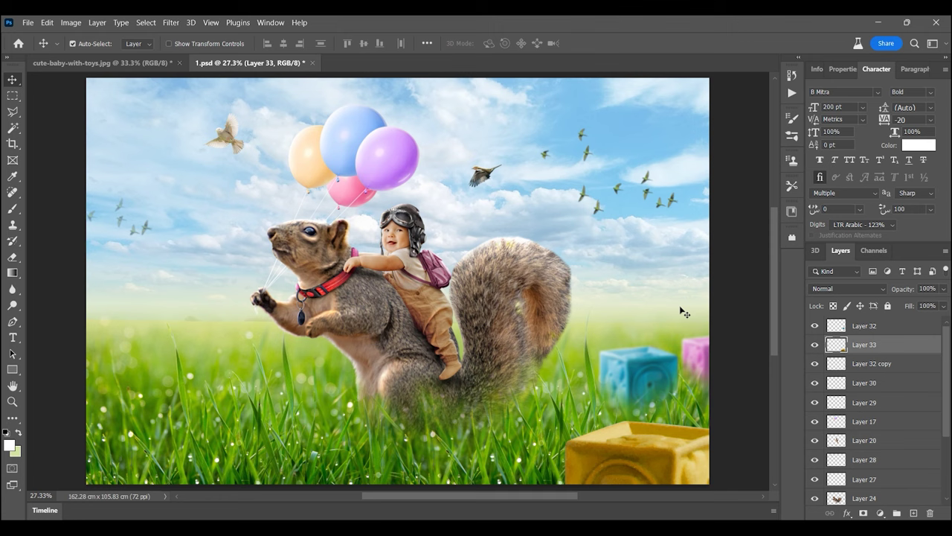
Step: Brighten the yellow cube with Levels output black 23 and merge a painted highlight
key(ctrl+l)
drag(694, 298, 708, 298)
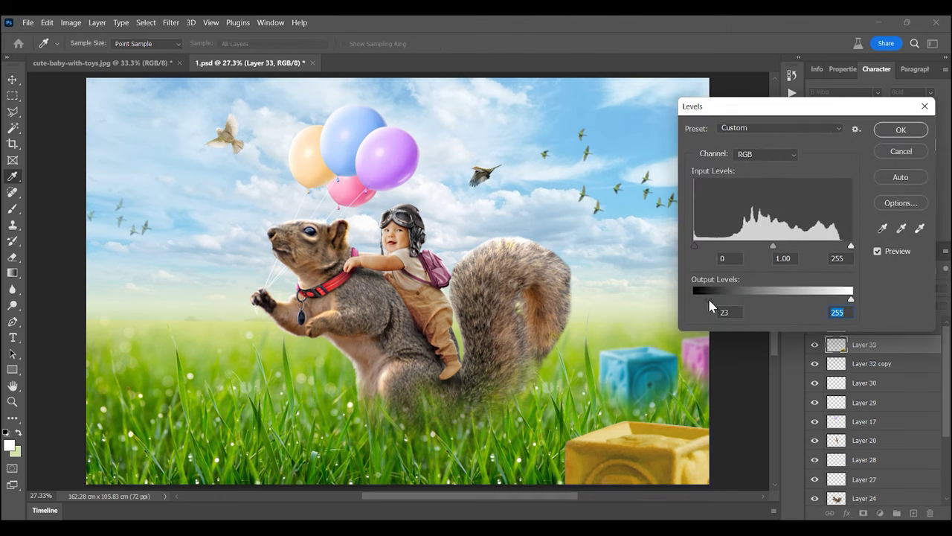
drag(851, 246, 848, 246)
key(Return)
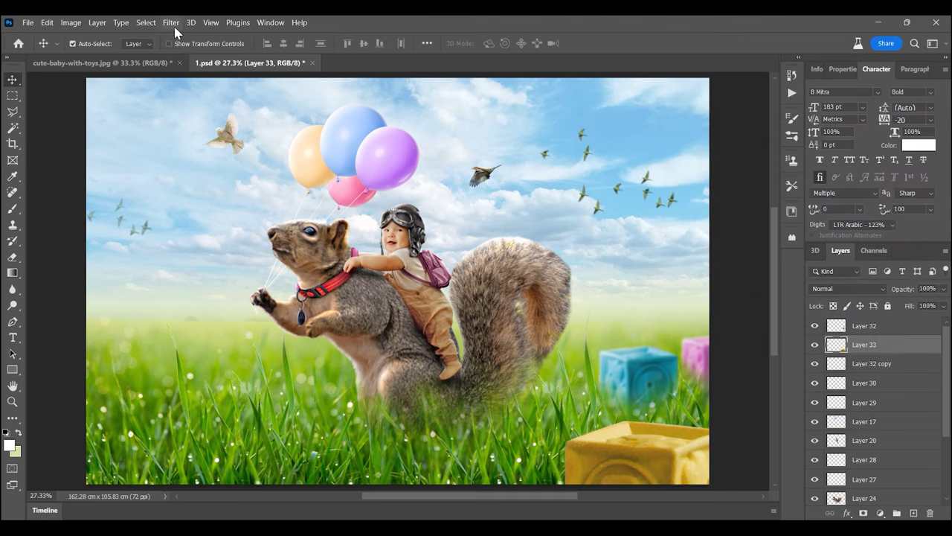
scroll(436, 330, up, 3)
key(b)
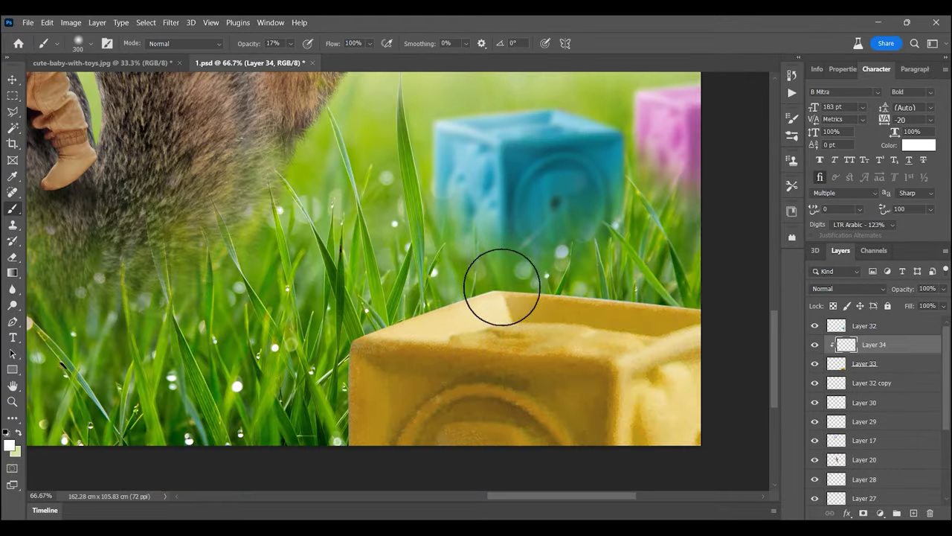
drag(497, 314, 663, 273)
key(ctrl+e)
Step: Box Blur the yellow cube and move the left bird about 2.7 cm lower
key(ctrl+0)
ctrl+click(706, 358)
key(ctrl+t)
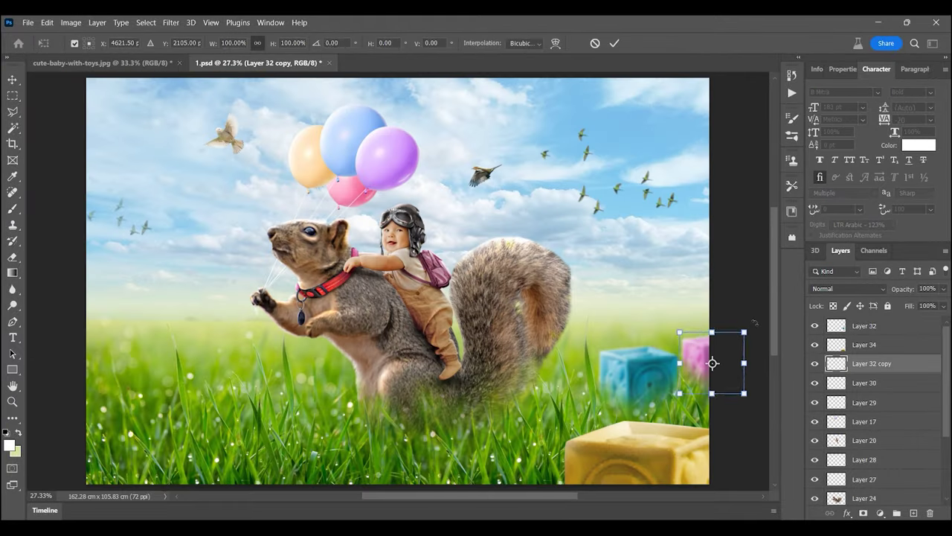
key(Return)
ctrl+click(622, 425)
click(171, 22)
click(356, 221)
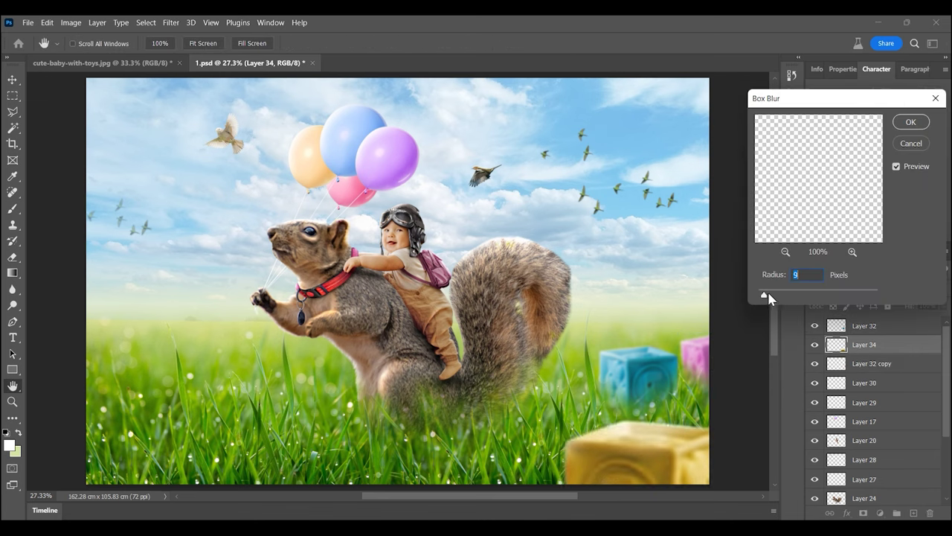
click(910, 121)
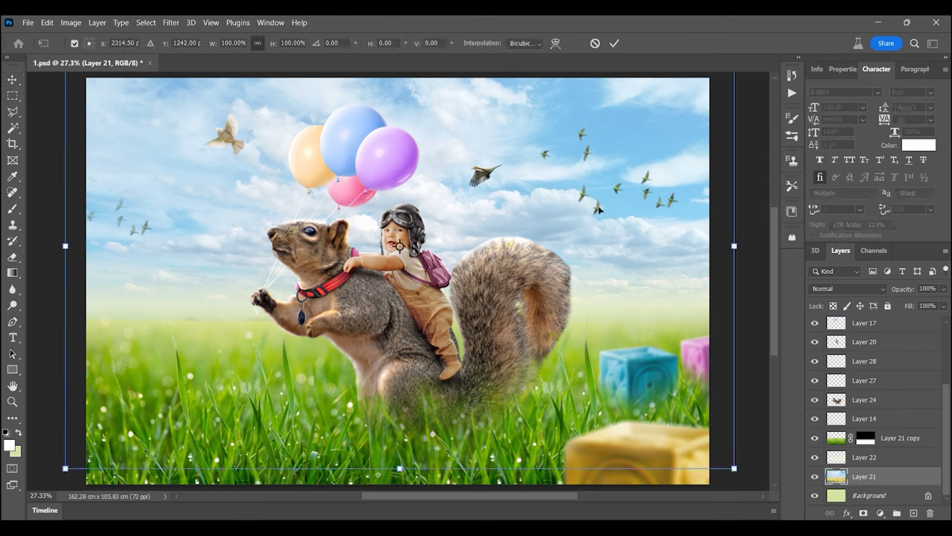
drag(221, 138, 223, 149)
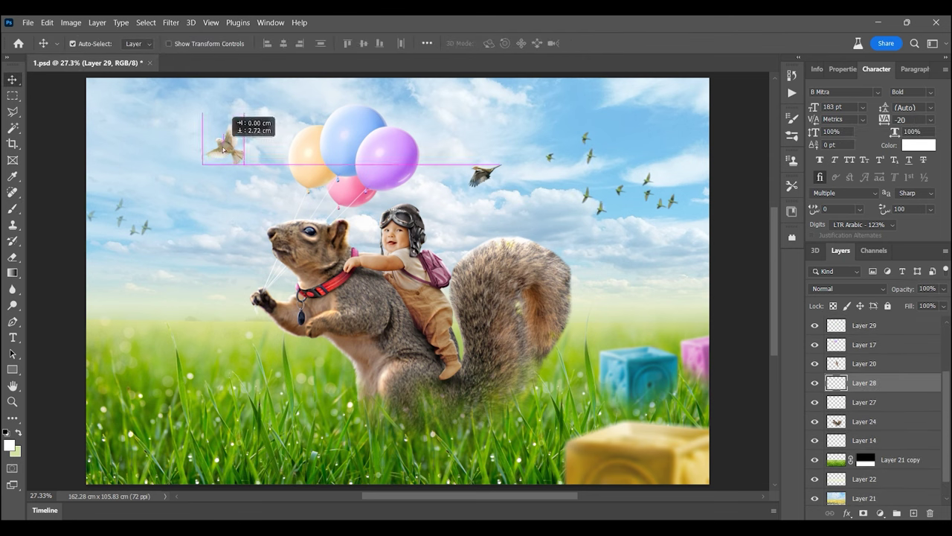
click(22, 22)
Step: Open the front-view-kid-playing-with-wooden-toys photo and zoom in on the wooden toy
click(37, 45)
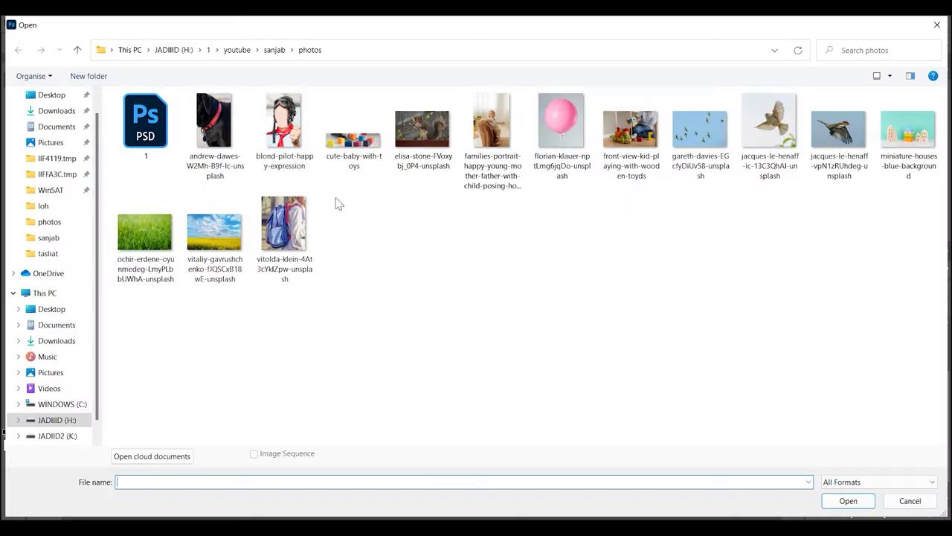
double_click(634, 186)
key(z)
click(334, 435)
Step: Trace the wooden toy with the Pen tool, copy it, and return to 1.psd
key(p)
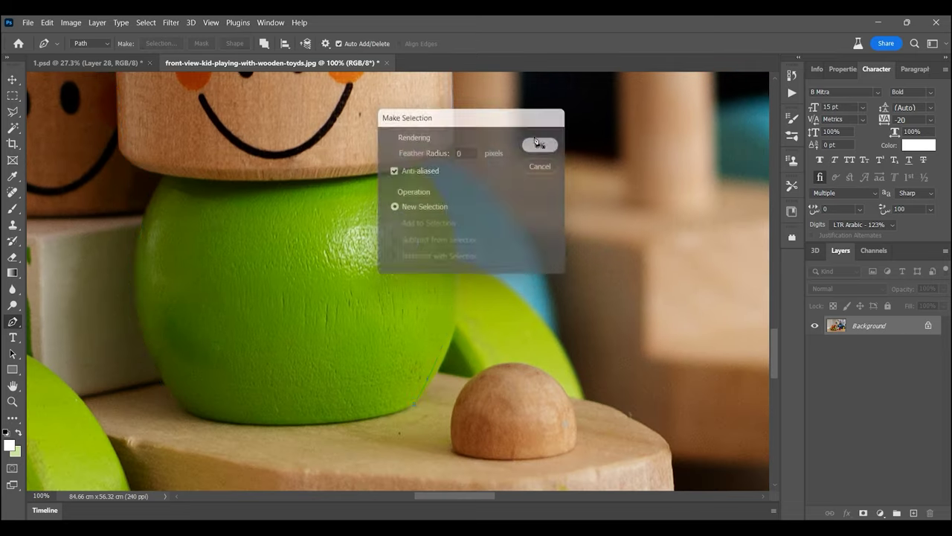
click(539, 144)
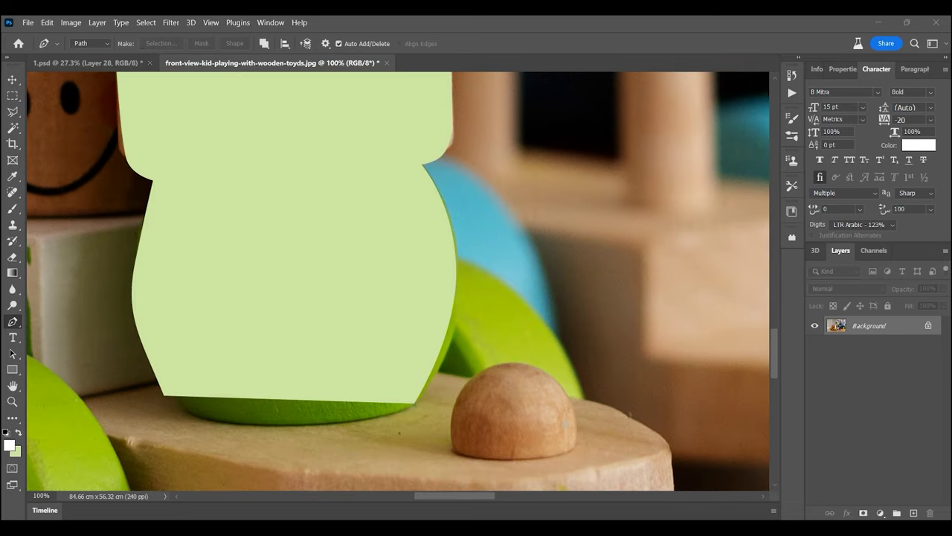
key(ctrl+c)
key(ctrl+Tab)
Step: Paste the wooden toy, then flip, rotate and scale it into the bottom-left grass
key(ctrl+v)
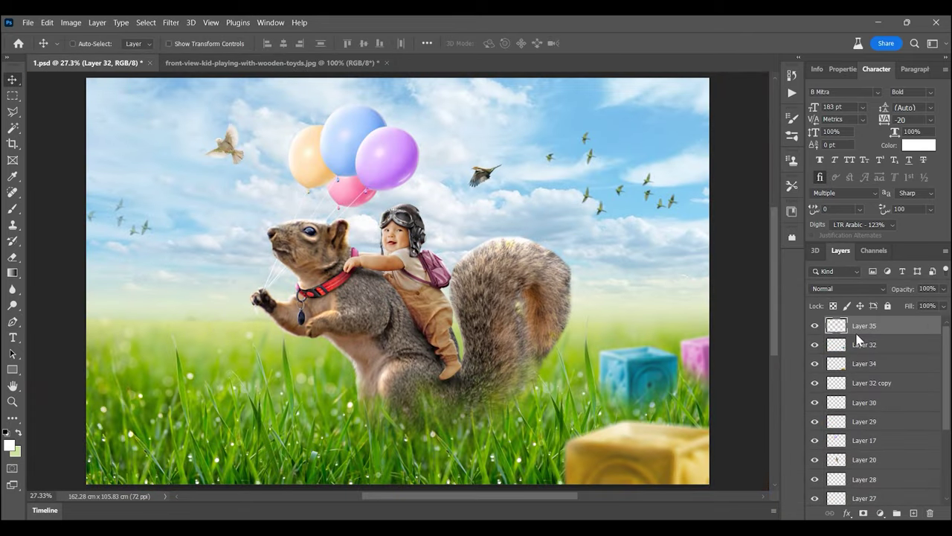
key(ctrl+t)
drag(386, 238, 446, 357)
right_click(389, 89)
click(424, 334)
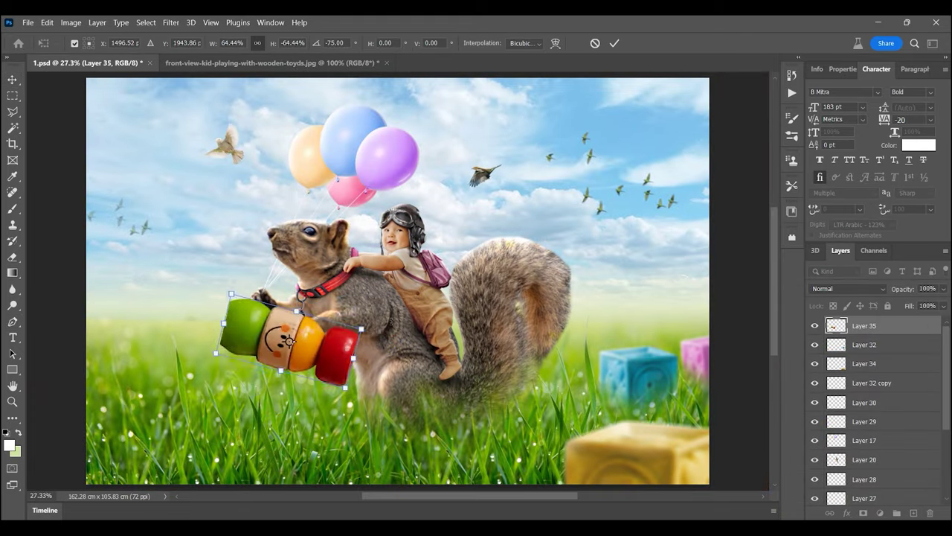
drag(286, 342, 130, 481)
drag(269, 410, 282, 445)
drag(179, 443, 195, 368)
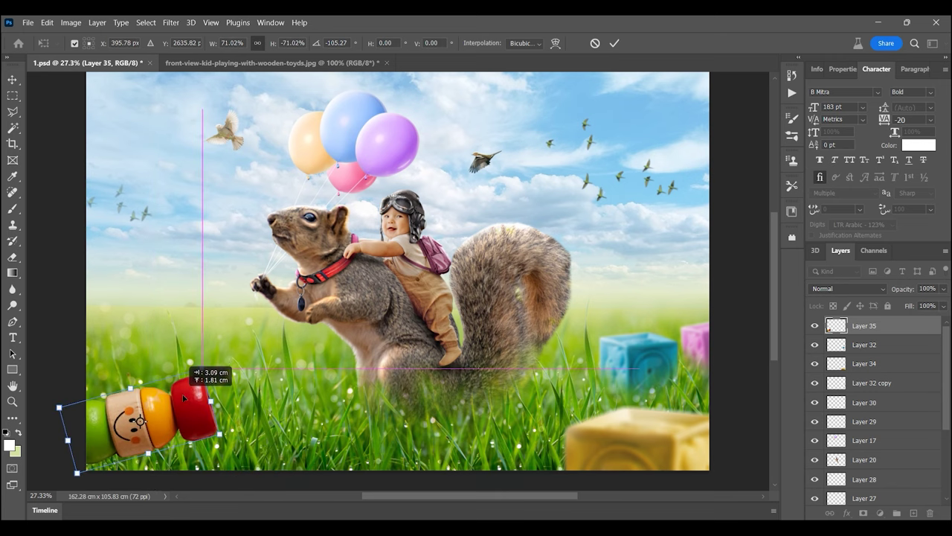
mouse_move(168, 412)
mouse_down()
mouse_move(177, 402)
mouse_move(313, 387)
mouse_up()
key(Return)
Step: Add a layer mask to the toy and paint black so grass covers its red piece and base
click(862, 512)
key(z)
key(b)
drag(391, 335, 444, 266)
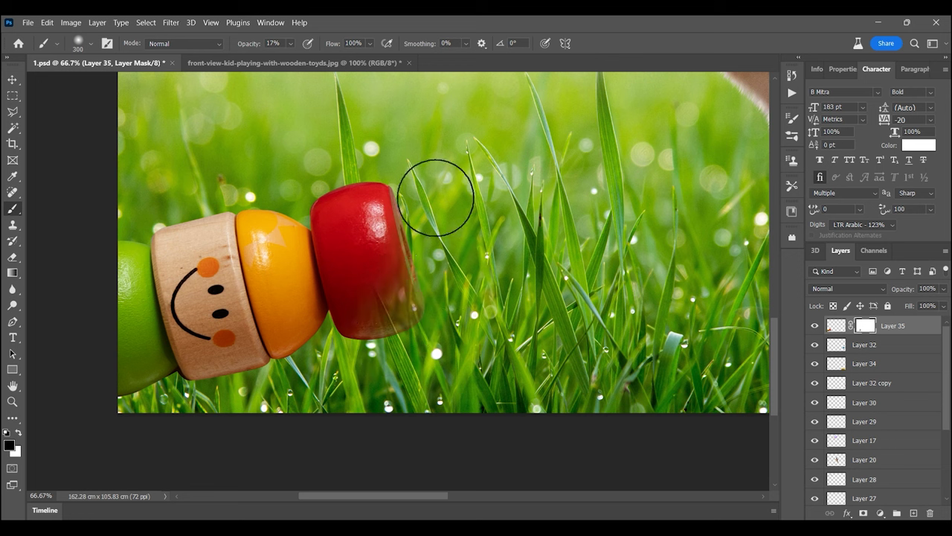
drag(436, 198, 325, 341)
mouse_move(297, 382)
mouse_down()
mouse_move(162, 389)
mouse_move(259, 401)
mouse_up()
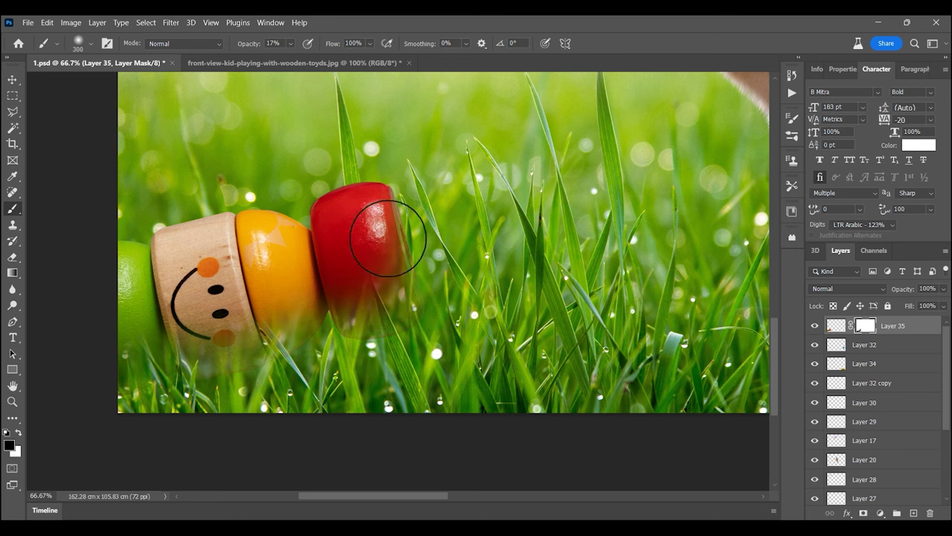
Step: With a smaller brush, reveal two grass blades over the toy's red piece
key(z)
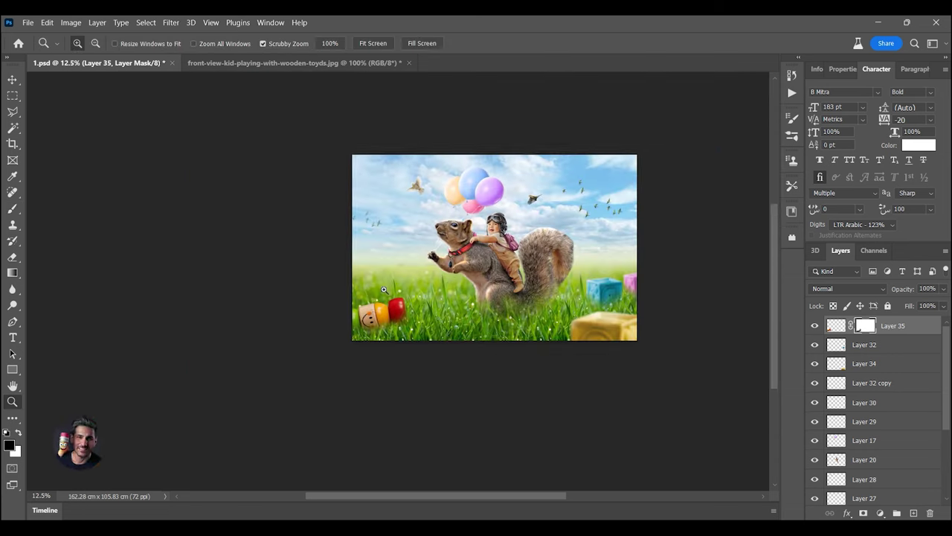
key(b)
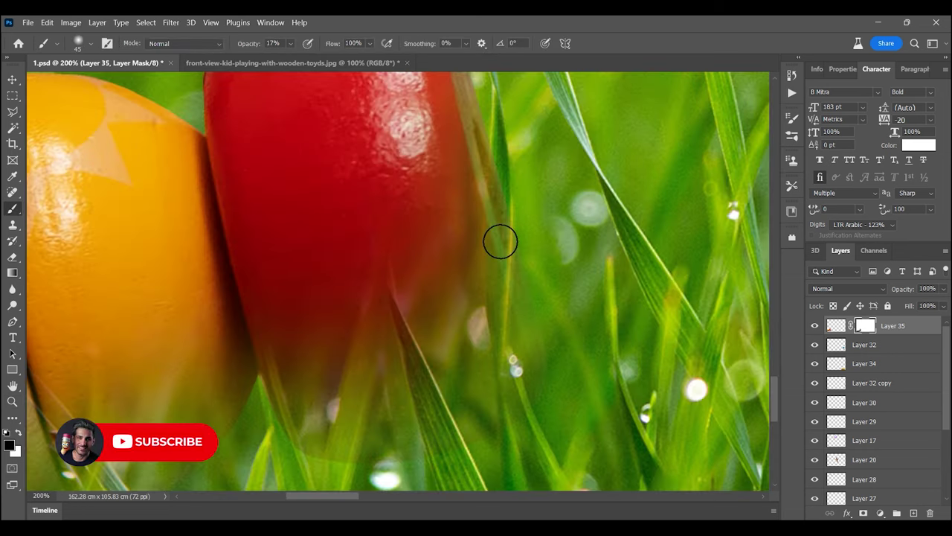
scroll(500, 241, down, 2)
key(bracketleft)
scroll(459, 144, up, 2)
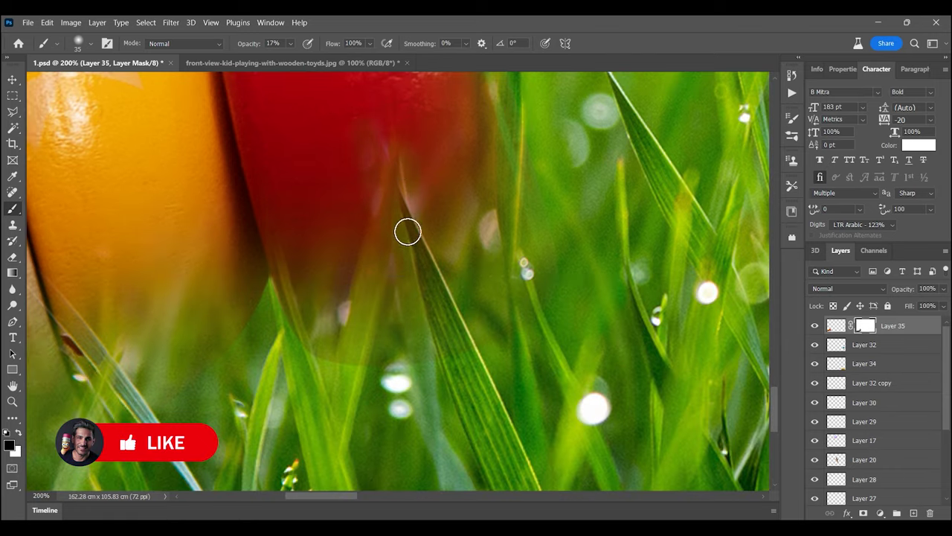
drag(408, 232, 404, 108)
drag(289, 290, 272, 139)
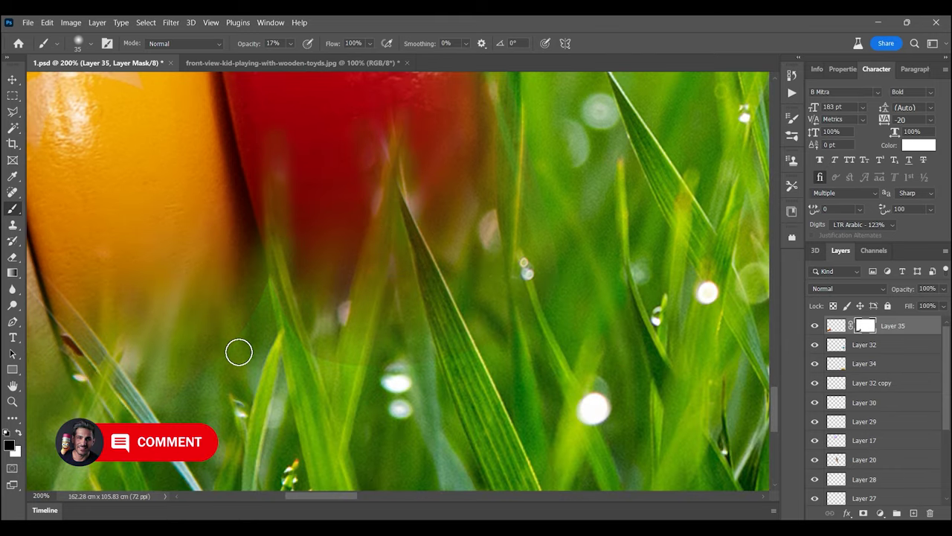
Step: Review the masked toy in the full composition, hiding and showing its layer to compare
scroll(238, 350, left, 3)
scroll(294, 361, left, 3)
scroll(298, 372, down, 1)
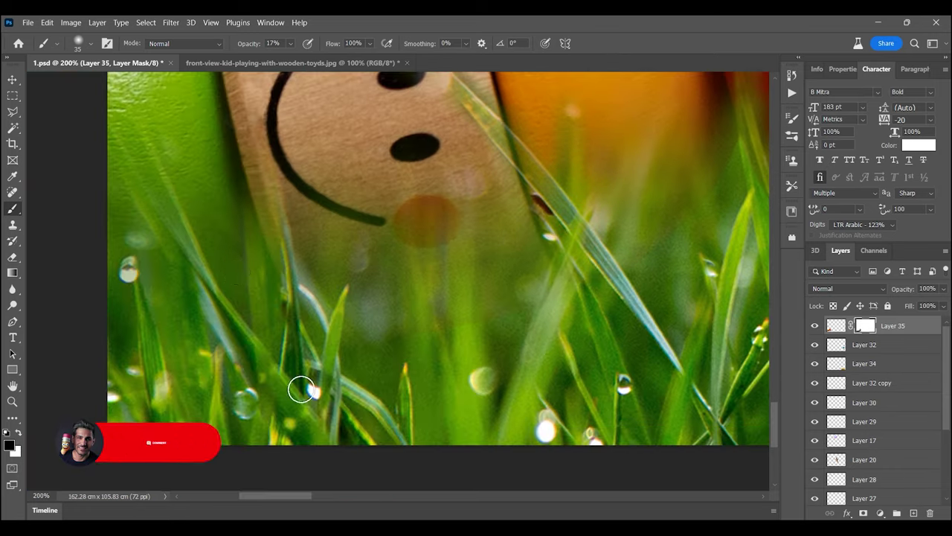
key(ctrl+0)
click(12, 400)
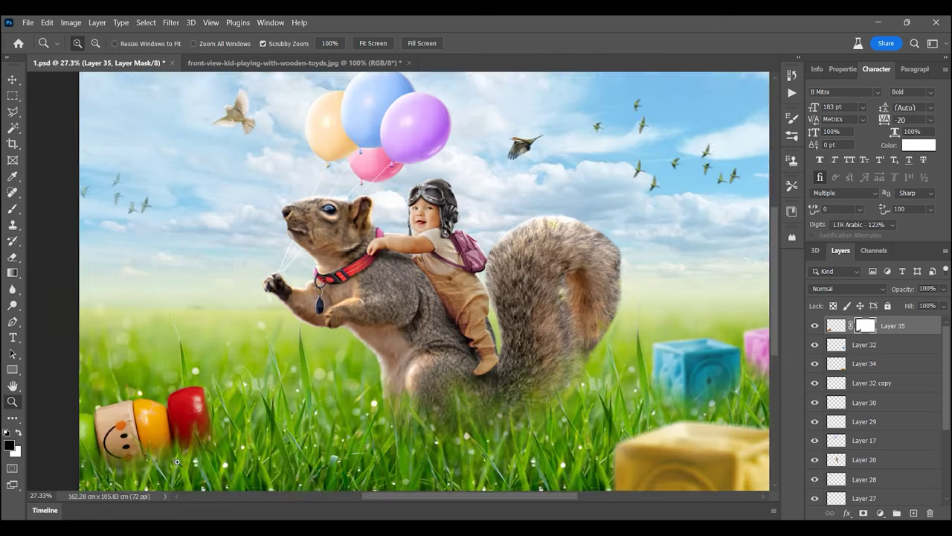
drag(93, 389, 316, 487)
click(12, 208)
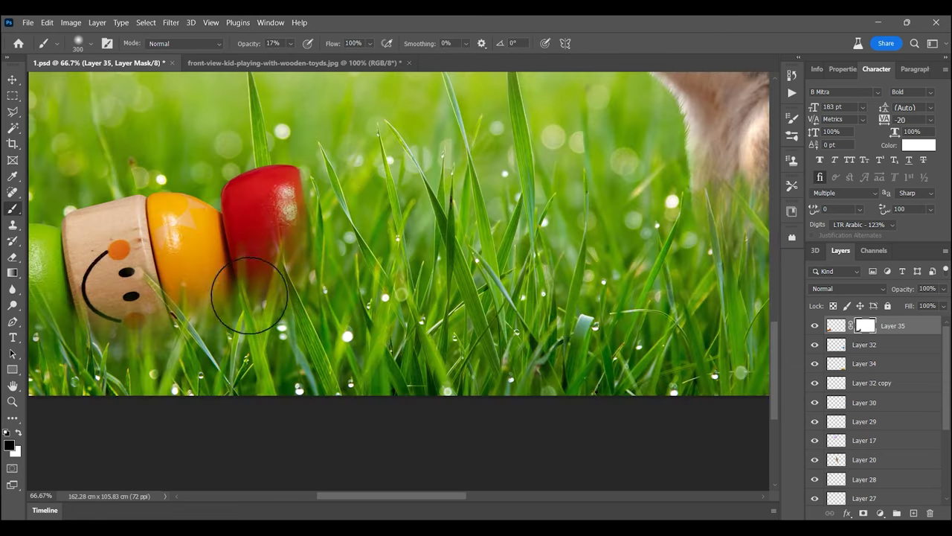
scroll(196, 325, down, 1)
scroll(186, 254, left, 1)
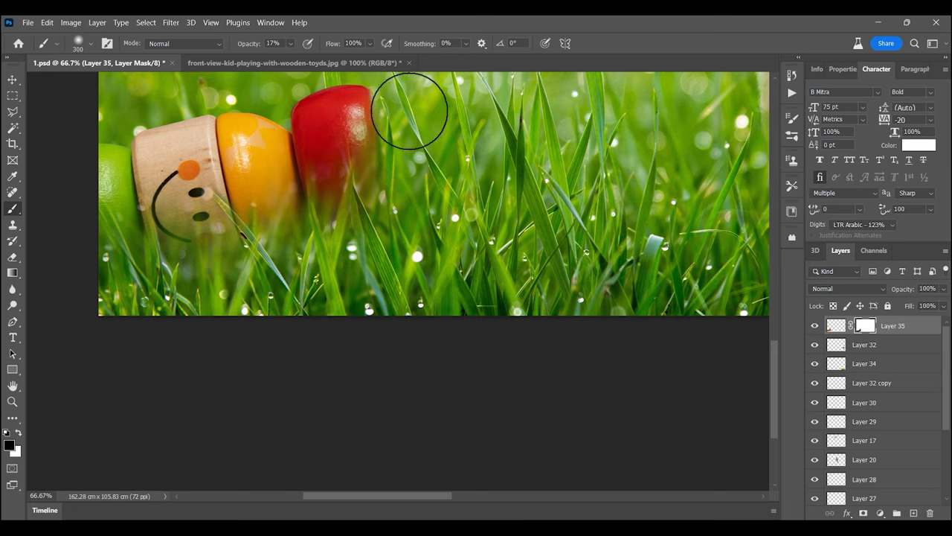
scroll(409, 110, up, 2)
click(814, 325)
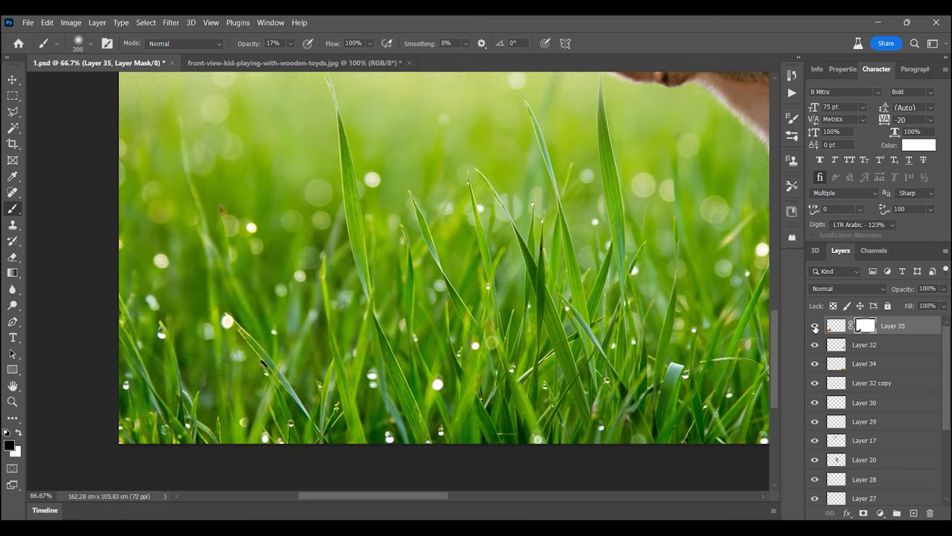
click(12, 401)
Step: Shrink the toy slightly and nudge it down to the image's bottom edge
click(404, 265)
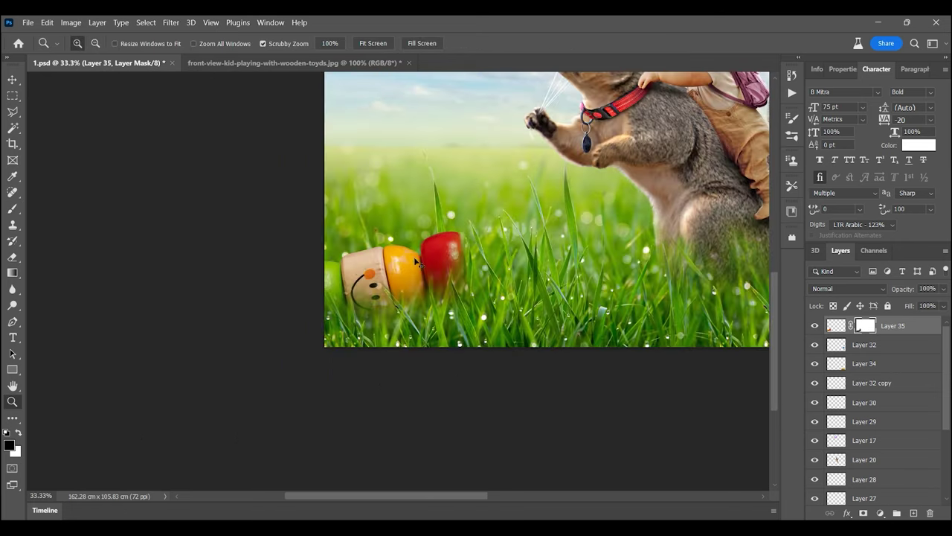
key(ctrl+0)
key(ctrl+plus)
key(ctrl+t)
drag(411, 274, 398, 284)
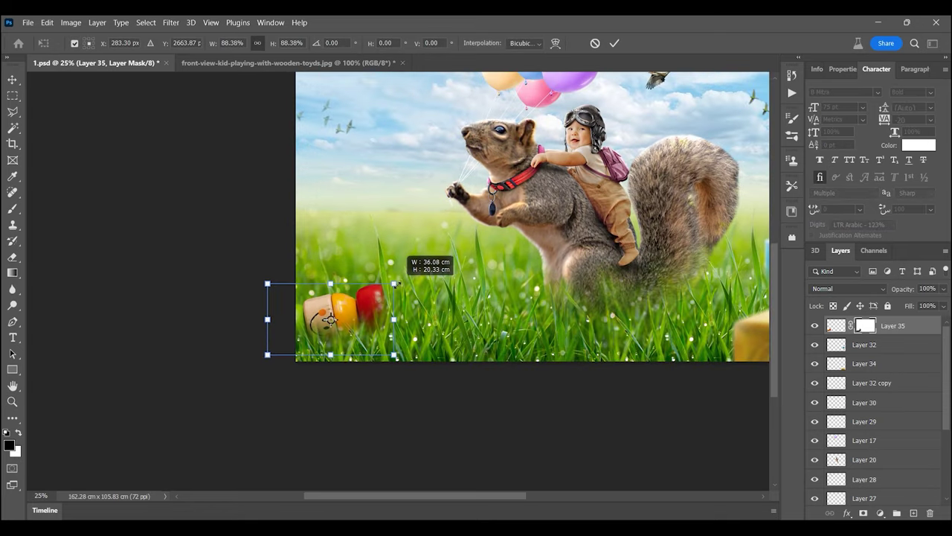
key(Return)
key(ctrl+minus)
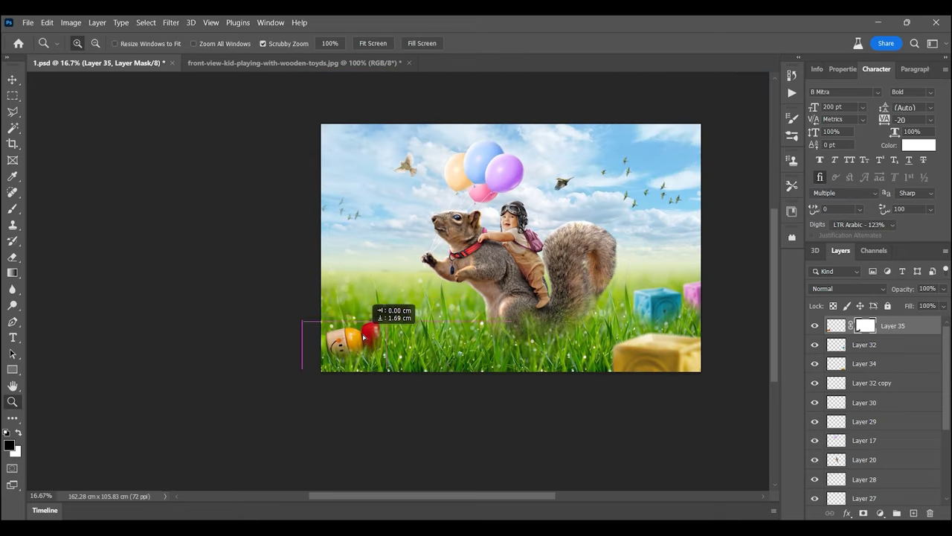
drag(364, 337, 366, 336)
click(366, 336)
click(366, 336)
click(366, 337)
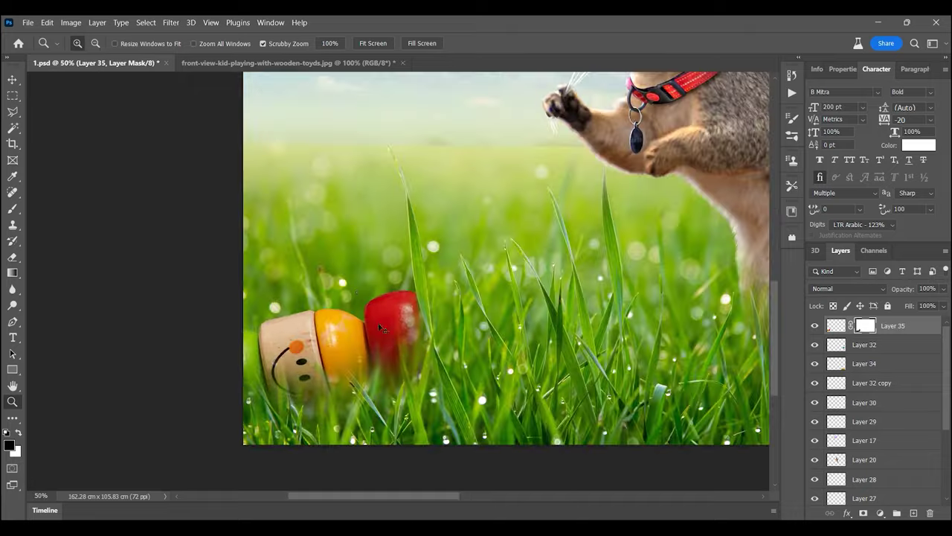
click(171, 22)
click(349, 206)
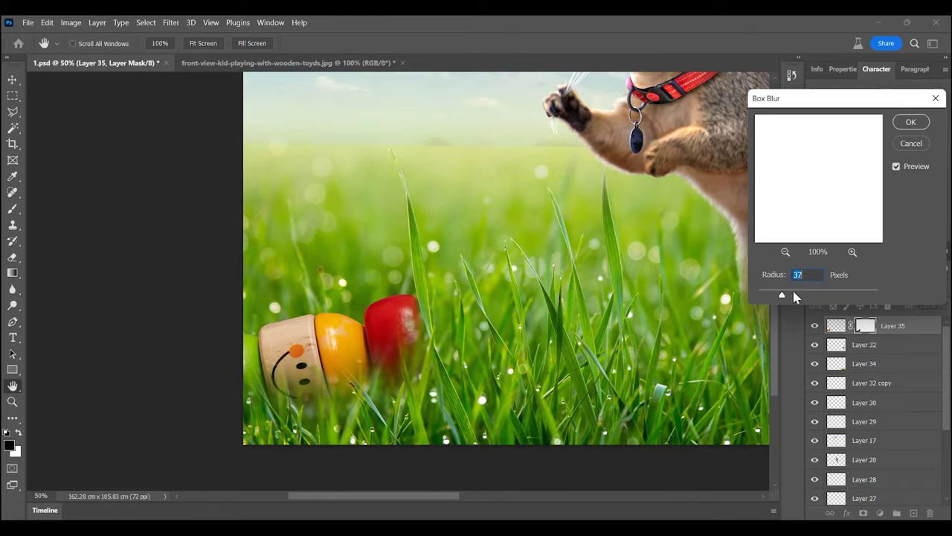
click(911, 143)
click(837, 325)
click(171, 22)
click(344, 204)
drag(780, 295, 769, 296)
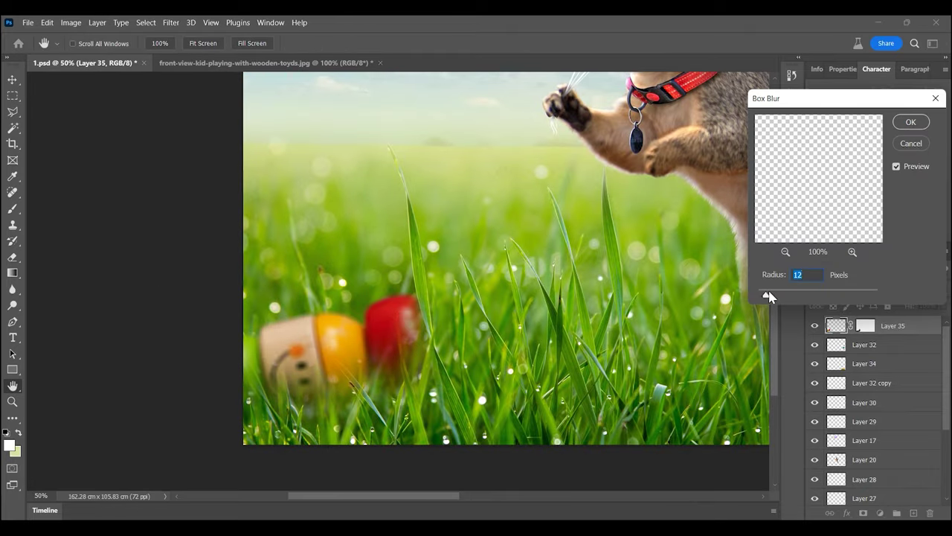
click(911, 121)
key(z)
mouse_move(376, 259)
mouse_down()
mouse_move(338, 359)
mouse_move(387, 365)
mouse_up()
key(b)
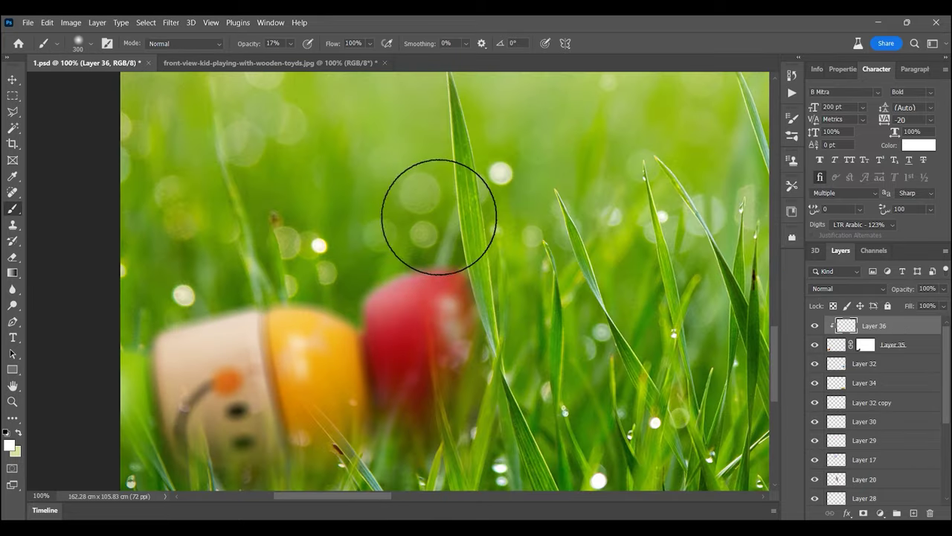
key(ctrl+0)
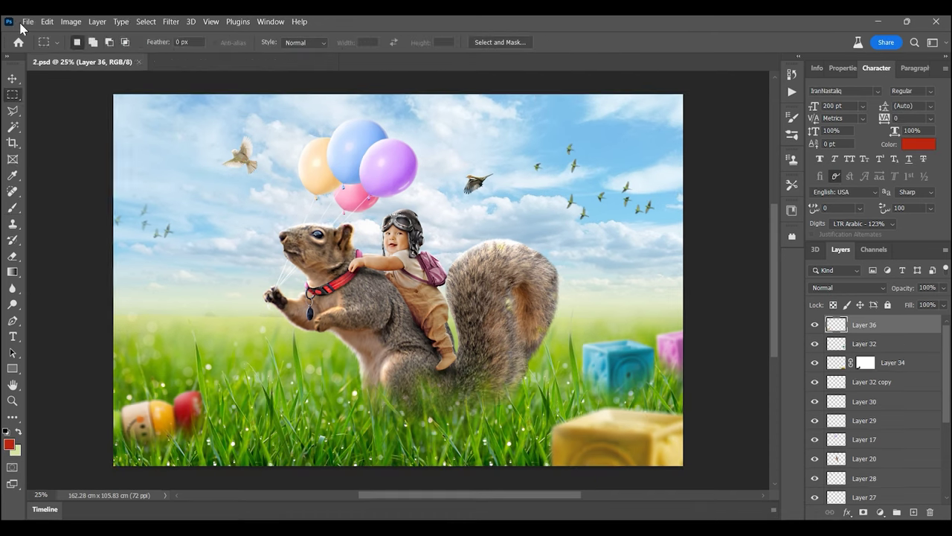
Step: Open the toy-trucks photo and start tracing the truck's outline with paths
click(28, 22)
click(37, 48)
double_click(350, 223)
drag(192, 337, 223, 336)
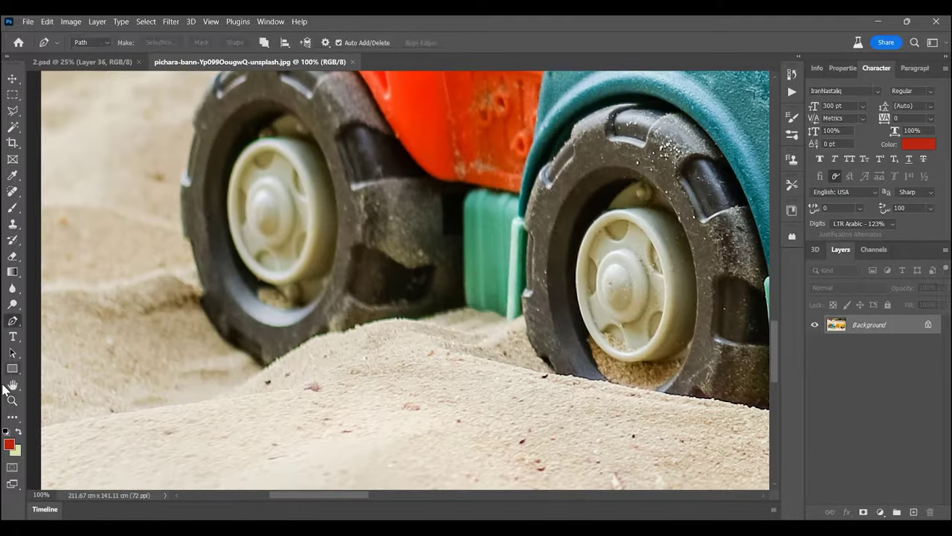
click(12, 321)
drag(242, 202, 270, 344)
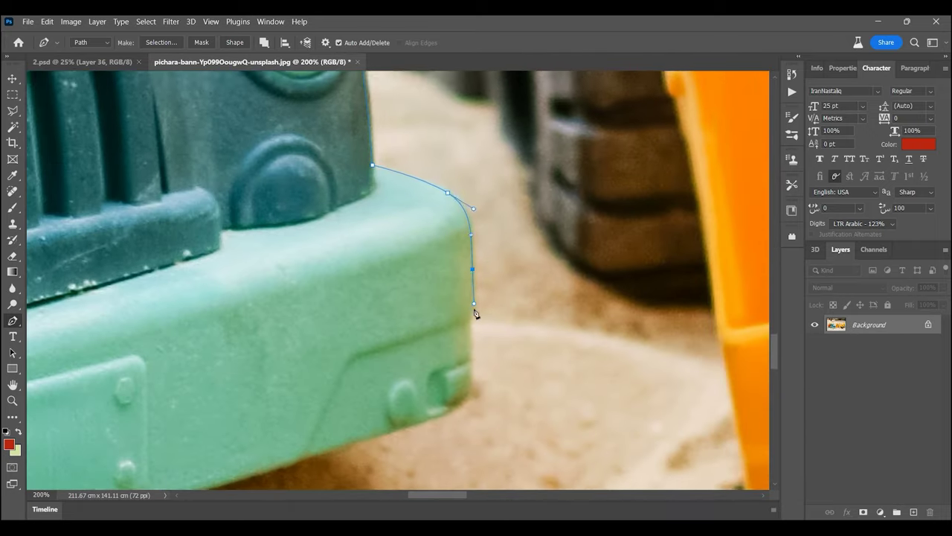
key(ctrl+0)
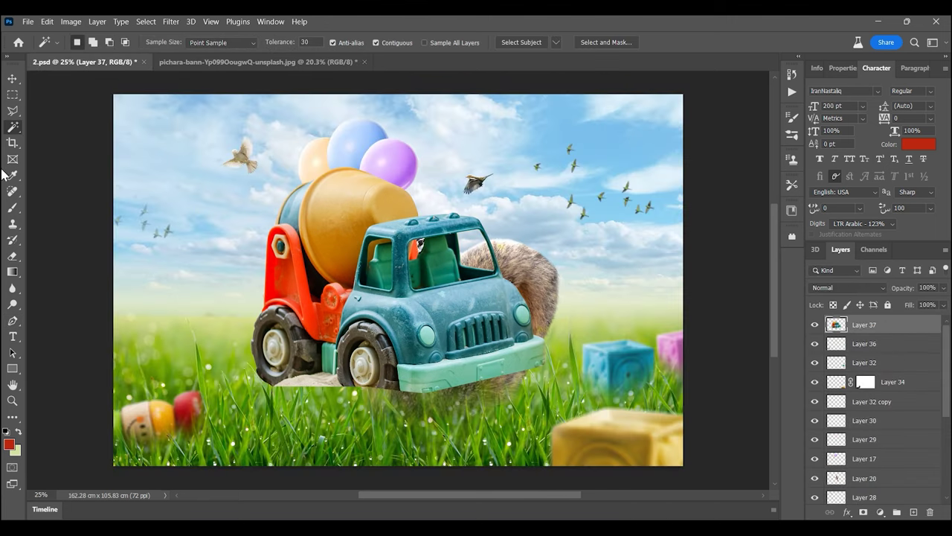
Step: Scale the pasted truck to about 27% and move it into the grass beside the squirrel
key(ctrl+t)
mouse_move(542, 166)
mouse_down()
mouse_move(360, 311)
mouse_move(274, 298)
mouse_up()
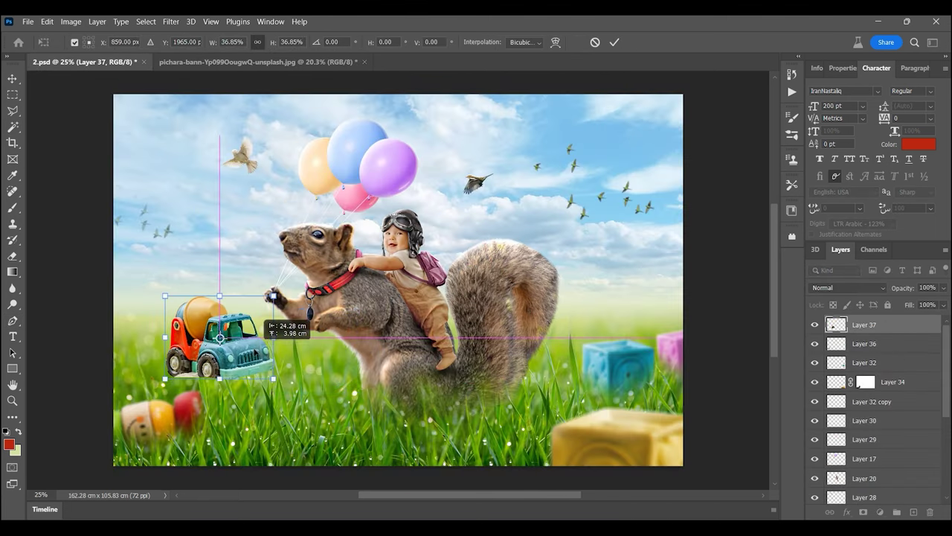
drag(165, 296, 207, 319)
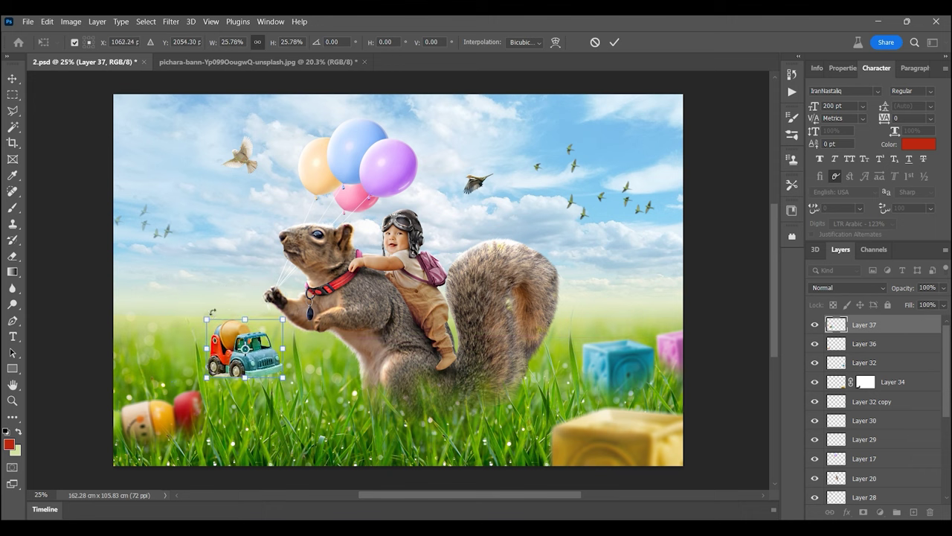
drag(210, 319, 207, 317)
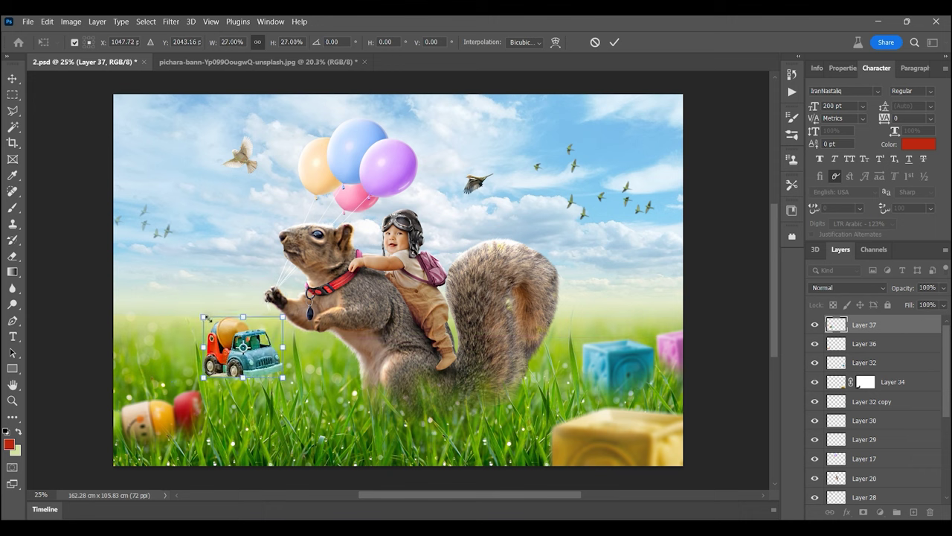
key(Return)
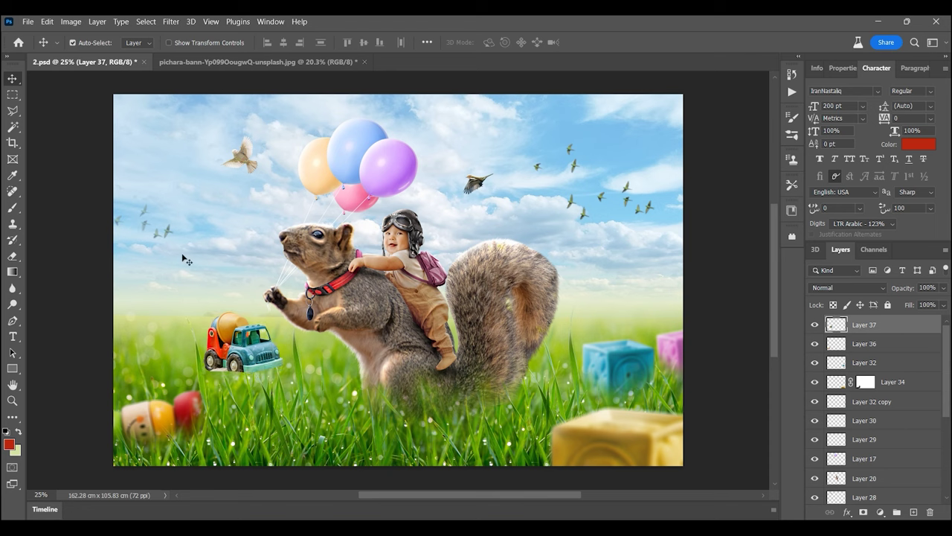
Step: Add a layer mask to the truck and brush black along its sandy bottom edge
key(z)
drag(213, 380, 855, 500)
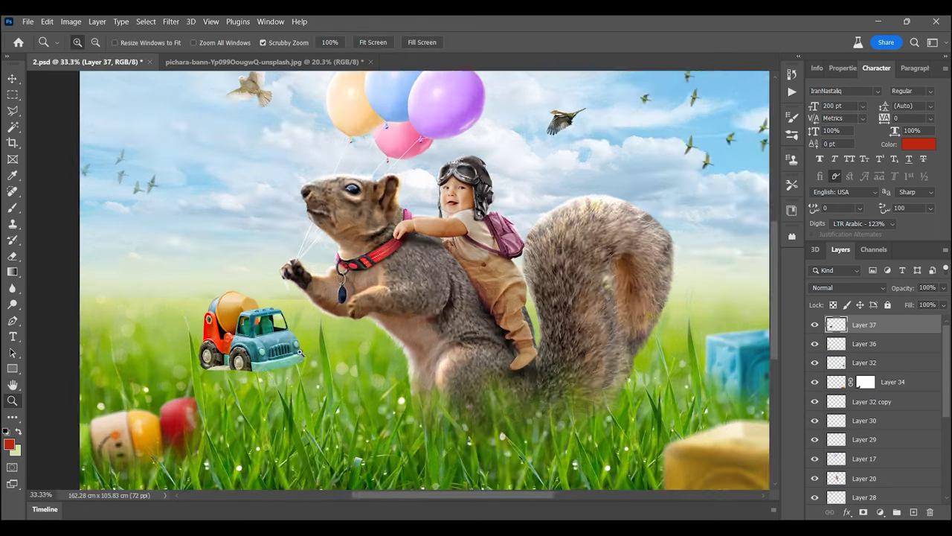
click(863, 512)
click(190, 360)
click(191, 361)
key(b)
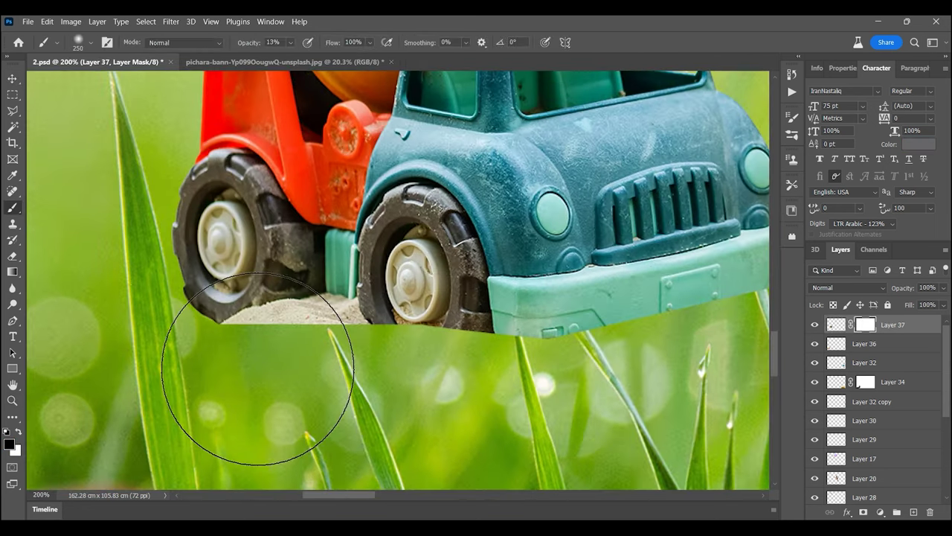
drag(272, 334, 372, 327)
drag(293, 60, 302, 60)
mouse_move(297, 362)
mouse_down()
mouse_move(312, 308)
mouse_move(468, 351)
mouse_move(633, 335)
mouse_up()
Step: Fade the truck's underside and wheels further into the grass blades
drag(671, 297, 434, 363)
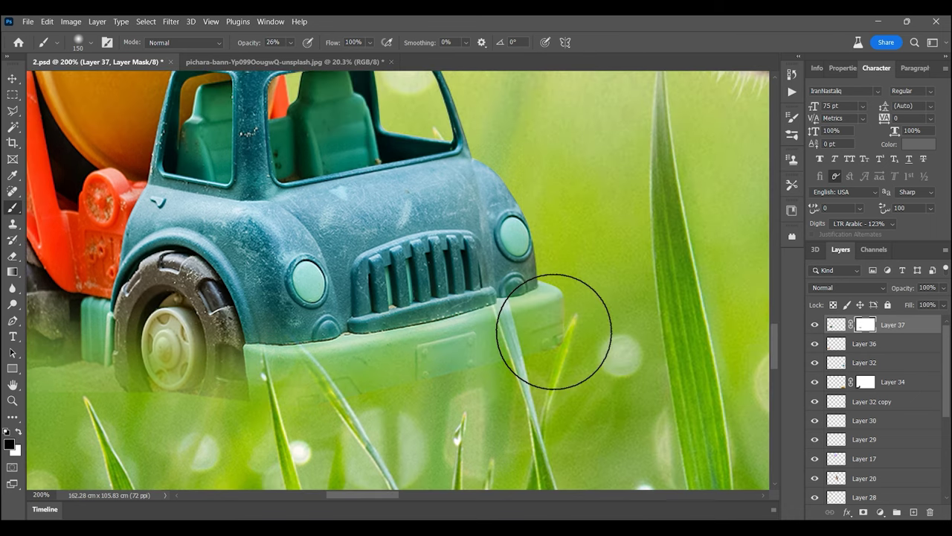
drag(51, 394, 306, 319)
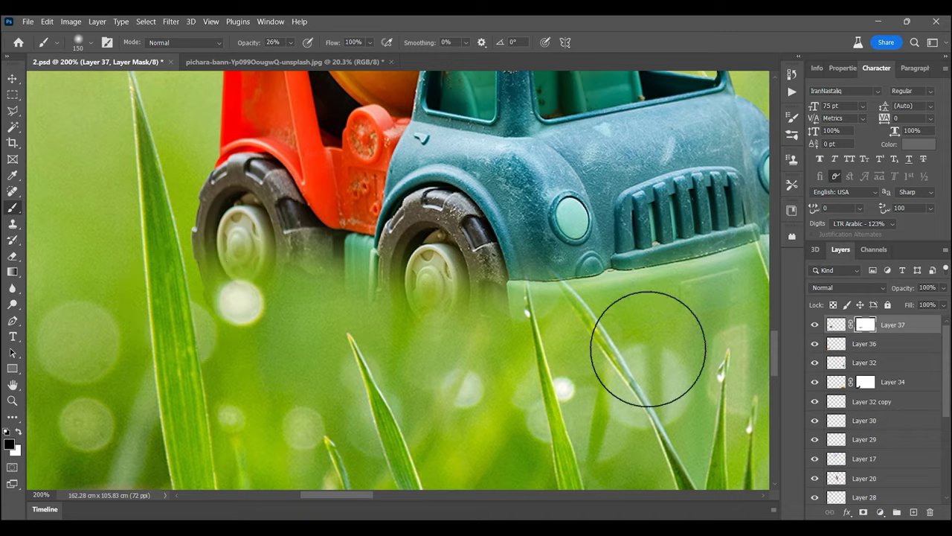
key(ctrl+0)
click(318, 301)
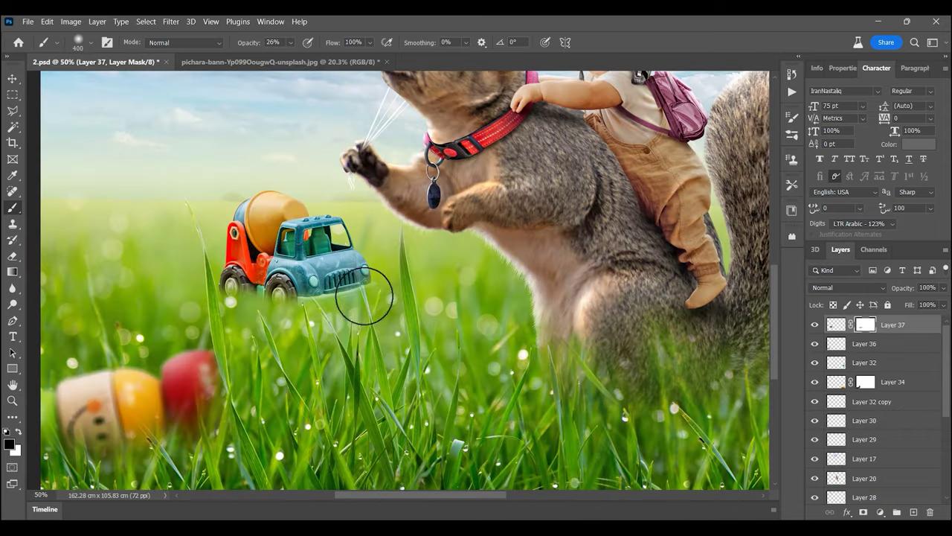
mouse_move(343, 308)
mouse_down()
mouse_move(322, 291)
mouse_move(259, 302)
mouse_move(205, 296)
mouse_up()
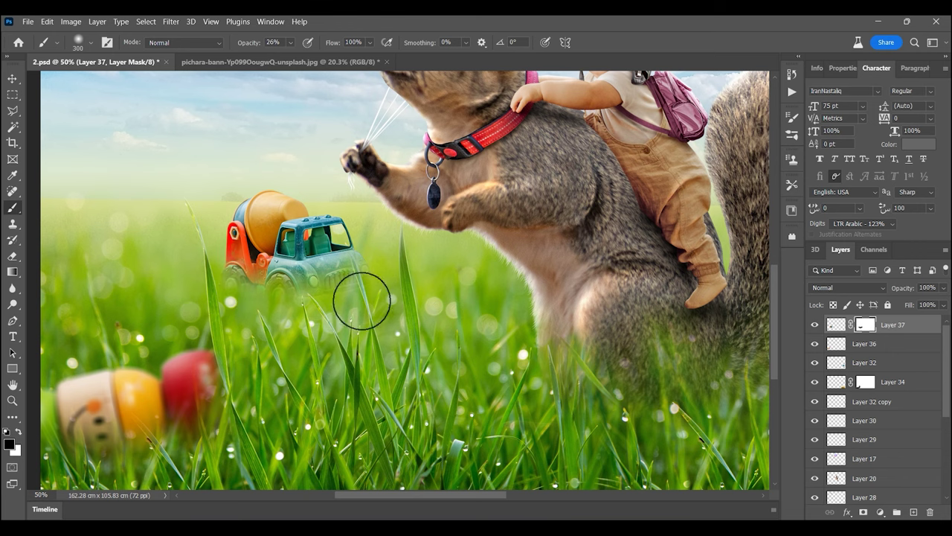
Step: Add a clipped layer above the truck and paint white haze over its left side
click(13, 399)
key(ctrl+0)
click(350, 275)
click(371, 253)
key(ctrl+shift+alt+n)
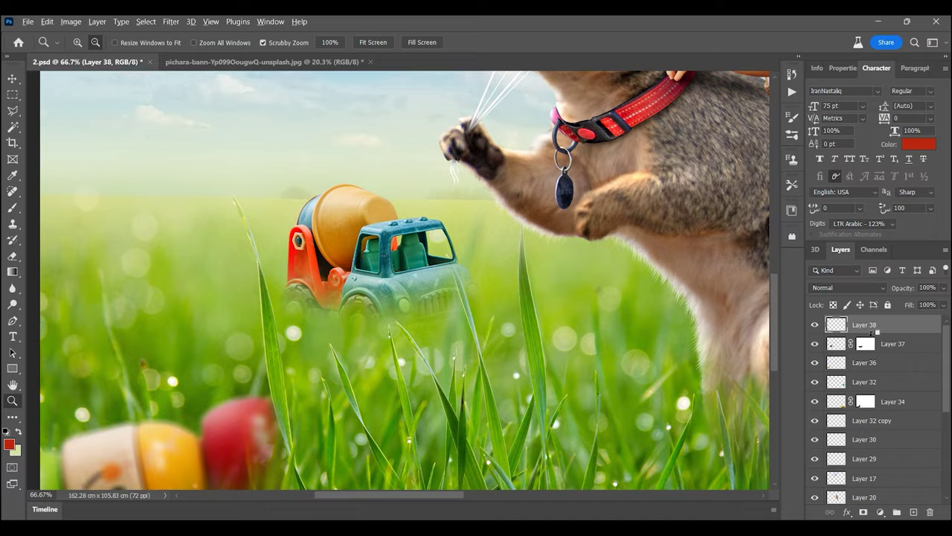
click(357, 305)
click(9, 444)
click(604, 268)
click(886, 258)
key(b)
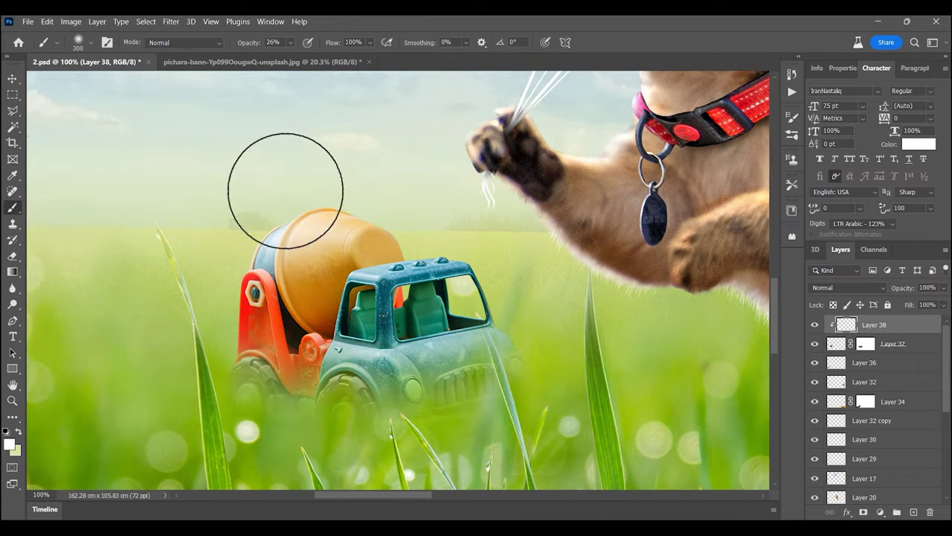
mouse_move(347, 185)
mouse_down()
mouse_move(213, 266)
mouse_move(221, 238)
mouse_up()
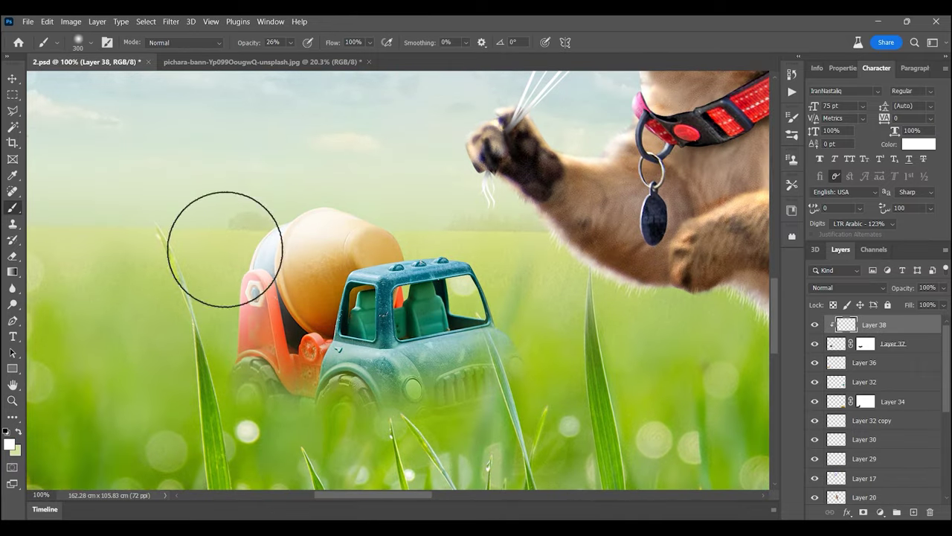
Step: Merge the white haze into the truck and apply a Box Blur to it
key(ctrl+0)
key(z)
drag(215, 342, 312, 343)
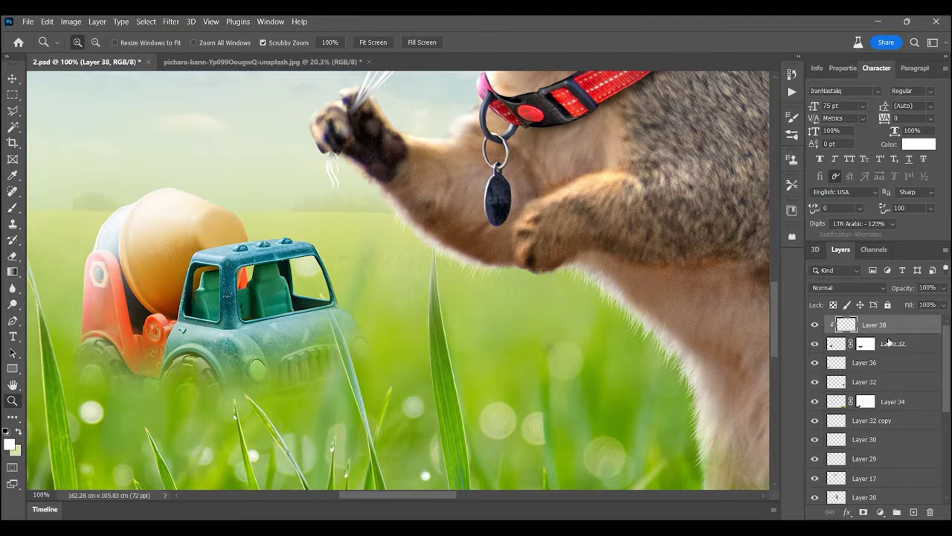
key(ctrl+e)
key(ctrl+minus)
click(171, 21)
click(344, 191)
key(Return)
Step: Mask the blurred truck so a traced grass blade sits in front of it
key(ctrl+0)
drag(276, 298, 637, 344)
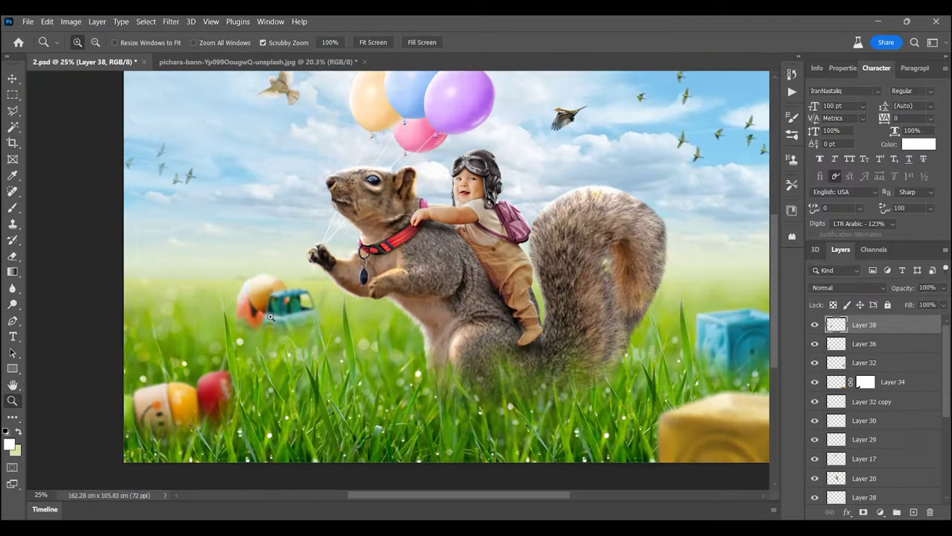
click(863, 512)
click(380, 337)
key(p)
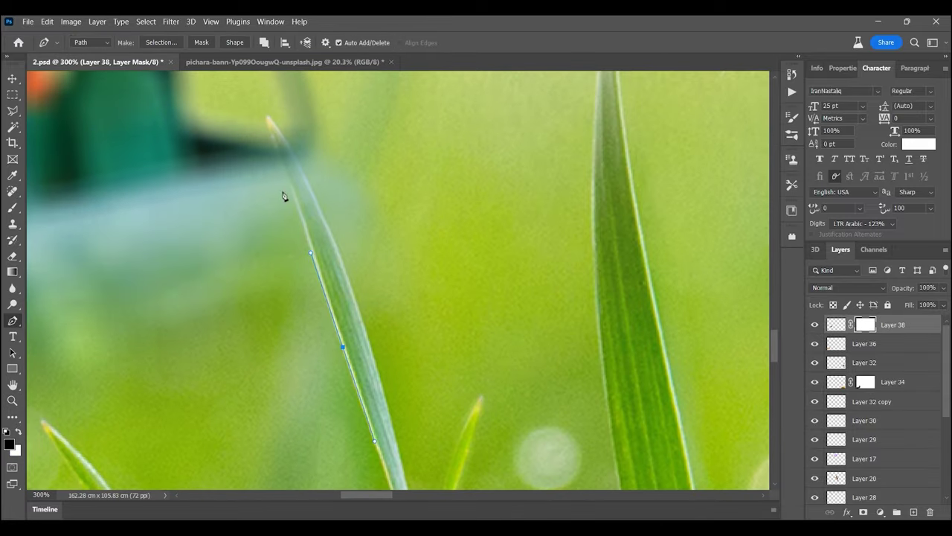
click(162, 42)
key(Return)
key(m)
click(12, 401)
mouse_move(342, 271)
mouse_down()
mouse_move(360, 270)
mouse_move(343, 230)
mouse_up()
Step: Create a new clipped layer above the truck with painting colour #1e70e0
key(ctrl+shift+alt+n)
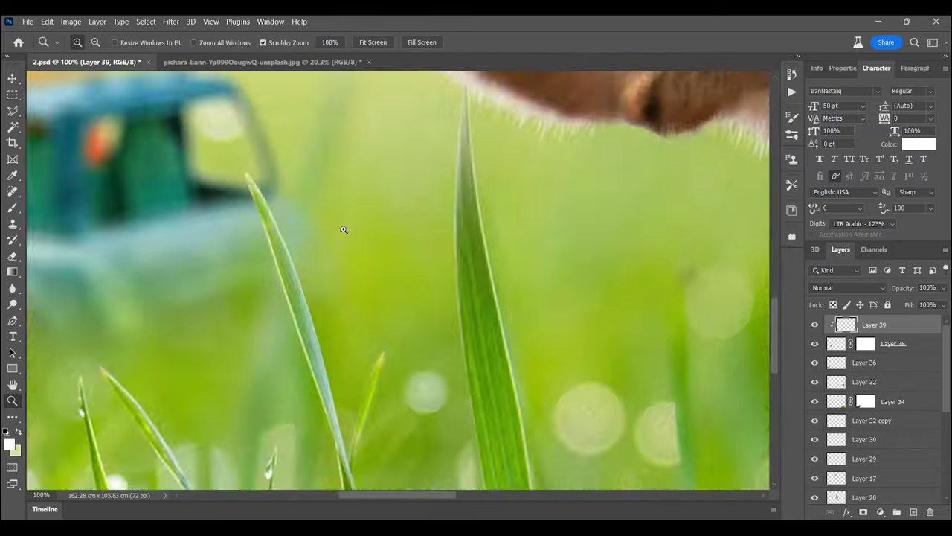
key(i)
click(8, 444)
text(1e70e0)
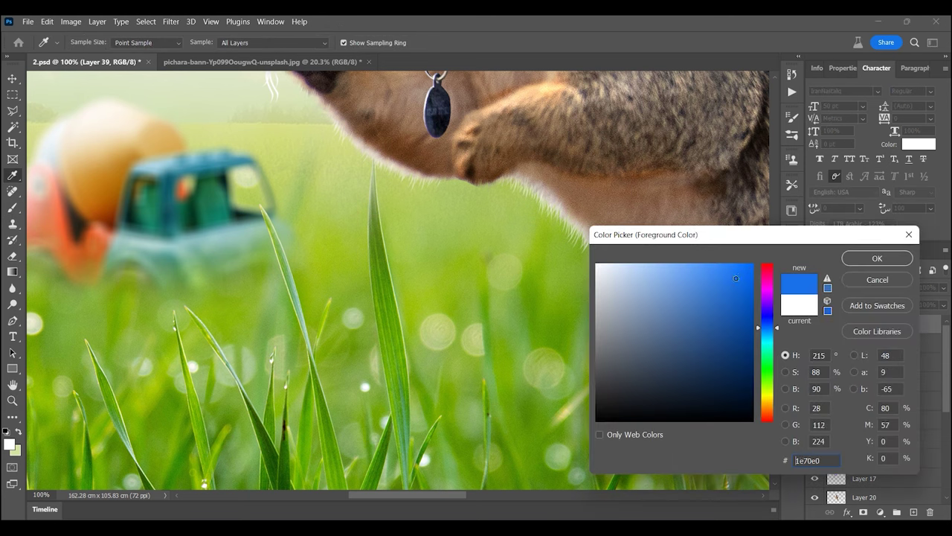
click(867, 260)
key(b)
click(839, 289)
key(Escape)
Step: Apply a box blur and set the new layer's blend mode to Multiply
key(ctrl+0)
click(171, 20)
mouse_move(178, 172)
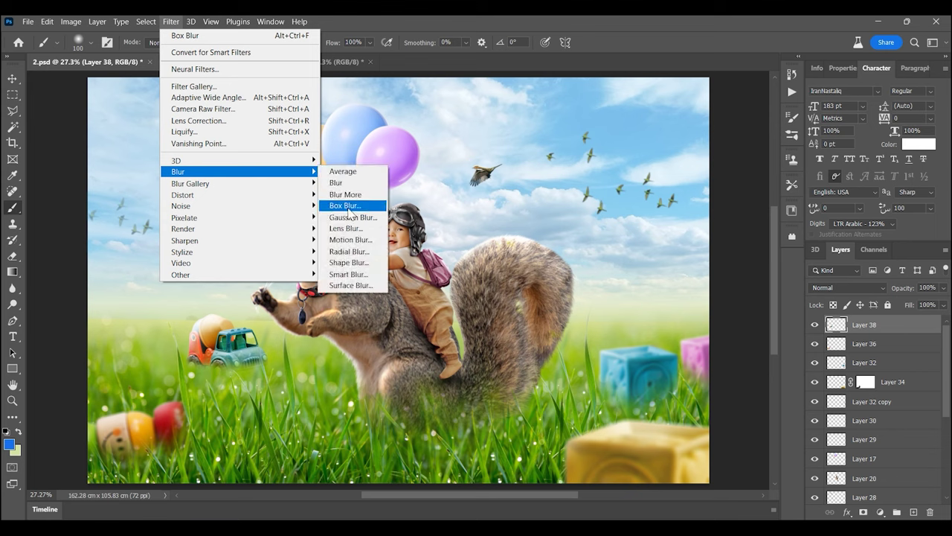
click(349, 210)
click(912, 122)
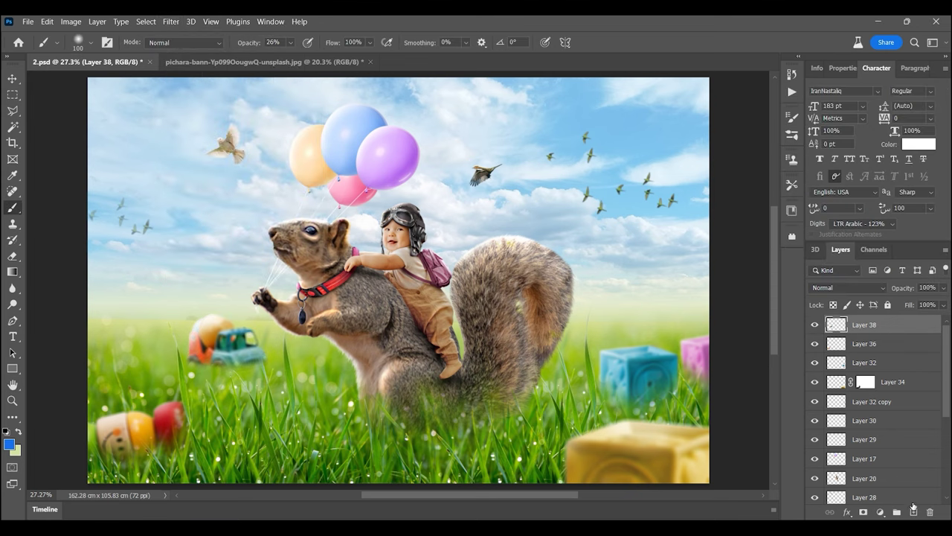
click(848, 287)
click(838, 257)
key(z)
drag(241, 365, 446, 344)
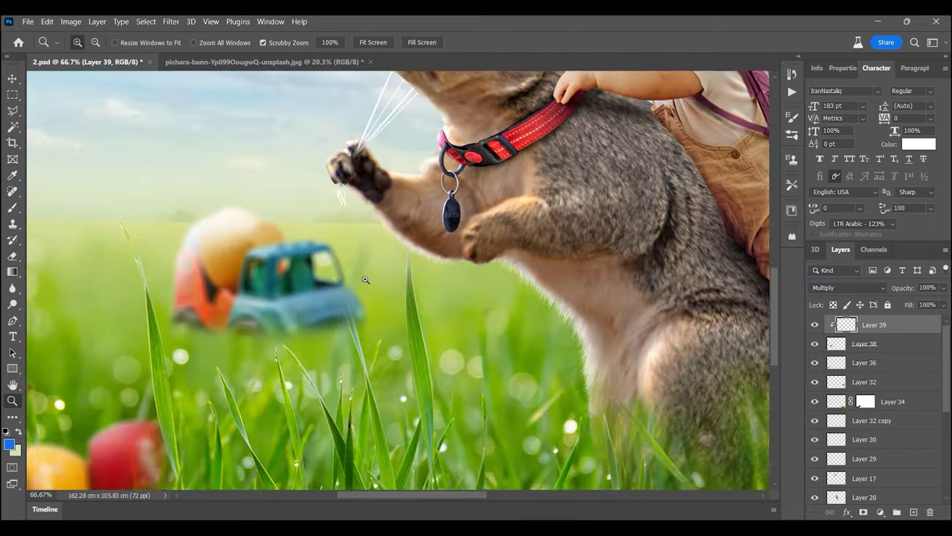
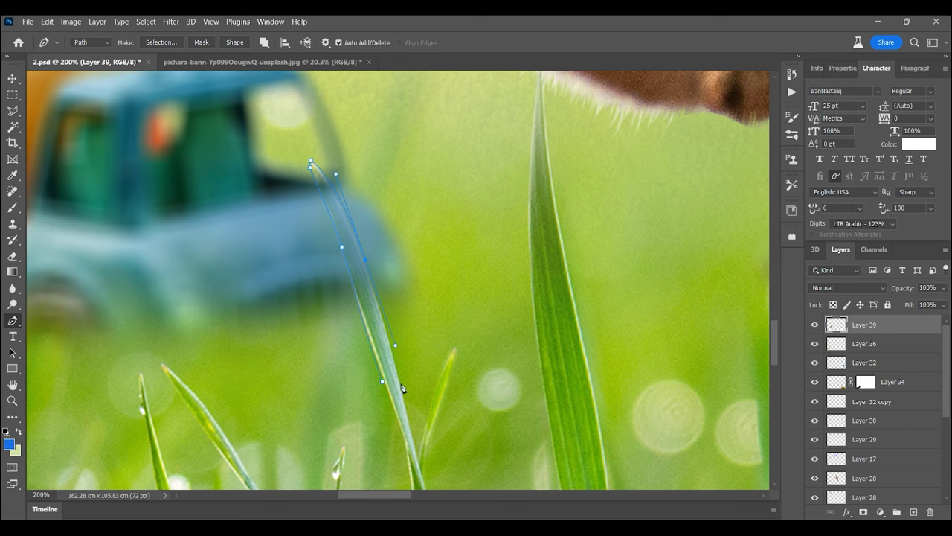
Step: Load the grass-blade path as a selection and merge Layer 20 into Layer 17
click(155, 41)
click(548, 147)
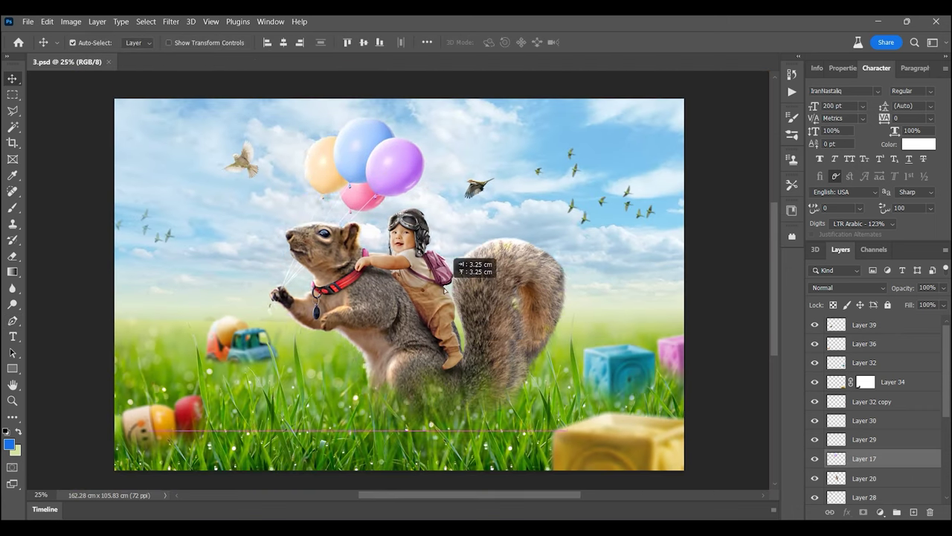
shift+click(511, 367)
key(ctrl+e)
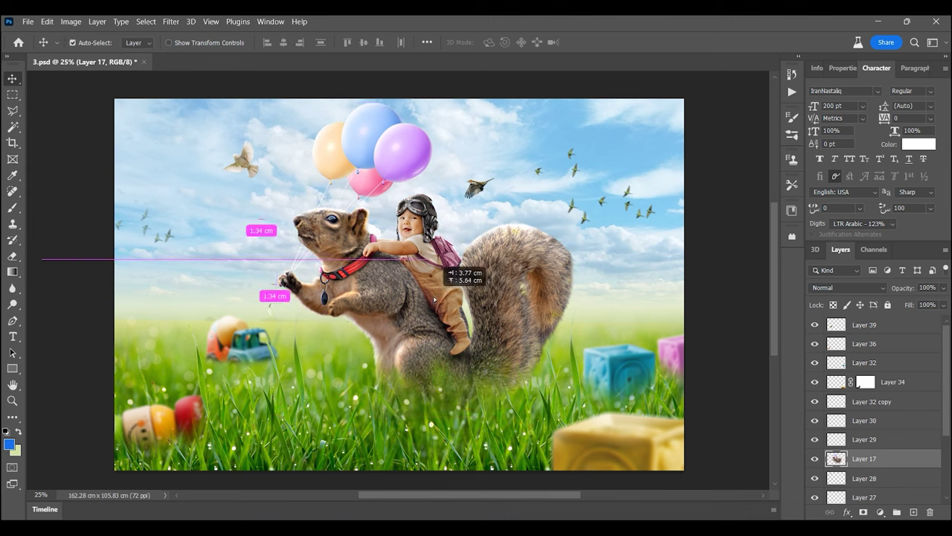
scroll(855, 420, down, 4)
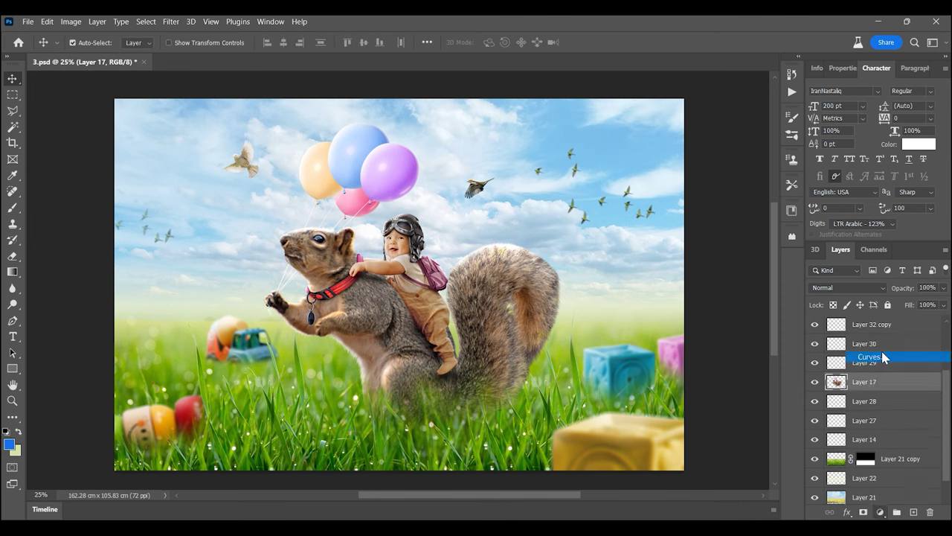
key(ctrl)
Step: Add a clipped Levels layer with lowered output white and an inverted black mask
click(881, 513)
click(863, 346)
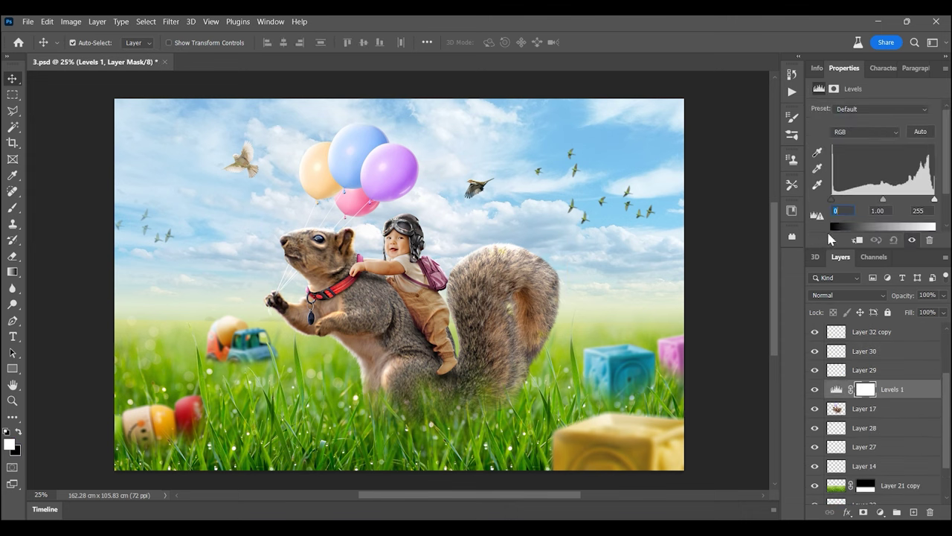
drag(934, 219, 912, 220)
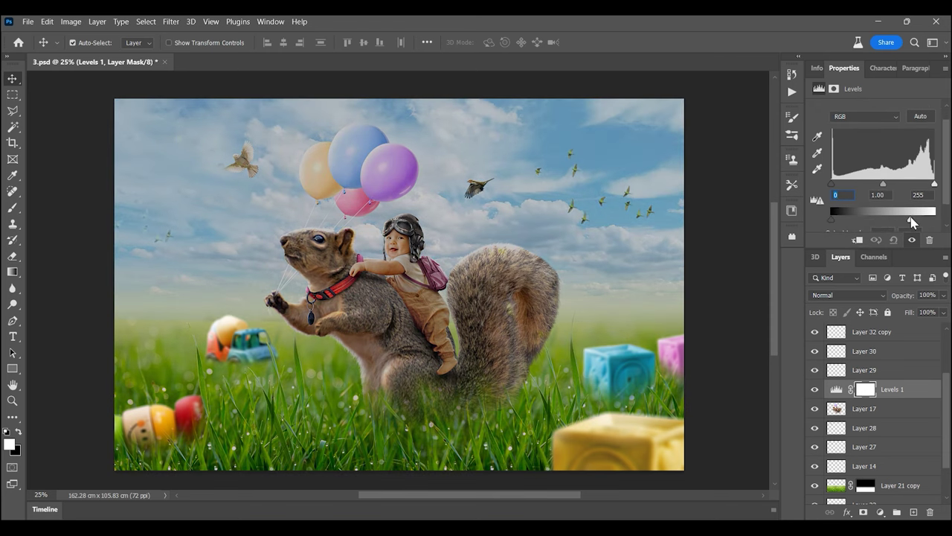
key(ctrl+i)
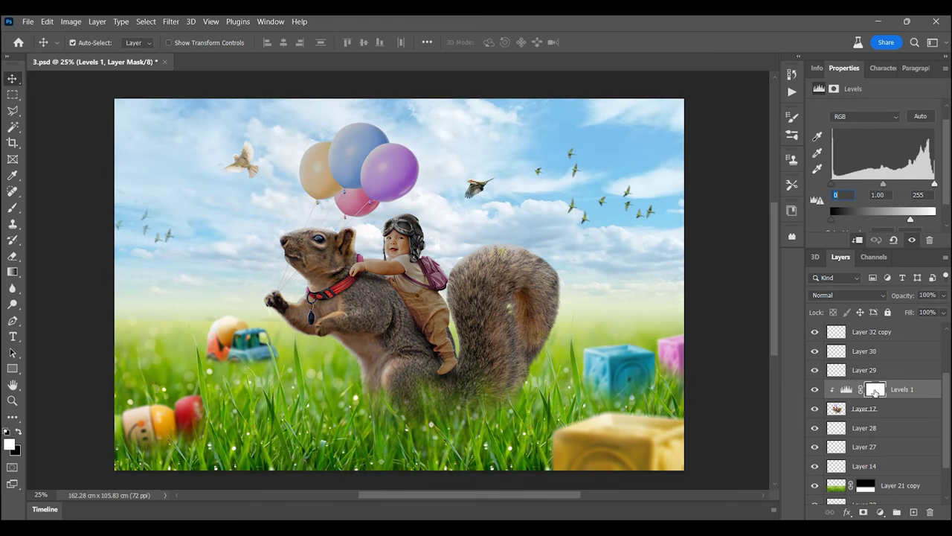
click(12, 208)
key(ctrl+1)
Step: Zoom in on the baby's leg and set a smaller brush at 53% opacity
key(bracketleft)
key(bracketleft)
key(bracketleft)
scroll(569, 417, down, 5)
key(z)
click(446, 346)
click(12, 209)
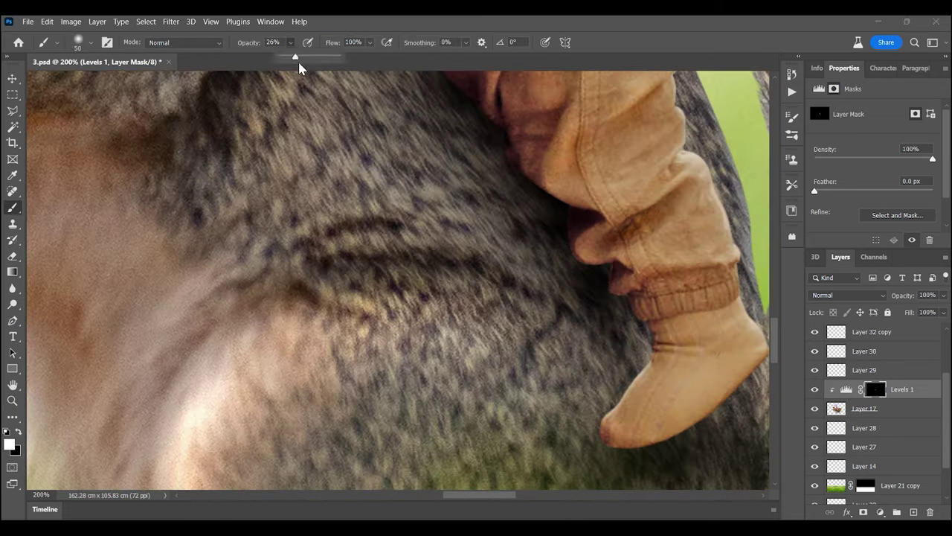
key(bracketleft)
key(5)
key(3)
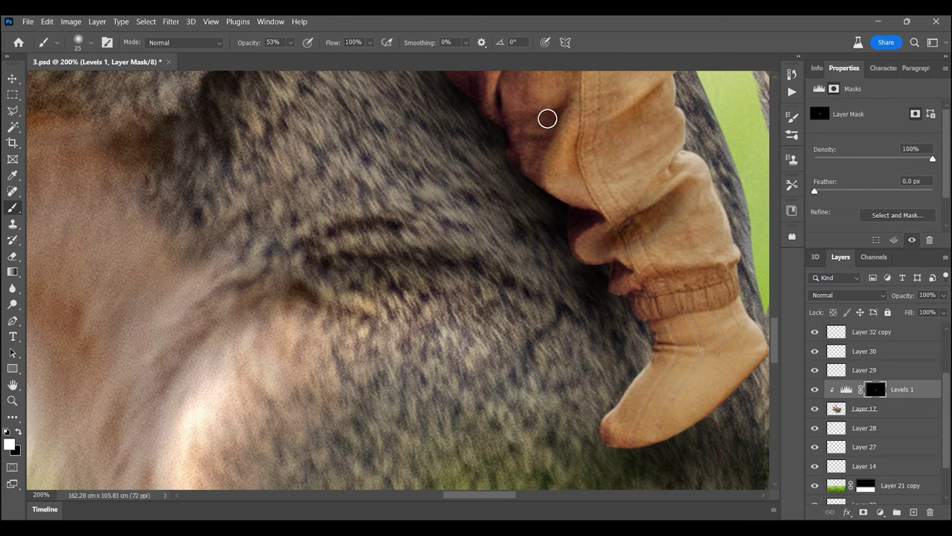
Step: Paint soft shadow onto the baby's overalls and along the cheek edge
scroll(652, 340, up, 3)
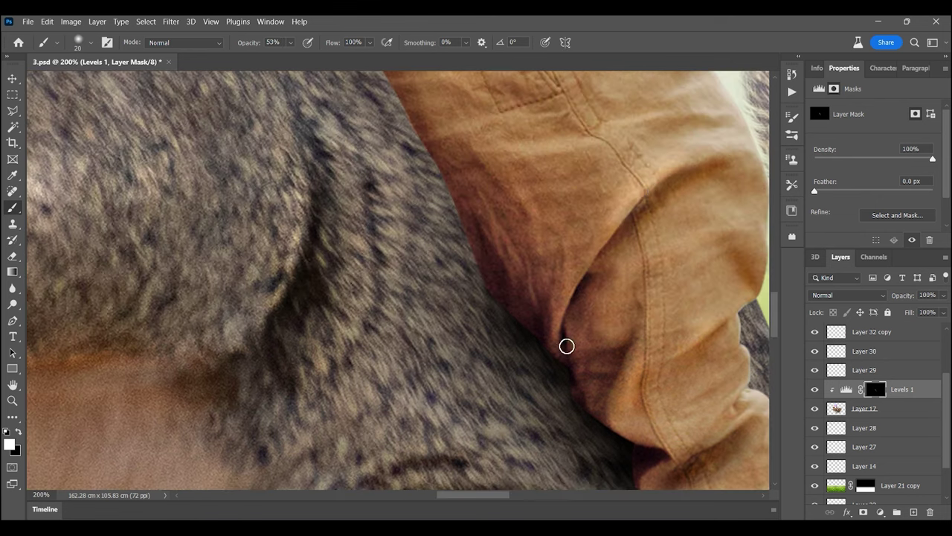
scroll(566, 344, up, 4)
key(bracketright)
mouse_move(434, 291)
mouse_down()
mouse_move(404, 345)
mouse_move(402, 305)
mouse_up()
scroll(541, 247, up, 3)
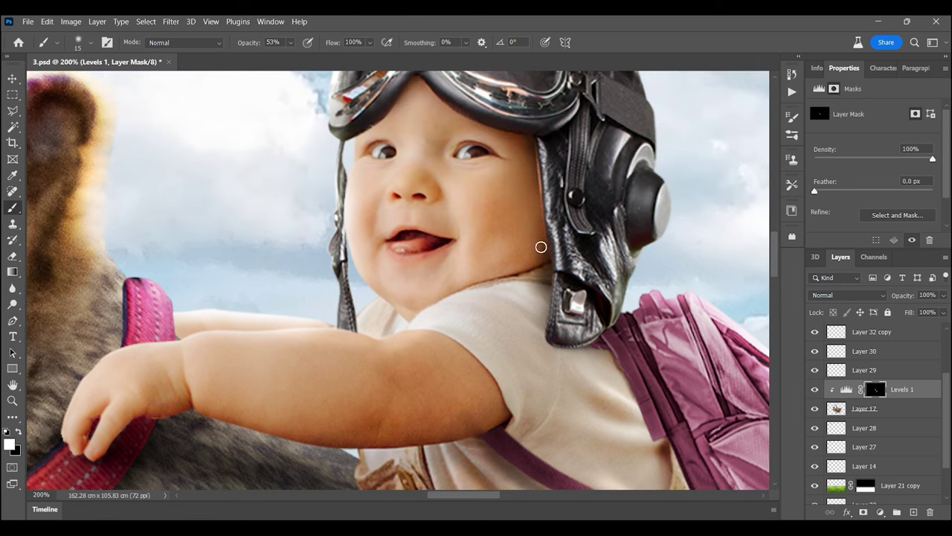
key(bracketright)
key(bracketright)
key(bracketright)
drag(526, 183, 525, 254)
Step: Raise the Levels 1 black input to 40 and zoom to 50% on the squirrel
click(846, 389)
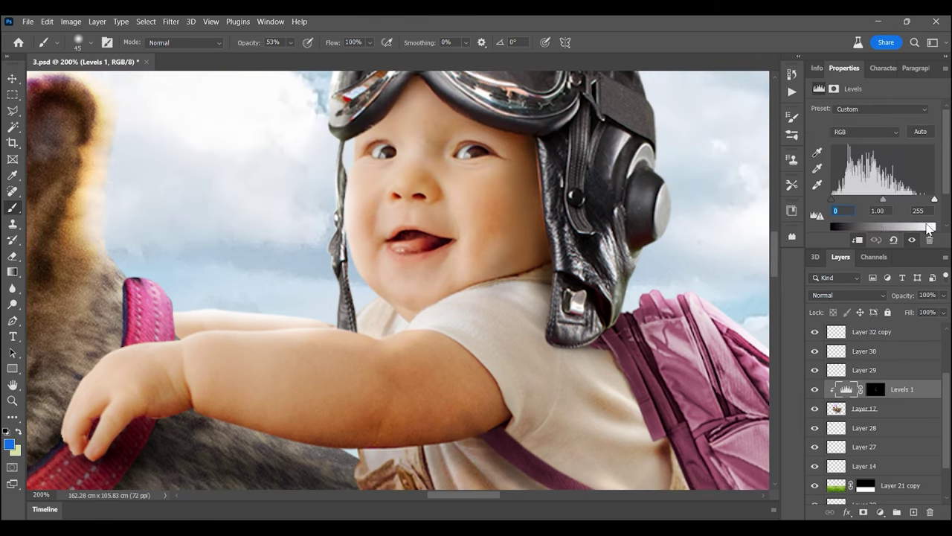
drag(831, 162, 849, 161)
key(z)
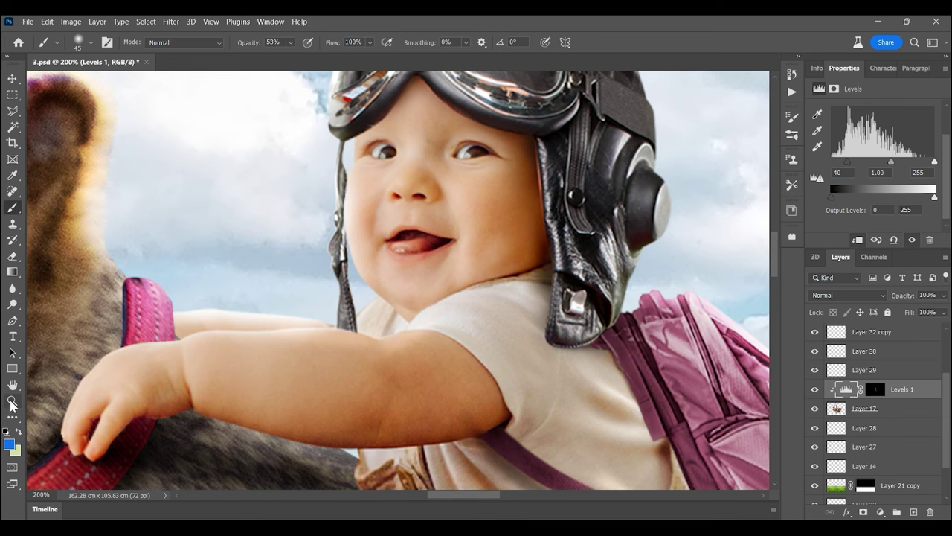
key(ctrl+0)
click(521, 284)
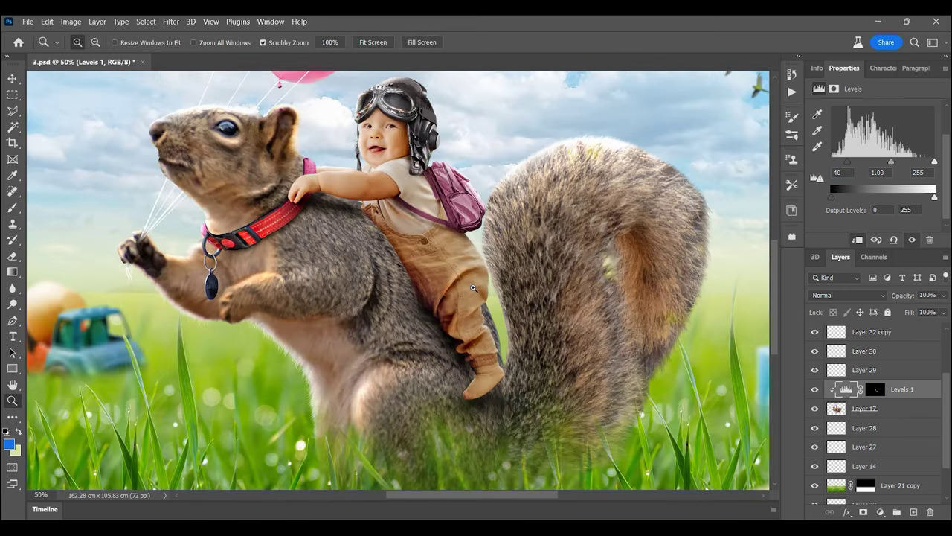
Step: Undo the stray clipped layer and stroke, then retarget the Levels 1 mask with default colours
key(b)
key(ctrl+shift+alt+n)
drag(587, 274, 588, 253)
key(ctrl+z)
key(ctrl+z)
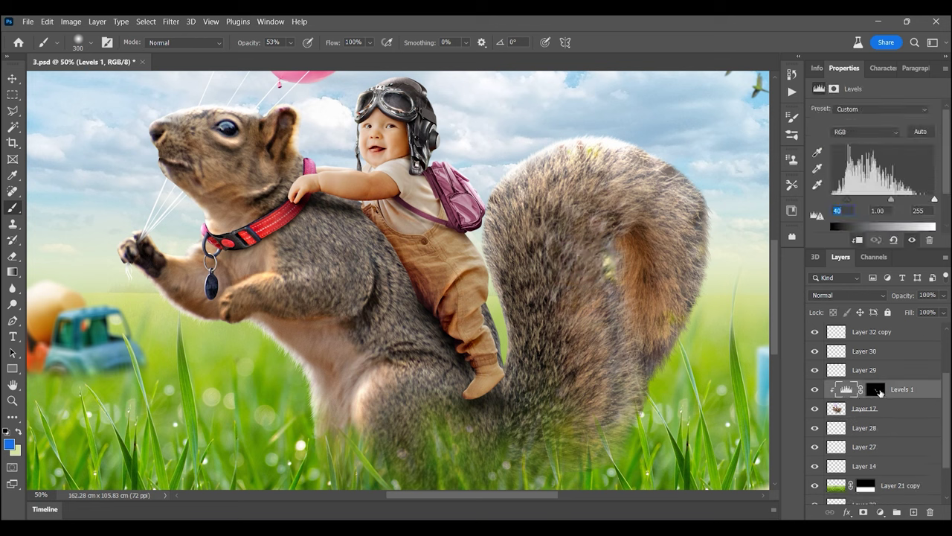
click(876, 389)
key(d)
Step: At 100% zoom, paint shadow along the squirrel's shoulder with an 80 px brush at 15% opacity
drag(447, 374, 497, 381)
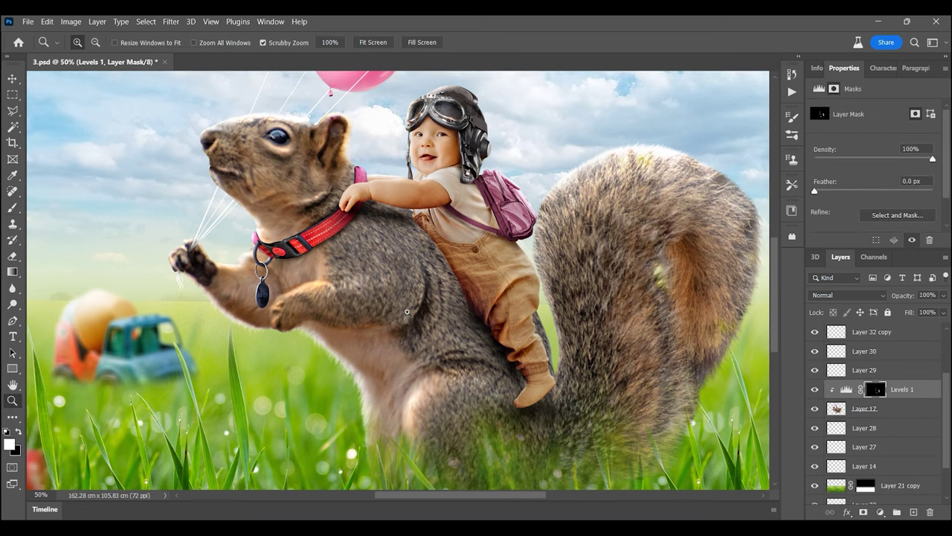
key(ctrl+1)
key(bracketleft)
key(bracketleft)
key(bracketleft)
key(1)
key(5)
drag(428, 320, 438, 290)
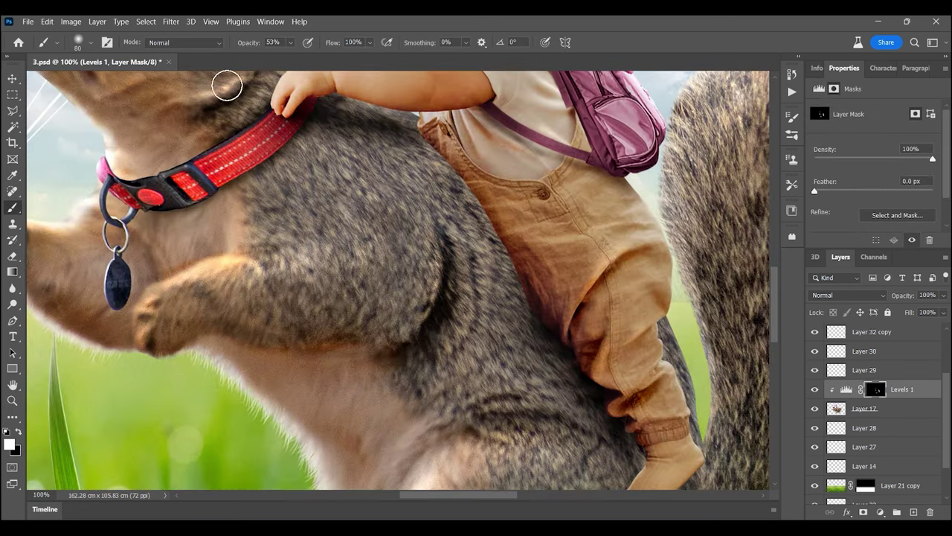
key(bracketleft)
Step: Pan around the scene and zoom to 300% on the baby's face with a larger brush
scroll(467, 404, down, 5)
scroll(492, 285, down, 1)
key(bracketright)
key(bracketright)
key(bracketright)
scroll(312, 293, up, 8)
scroll(313, 293, left, 3)
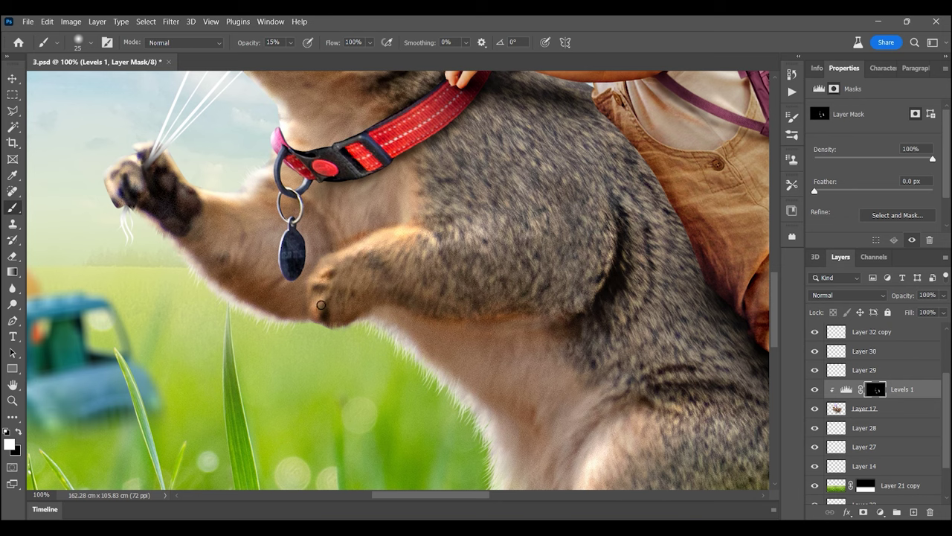
scroll(255, 299, up, 8)
scroll(256, 300, left, 3)
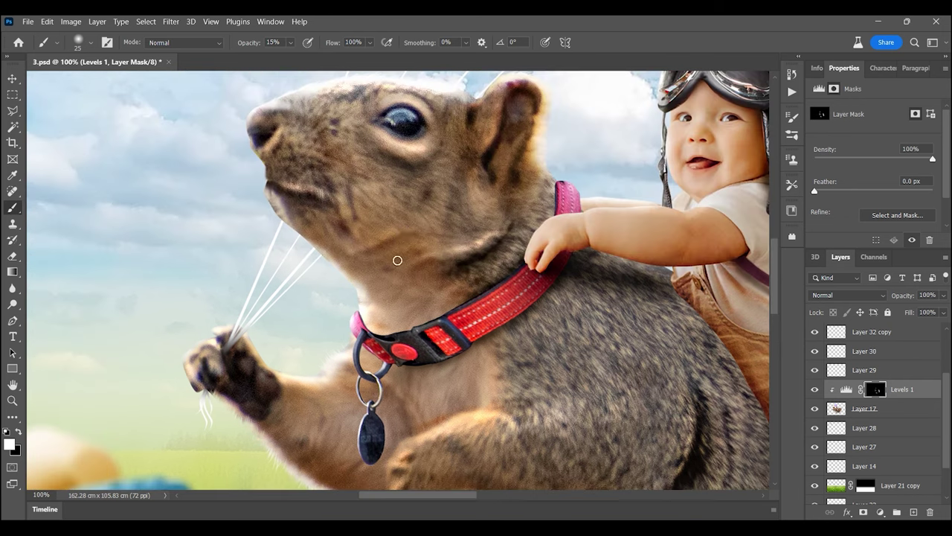
scroll(387, 154, right, 5)
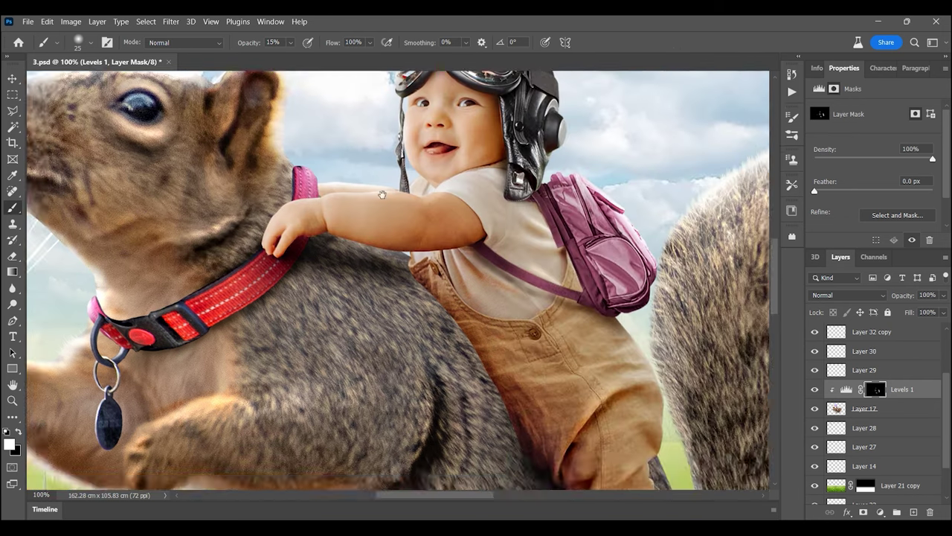
scroll(428, 178, up, 1)
ctrl+click(428, 179)
ctrl+click(428, 178)
key(bracketright)
key(bracketright)
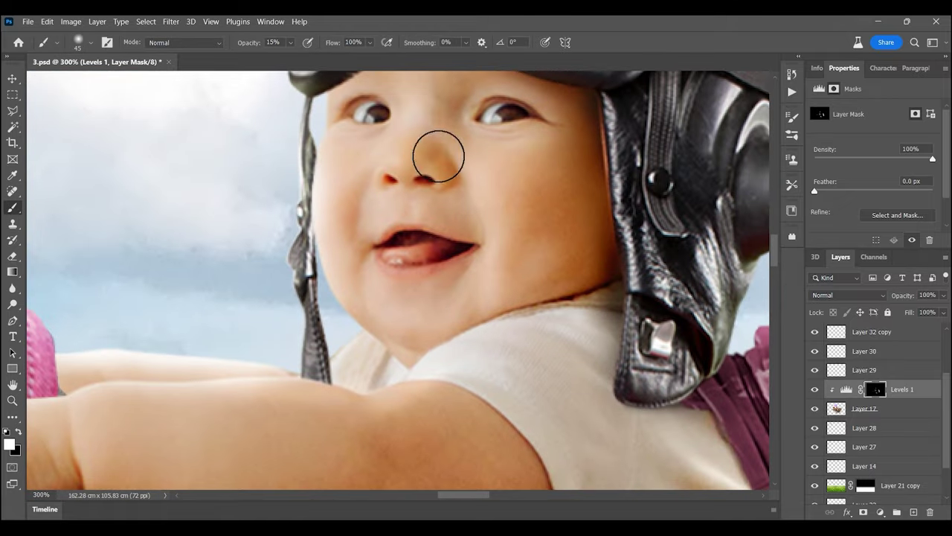
Step: Pan across the face, fit the image on screen, and turn Levels 1 back on
scroll(446, 141, up, 3)
scroll(588, 234, up, 4)
scroll(588, 234, right, 2)
scroll(593, 247, down, 5)
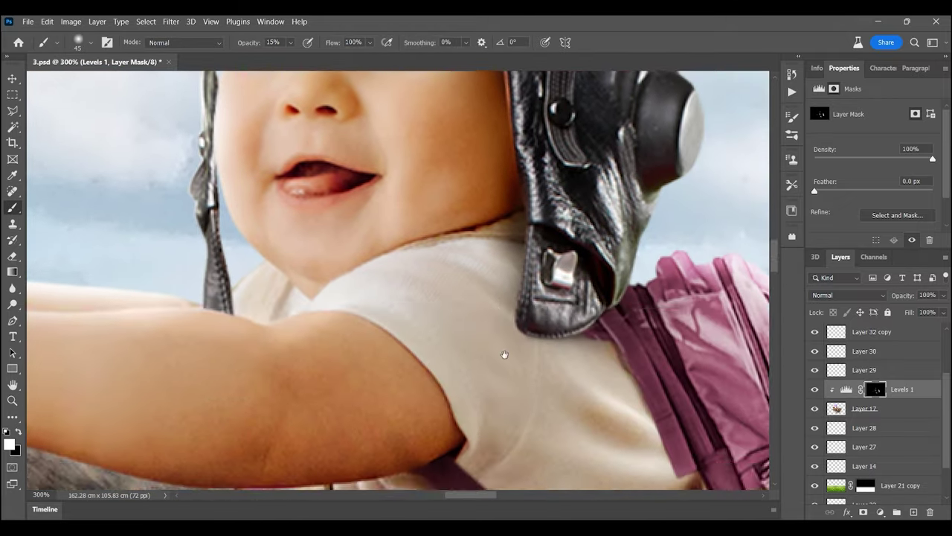
scroll(487, 245, down, 5)
scroll(402, 276, right, 5)
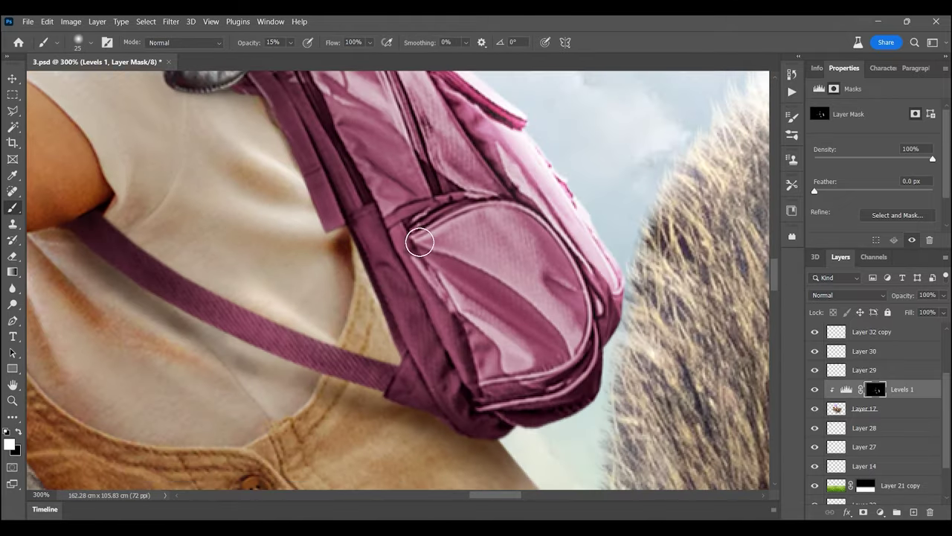
key(ctrl+0)
click(814, 390)
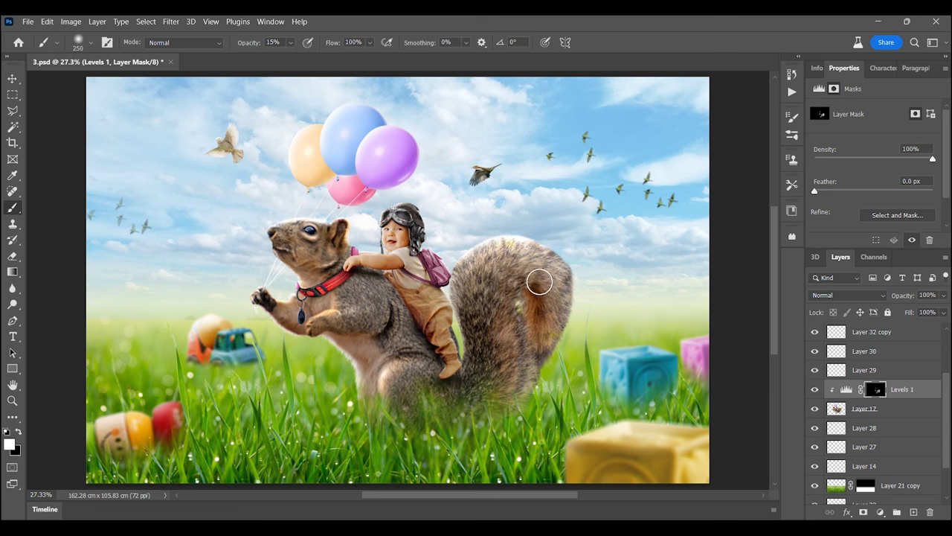
Step: Add a Levels 2 layer with raised highlights and an inverted black mask
click(880, 512)
click(878, 355)
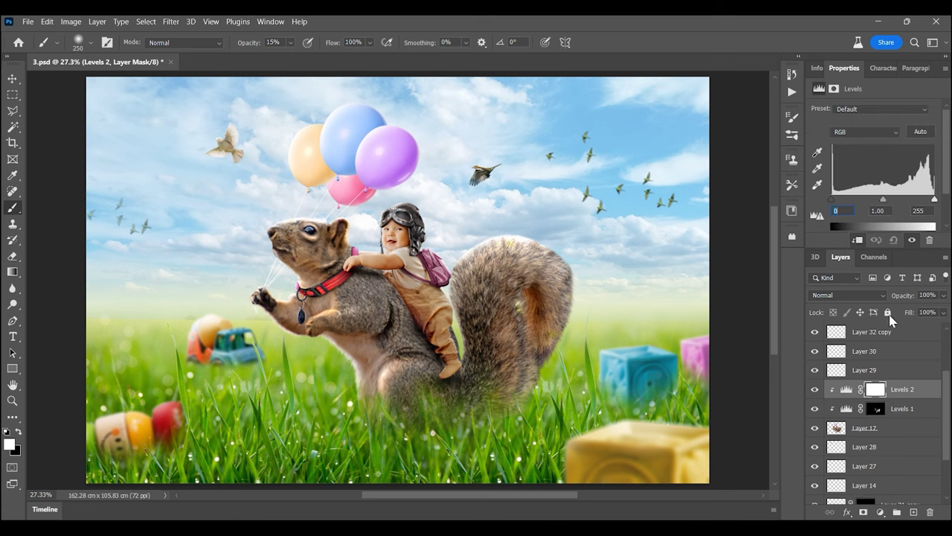
drag(935, 202, 919, 201)
click(875, 389)
key(ctrl+i)
key(z)
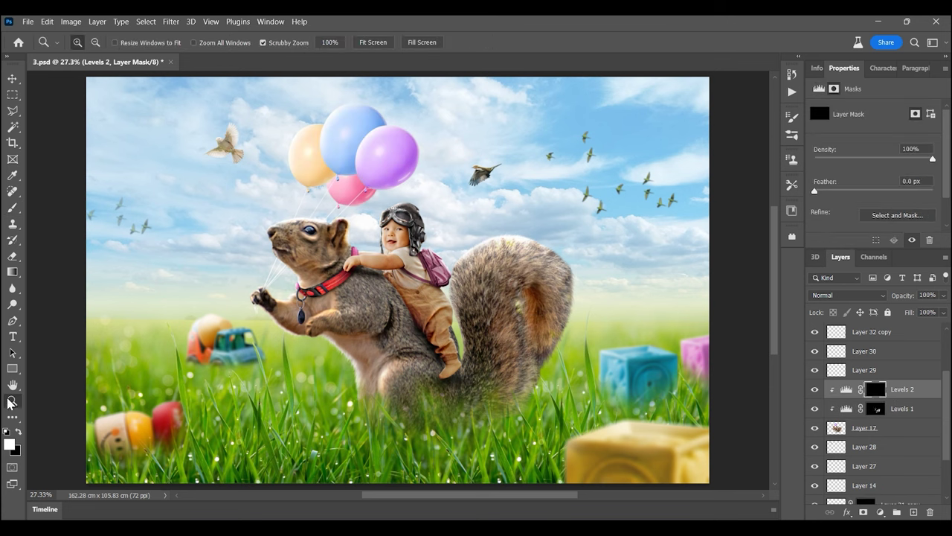
Step: Zoom in on the squirrel's head and set the brush to 27% opacity, size 80
click(270, 219)
click(12, 208)
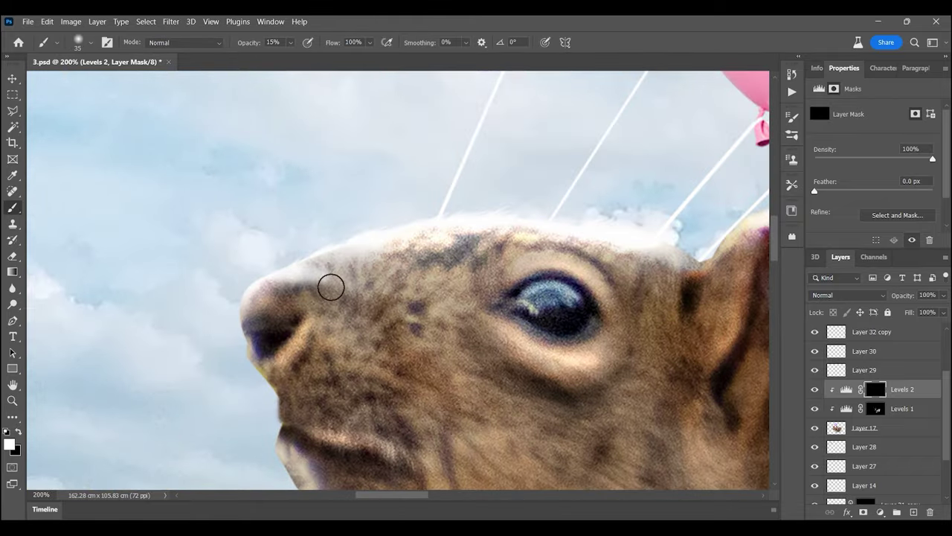
drag(290, 45, 299, 58)
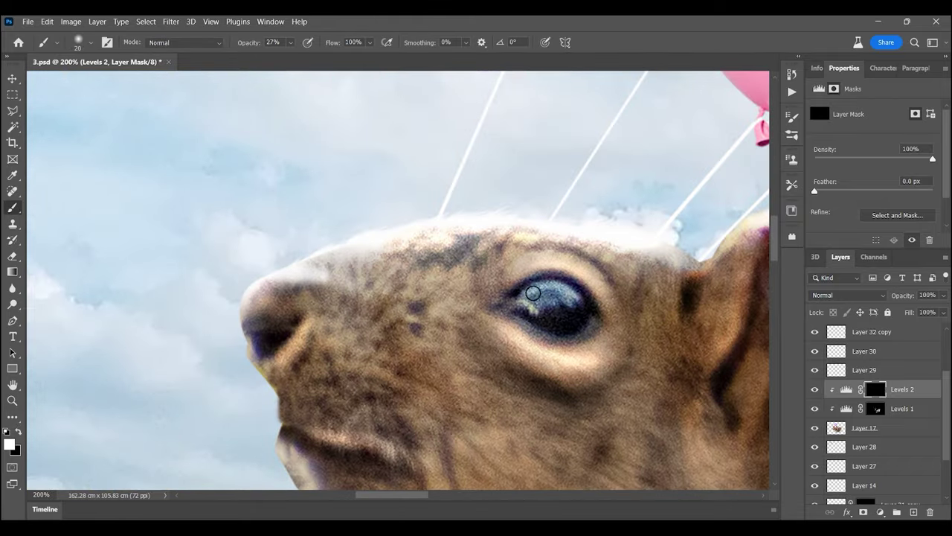
key(bracketright)
key(bracketright)
key(bracketright)
key(bracketright)
key(bracketright)
key(bracketright)
Step: Paint the brightening onto the squirrel's head
scroll(295, 336, down, 3)
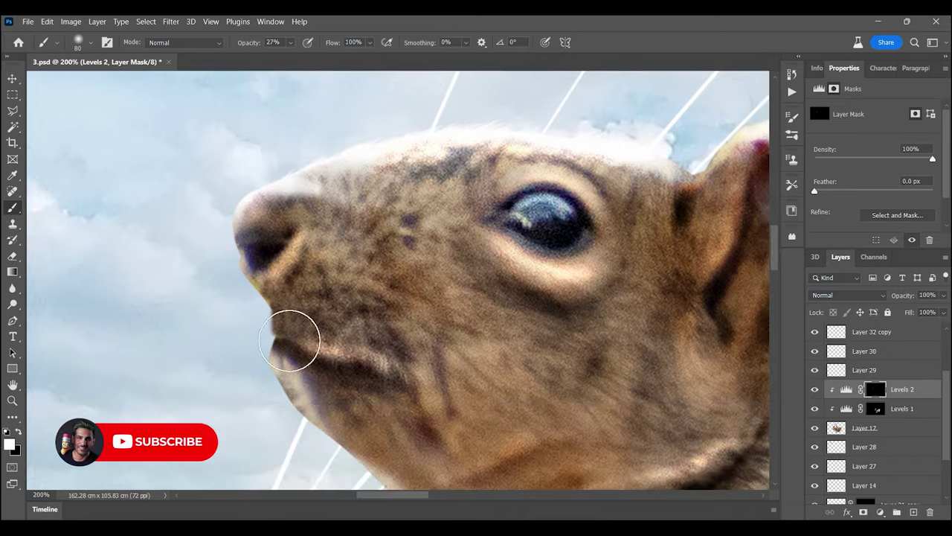
scroll(482, 255, right, 3)
scroll(482, 256, down, 3)
scroll(482, 255, right, 3)
scroll(468, 234, up, 2)
scroll(468, 234, right, 1)
scroll(564, 259, up, 2)
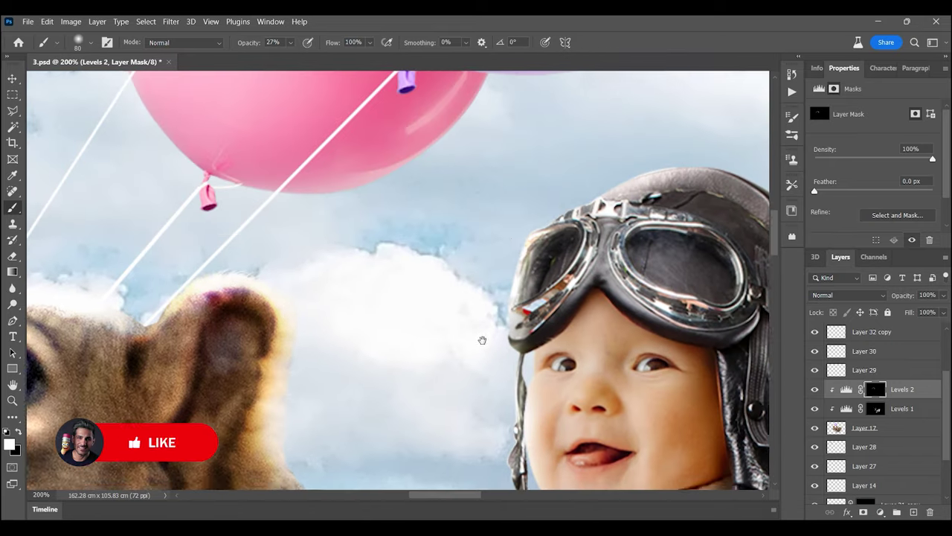
key(ctrl+0)
key(ctrl+plus)
key(ctrl+plus)
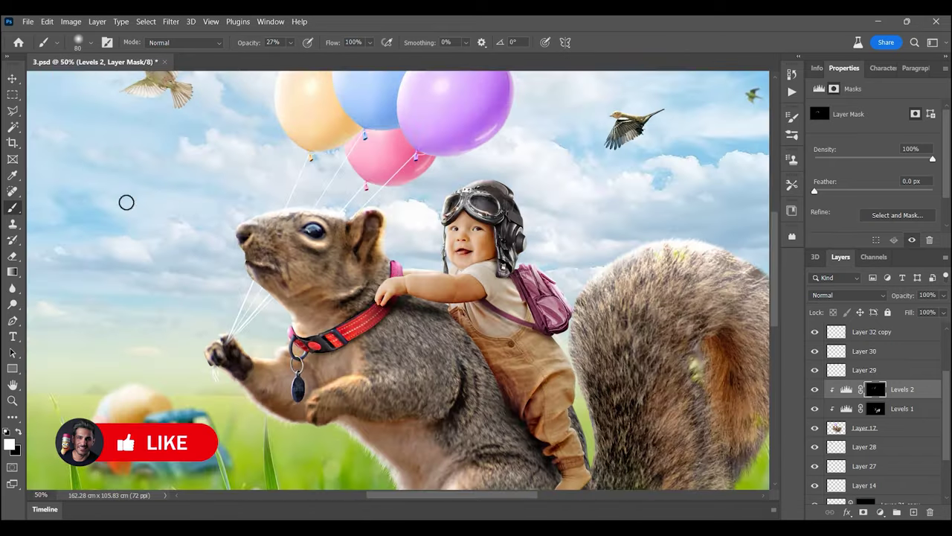
drag(270, 215, 302, 198)
Step: Resize the brush for the tail, baby's chest and fur, then fit the composition in view
key(bracketright)
key(bracketright)
key(bracketright)
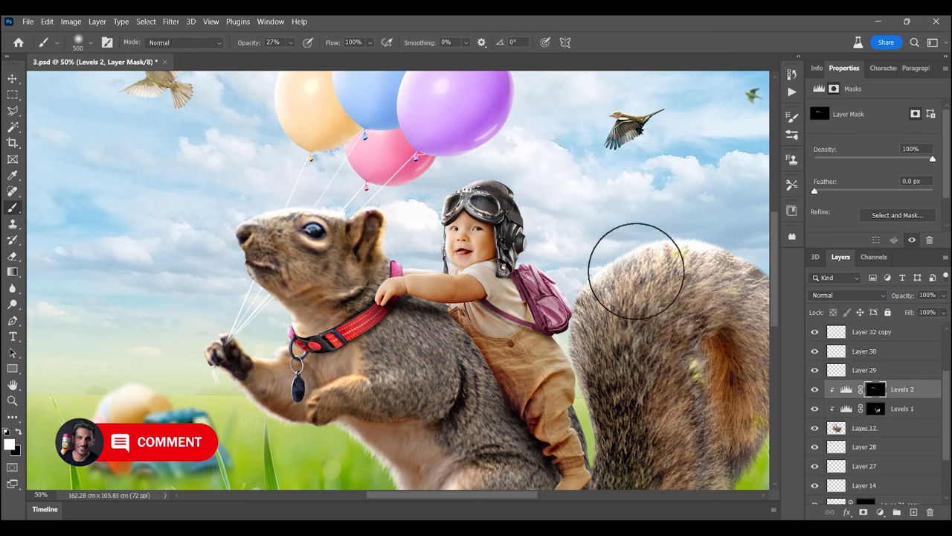
scroll(633, 272, down, 3)
scroll(633, 272, right, 4)
scroll(627, 197, left, 3)
key(bracketleft)
key(bracketleft)
key(bracketleft)
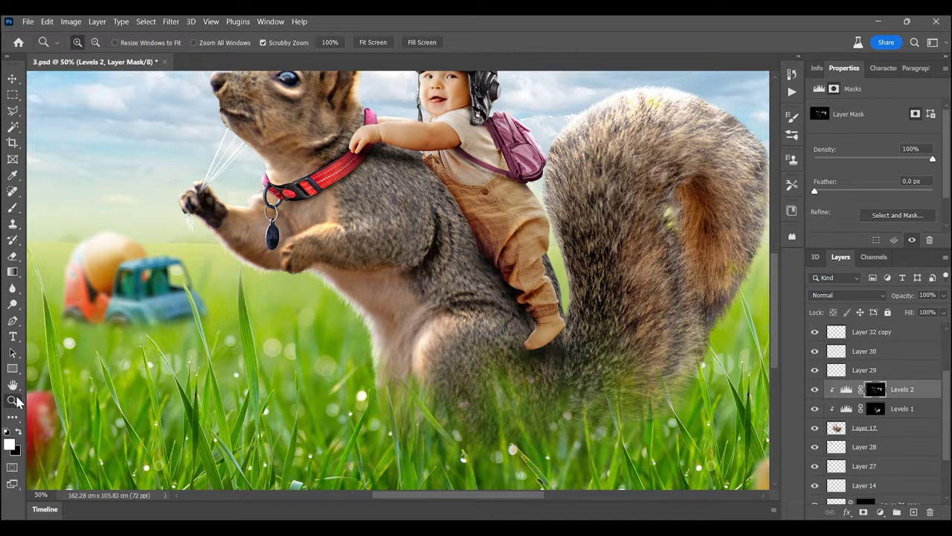
ctrl+click(459, 83)
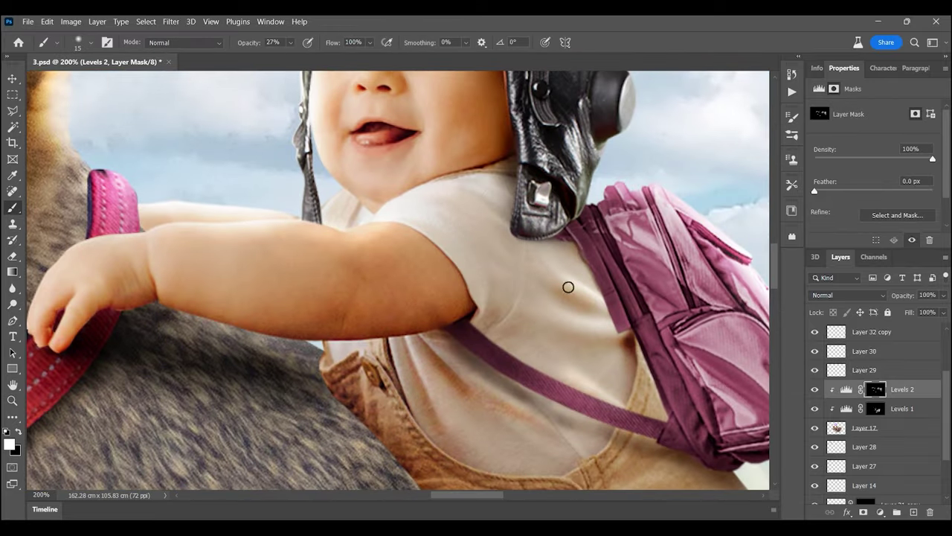
drag(430, 329, 439, 268)
key(bracketright)
key(bracketright)
key(bracketright)
key(ctrl+minus)
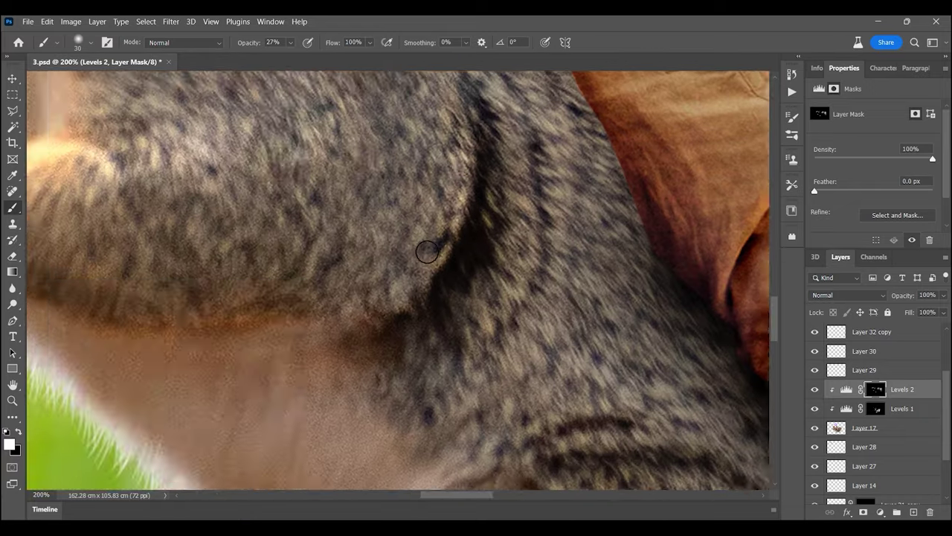
key(ctrl+minus)
key(ctrl+0)
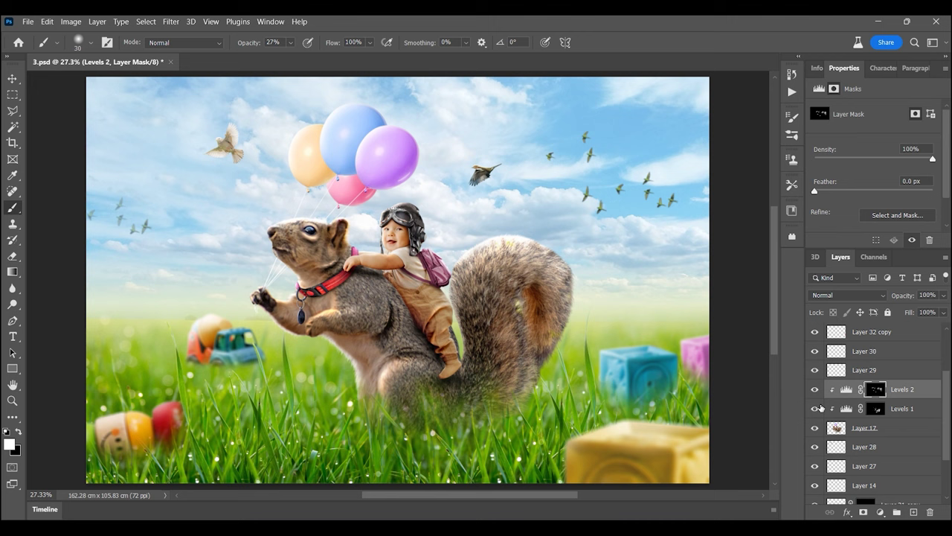
mouse_move(904, 484)
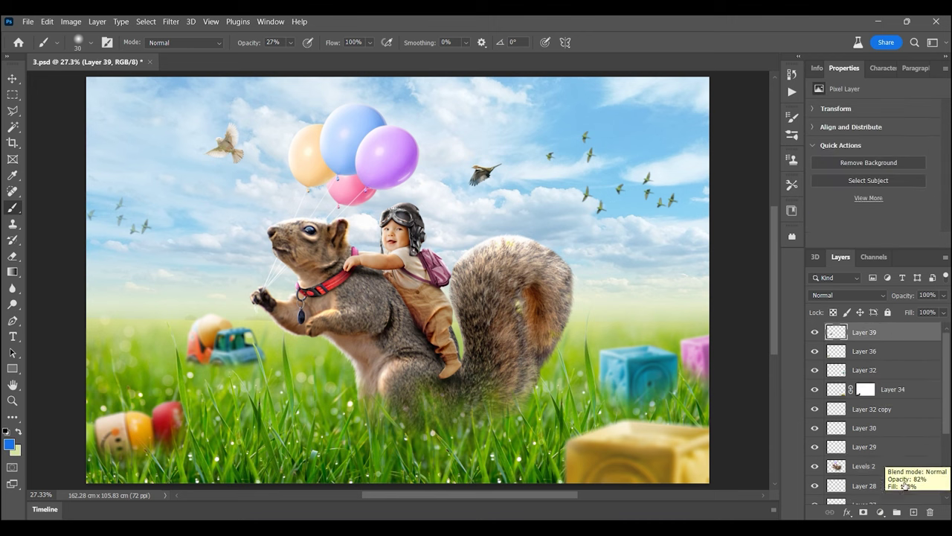
Step: Add a new layer with a blue gradient from the bottom, blended Linear Burn at 34%
click(914, 512)
key(g)
drag(371, 484, 371, 430)
click(848, 295)
click(826, 272)
drag(943, 295, 908, 312)
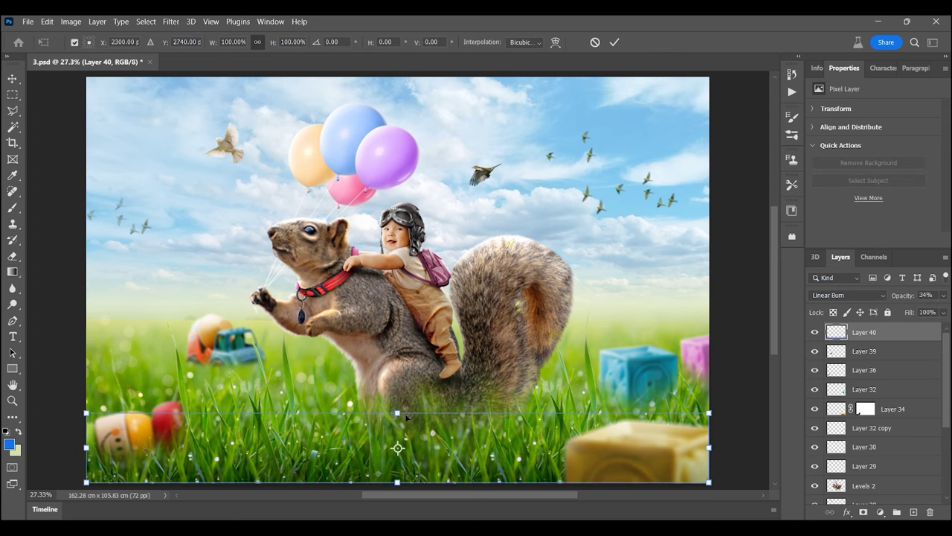
scroll(250, 363, down, 2)
scroll(372, 305, left, 2)
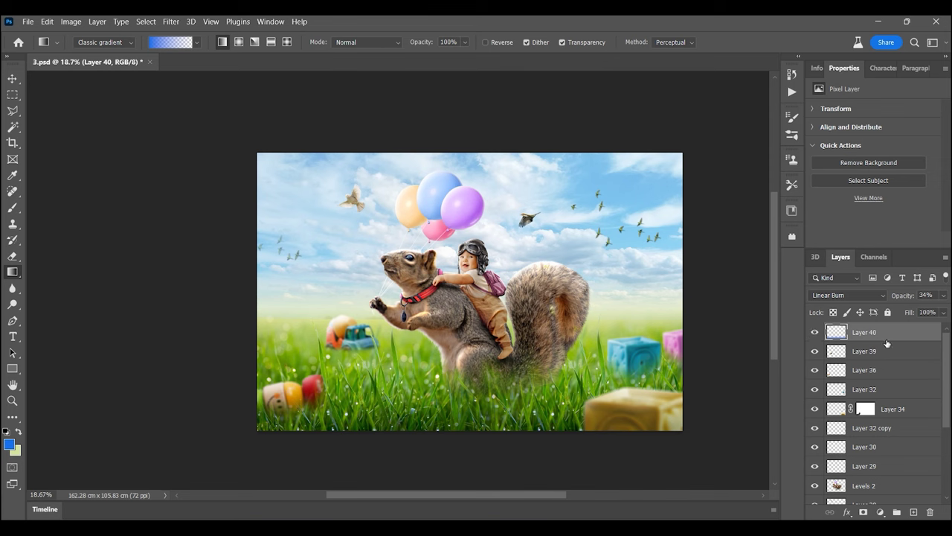
Step: Add a new empty layer for sparkles and switch to the Brush tool
click(914, 512)
key(b)
click(82, 42)
scroll(82, 209, up, 3)
Step: Choose the dst3 brush from the Free Dust set
scroll(65, 222, down, 1)
click(24, 224)
click(25, 241)
click(88, 241)
click(25, 191)
click(87, 223)
scroll(96, 230, down, 2)
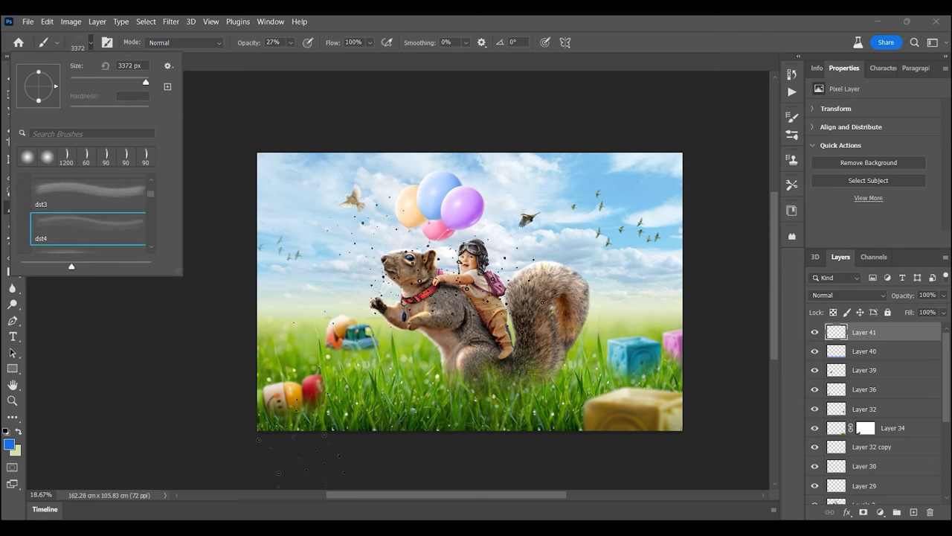
Step: Stamp white dust specks around the squirrel's belly and grass at size 3100, 100% opacity
click(9, 444)
click(599, 265)
key(Return)
key(ctrl+plus)
key(ctrl+plus)
key(bracketleft)
key(0)
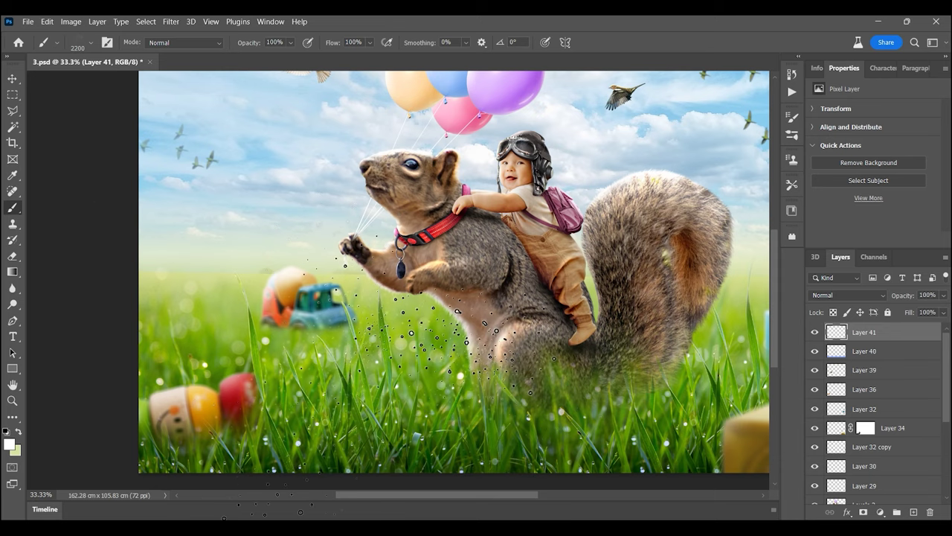
drag(405, 450, 268, 372)
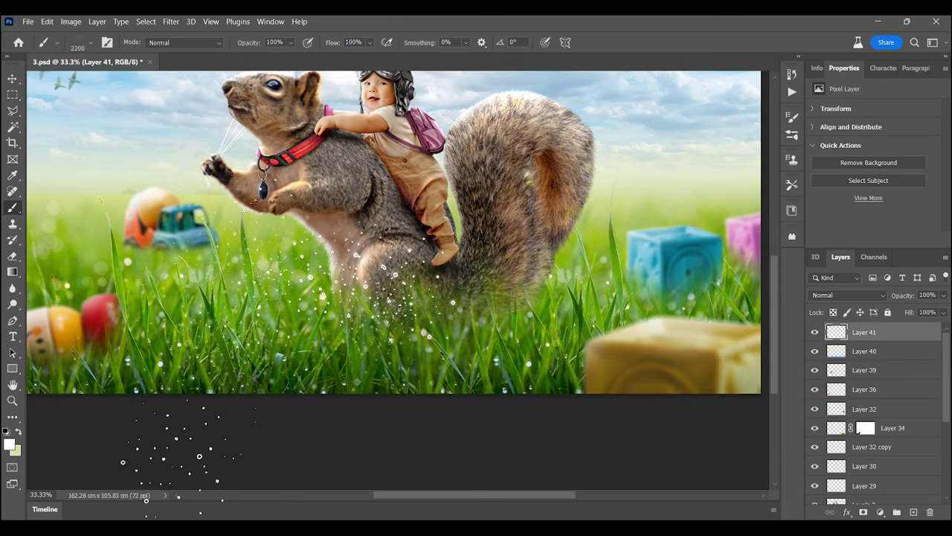
Step: Set the sparkle layer to Overlay blend and zoom back in on the squirrel
drag(442, 384, 595, 417)
key(z)
key(ctrl+minus)
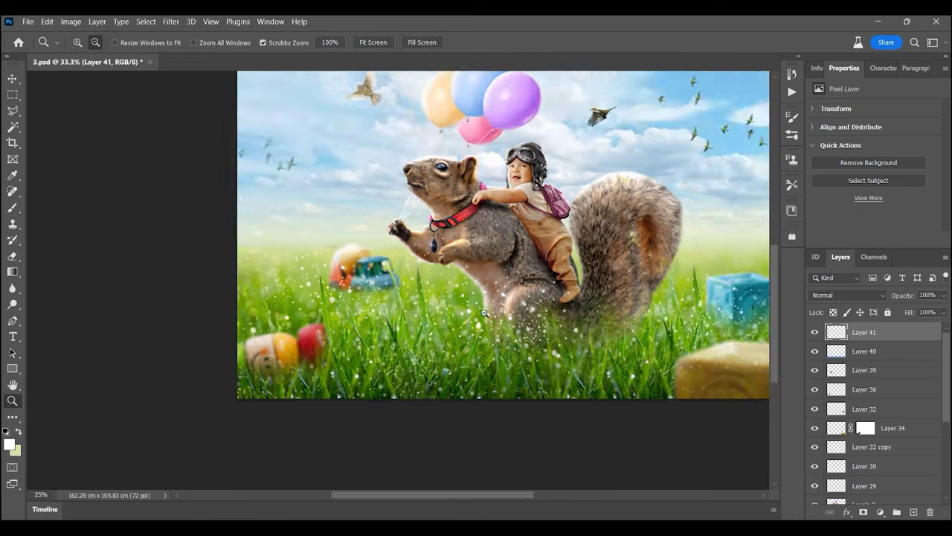
key(ctrl+minus)
click(848, 294)
click(848, 362)
click(444, 334)
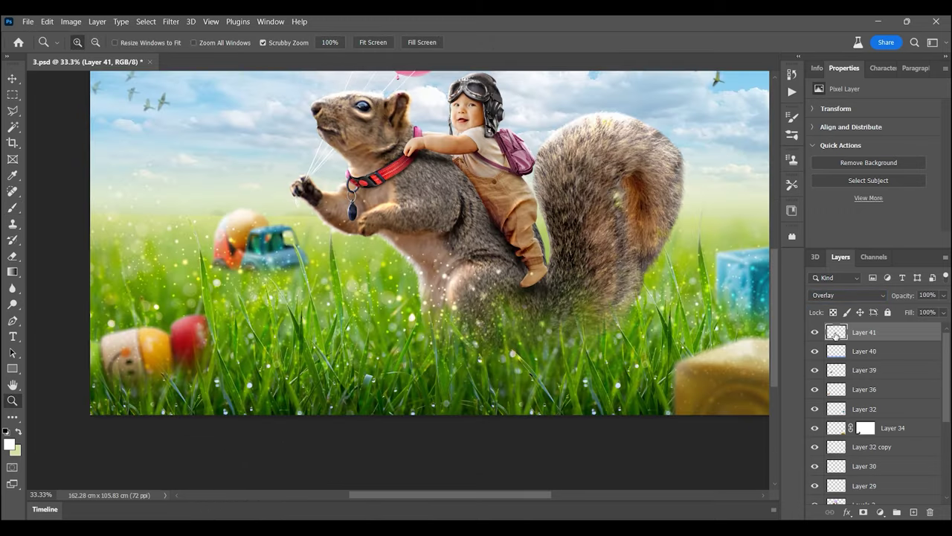
Step: Mask the sparkle layer and fade it along the bottom grass with a soft round brush
key(b)
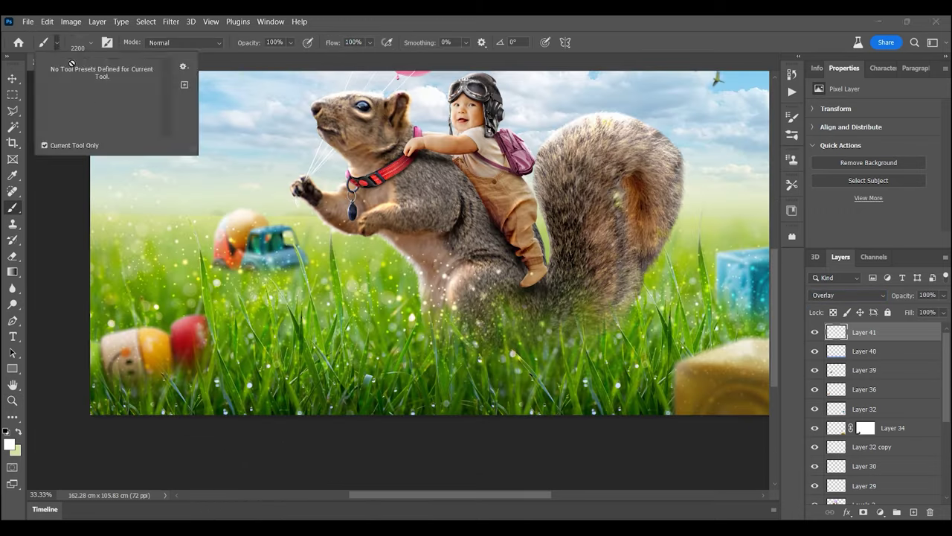
click(83, 43)
click(67, 182)
click(170, 351)
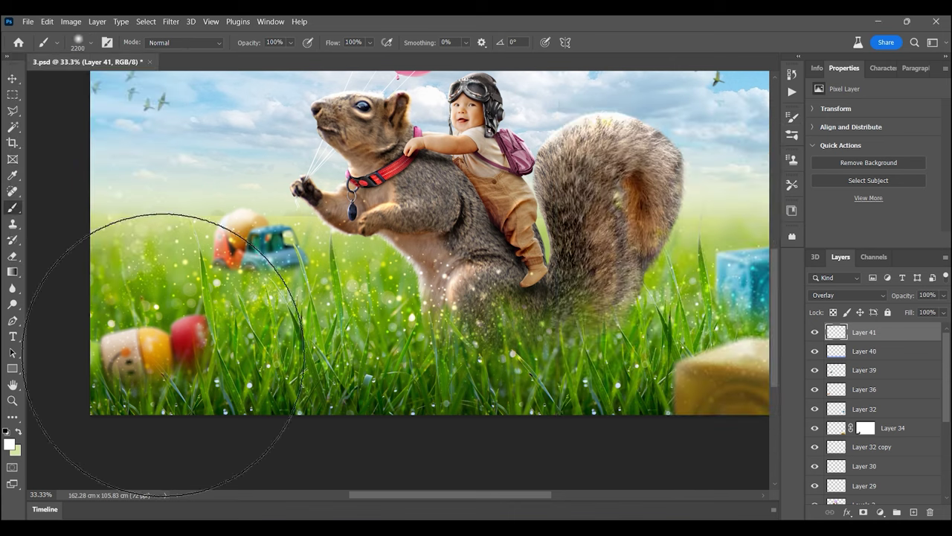
click(863, 512)
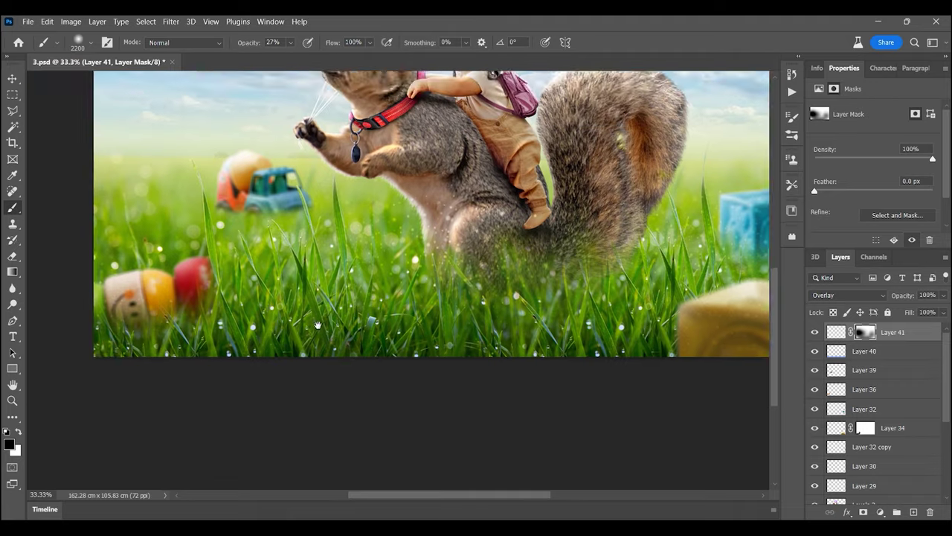
click(815, 333)
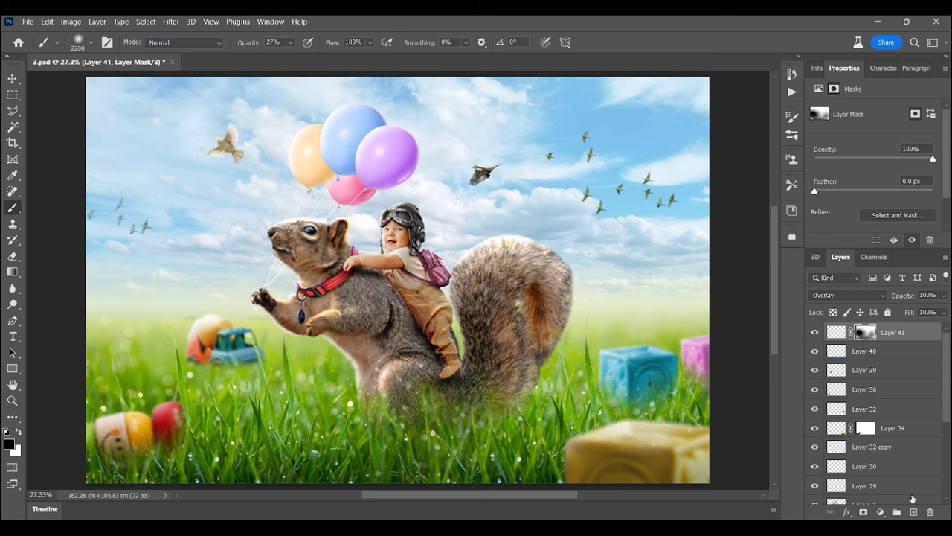
click(914, 512)
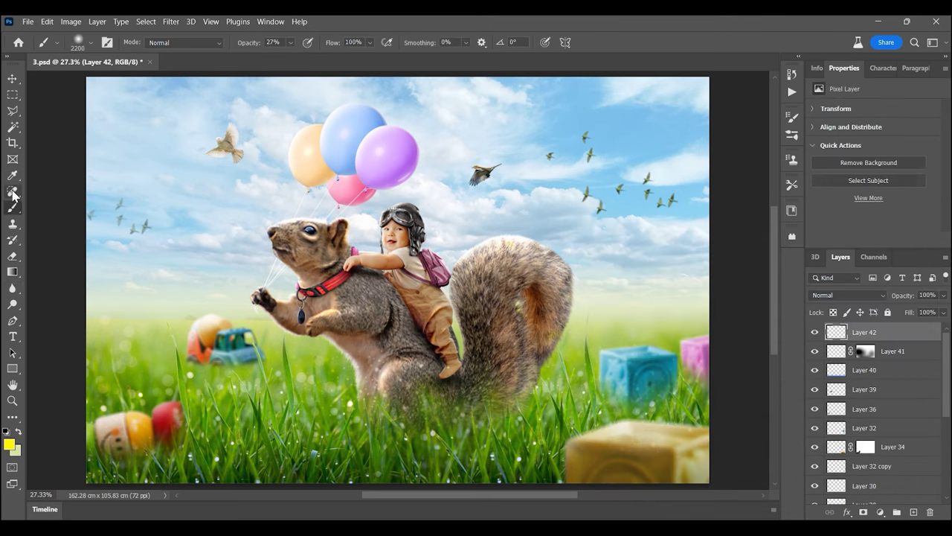
Step: Add a yellow gradient glow from the top-left corner, blended as Multiply at 32% opacity
key(g)
drag(88, 79, 223, 209)
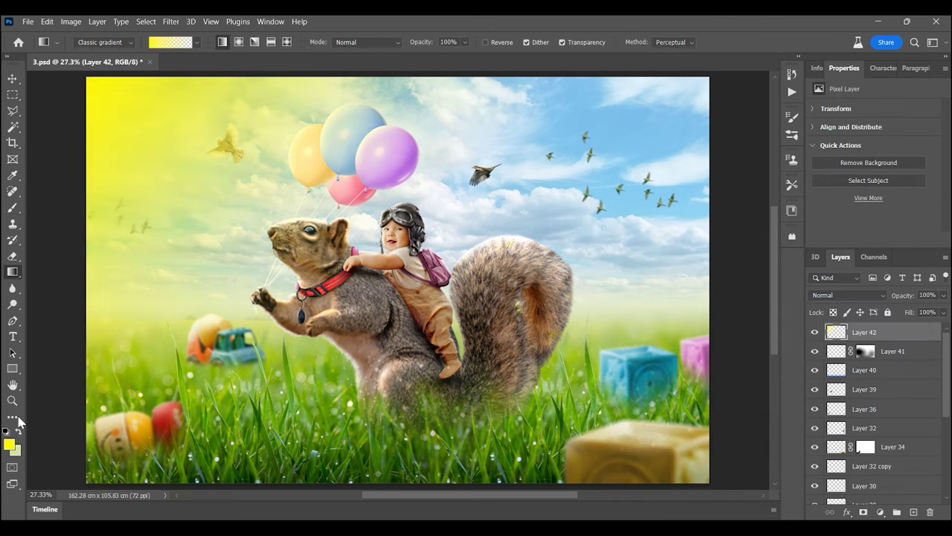
click(12, 400)
key(ctrl+minus)
key(ctrl+minus)
click(848, 295)
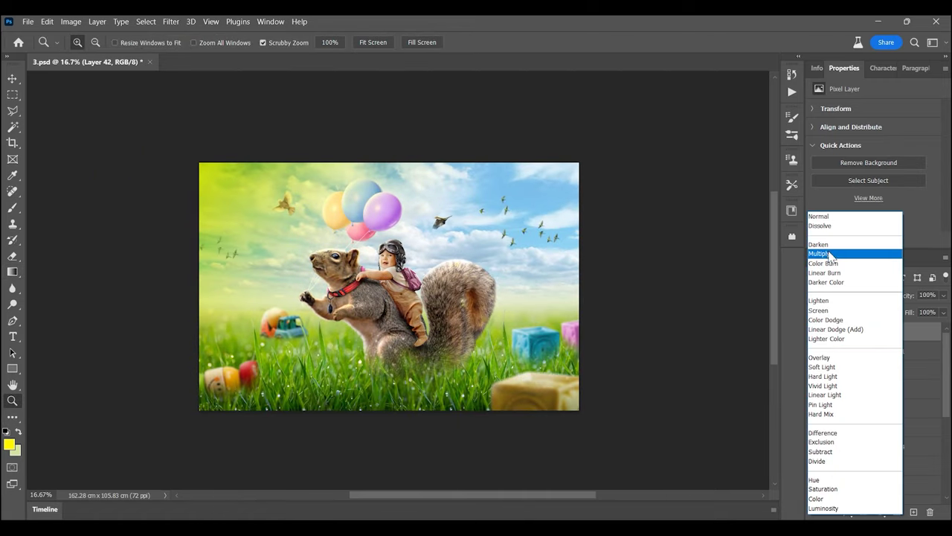
click(831, 255)
drag(943, 294, 889, 312)
click(814, 334)
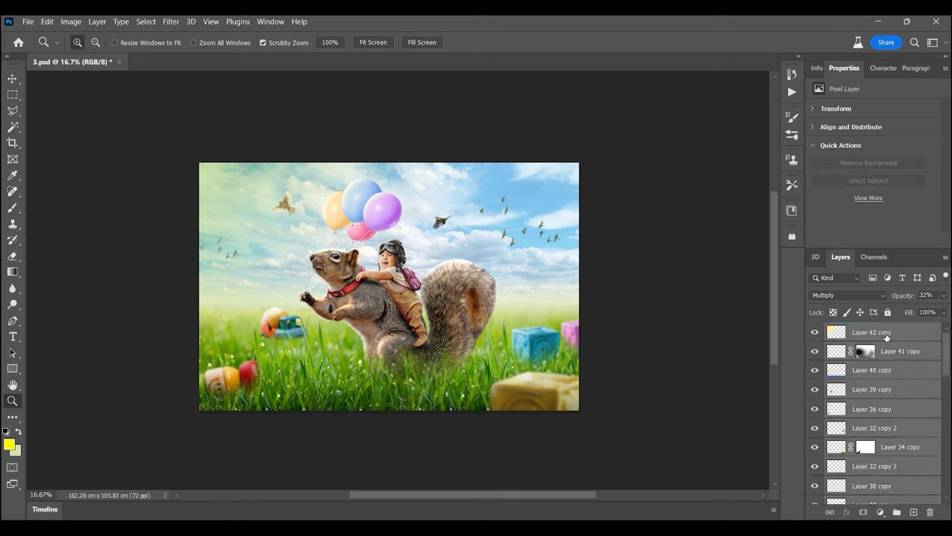
Step: Select the whole range of composite layers in the Layers panel
scroll(878, 409, down, 10)
shift+click(888, 474)
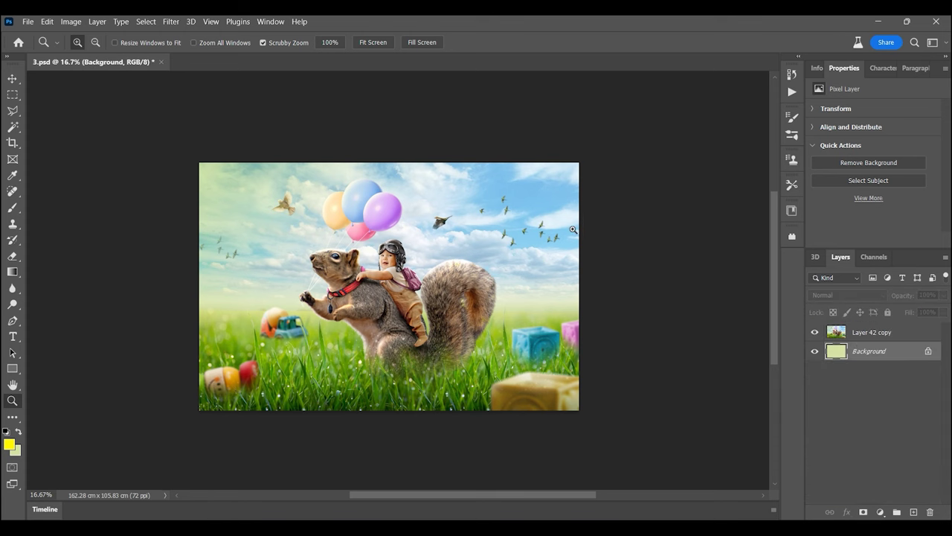
click(76, 25)
mouse_move(171, 22)
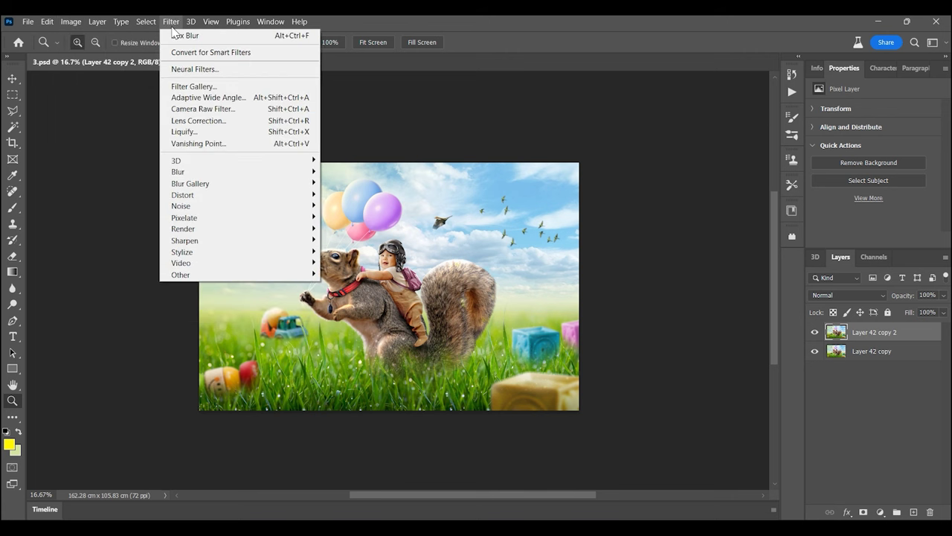
Step: In Camera Raw, warm the temperature to +8, leaving exposure at 0.00, and adjust the tone sliders
click(203, 108)
drag(841, 259, 845, 259)
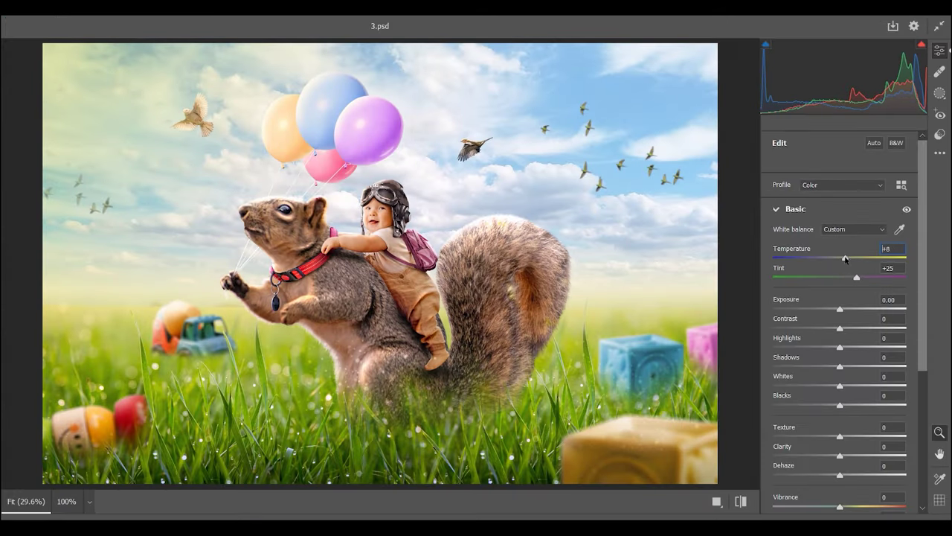
drag(840, 308, 843, 308)
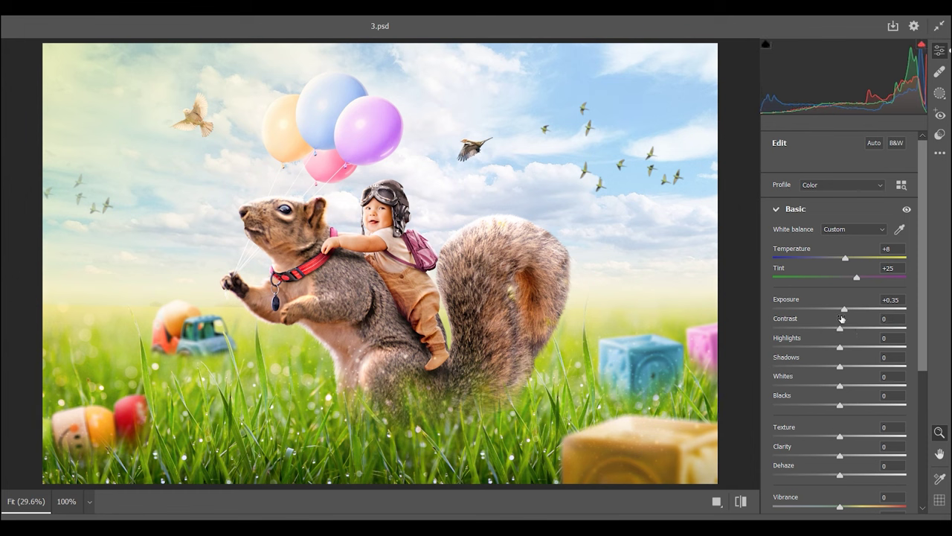
double_click(844, 308)
mouse_move(836, 346)
mouse_down()
mouse_move(806, 358)
mouse_move(837, 359)
mouse_up()
scroll(831, 346, down, 1)
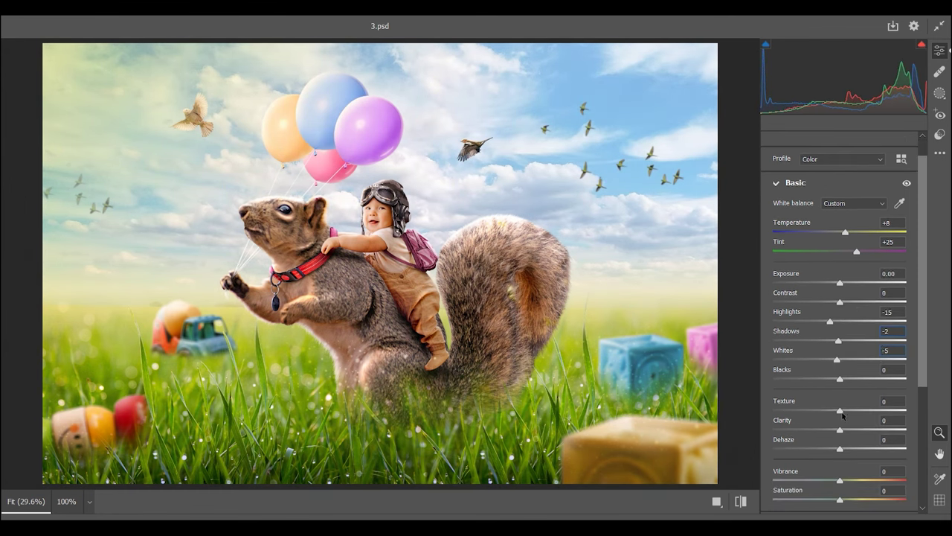
scroll(885, 400, down, 5)
Step: Shift yellows hue to about -21 and aquas to +27, and grade shadows and highlights, then apply
click(789, 398)
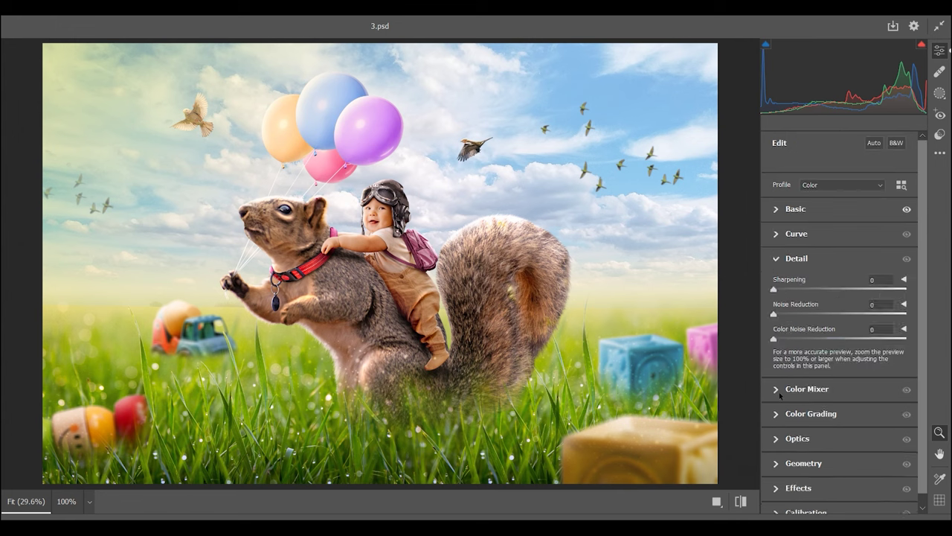
mouse_move(840, 395)
mouse_down()
mouse_move(806, 395)
mouse_move(826, 397)
mouse_up()
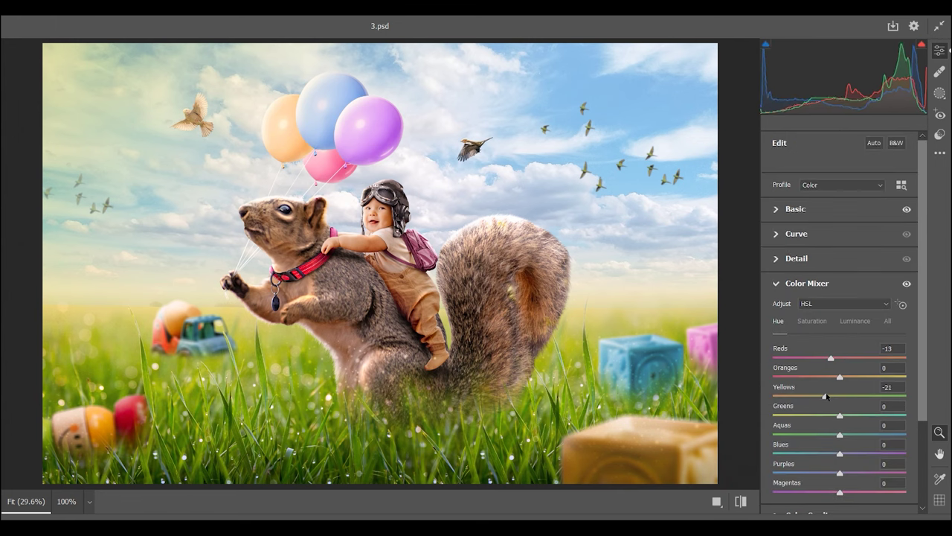
drag(840, 434, 883, 434)
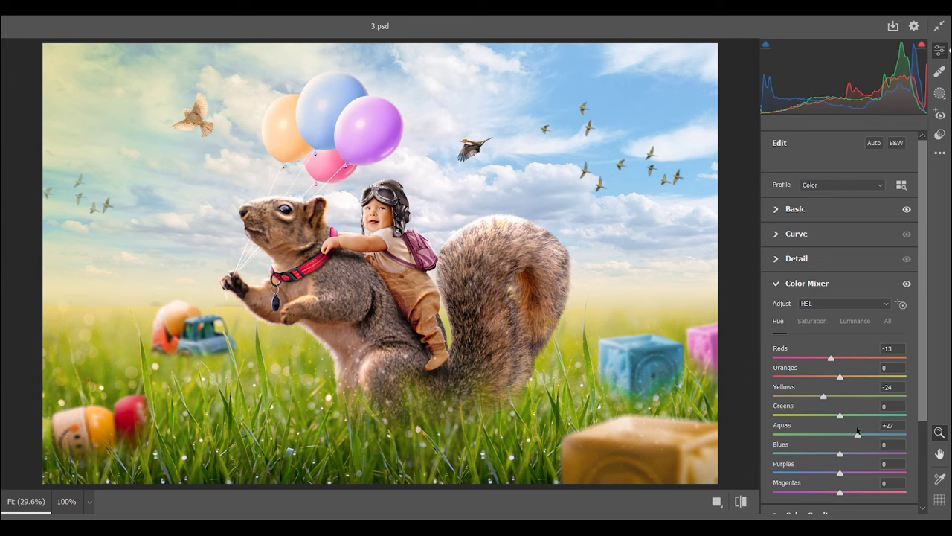
click(811, 512)
double_click(834, 309)
drag(800, 410, 802, 409)
drag(878, 409, 833, 437)
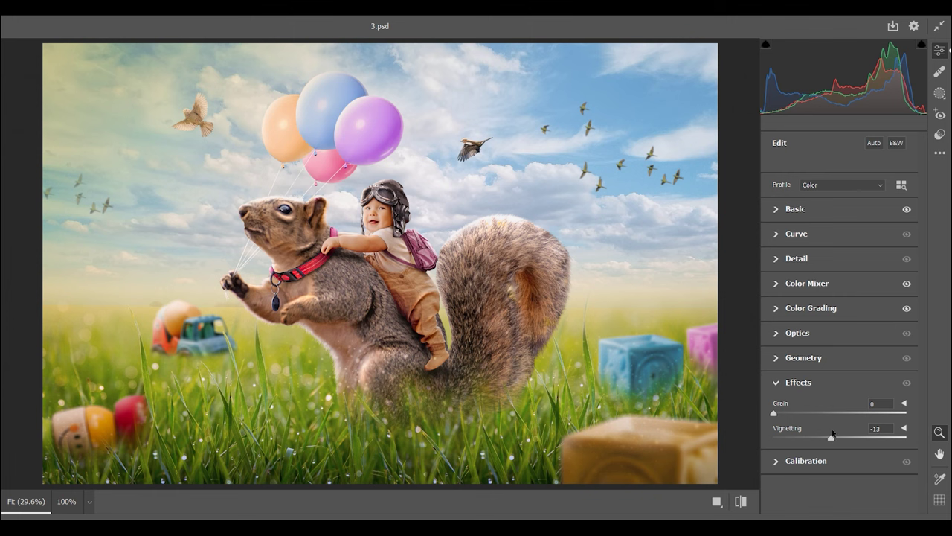
key(Return)
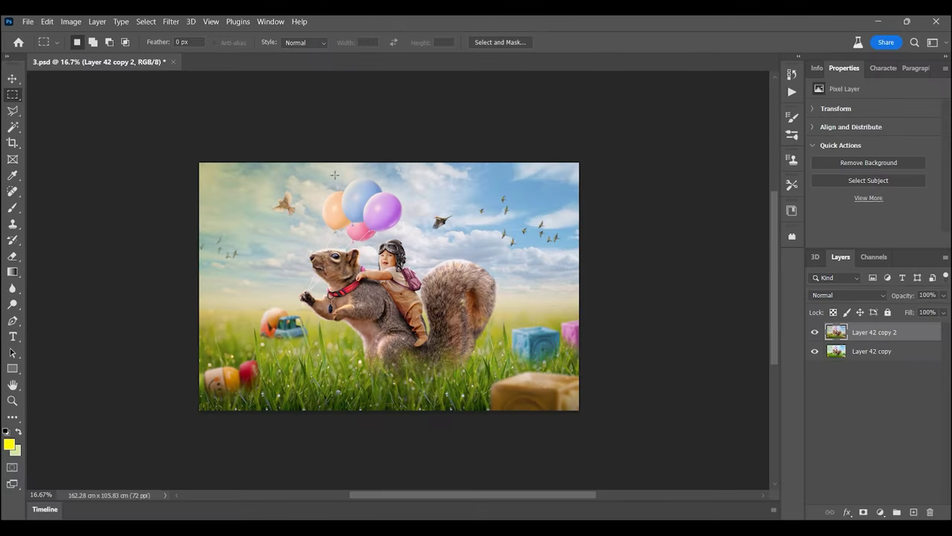
Step: Adjust the cyan in the Whites with Selective Color and view the whole image
key(ctrl+0)
click(70, 21)
click(224, 232)
click(766, 112)
click(750, 188)
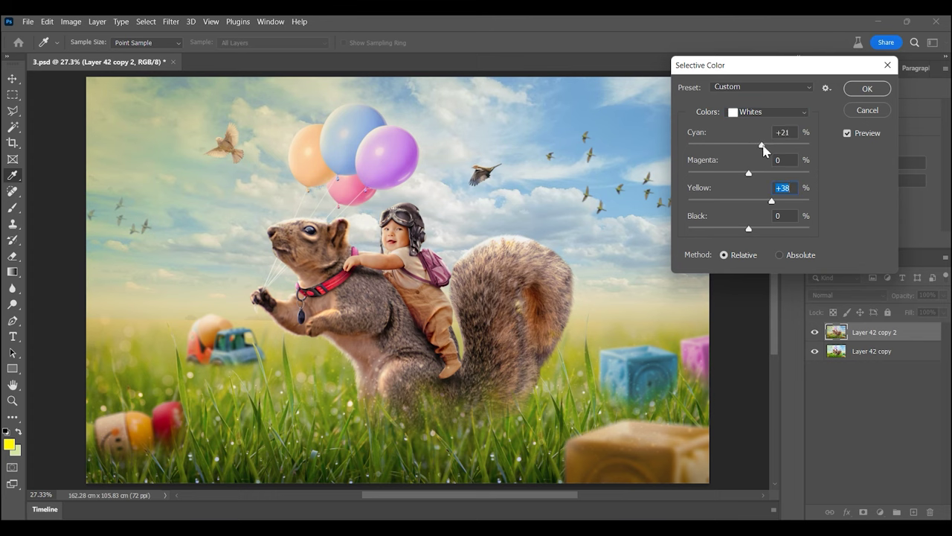
key(Return)
key(z)
key(ctrl+minus)
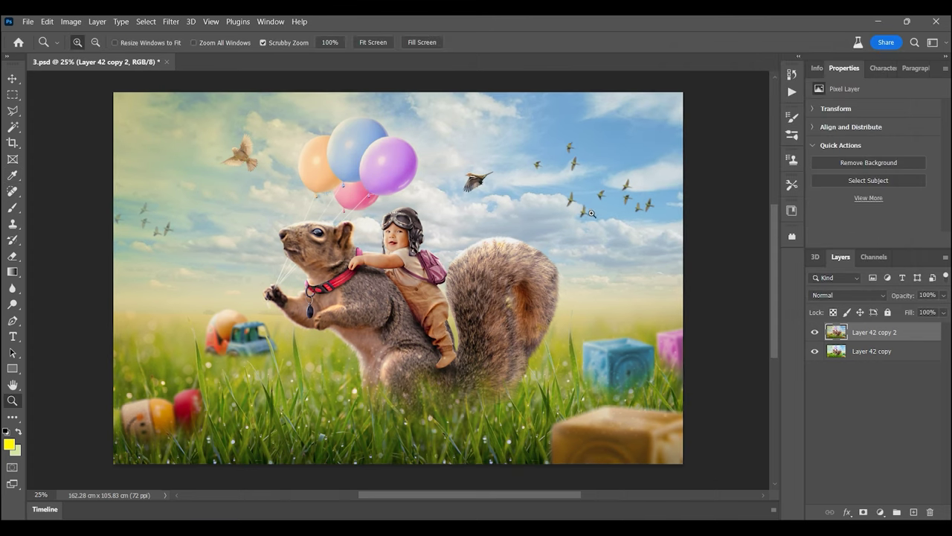
Step: Duplicate the graded layer and render a lens flare at its top-left corner
key(ctrl+j)
click(171, 22)
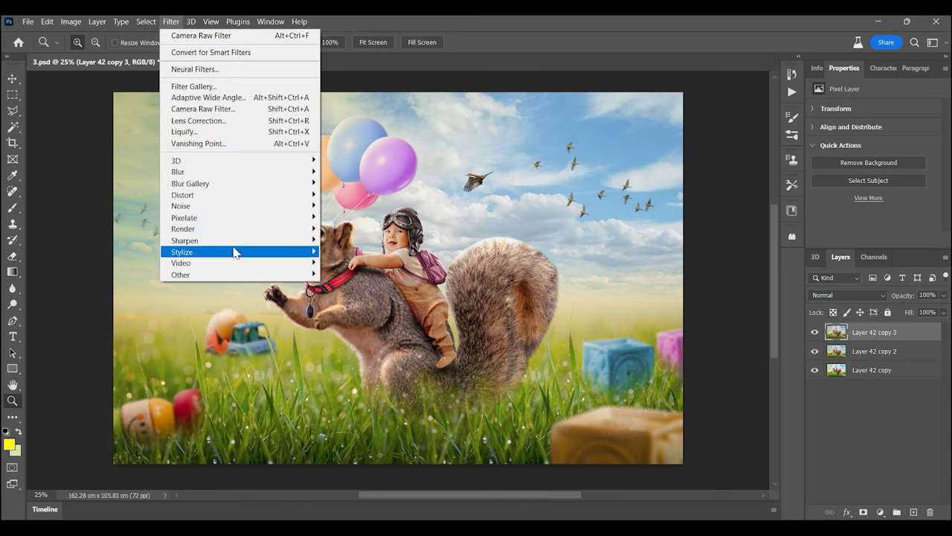
click(342, 301)
click(463, 131)
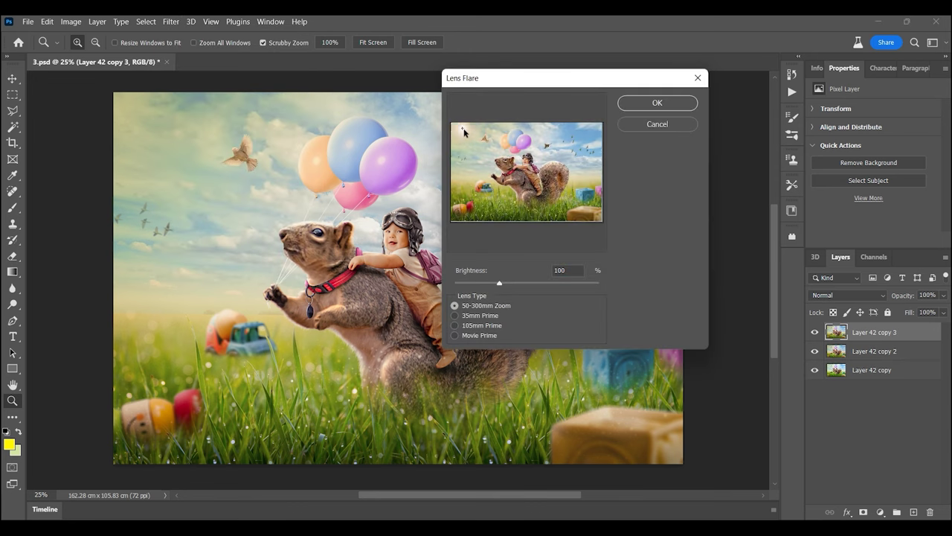
click(657, 125)
click(171, 21)
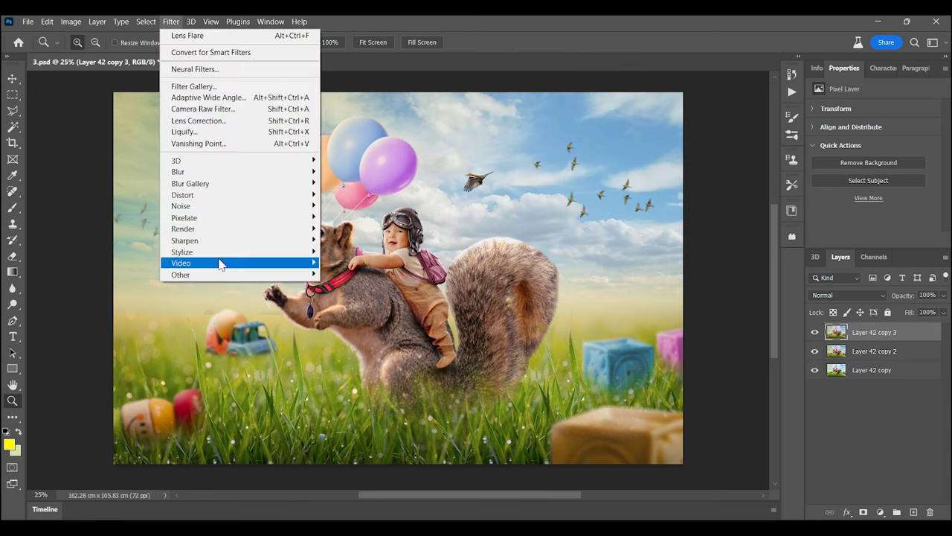
click(342, 301)
key(Return)
Step: Lower the flare layer to 77% opacity and duplicate it for blurring
click(814, 333)
click(814, 332)
drag(943, 294, 930, 314)
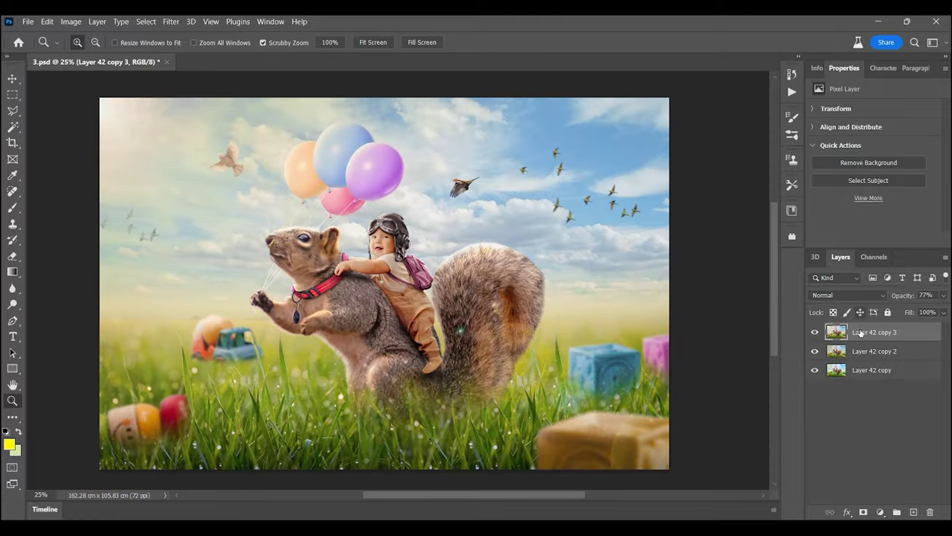
key(ctrl+j)
click(171, 22)
Step: Place Field Blur pins on the lower-left grass, sky, squirrel's face and around the scene
click(342, 184)
drag(404, 289, 155, 425)
click(659, 153)
click(312, 251)
click(428, 327)
click(588, 266)
click(266, 398)
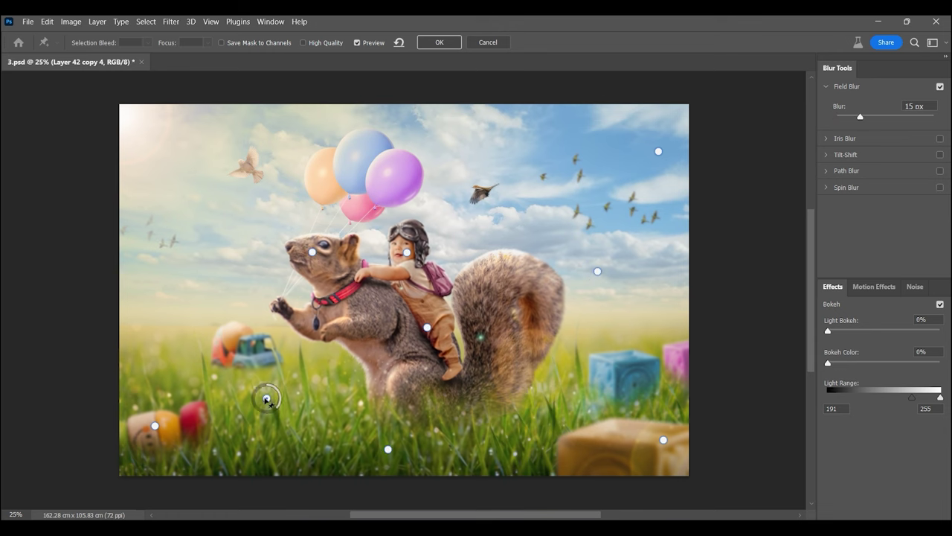
Step: Set the sky pin's blur to 15 px, add pins on the tail and balloons, and apply
click(659, 151)
drag(871, 116, 860, 116)
click(476, 294)
click(355, 182)
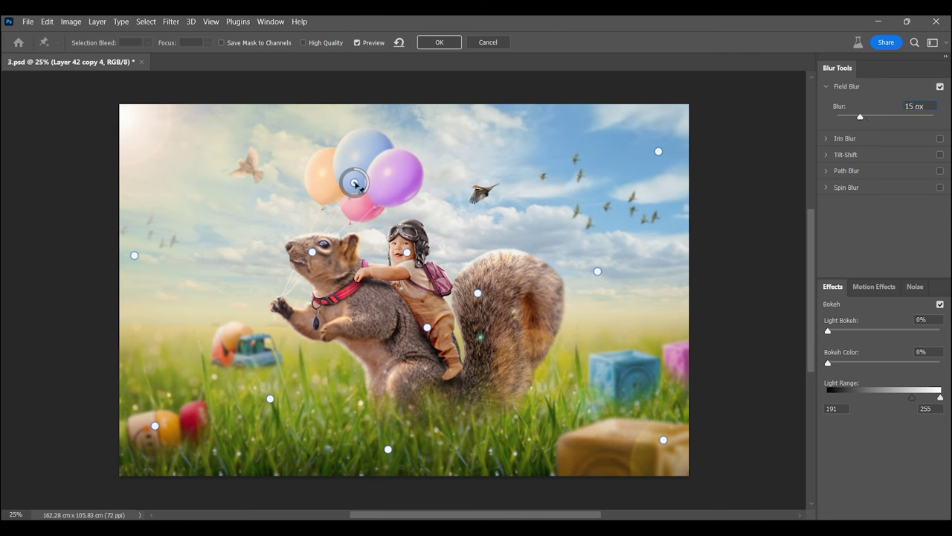
text(0)
click(442, 42)
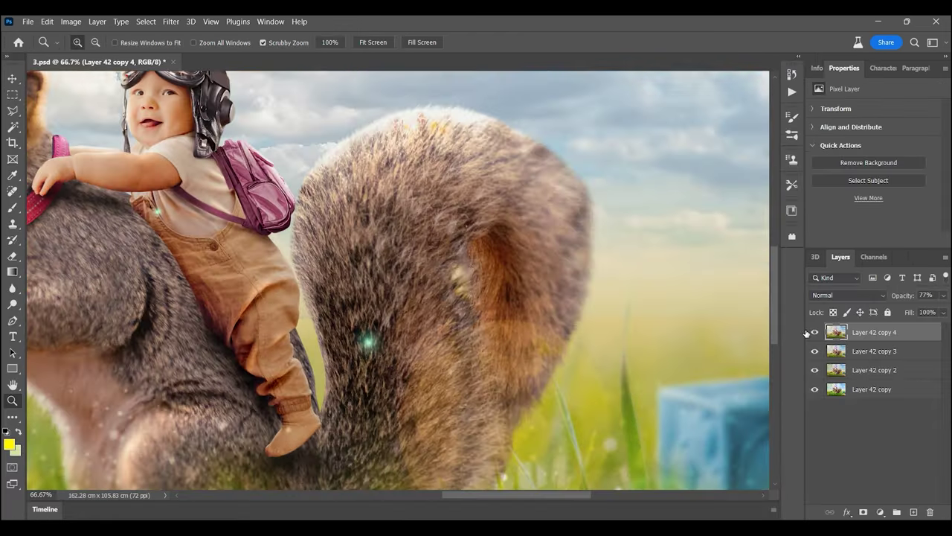
Step: Zoom in on the squirrel's tail and reshape its edge in Liquify with a 150 px Forward Warp brush
key(ctrl+0)
key(ctrl+1)
key(ctrl+shift+x)
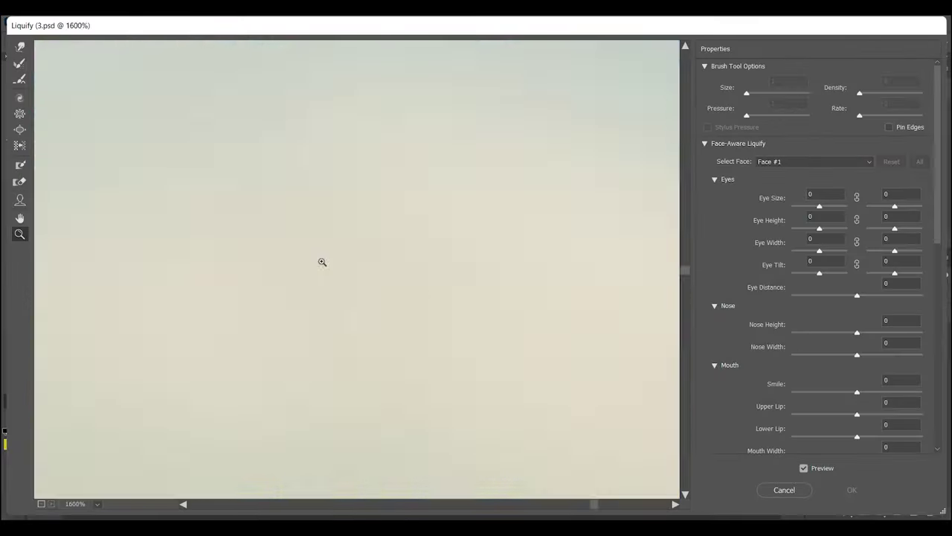
key(bracketleft)
key(bracketleft)
key(bracketleft)
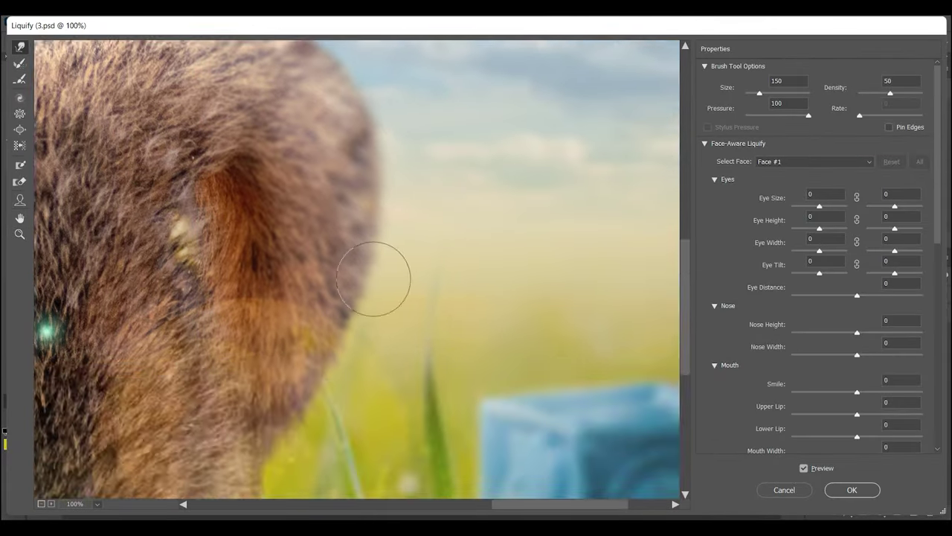
scroll(393, 313, down, 3)
scroll(372, 276, up, 5)
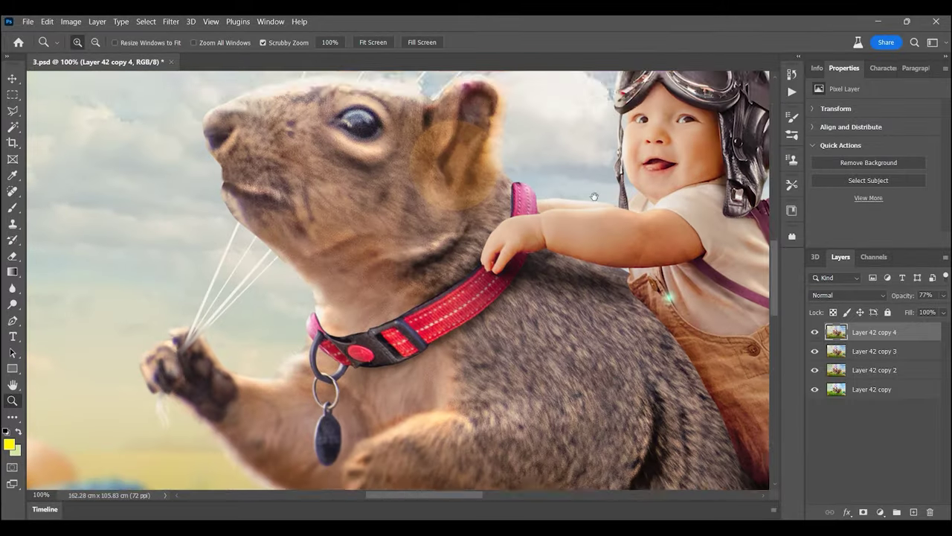
drag(594, 196, 501, 322)
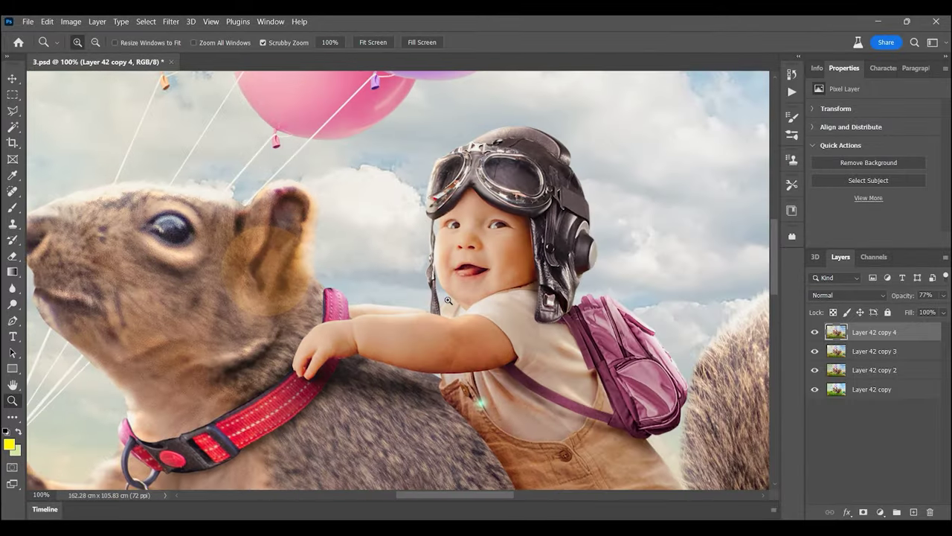